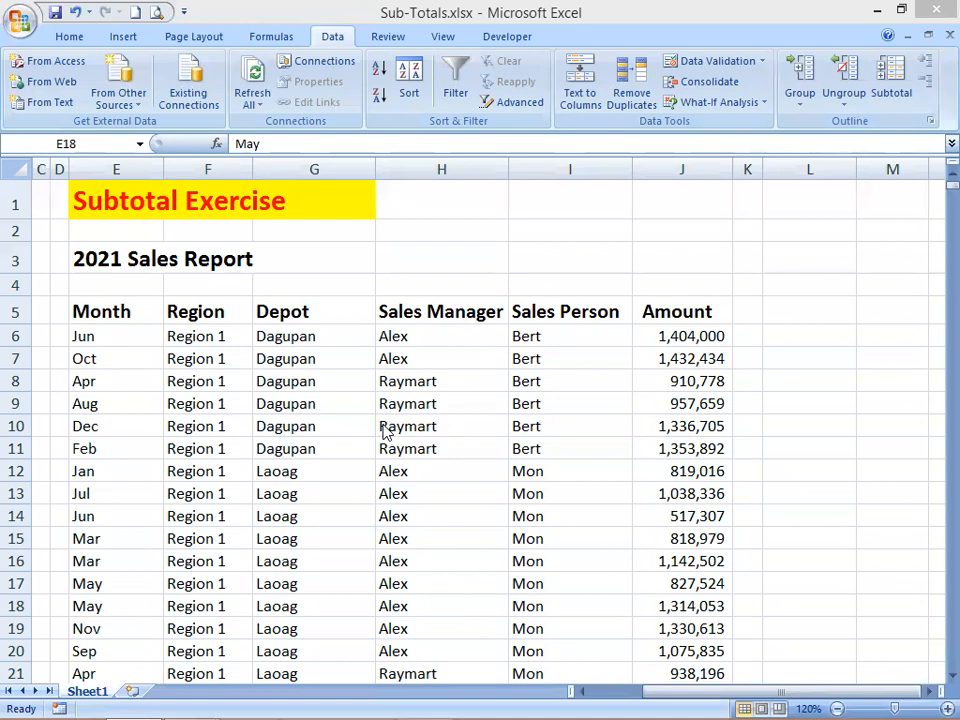
Examine the 2021 Sales Report's column headers from Month to Sales Person and sample records in its Region 1 rows
click(146, 410)
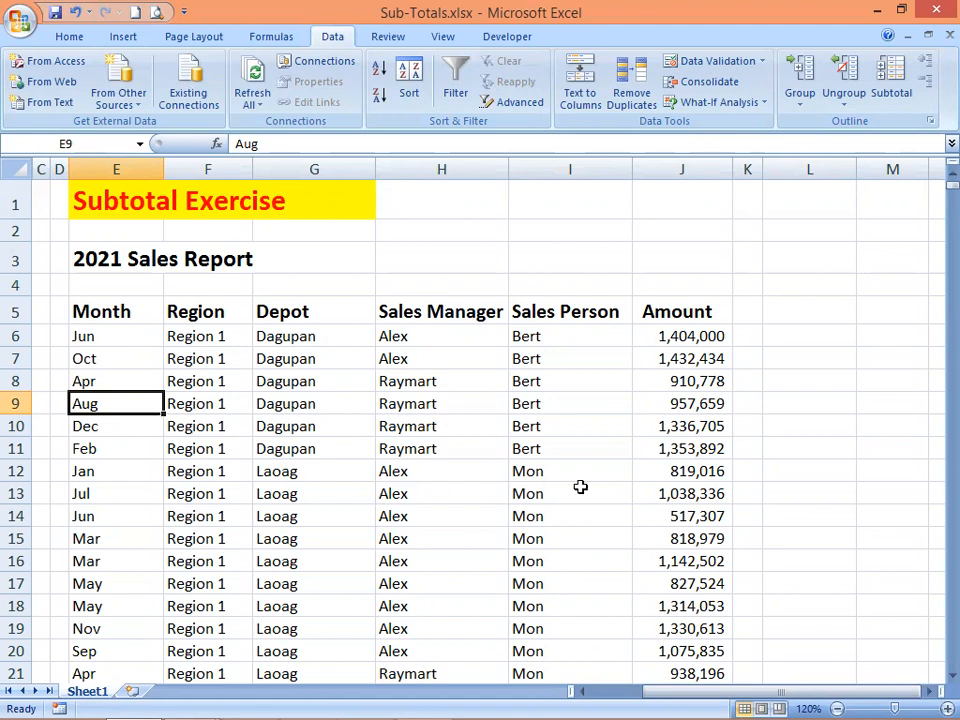
click(118, 449)
click(199, 451)
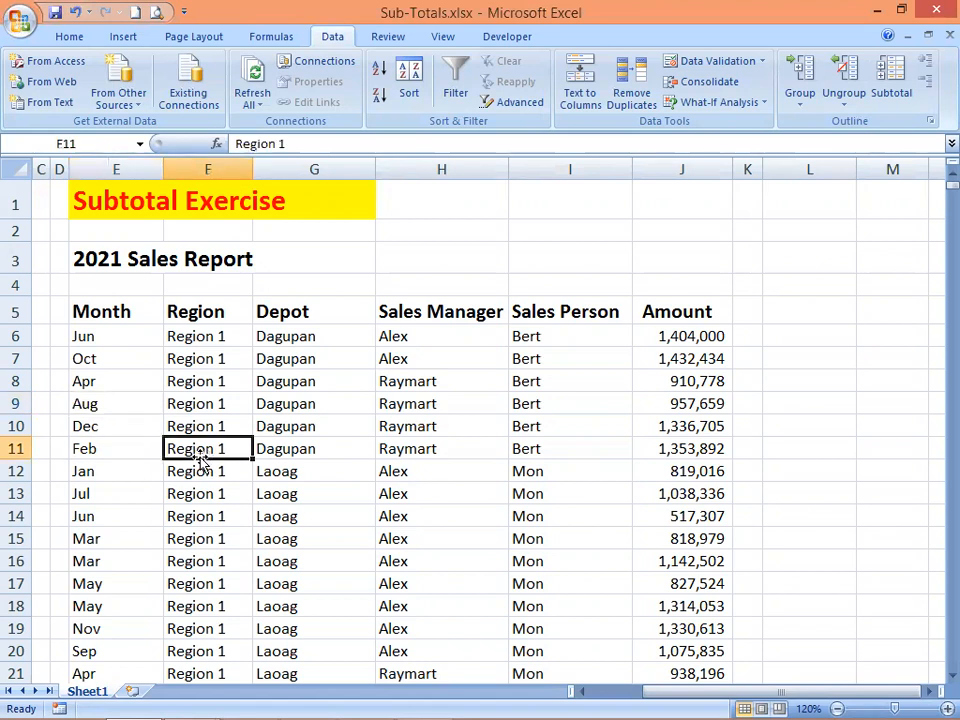
click(118, 313)
click(185, 318)
click(268, 316)
click(390, 316)
click(551, 317)
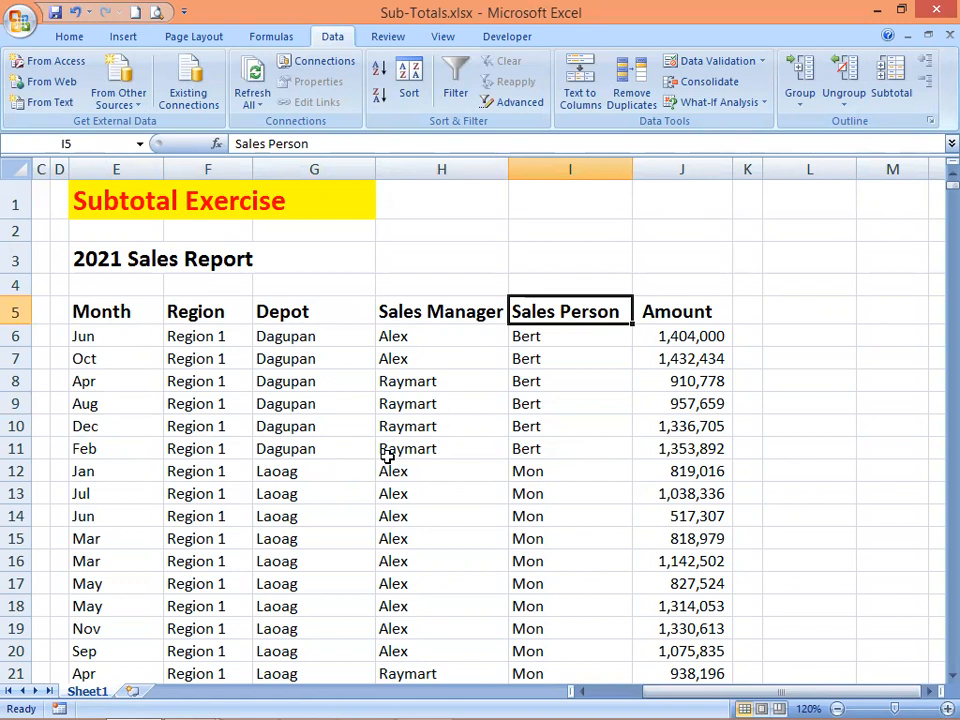
click(528, 471)
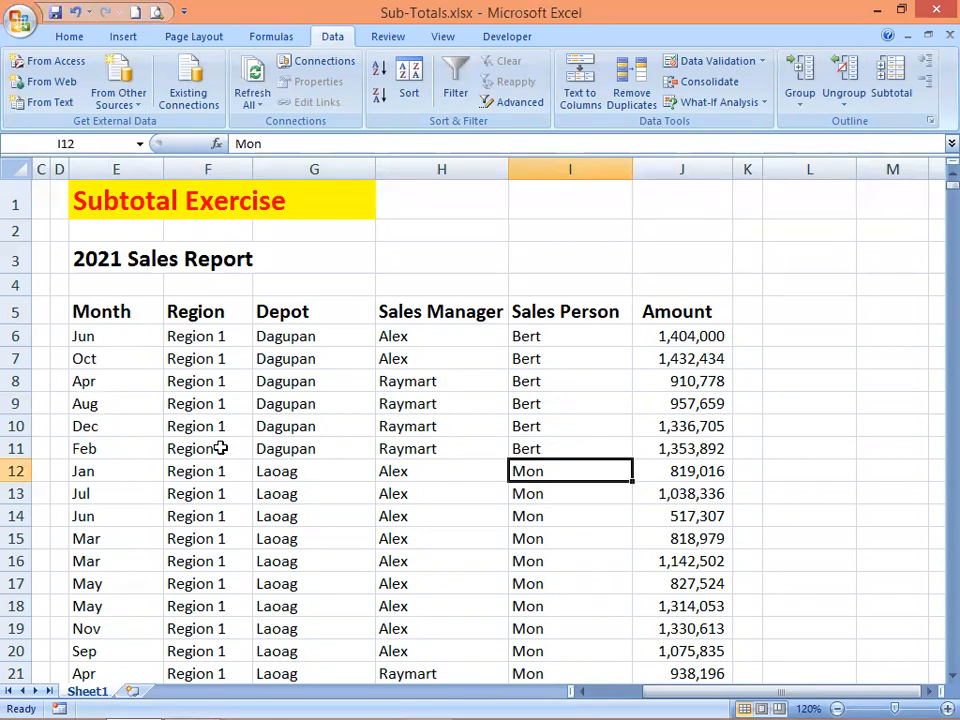
click(120, 450)
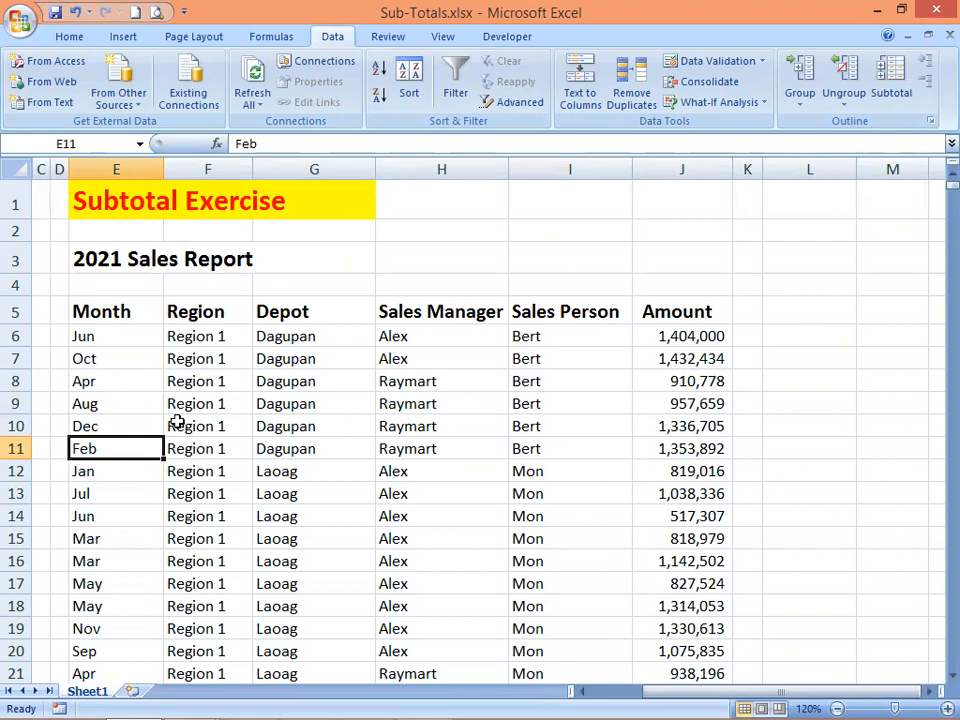
click(226, 425)
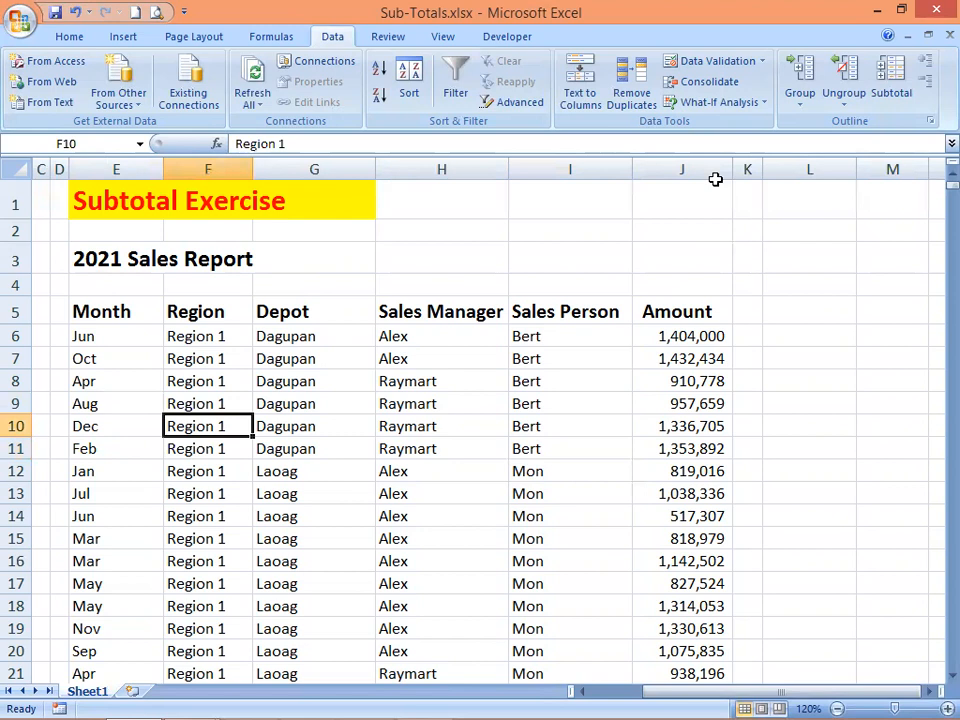
click(62, 37)
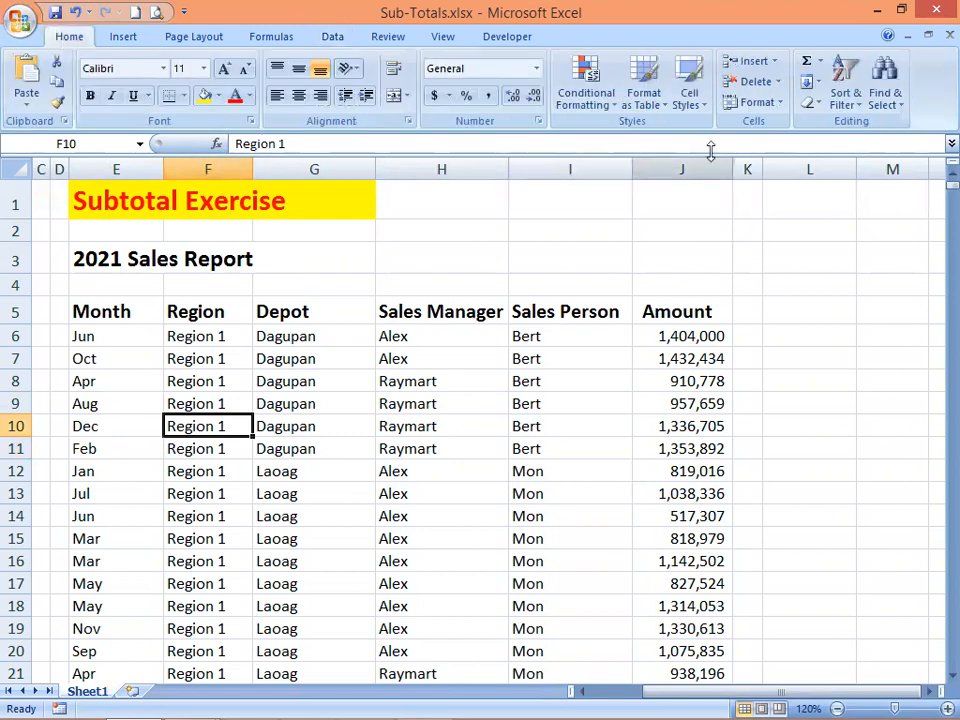
click(333, 38)
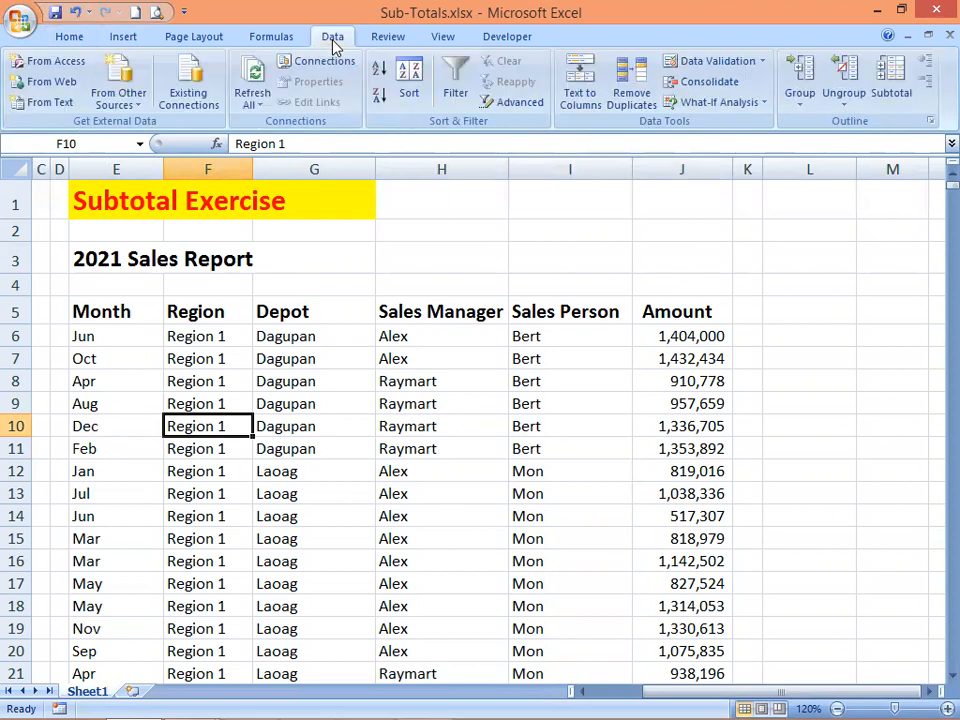
click(893, 80)
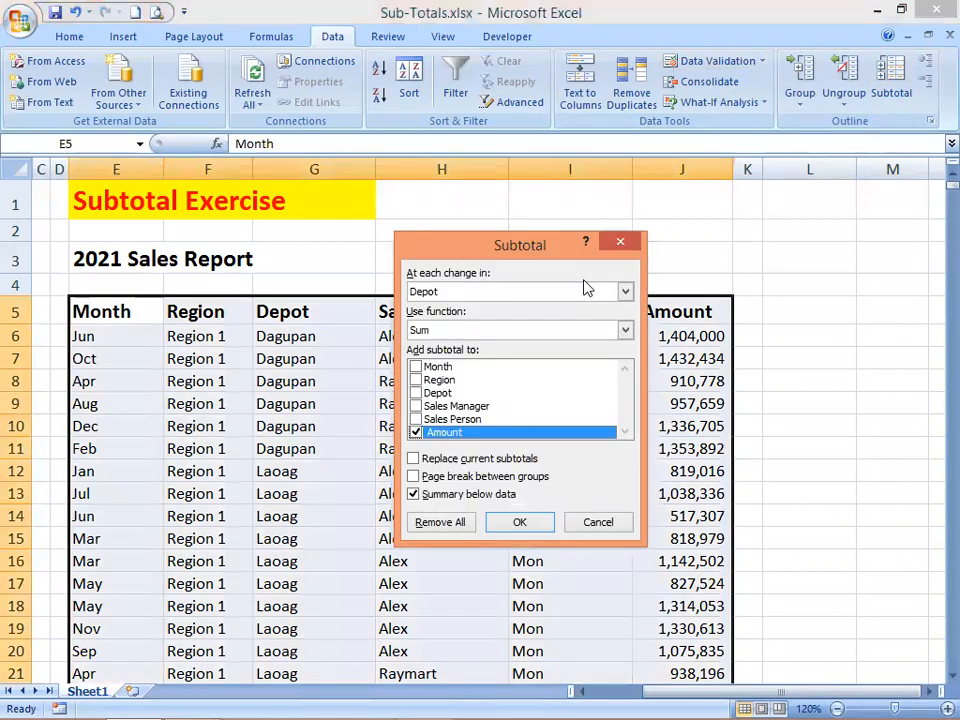
click(625, 292)
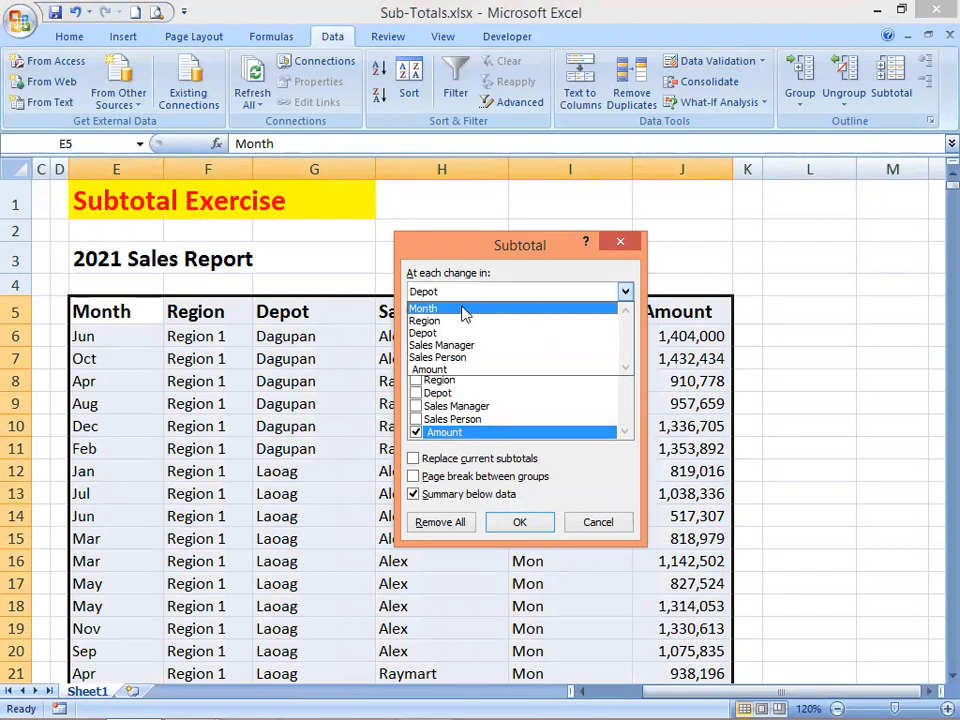
click(465, 310)
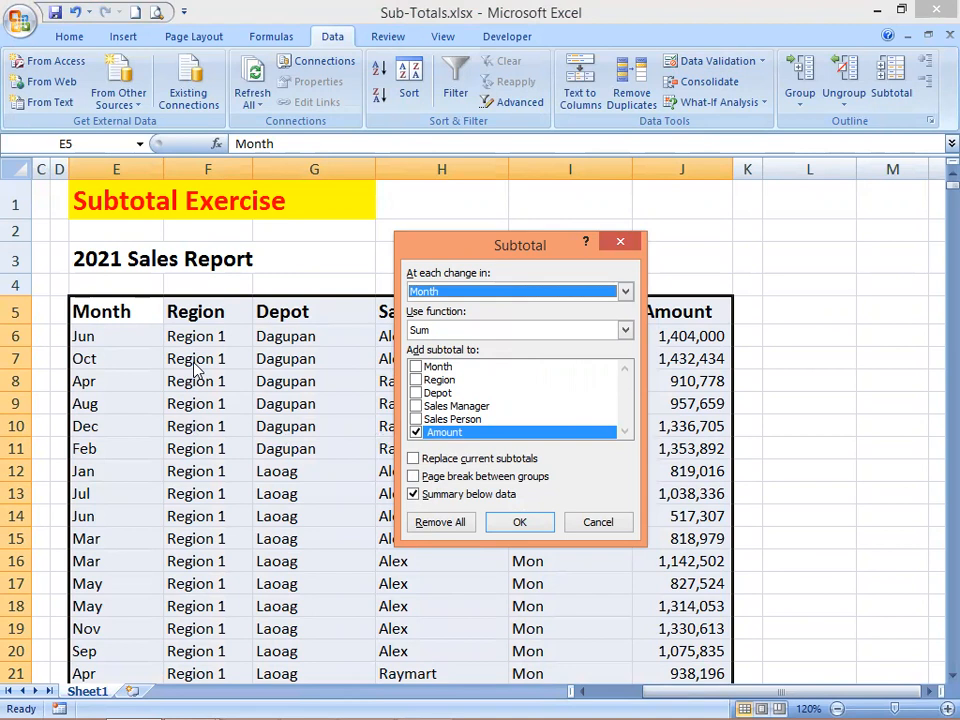
click(594, 522)
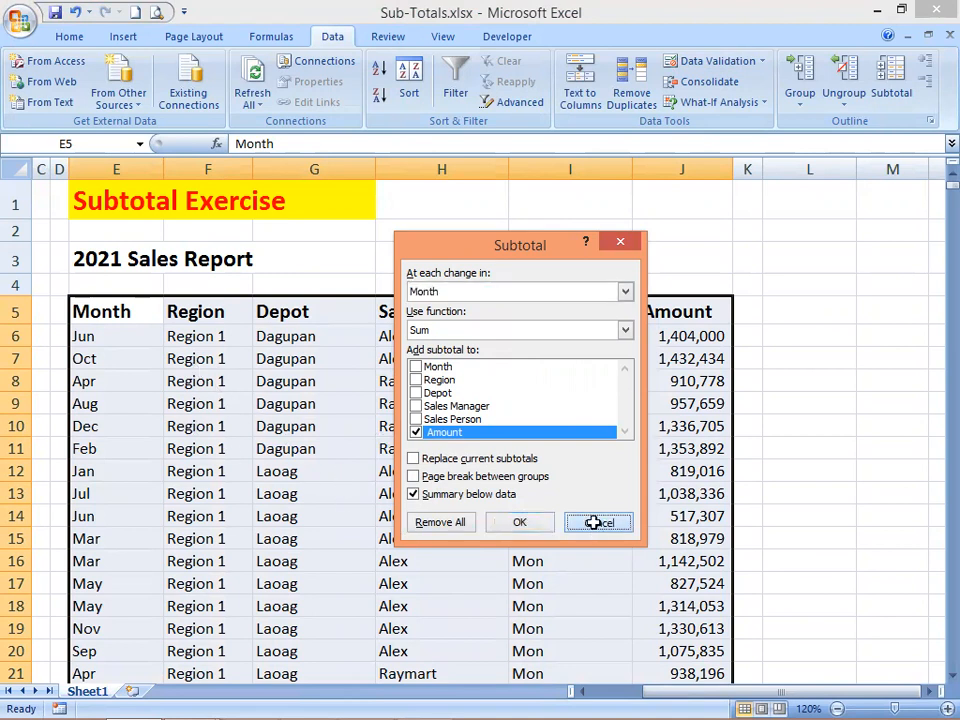
click(176, 434)
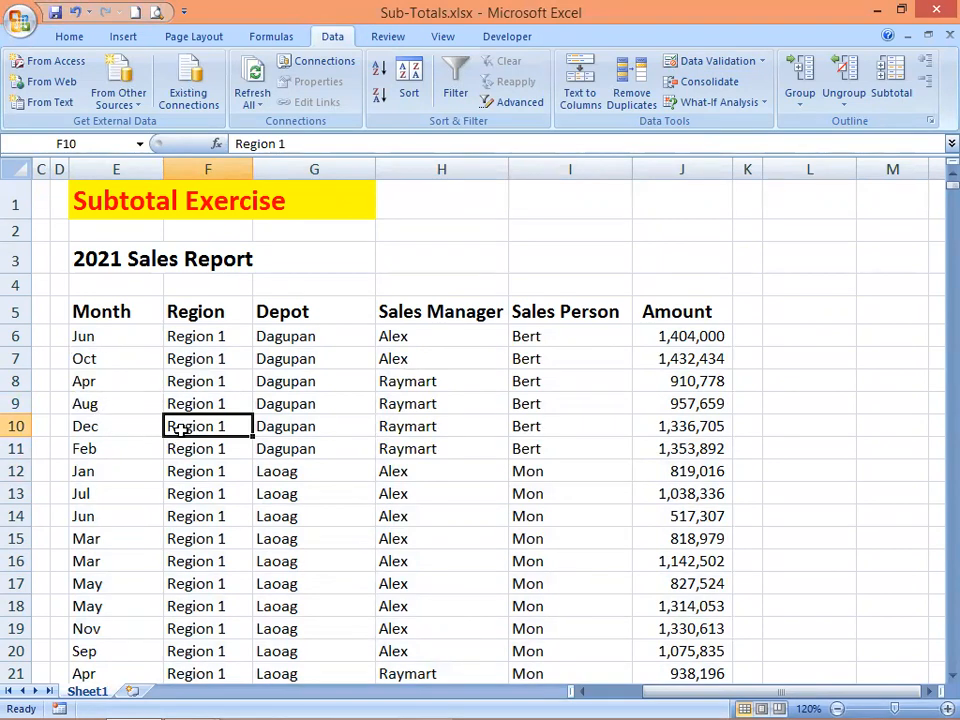
click(116, 424)
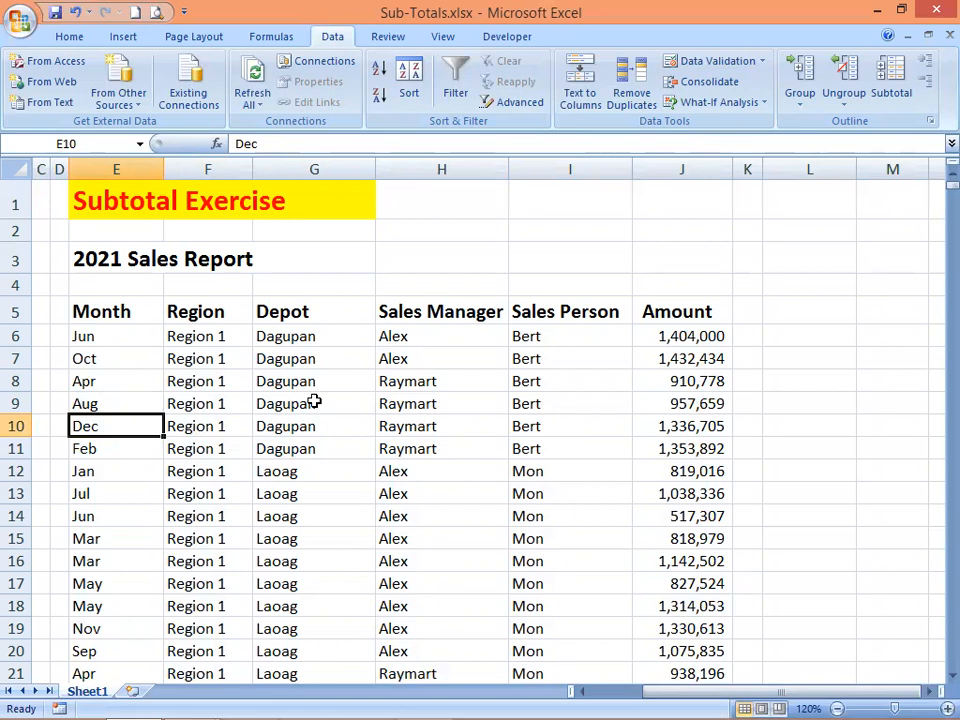
click(193, 462)
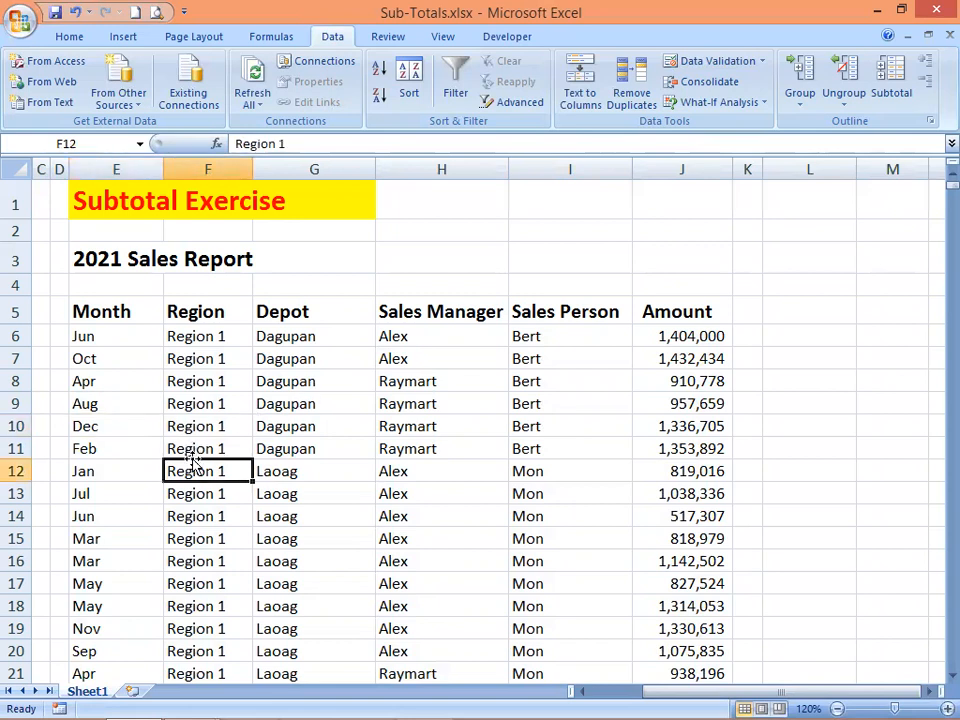
click(306, 405)
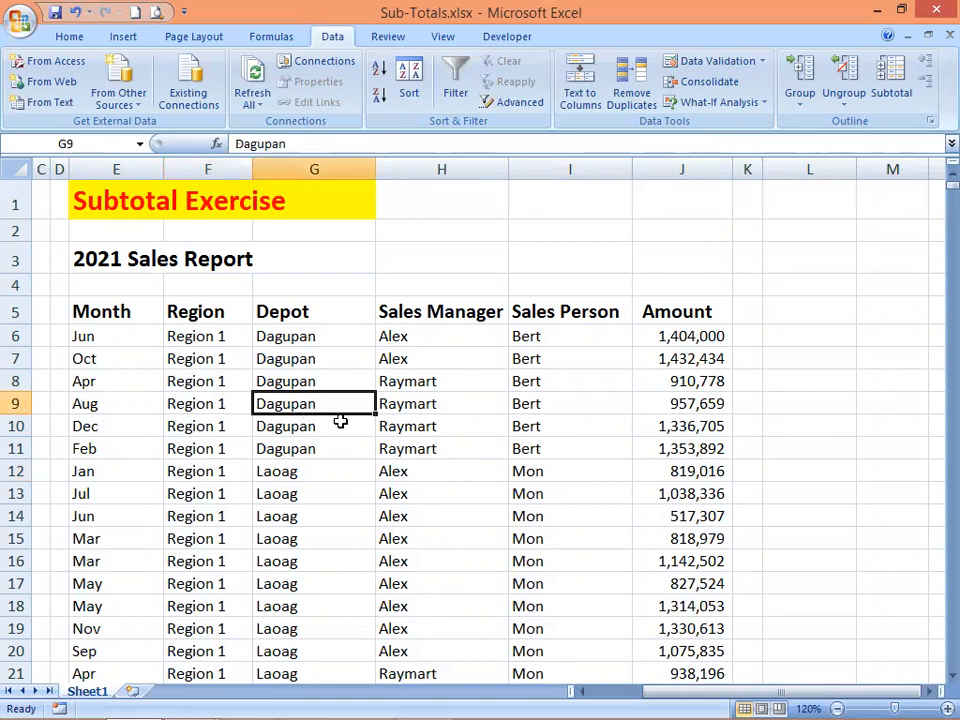
click(422, 404)
click(562, 420)
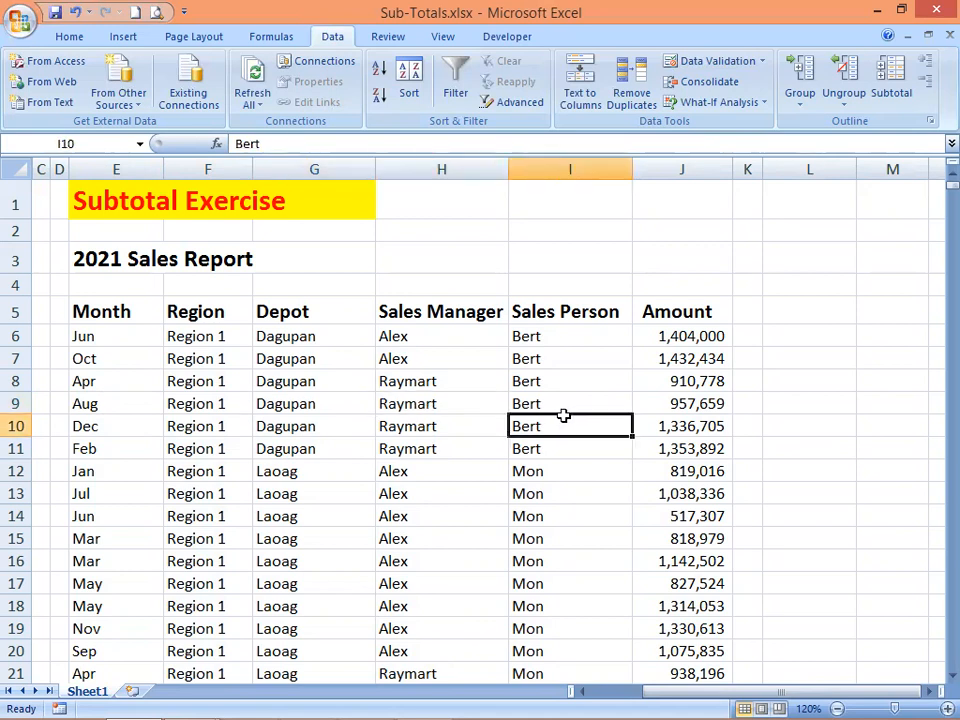
Sort the sales report records by the Month column in ascending alphabetical order
click(140, 419)
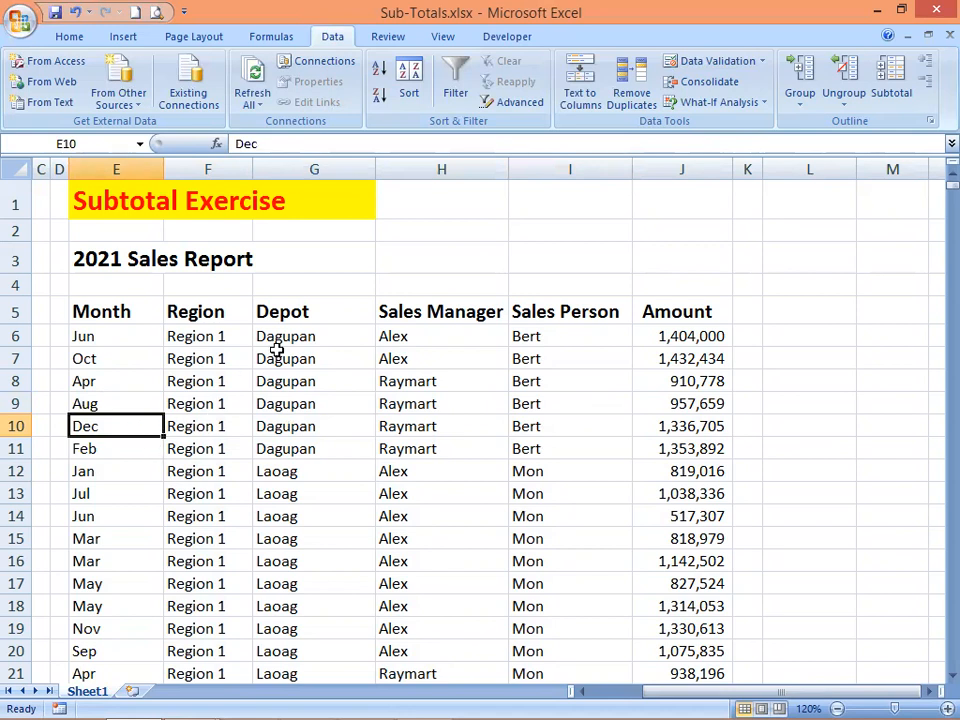
click(382, 72)
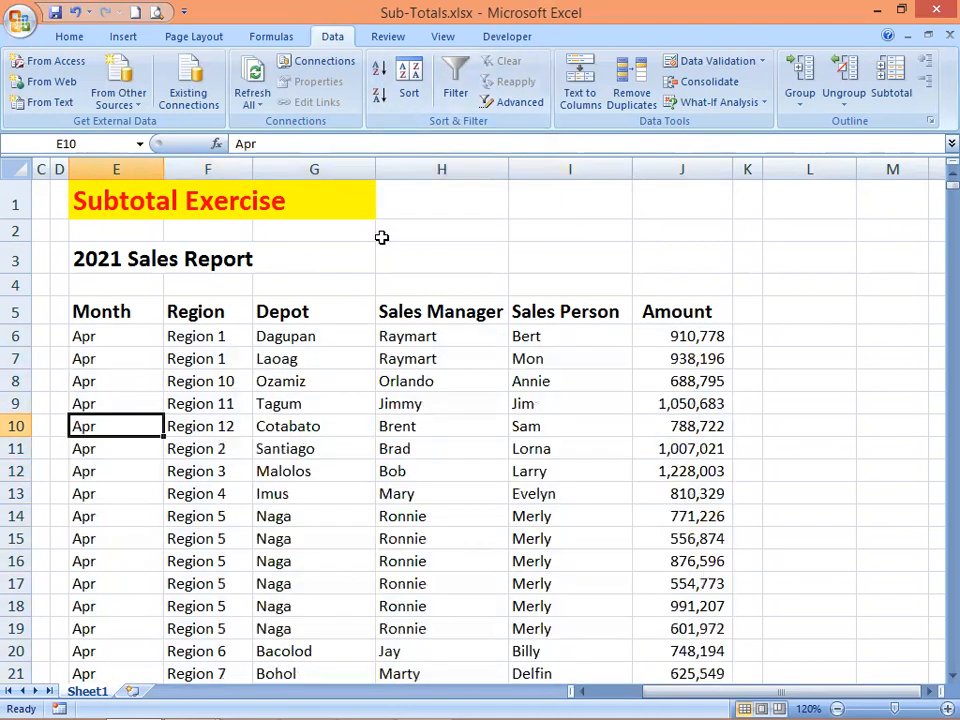
click(124, 493)
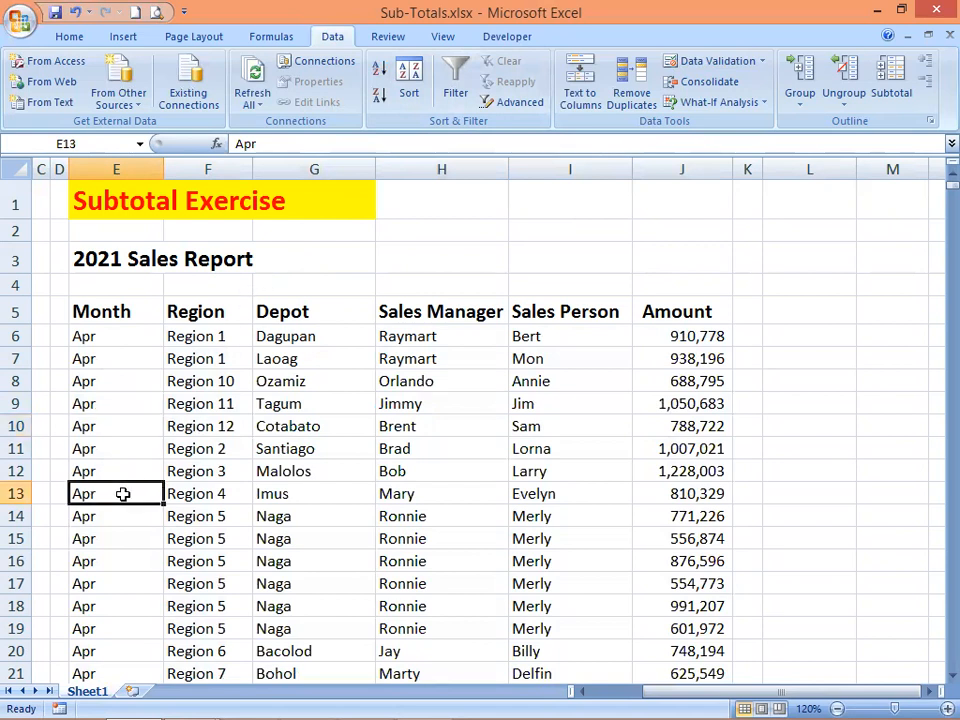
click(120, 455)
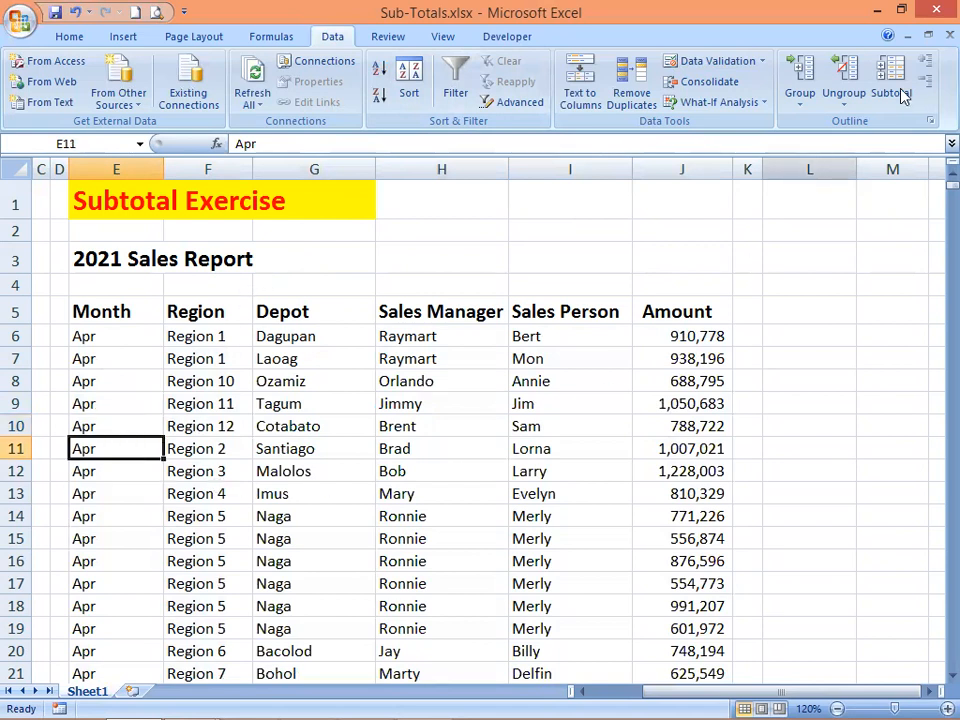
Start a Subtotal on the sales report and group it at each change in Month
key(alt+a)
key(b)
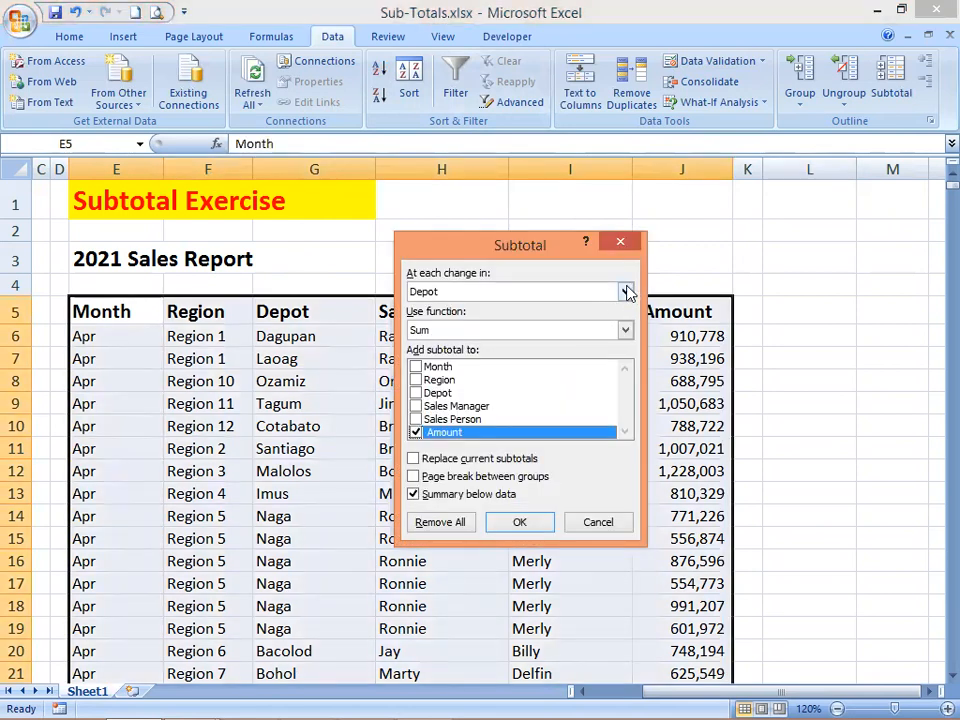
click(625, 291)
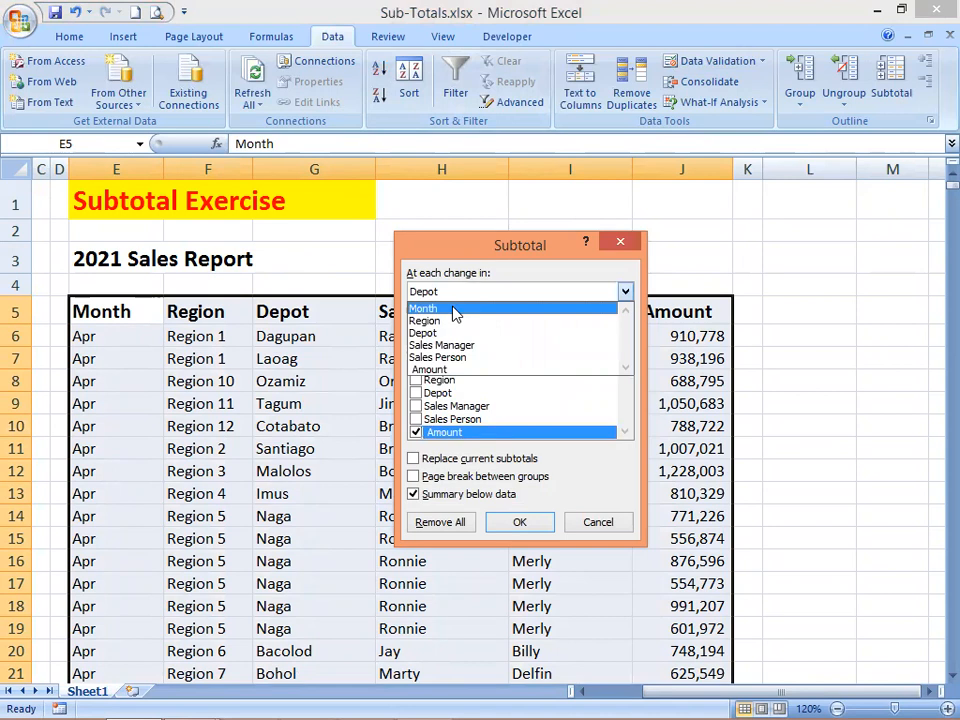
click(455, 310)
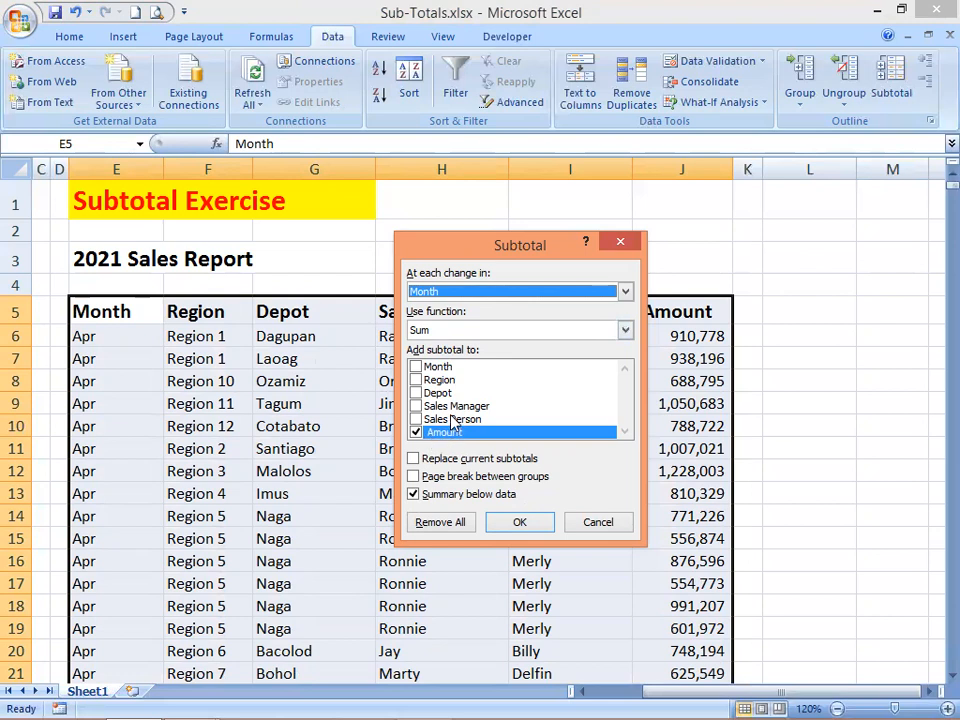
click(415, 367)
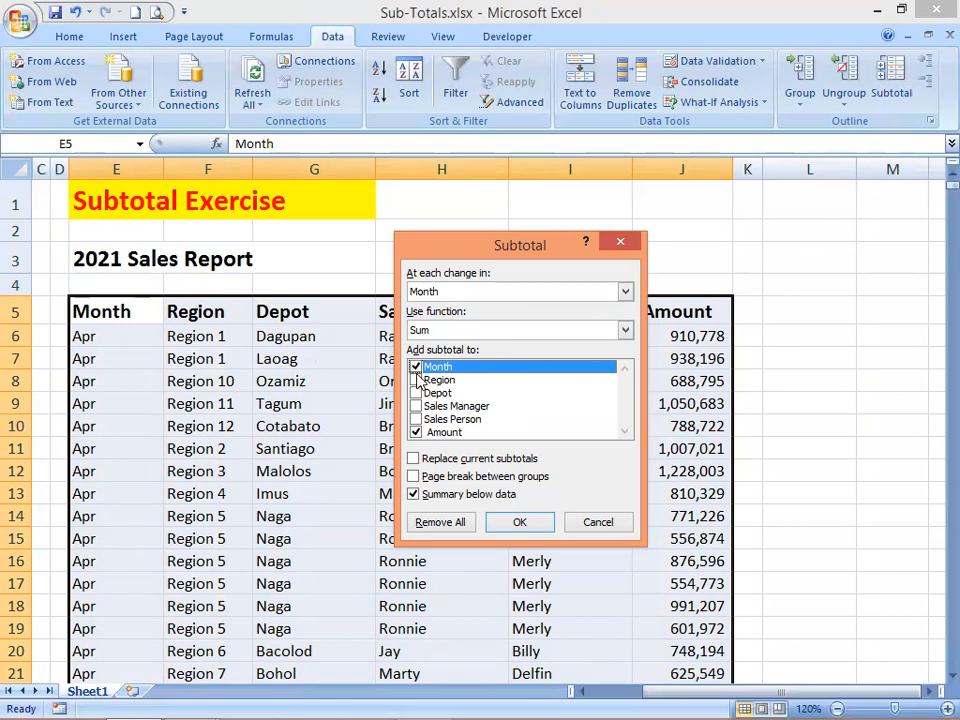
click(415, 380)
click(415, 367)
click(415, 380)
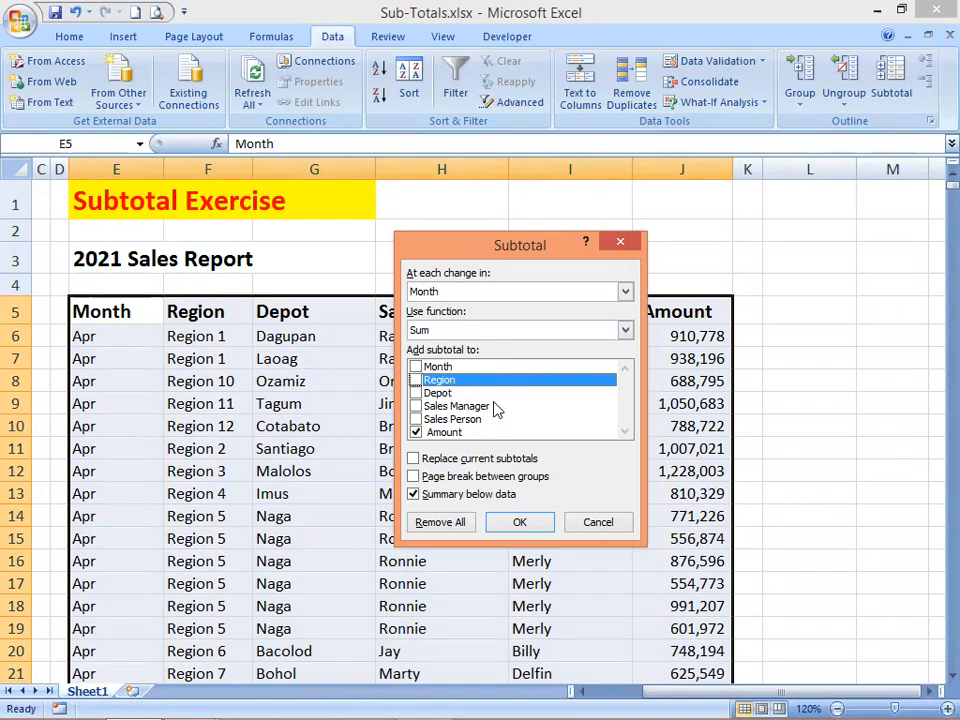
Enable replacing current subtotals and insert the monthly Sum subtotals of Amount with the summary below the data
click(418, 462)
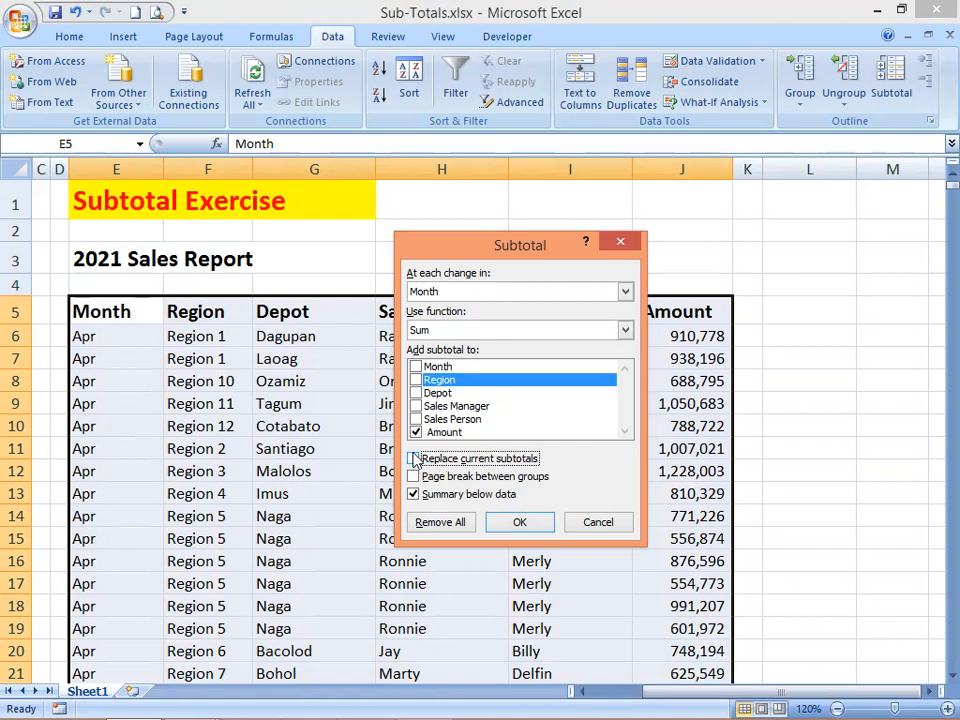
click(414, 459)
click(414, 495)
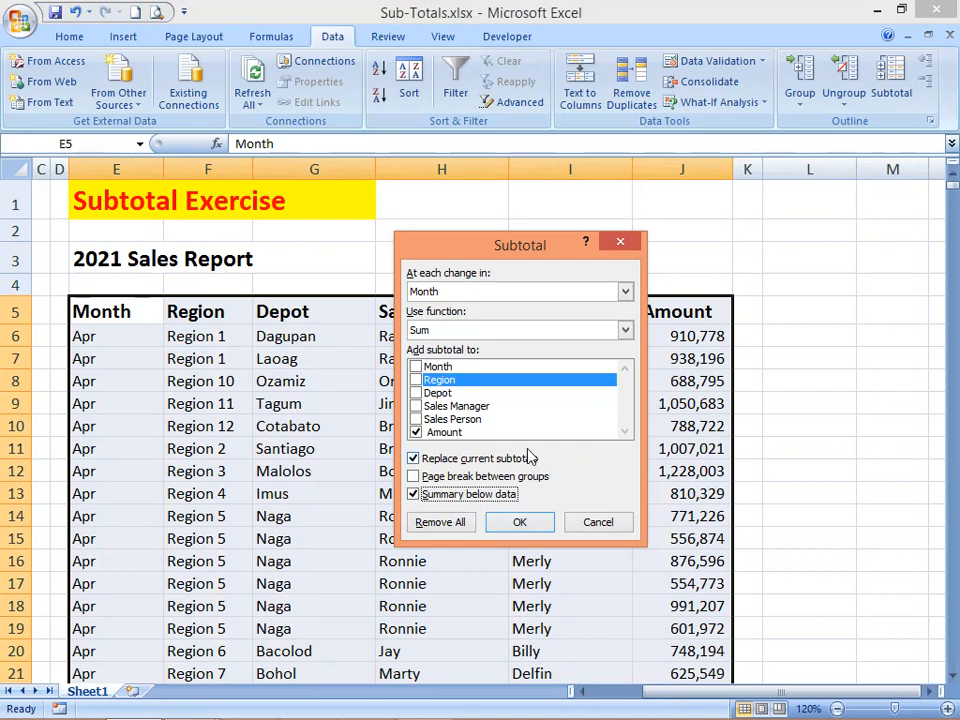
click(530, 533)
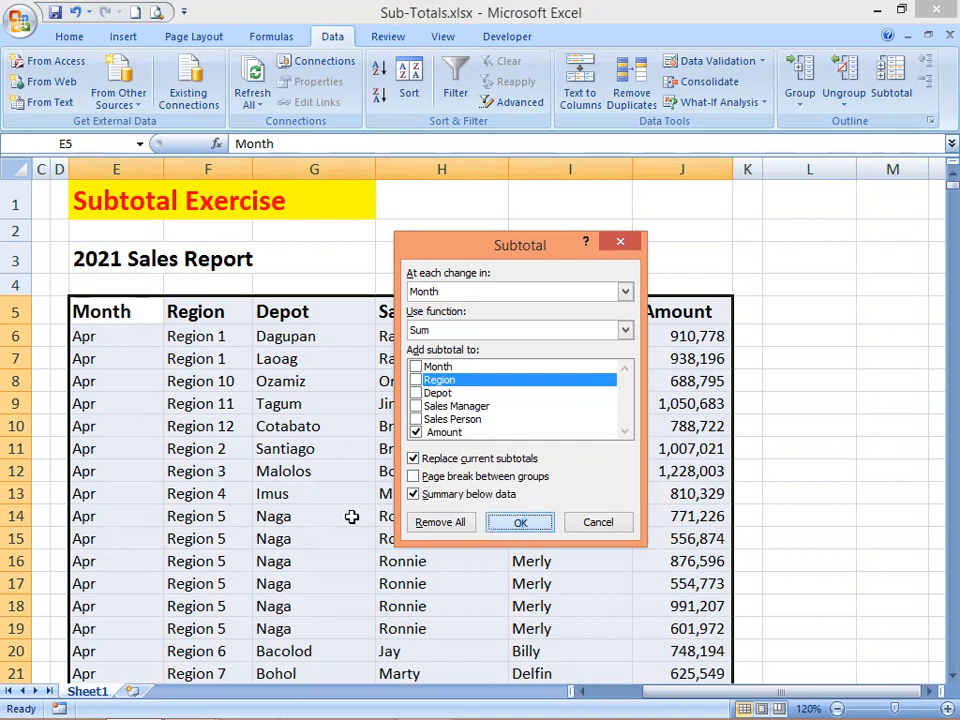
Examine the inserted subtotal rows for Apr and Aug, including the formula behind the Apr total
scroll(297, 487, down, 3)
click(173, 507)
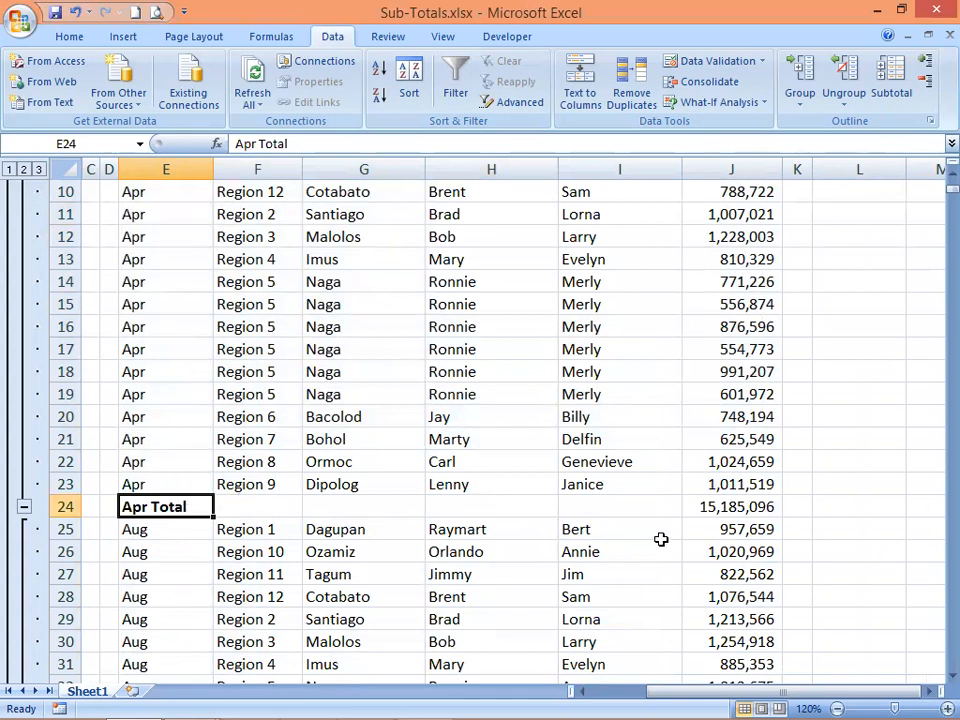
click(707, 507)
scroll(421, 451, up, 3)
scroll(421, 451, down, 1)
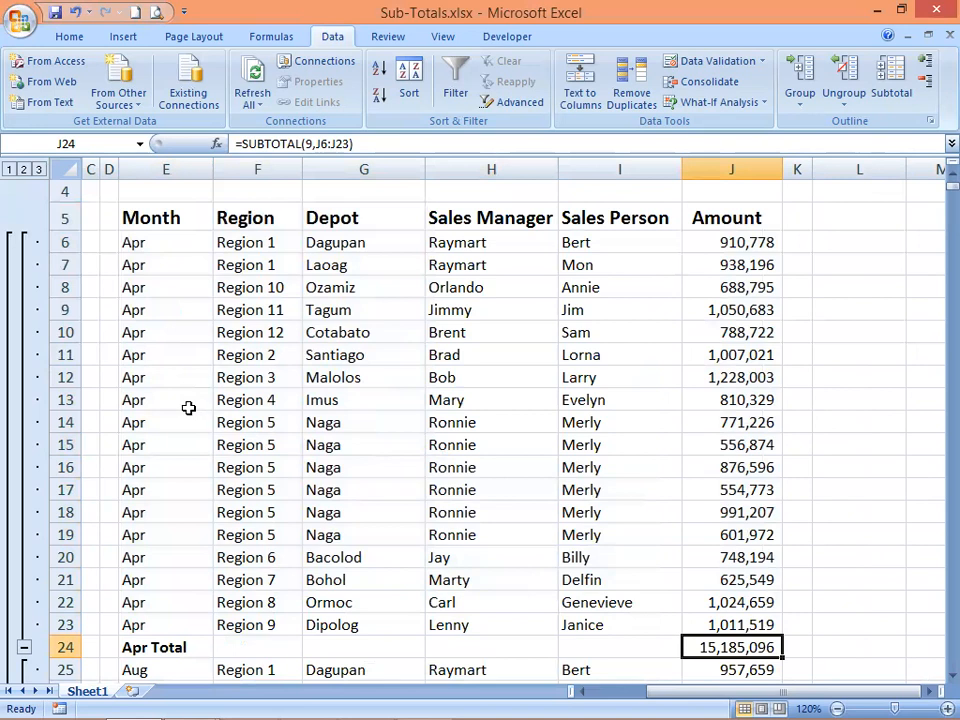
scroll(185, 400, down, 1)
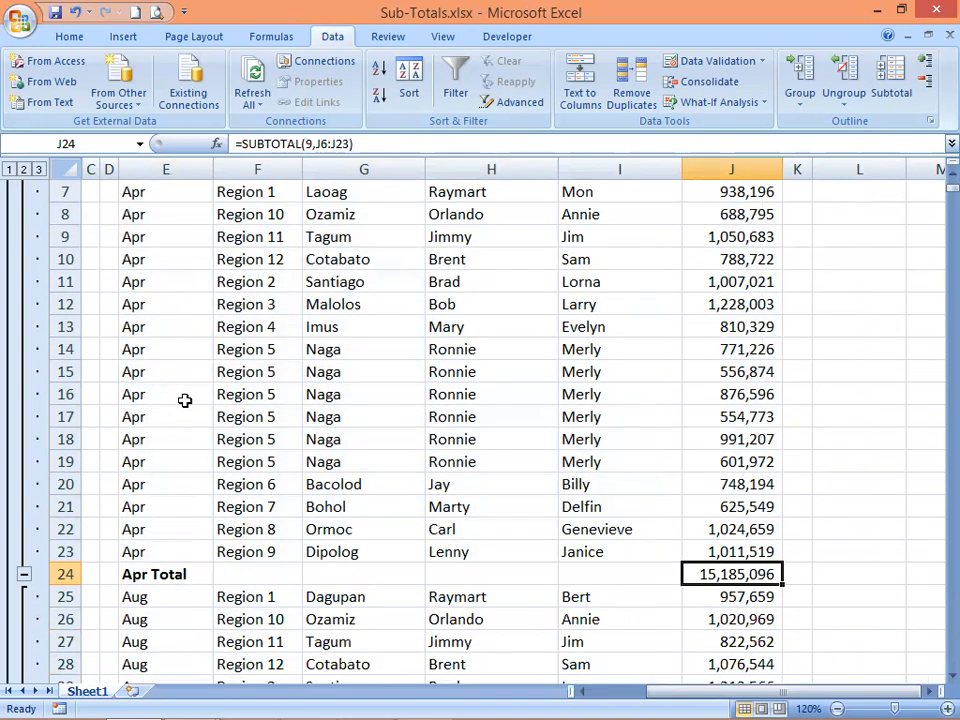
scroll(186, 404, down, 1)
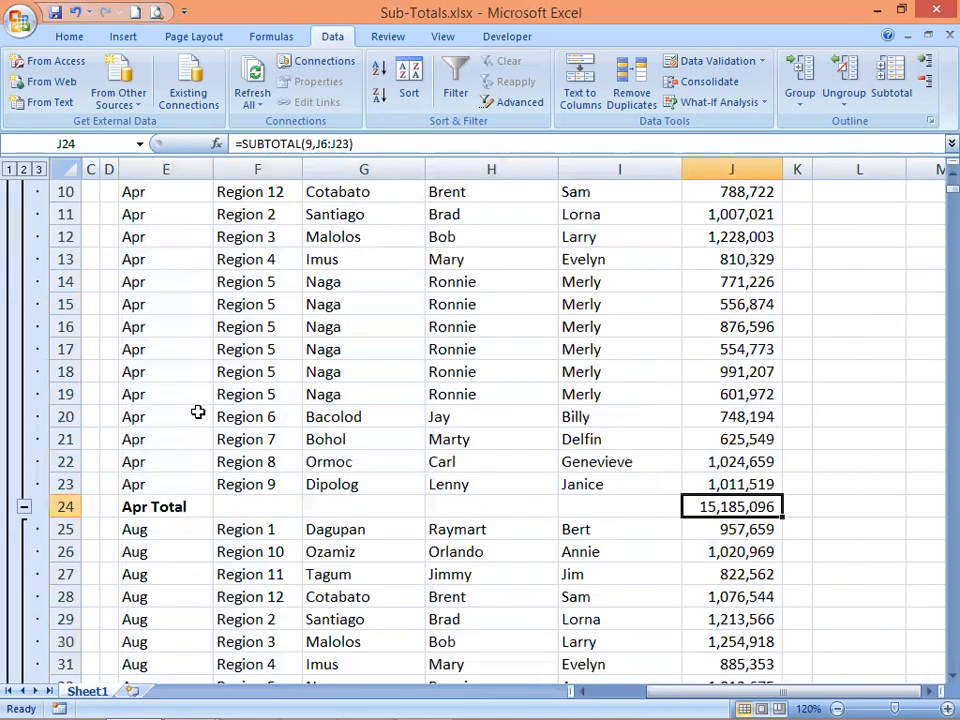
click(175, 546)
scroll(190, 510, down, 2)
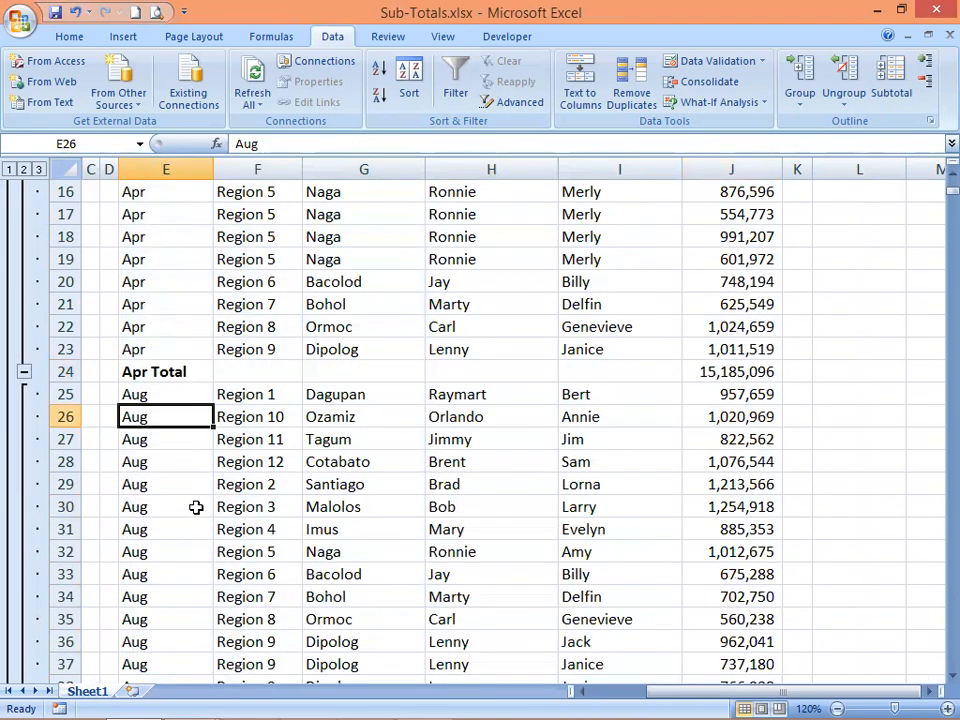
scroll(196, 507, down, 3)
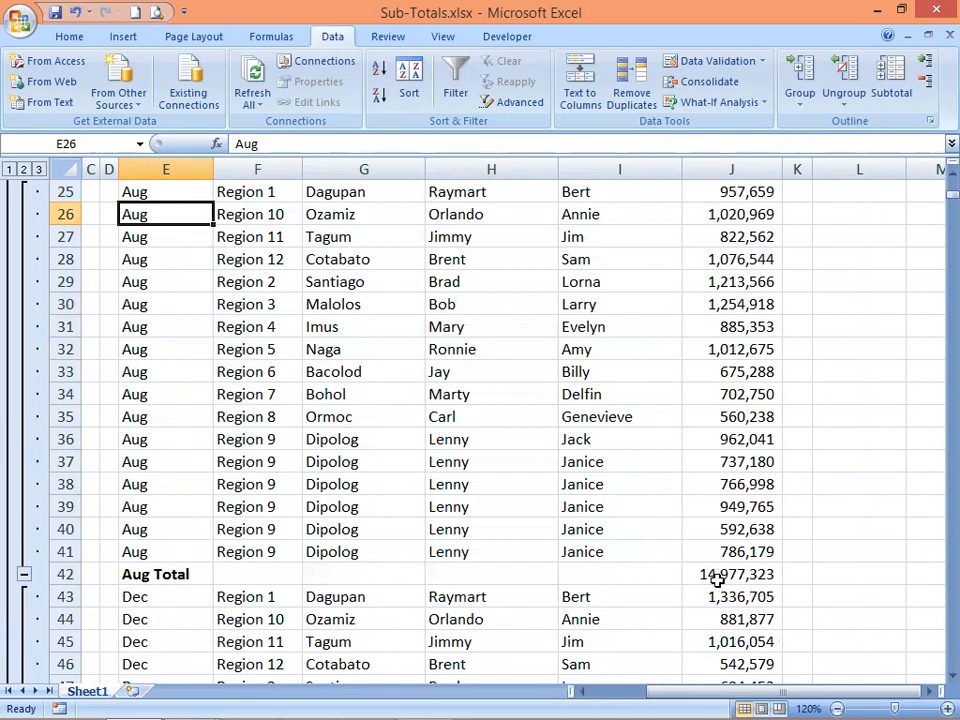
Examine the subtotal rows and Amount formulas for Aug, Dec, Feb and Jan
click(717, 576)
scroll(311, 551, down, 5)
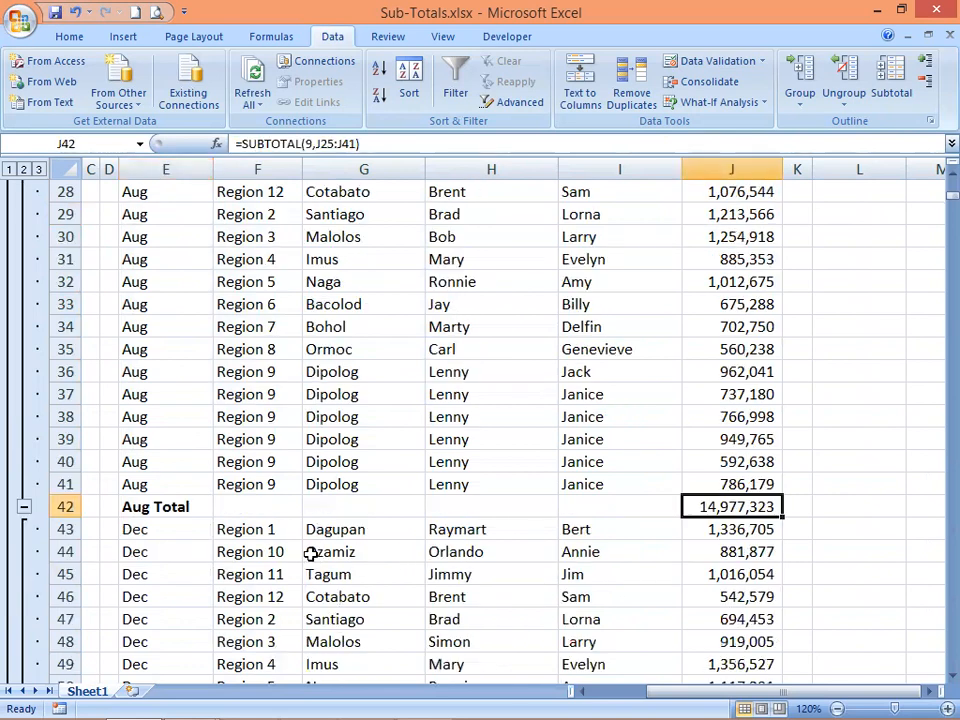
click(135, 529)
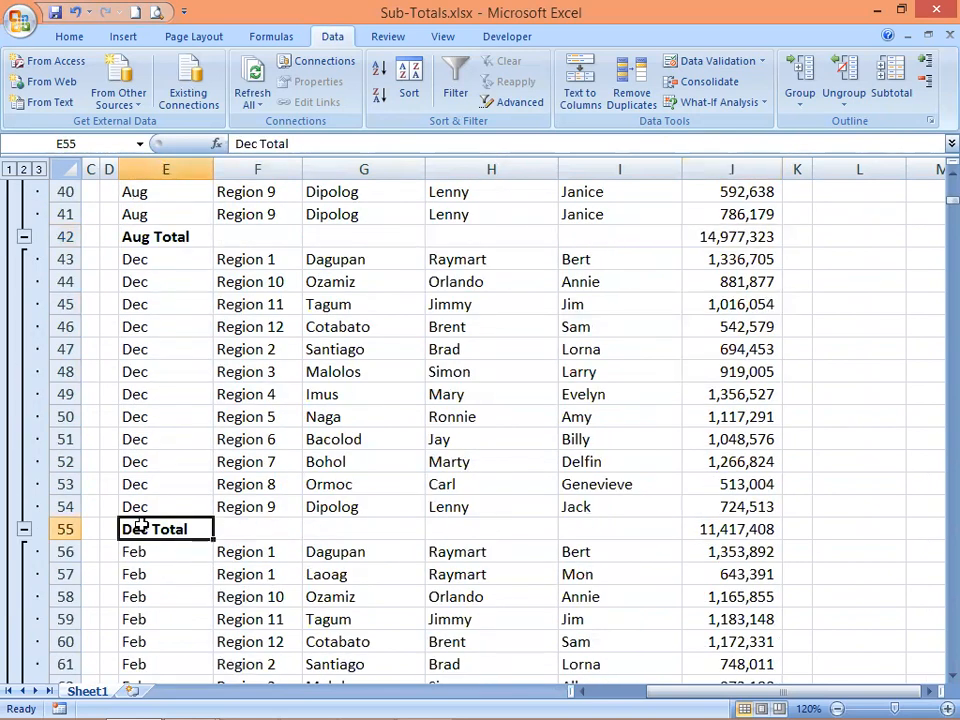
click(768, 528)
scroll(232, 527, down, 7)
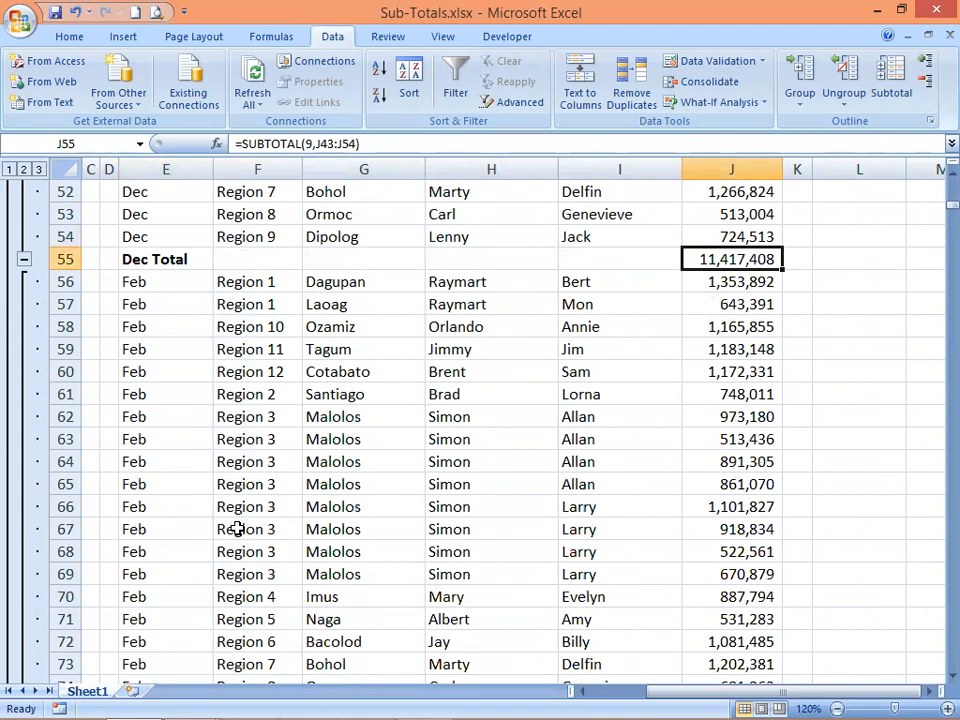
click(154, 529)
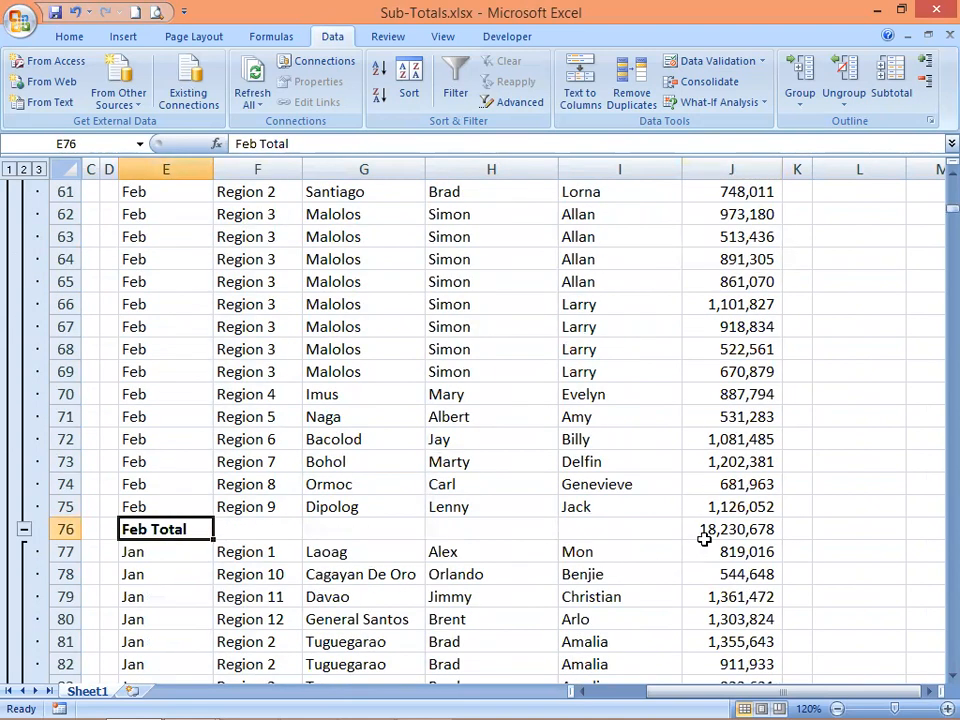
click(705, 530)
scroll(192, 548, down, 4)
click(155, 662)
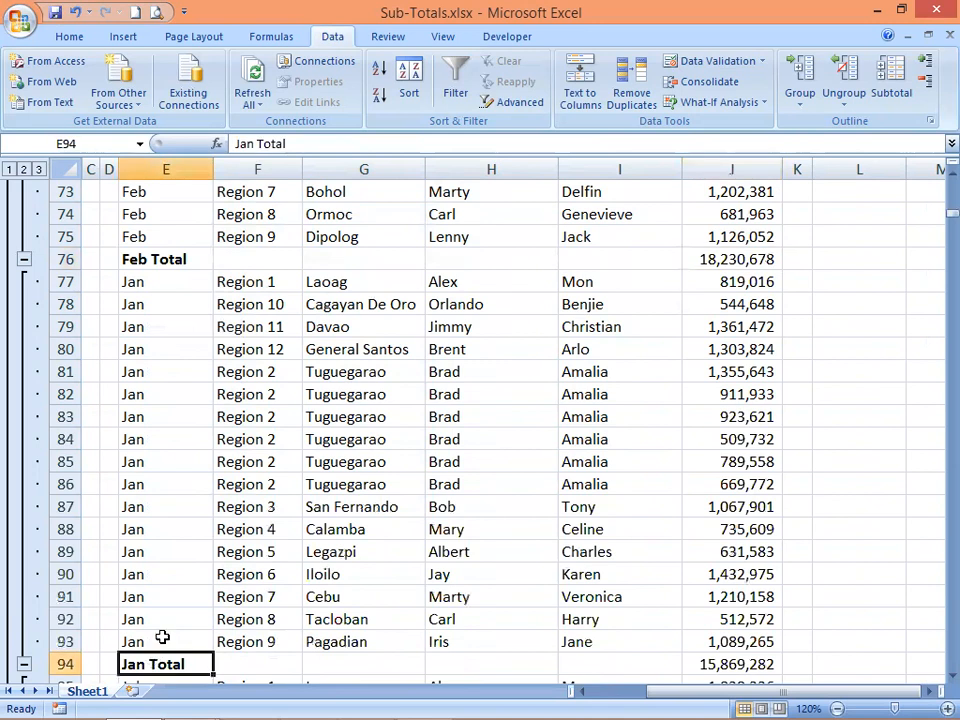
scroll(197, 606, down, 4)
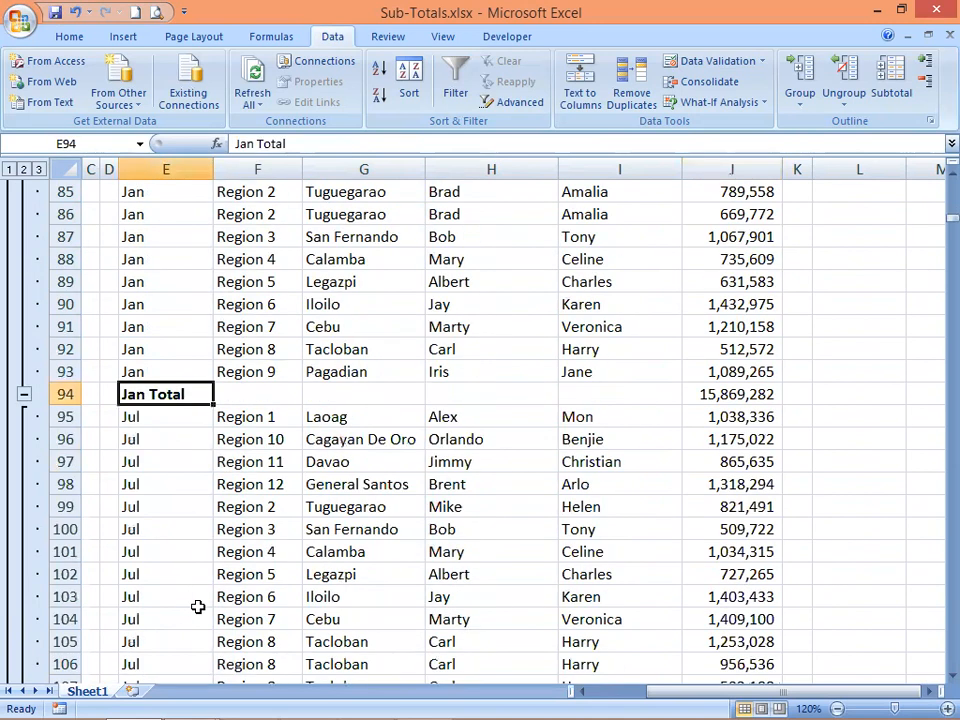
click(731, 394)
Review the remaining monthly subtotal rows from Jul through Sep and inspect the formula behind the Grand Total
scroll(232, 580, down, 2)
scroll(195, 542, down, 3)
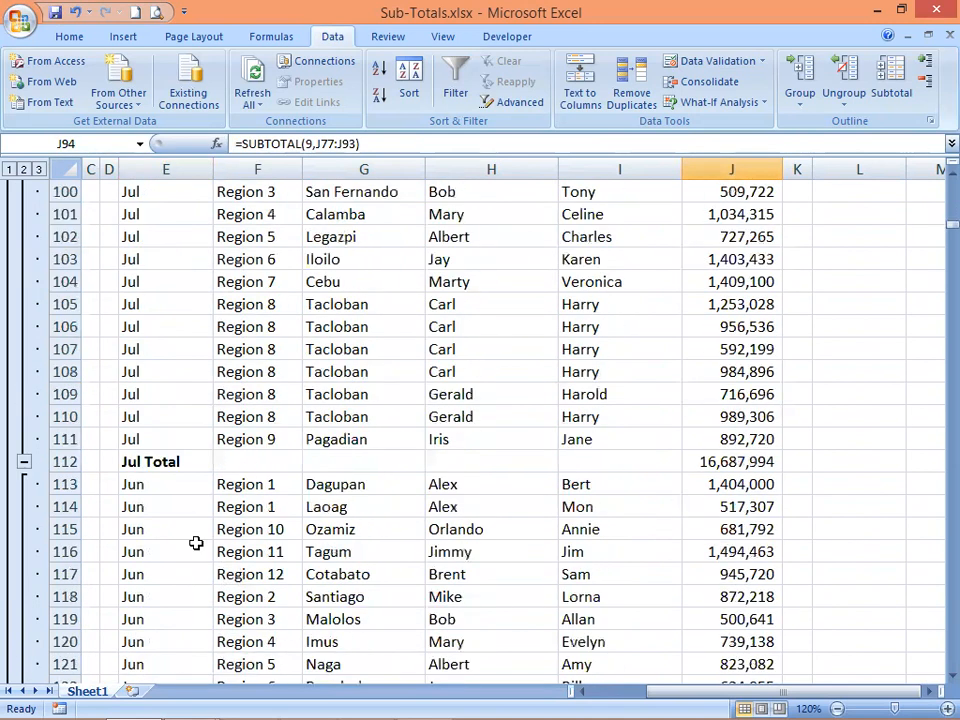
click(131, 461)
scroll(398, 515, down, 3)
scroll(398, 515, down, 4)
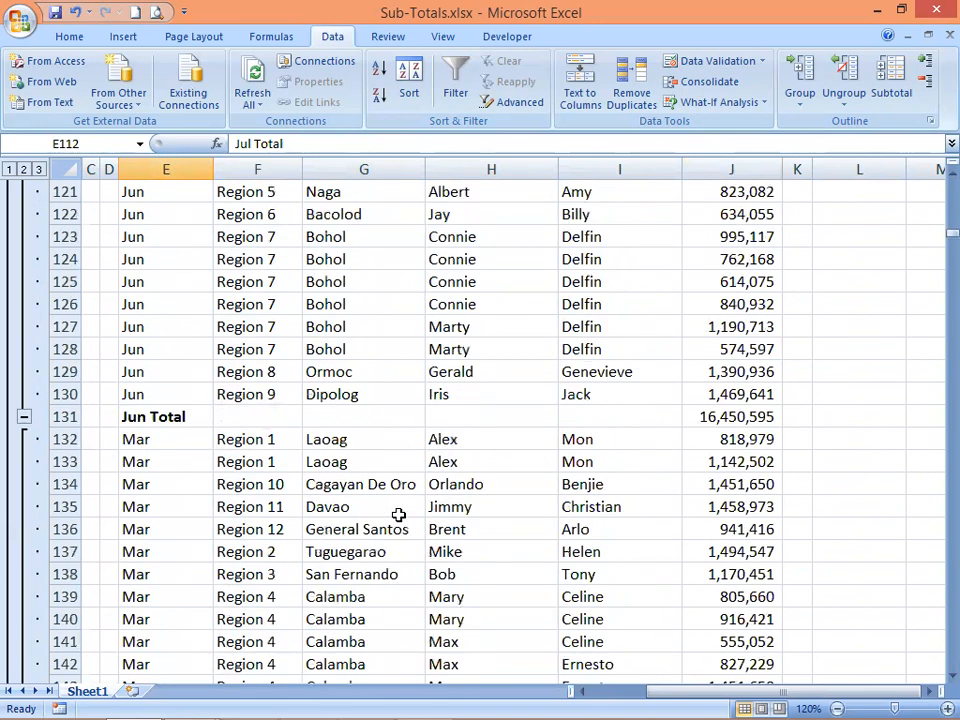
click(154, 413)
scroll(235, 470, down, 4)
scroll(236, 466, down, 4)
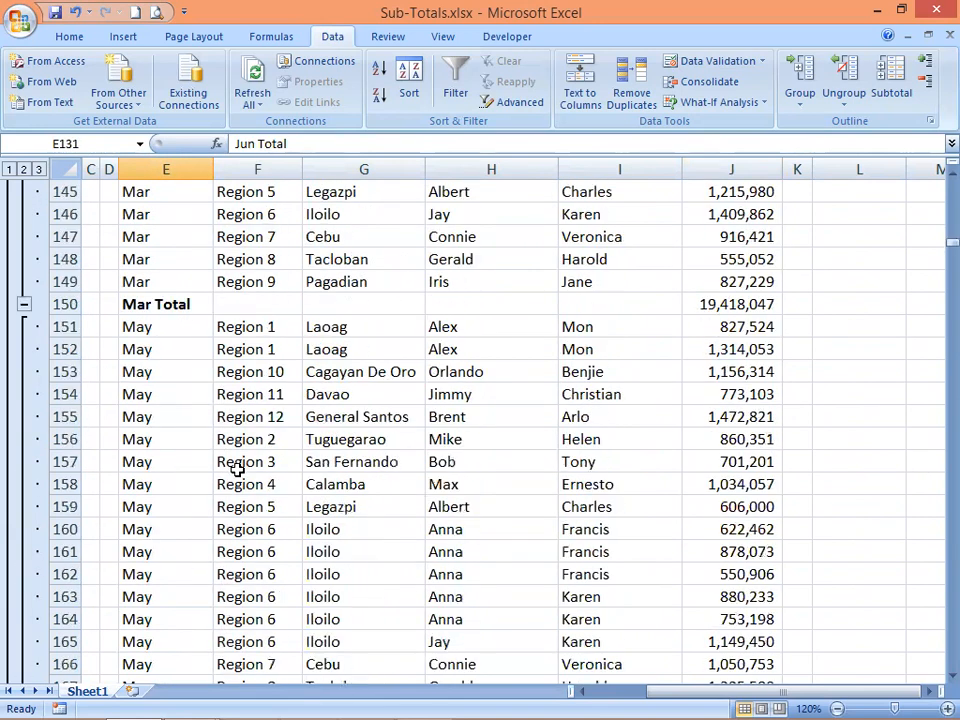
scroll(221, 444, down, 5)
scroll(240, 460, down, 13)
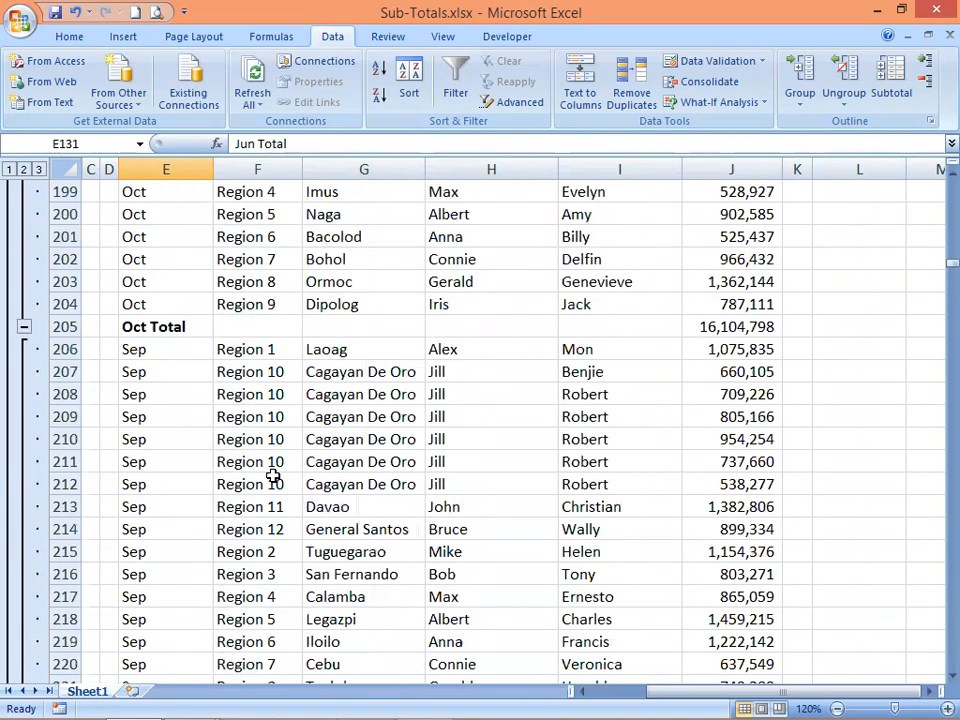
scroll(273, 475, down, 4)
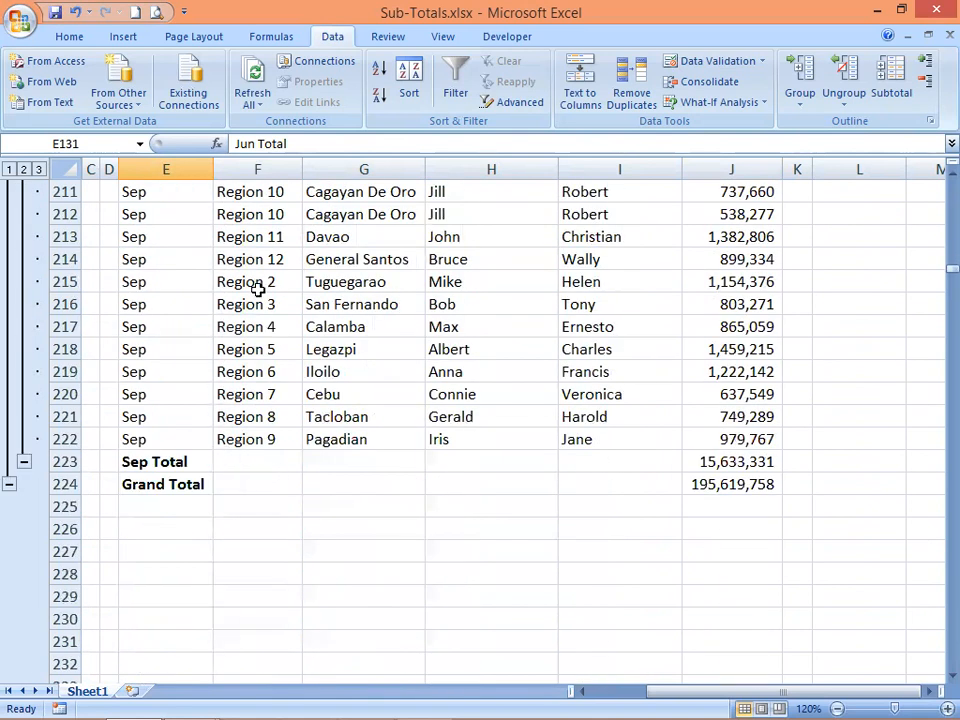
click(152, 322)
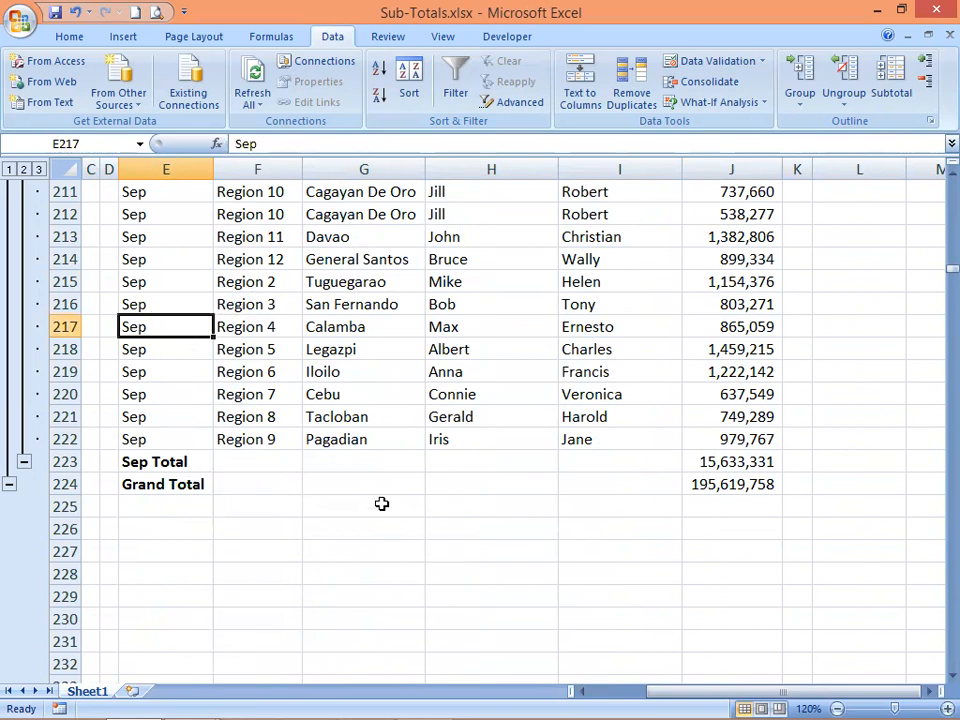
click(715, 488)
Switch the outline between the grand-total and monthly-total levels, and expand the Grand Total group to show all records again
scroll(326, 401, up, 15)
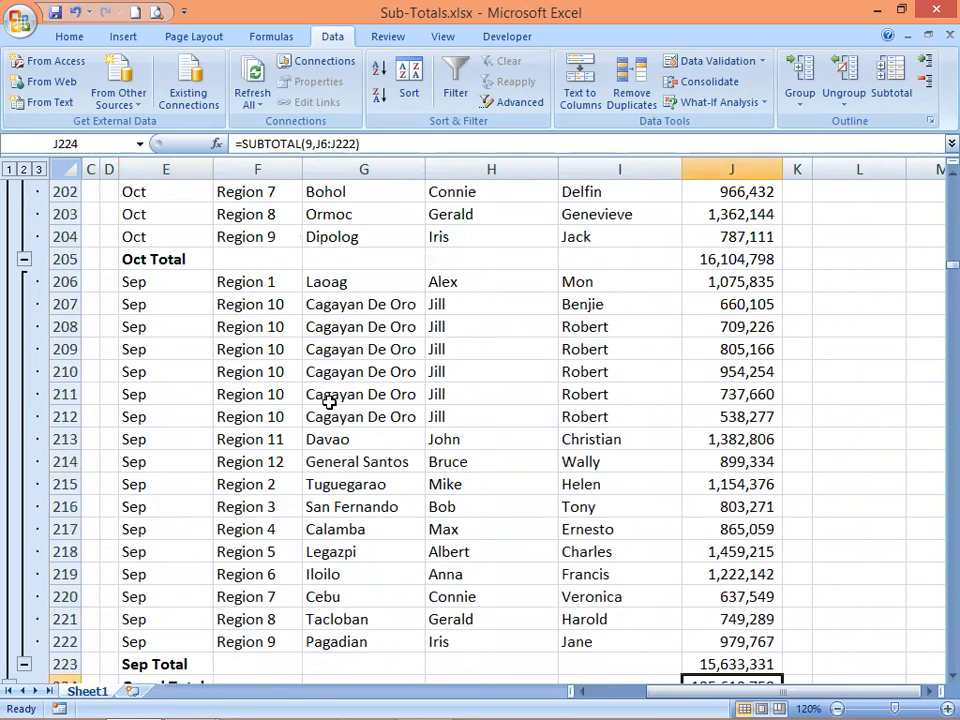
scroll(339, 398, up, 13)
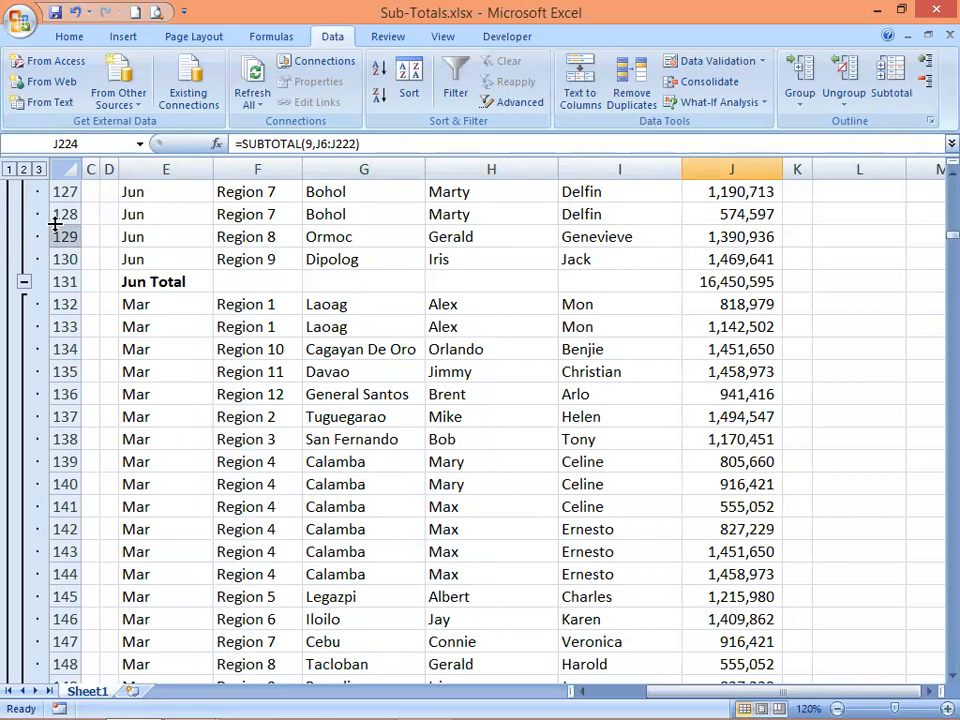
click(8, 170)
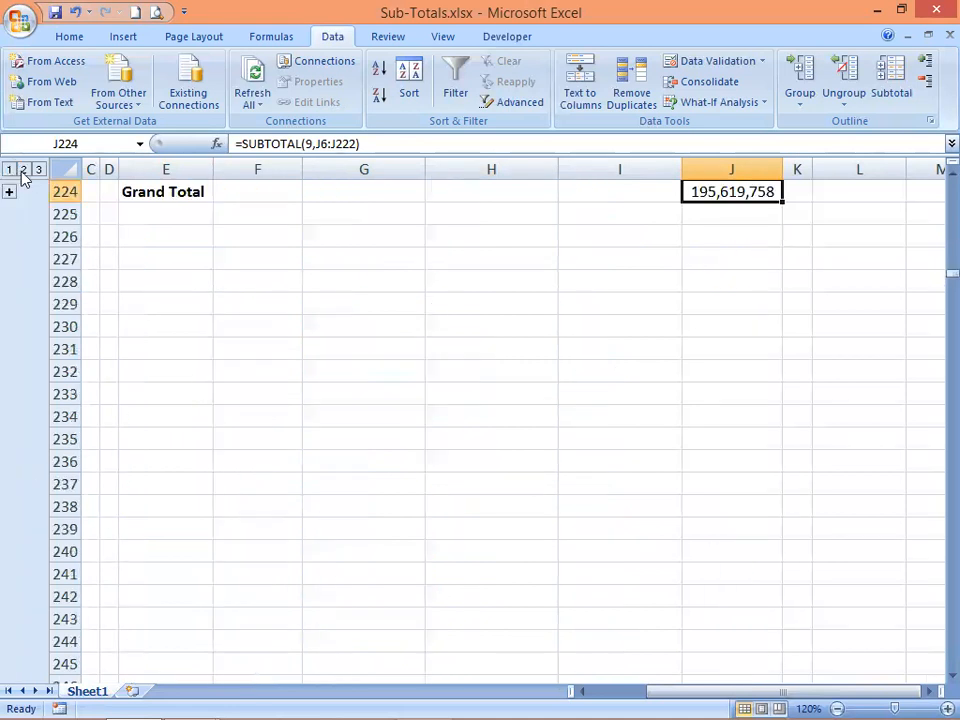
click(24, 171)
click(8, 171)
click(9, 192)
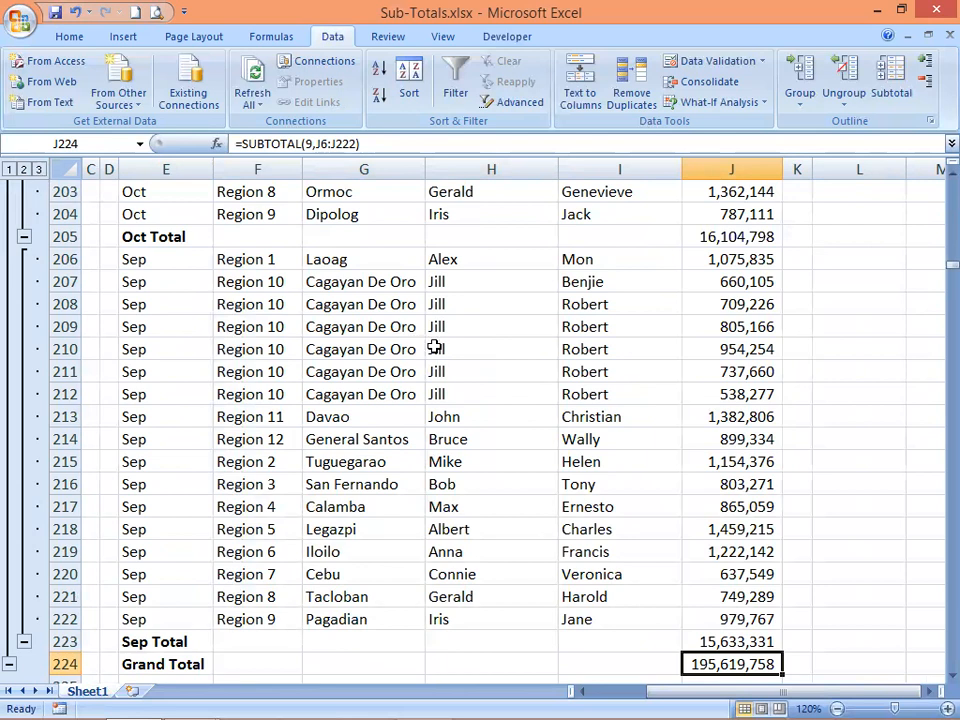
scroll(427, 343, up, 13)
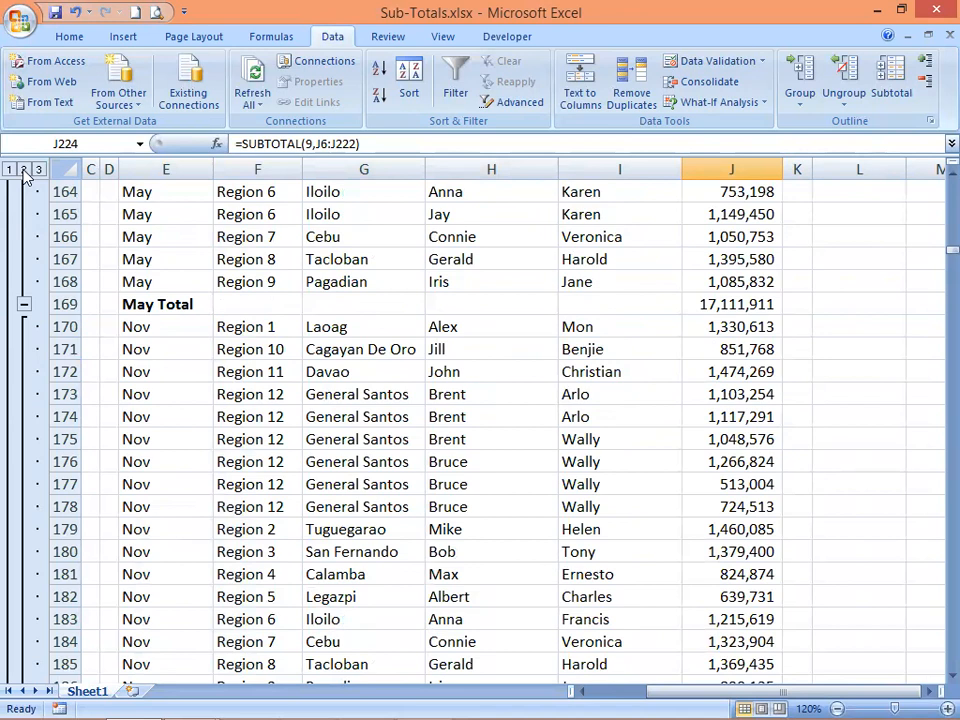
Collapse the outline to the monthly totals and review the month labels with their subtotal amounts from Apr to Sep
click(24, 170)
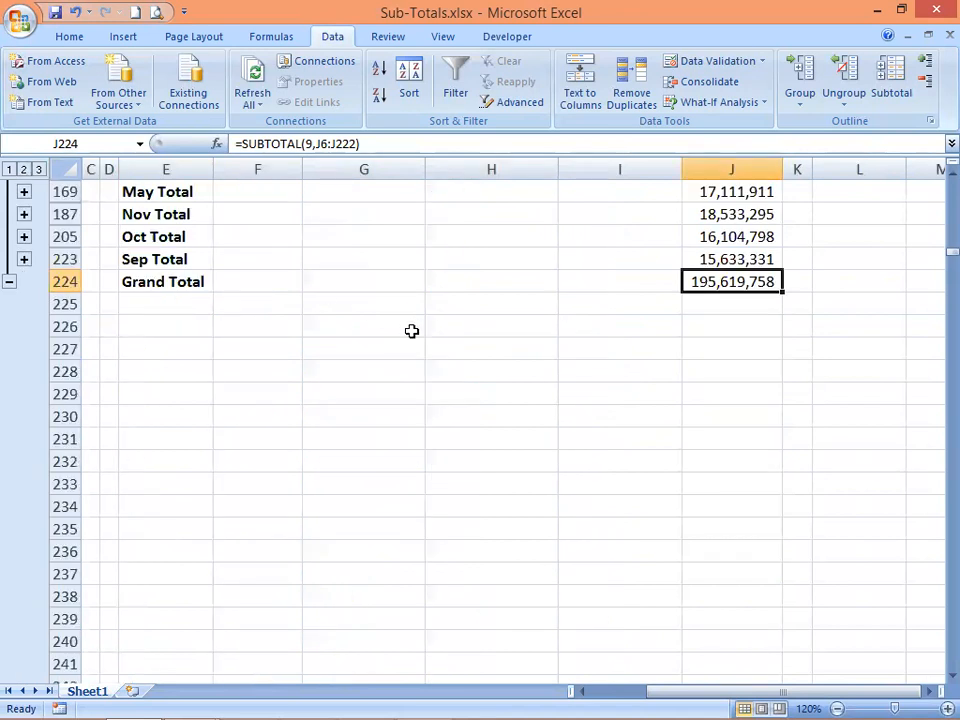
scroll(500, 329, up, 2)
scroll(500, 329, up, 3)
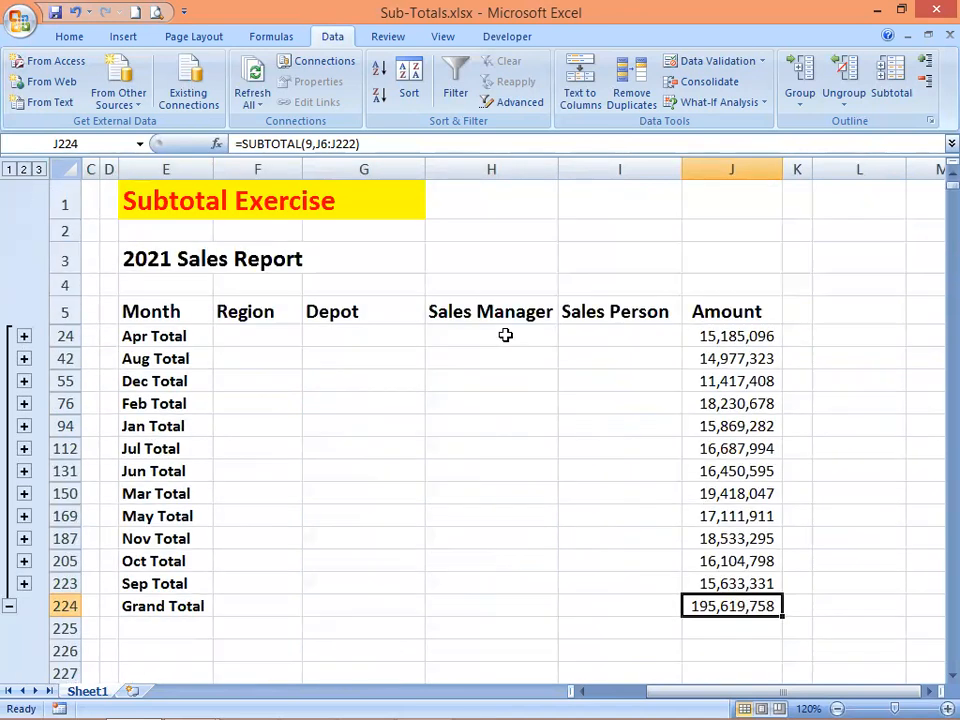
click(168, 339)
drag(744, 336, 730, 582)
drag(163, 338, 163, 580)
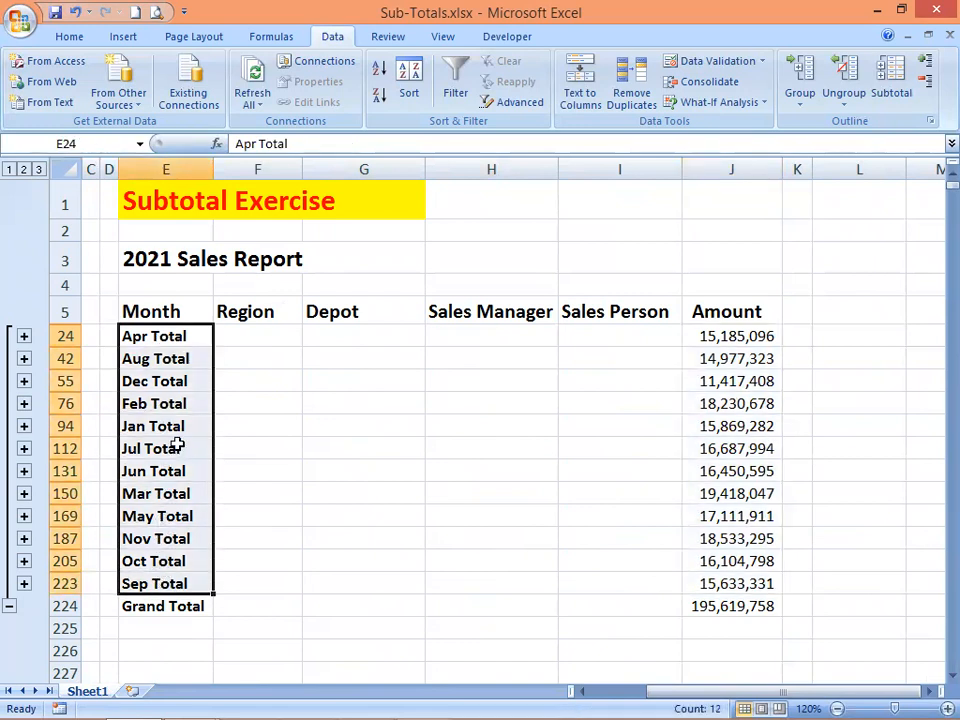
Collapse the outline to the Grand Total row, review it, and restore the full detail level with all records
click(9, 170)
drag(190, 336, 729, 339)
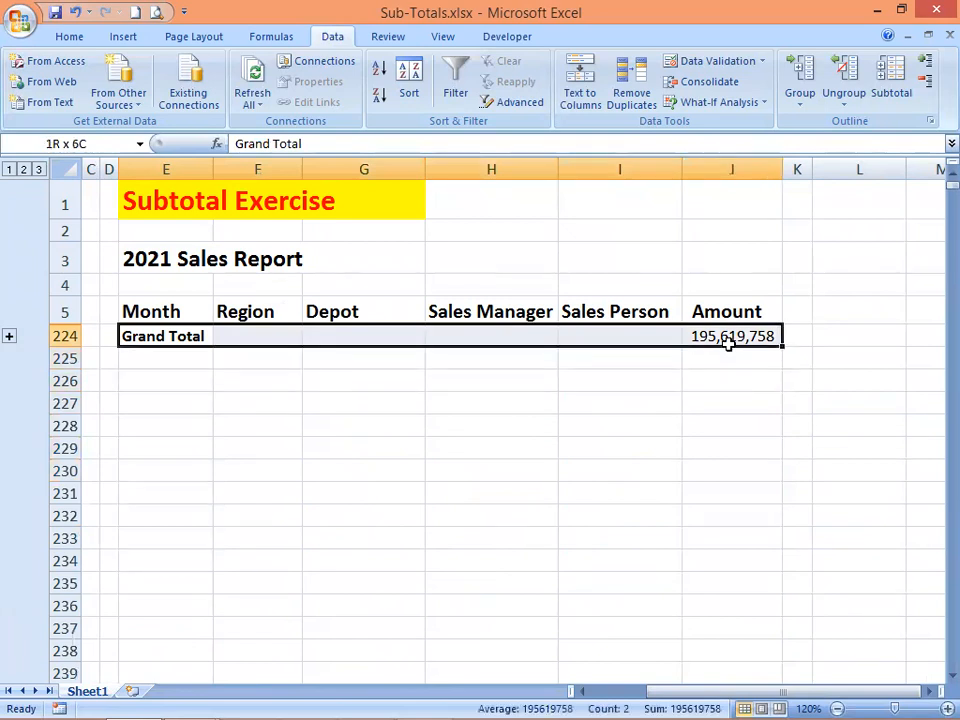
click(39, 170)
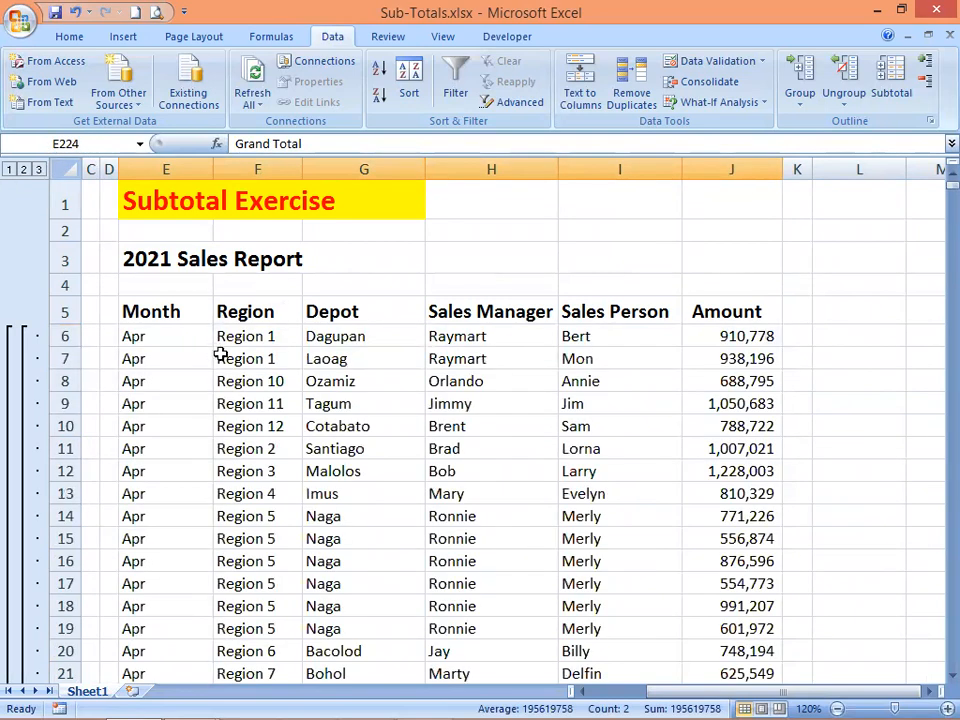
Replace the monthly Sum subtotals of Amount with Average subtotals at each change in Month
click(186, 378)
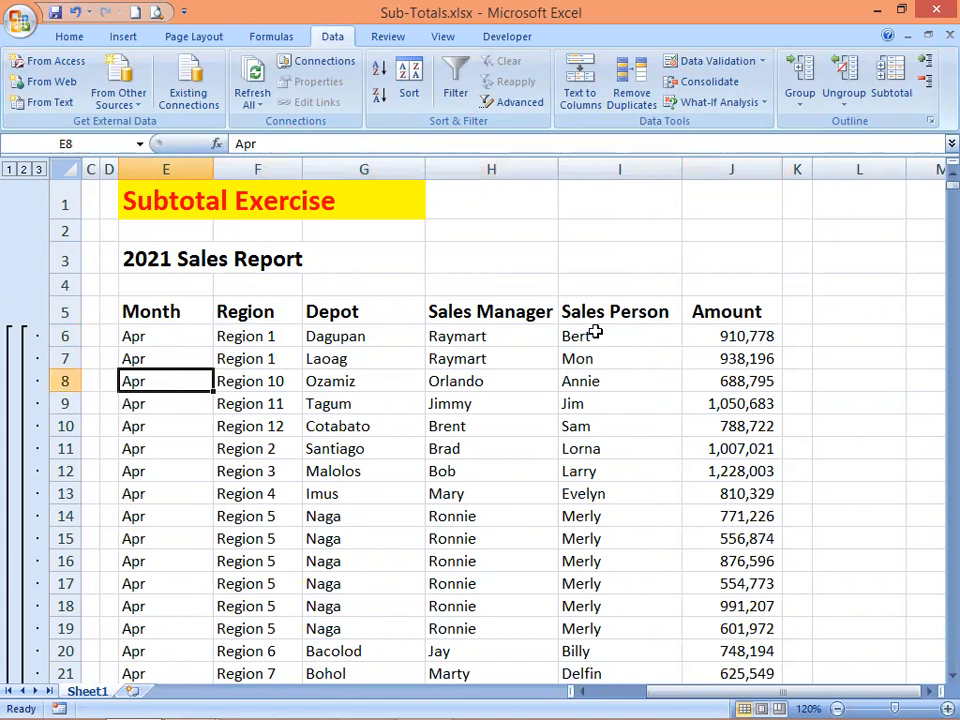
click(893, 98)
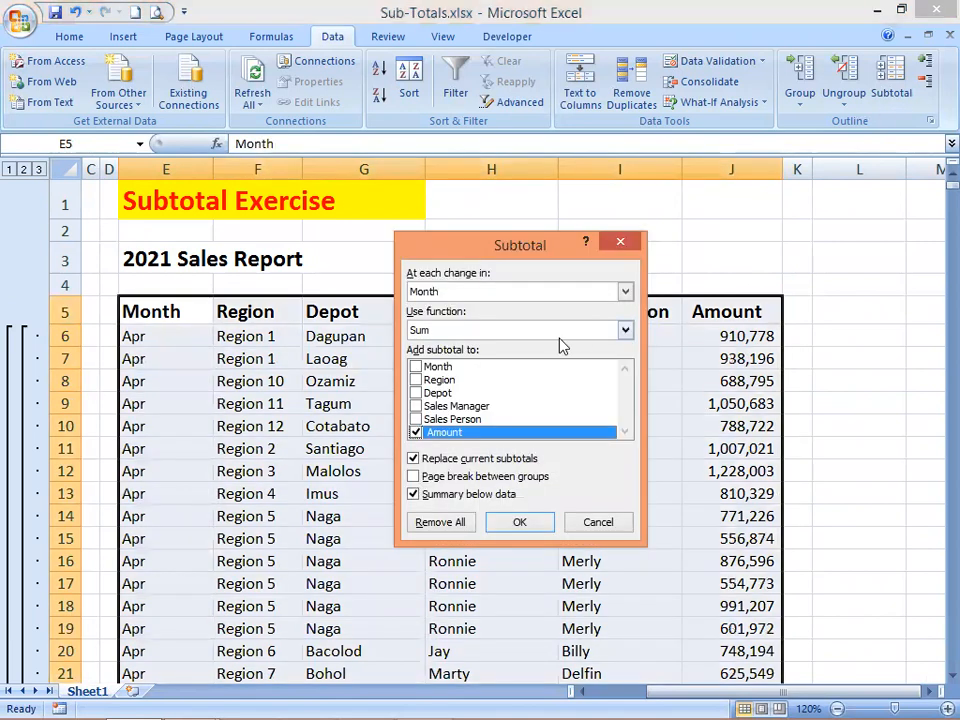
click(628, 331)
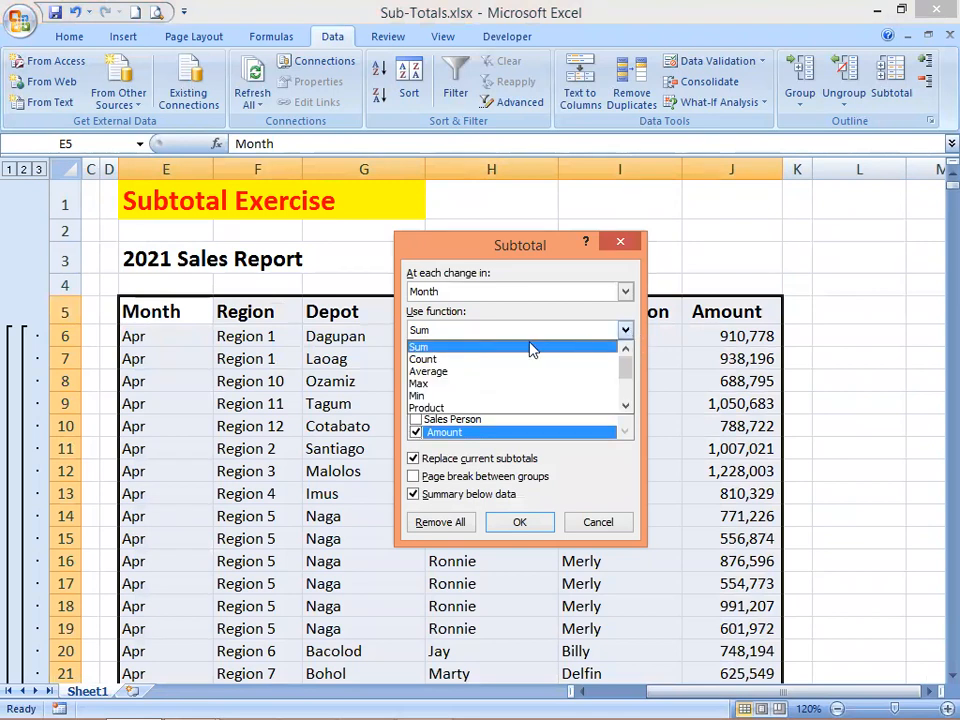
click(446, 376)
click(519, 521)
Examine the monthly average rows from Apr through Jun, including the formulas behind the Apr, Aug and Dec averages
scroll(577, 480, down, 4)
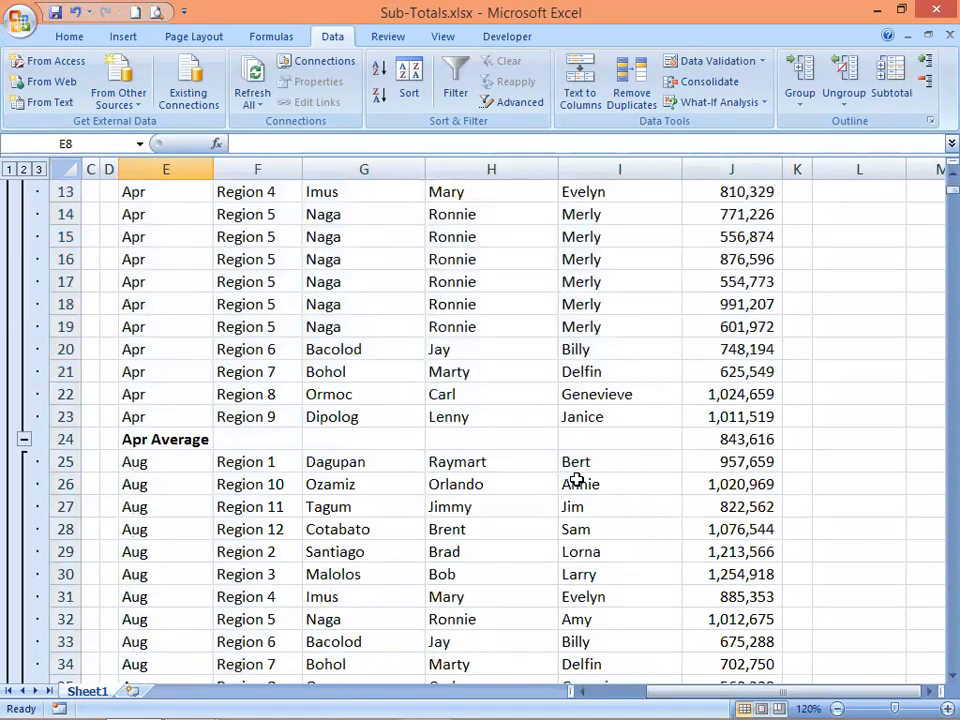
click(155, 326)
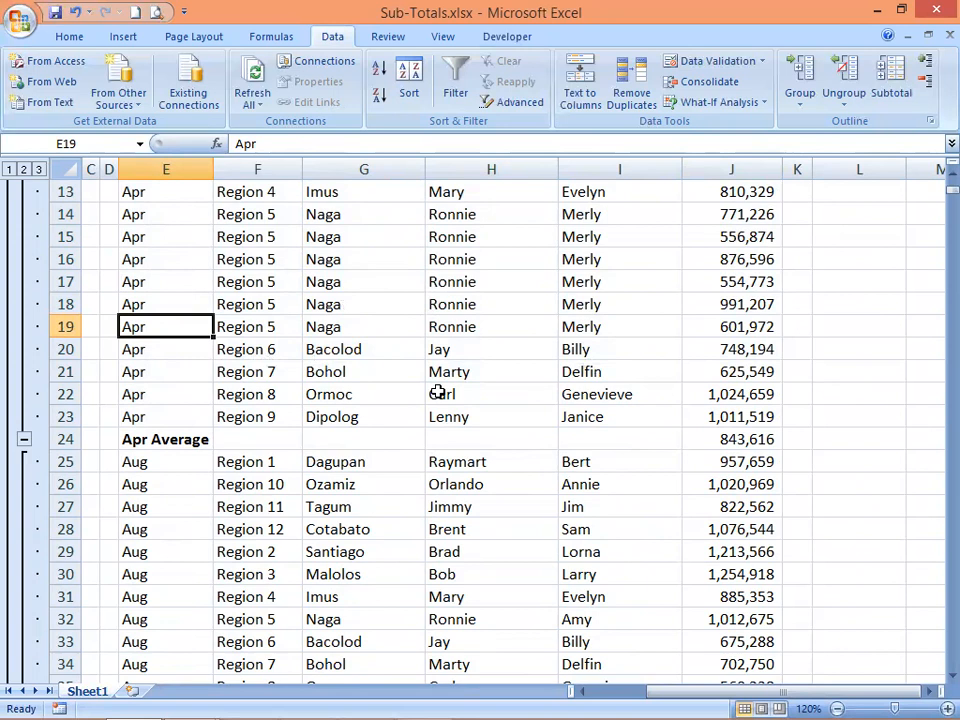
click(745, 438)
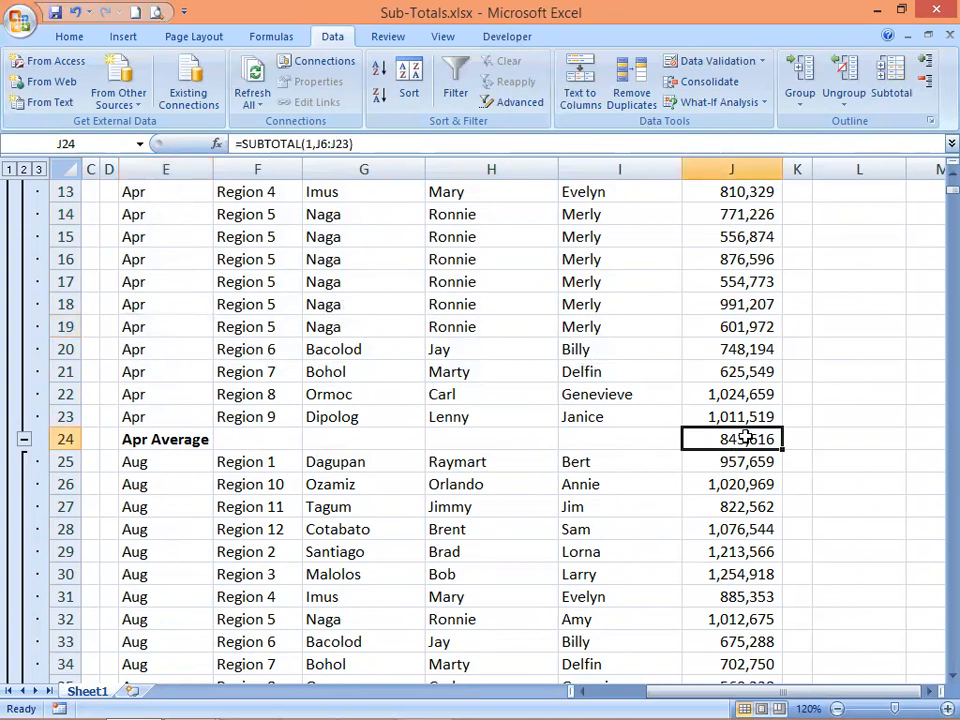
scroll(745, 430, down, 2)
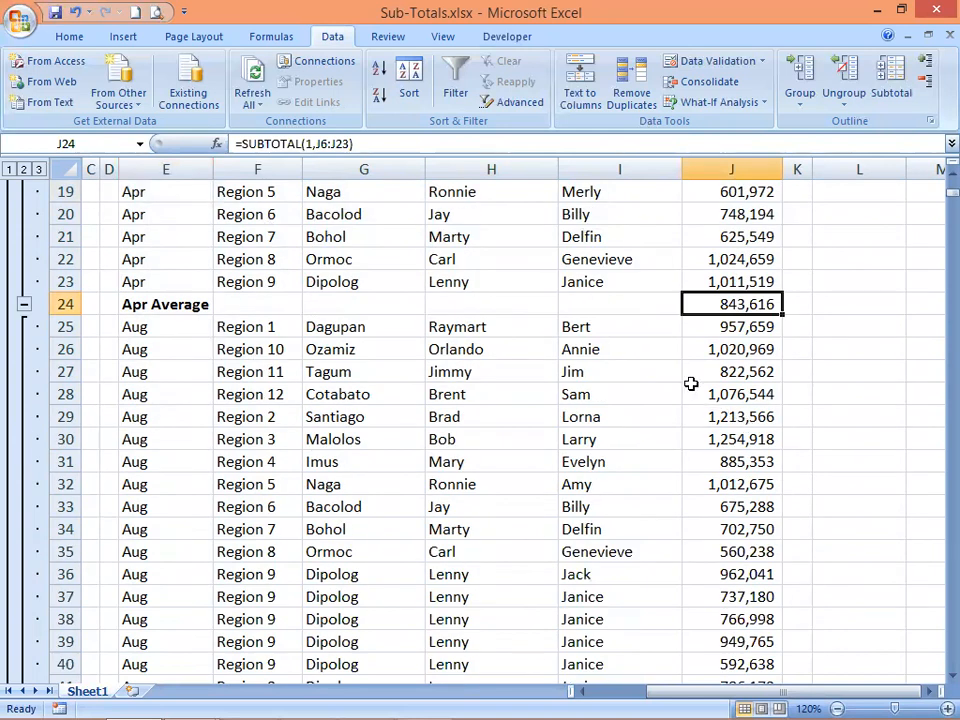
scroll(655, 386, down, 3)
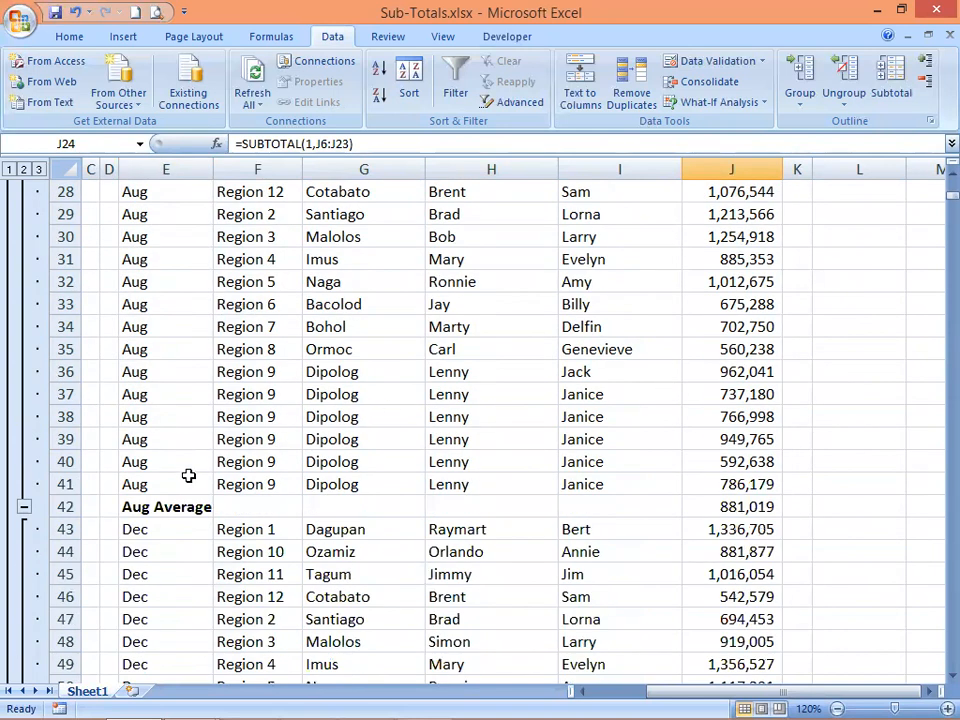
click(728, 508)
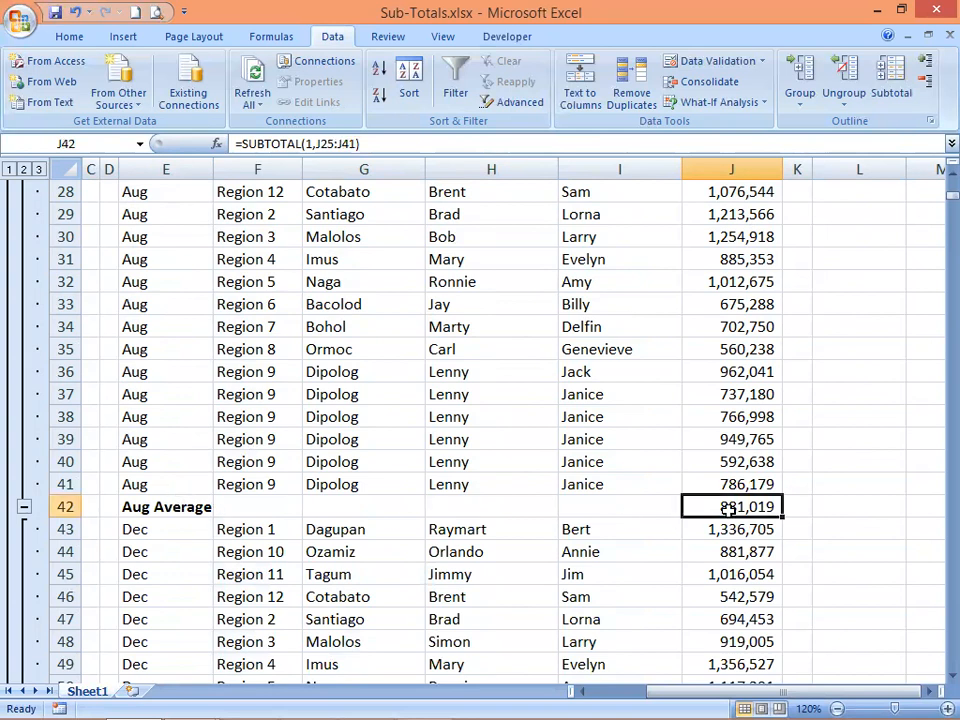
scroll(585, 531, down, 3)
click(731, 598)
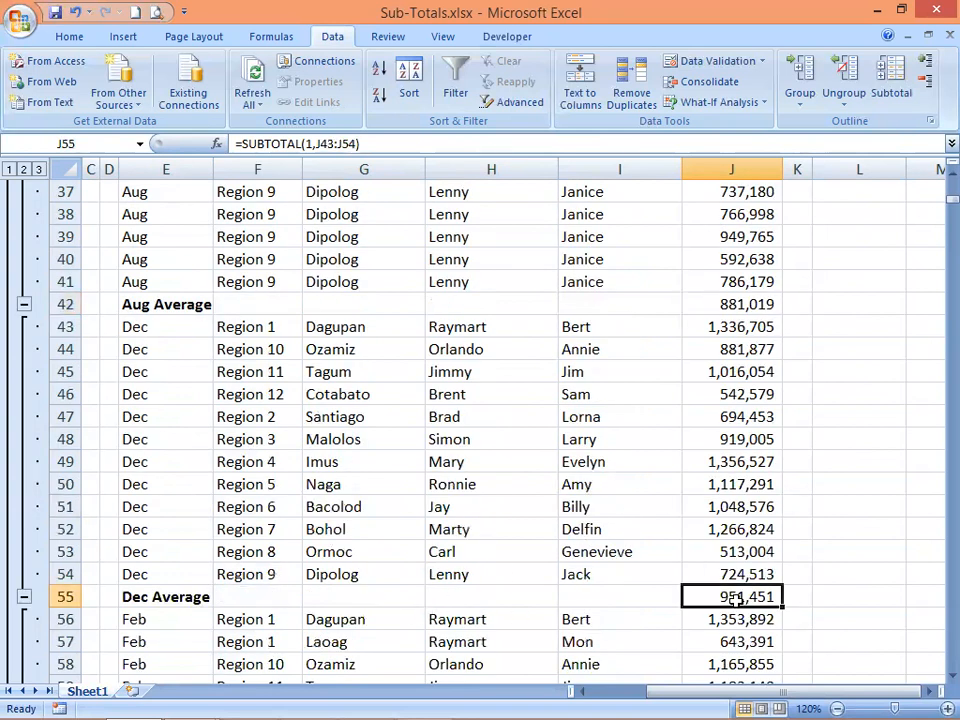
scroll(639, 564, down, 8)
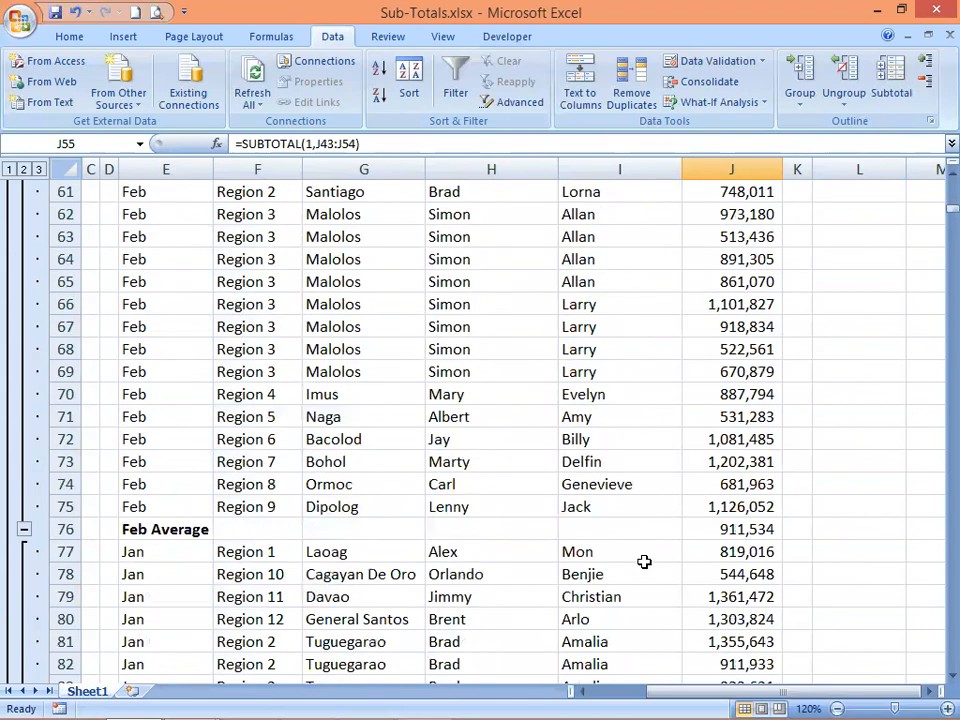
scroll(644, 562, down, 11)
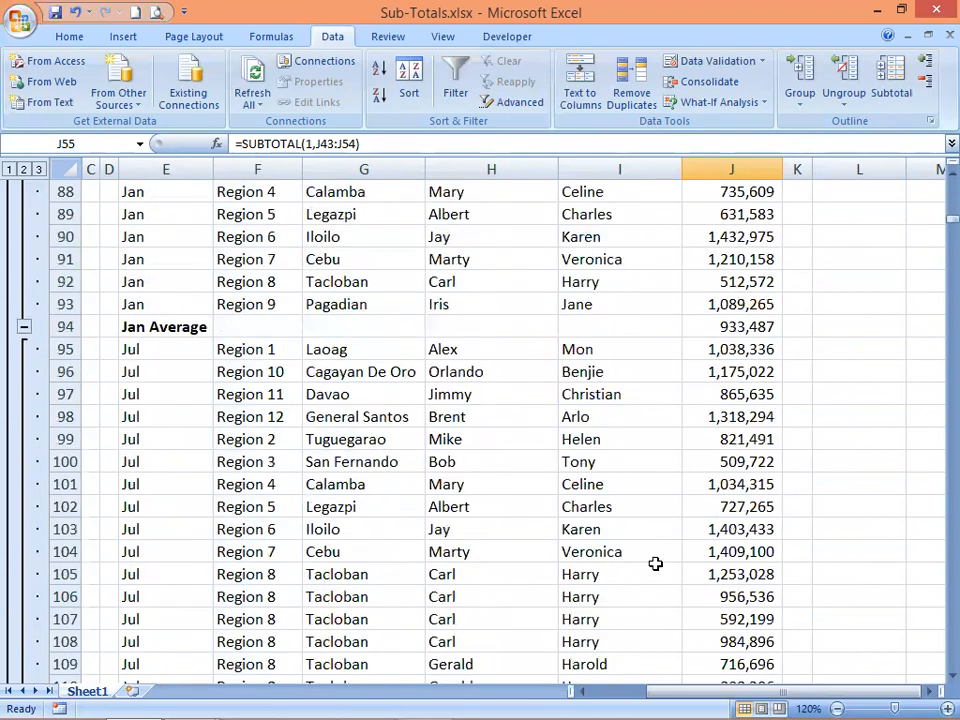
scroll(655, 564, down, 12)
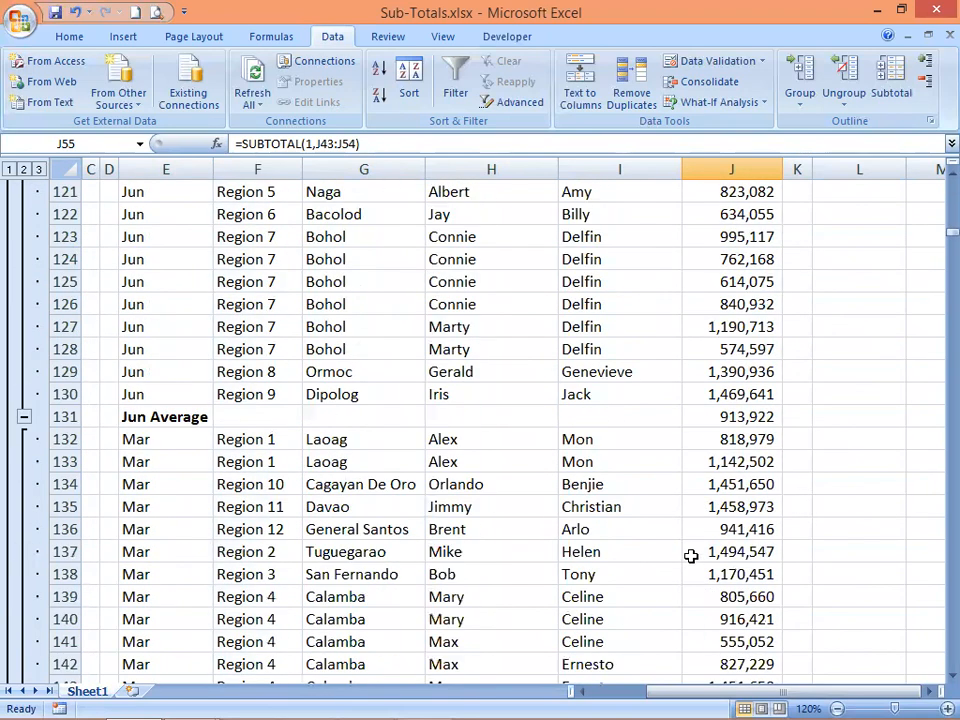
Replace the monthly Average subtotals of Amount with Sum subtotals and check the formula behind the Apr total
scroll(693, 562, down, 11)
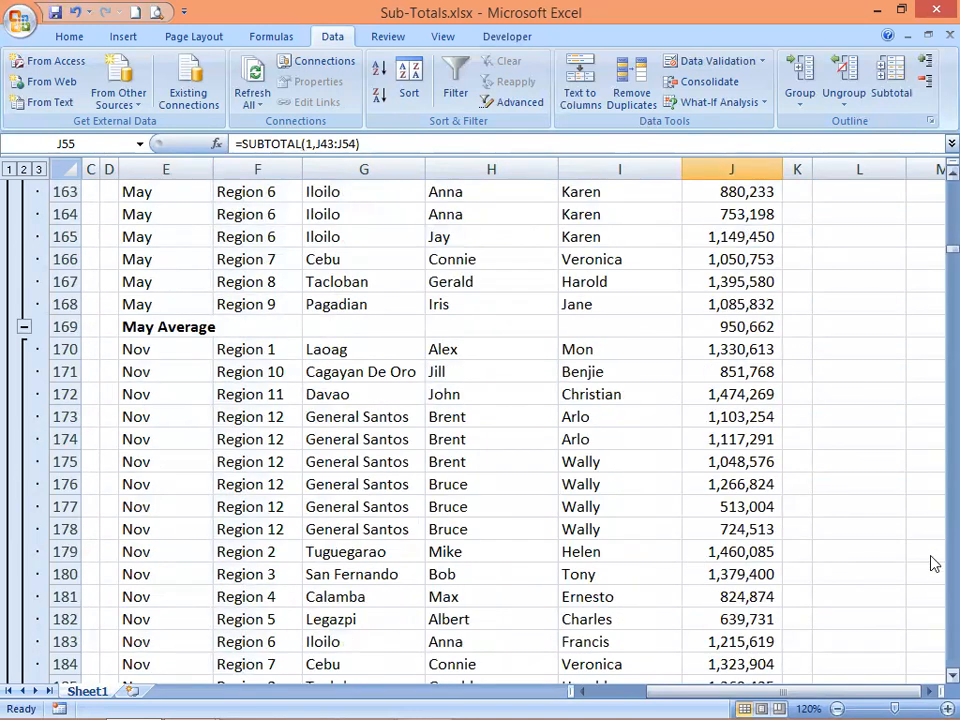
drag(950, 252, 932, 160)
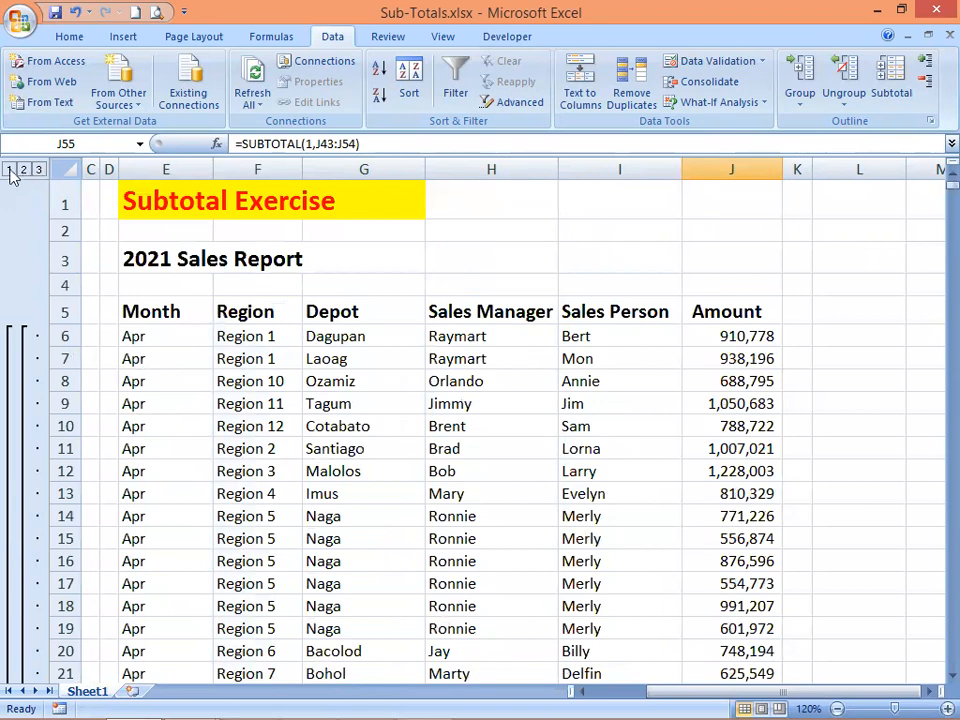
click(251, 430)
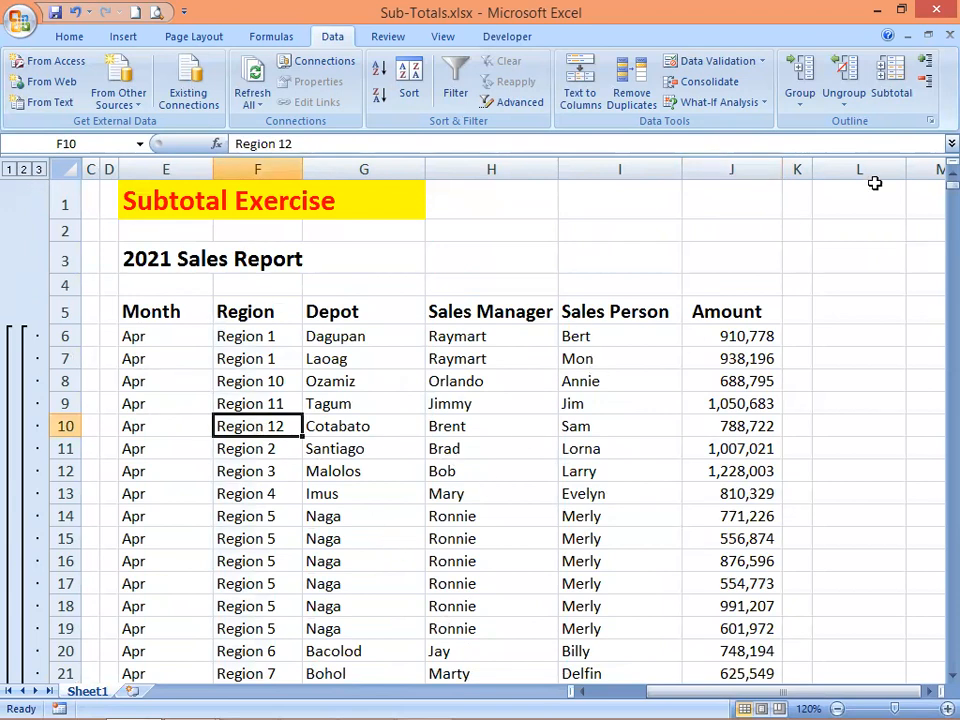
click(893, 94)
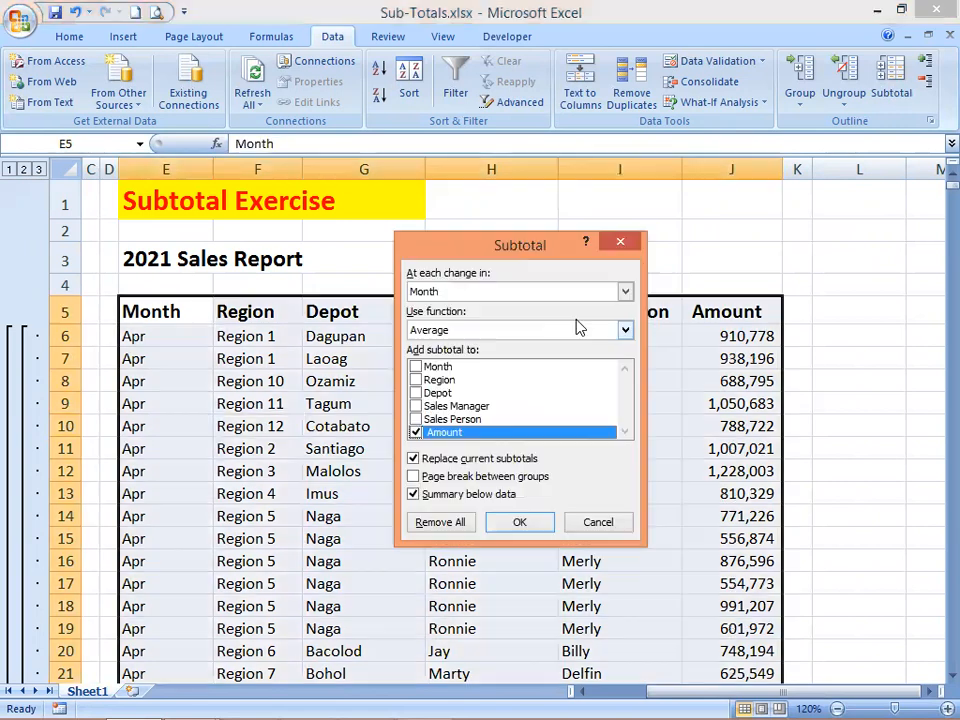
click(625, 330)
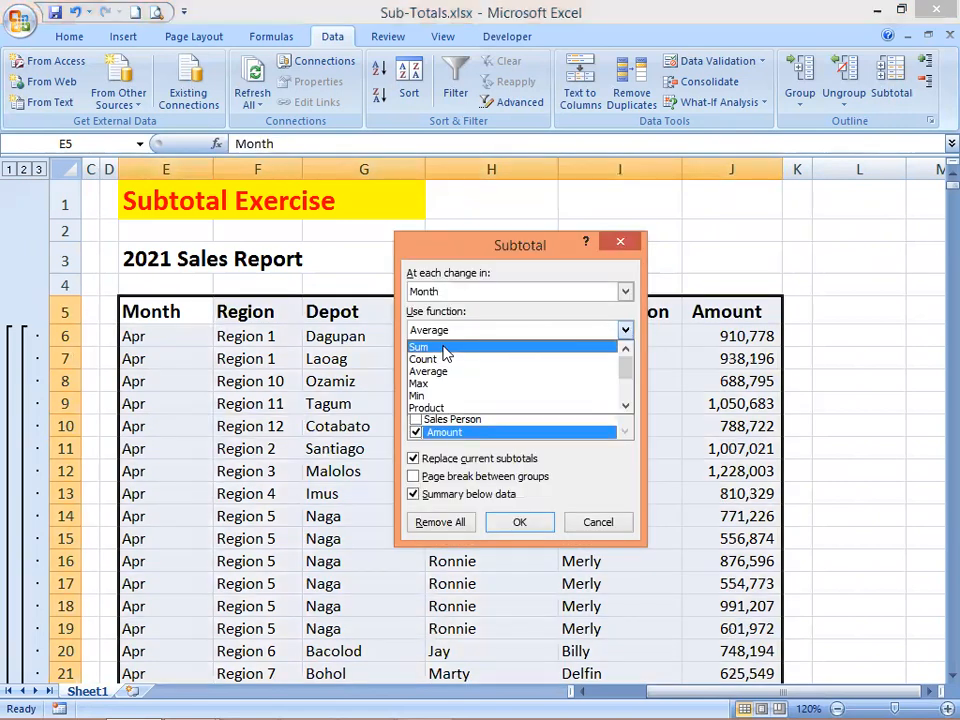
click(446, 347)
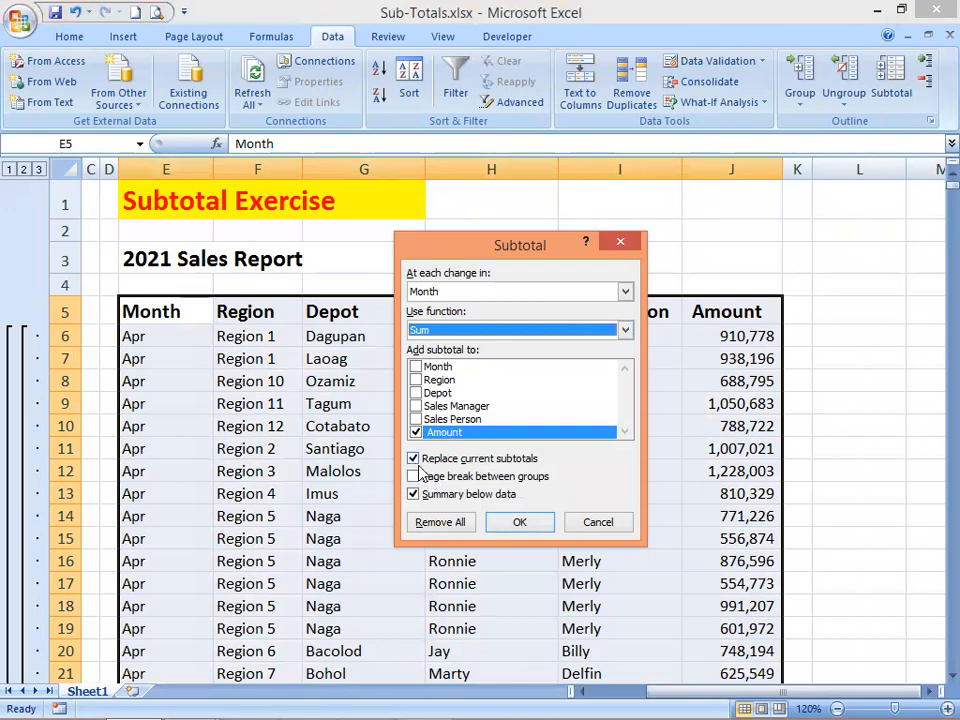
click(523, 522)
scroll(648, 487, down, 3)
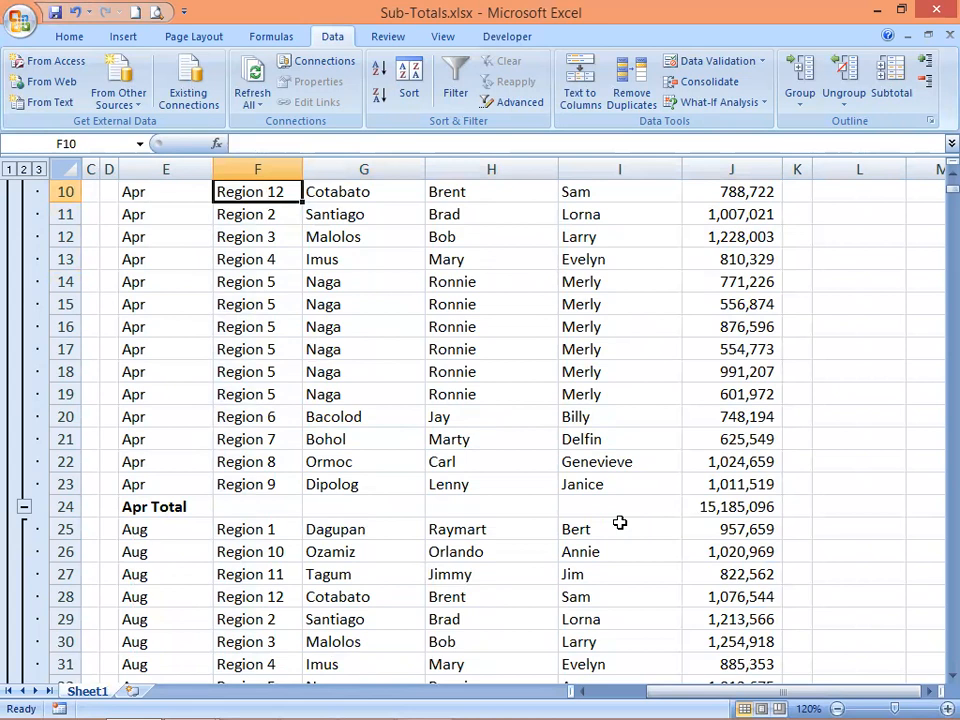
click(710, 506)
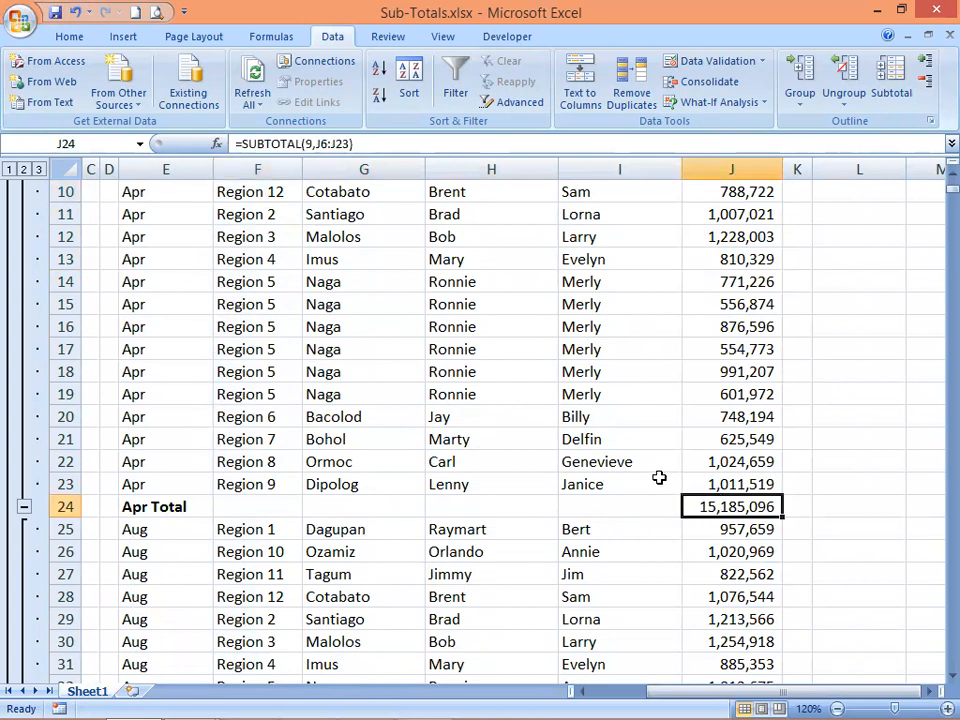
Remove all subtotals from the 2021 sales table
scroll(655, 470, up, 3)
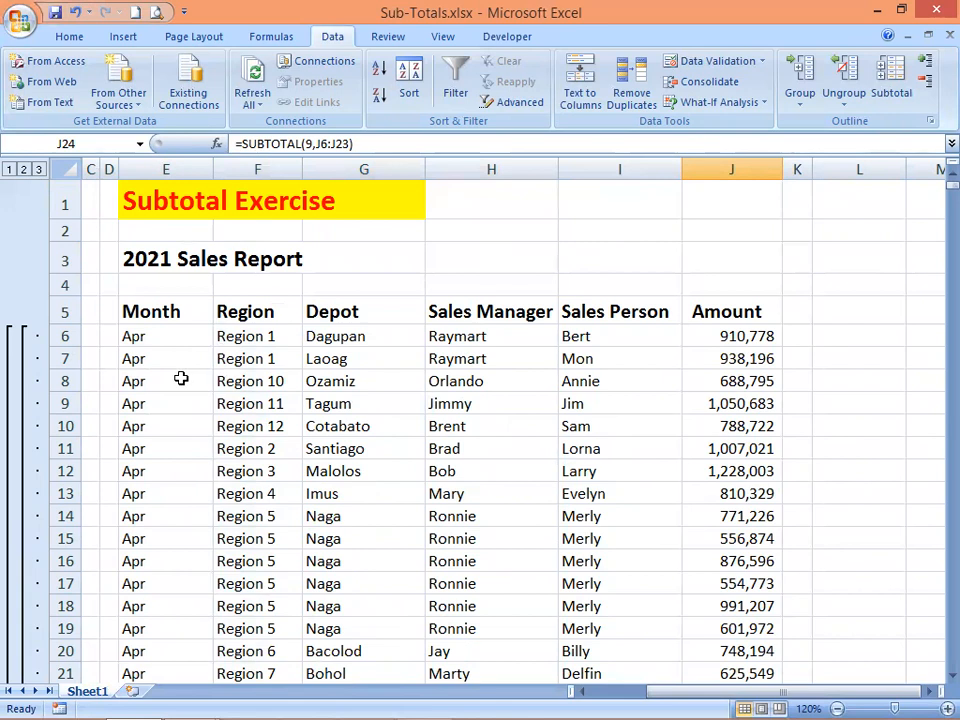
click(891, 80)
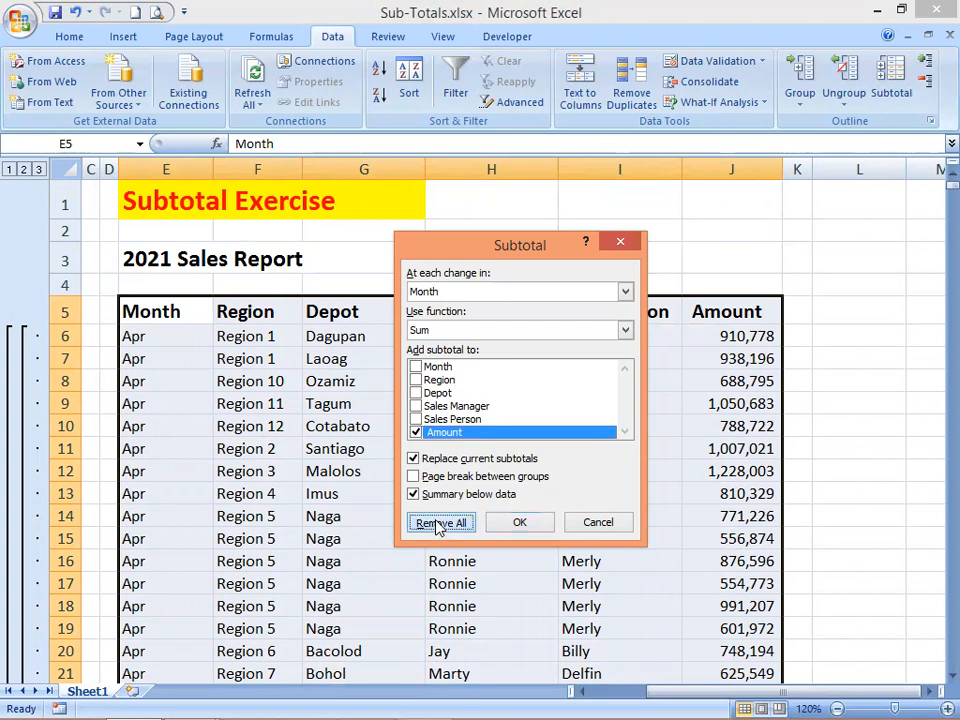
click(438, 522)
click(343, 510)
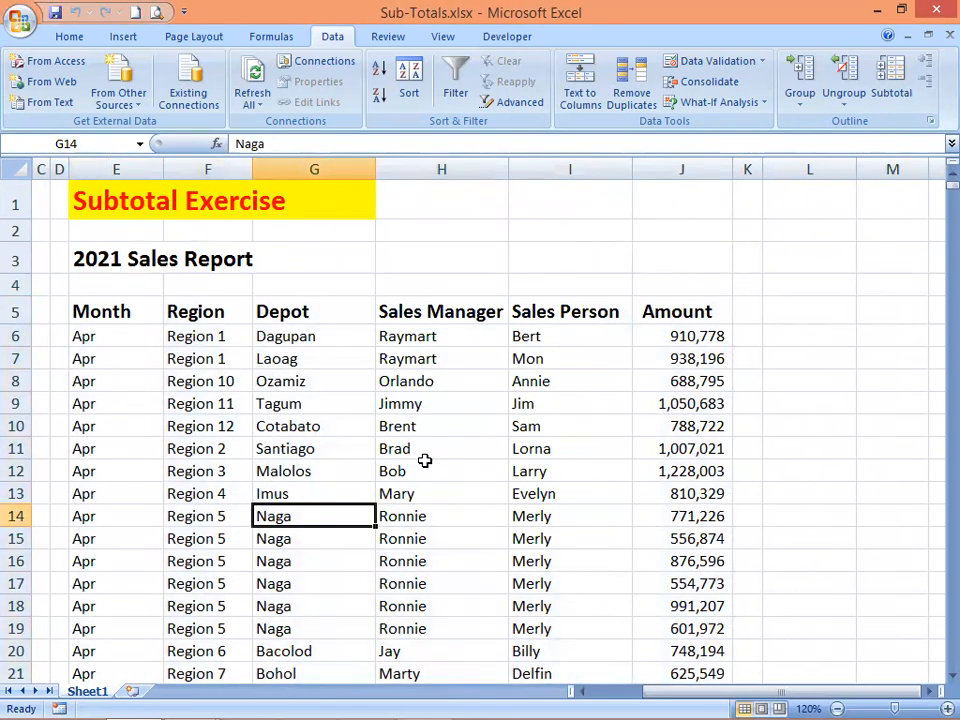
Review the Month, Region, Depot, Sales Manager and Sales Person columns as possible groupings for subtotals
click(140, 380)
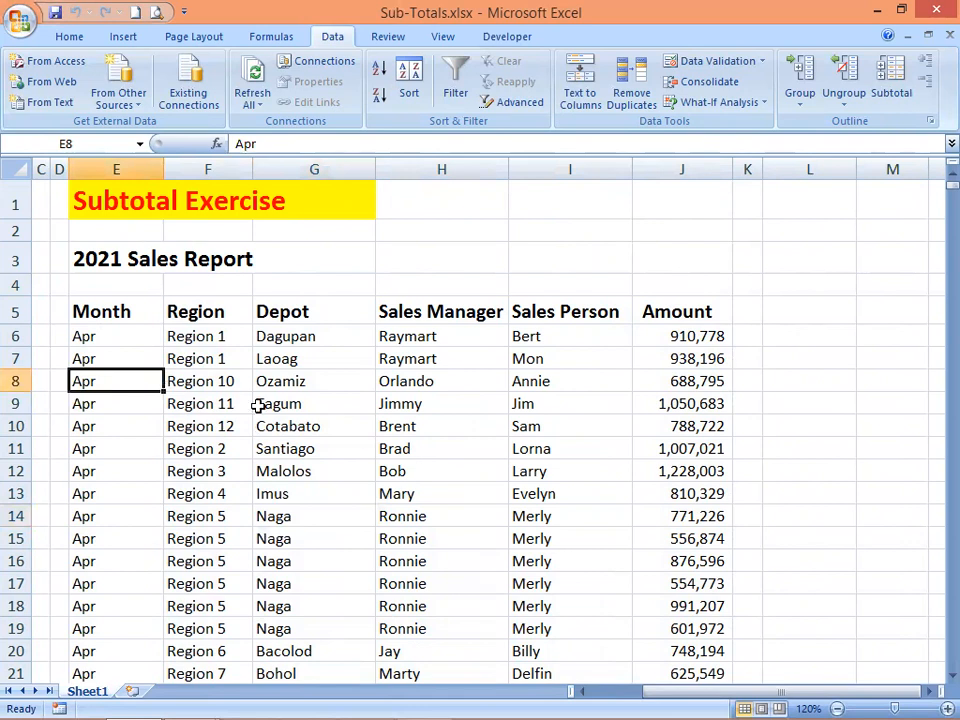
click(450, 445)
click(123, 430)
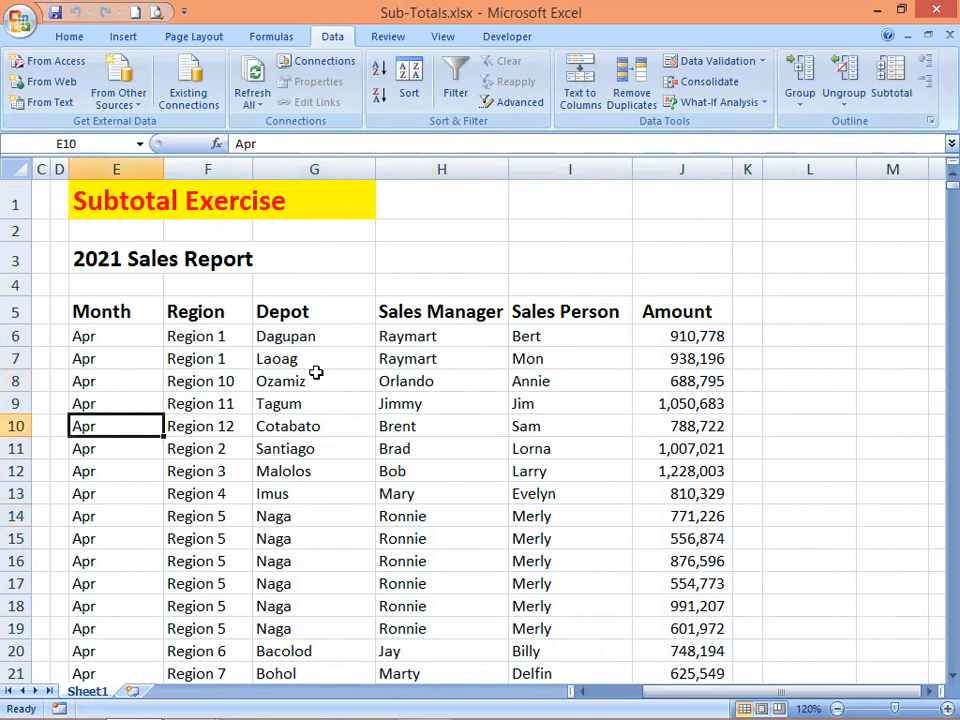
click(203, 404)
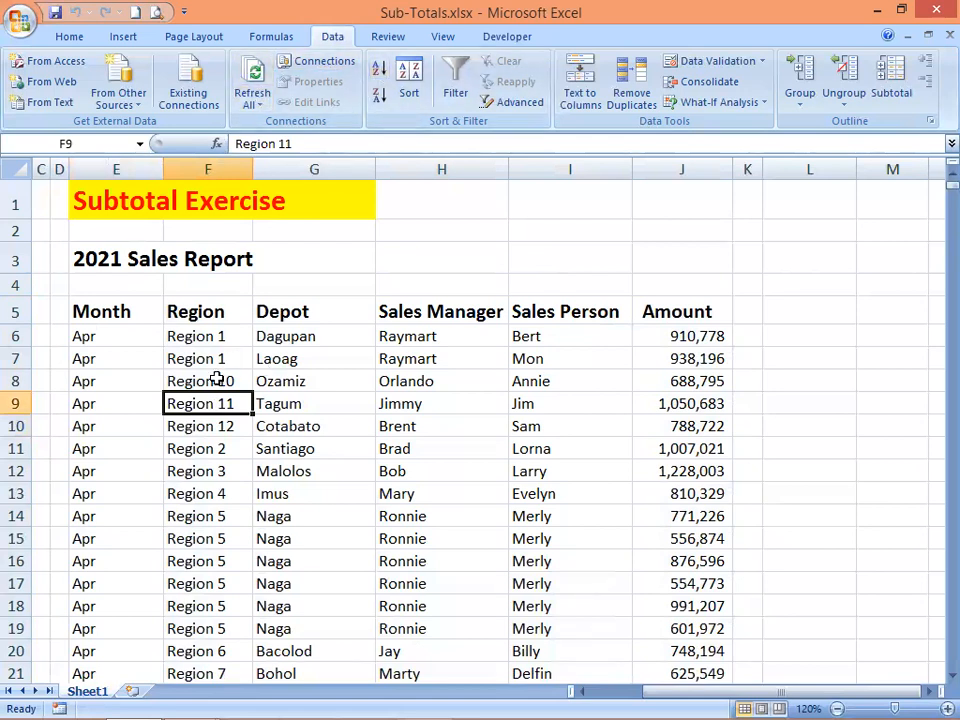
click(114, 356)
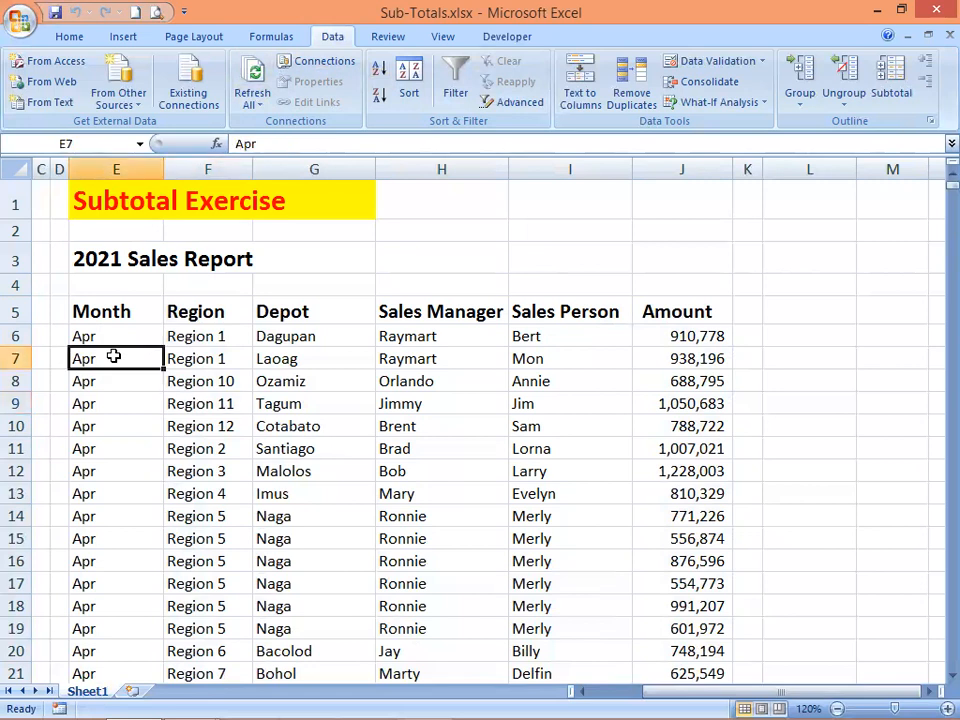
click(200, 366)
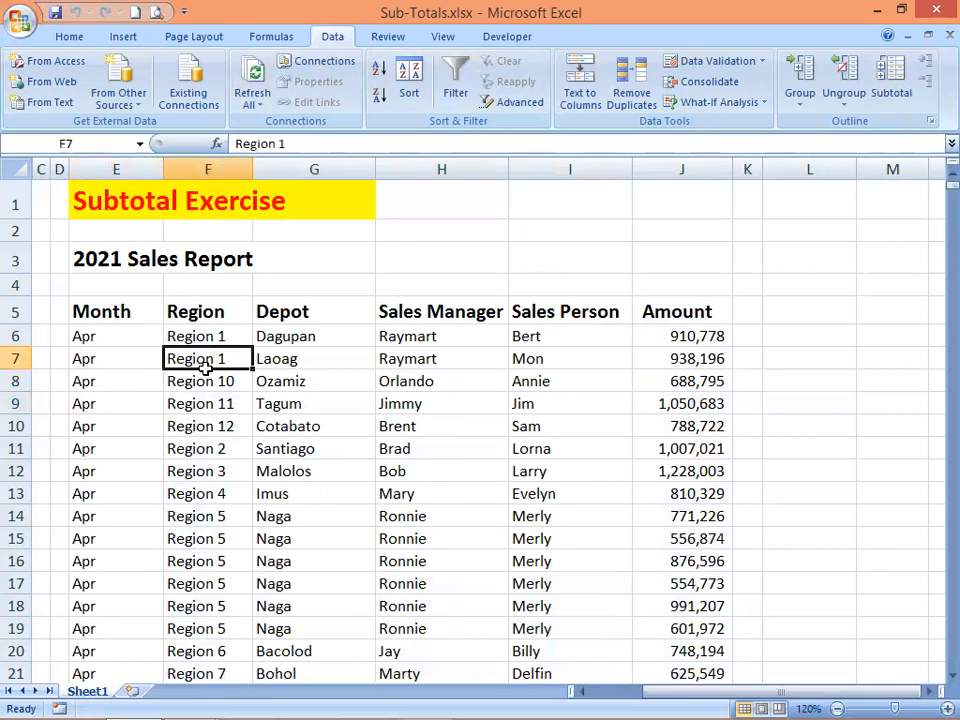
click(302, 375)
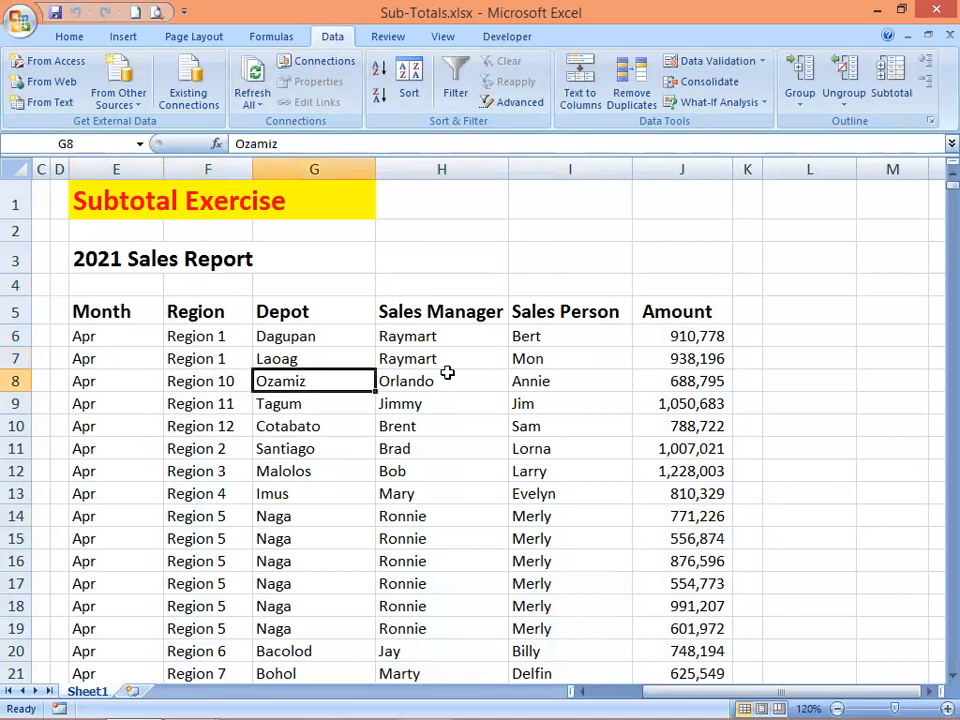
click(436, 373)
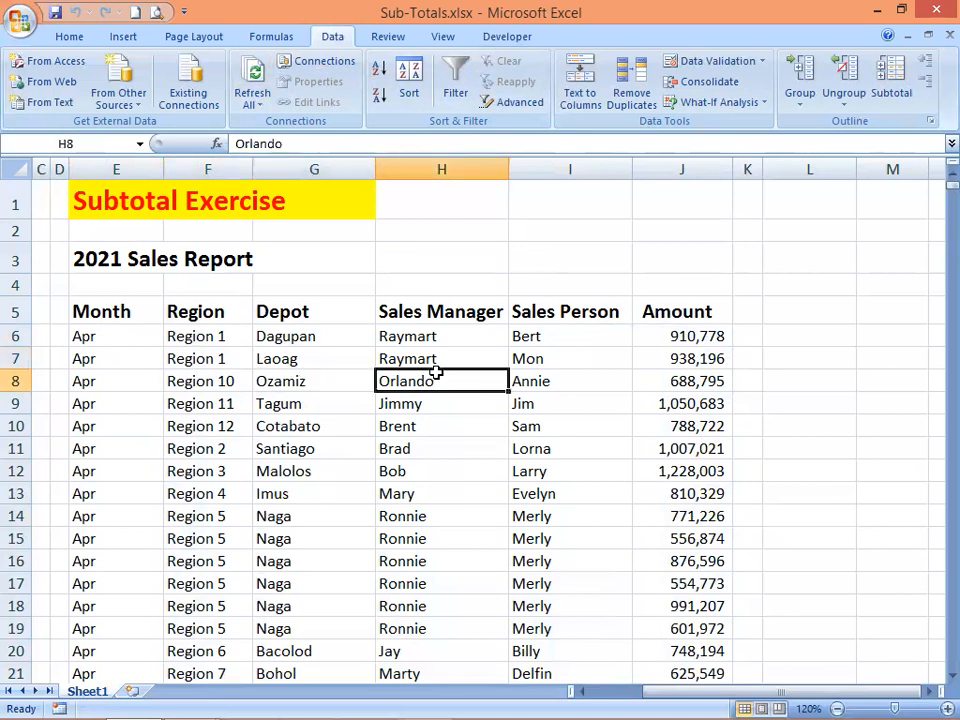
click(548, 365)
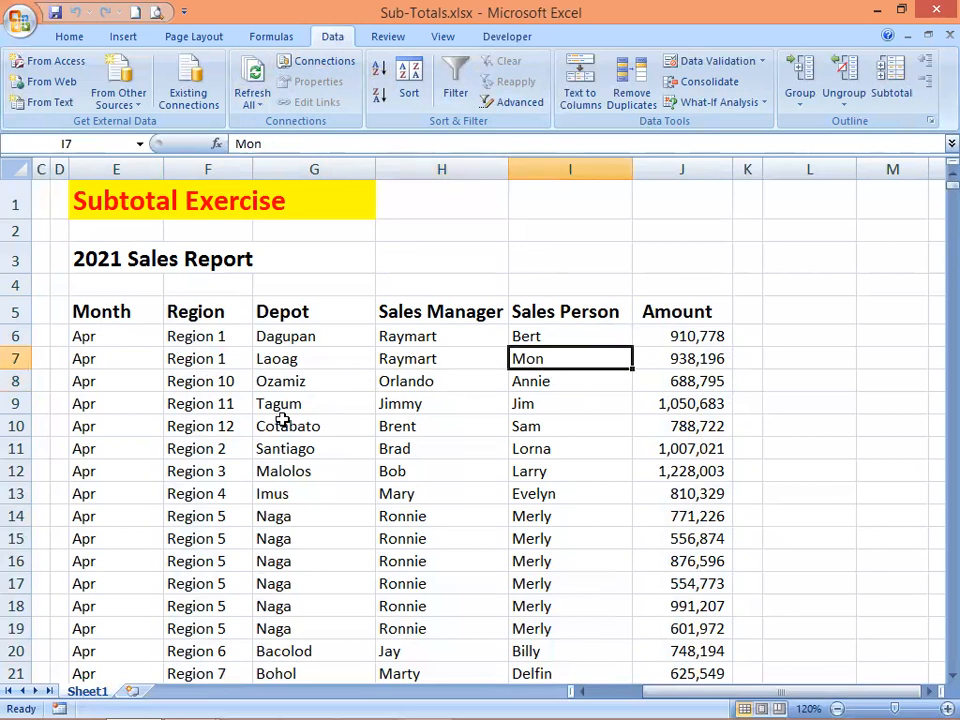
Add Sum subtotals of Amount at each change in Region while the table is still ordered by month
click(212, 446)
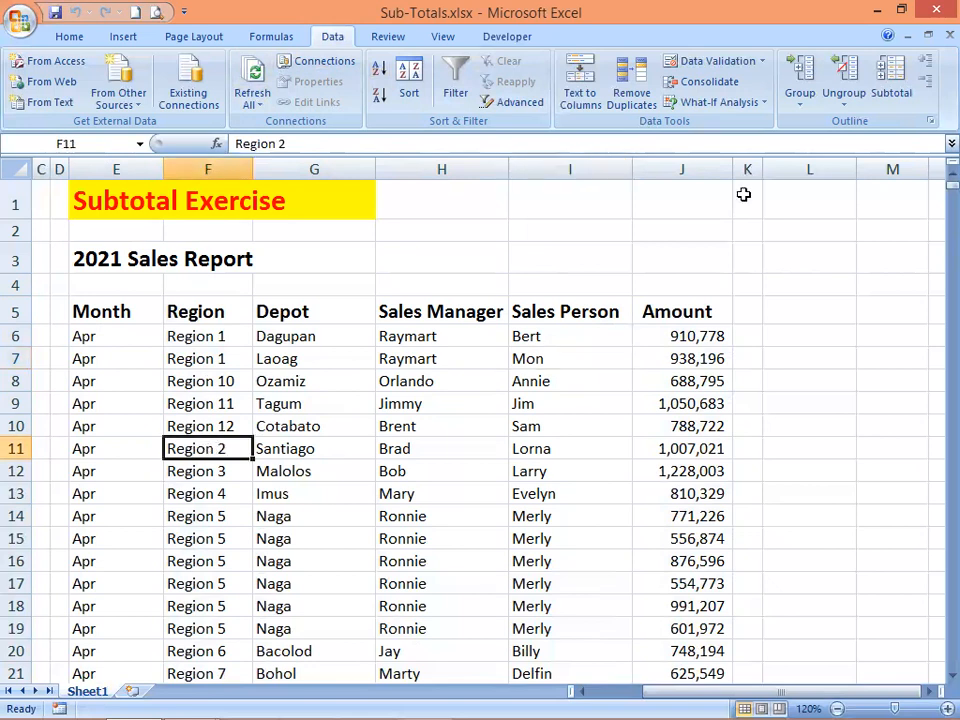
click(892, 97)
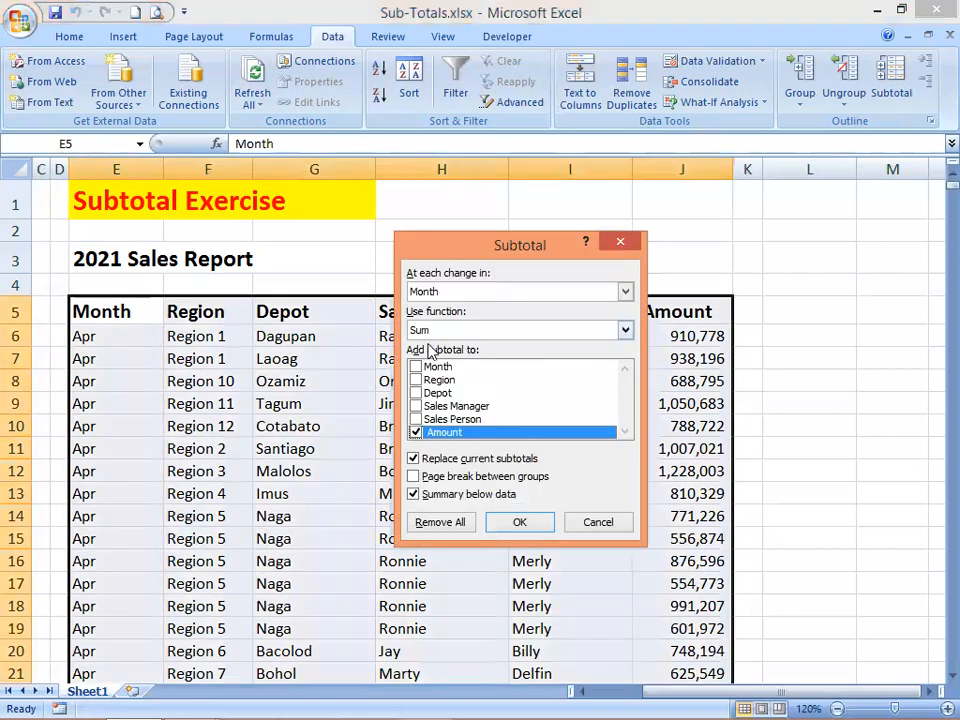
click(627, 292)
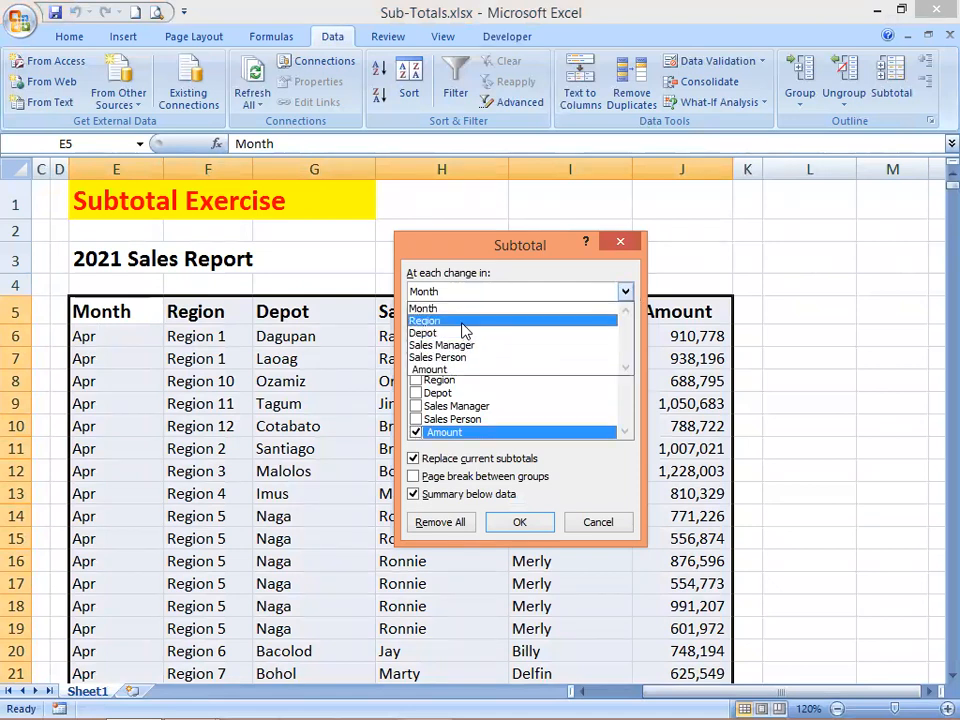
click(464, 321)
click(516, 523)
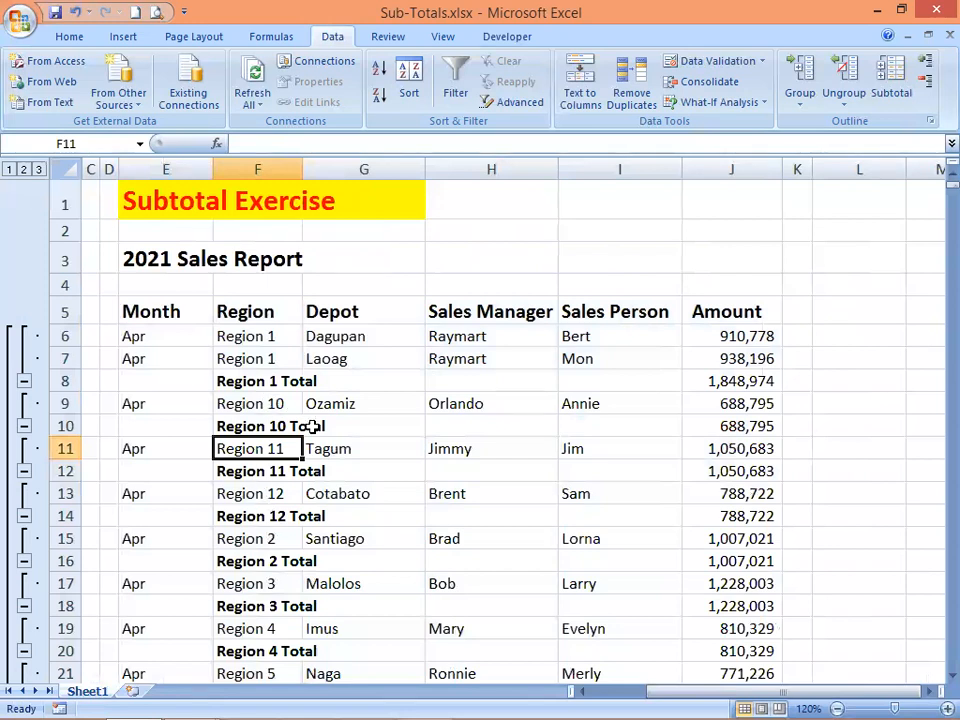
Examine how the region total rows are distributed among the Apr and Aug records
scroll(297, 447, down, 1)
scroll(297, 445, down, 3)
scroll(300, 443, up, 3)
scroll(305, 443, down, 3)
scroll(307, 447, down, 3)
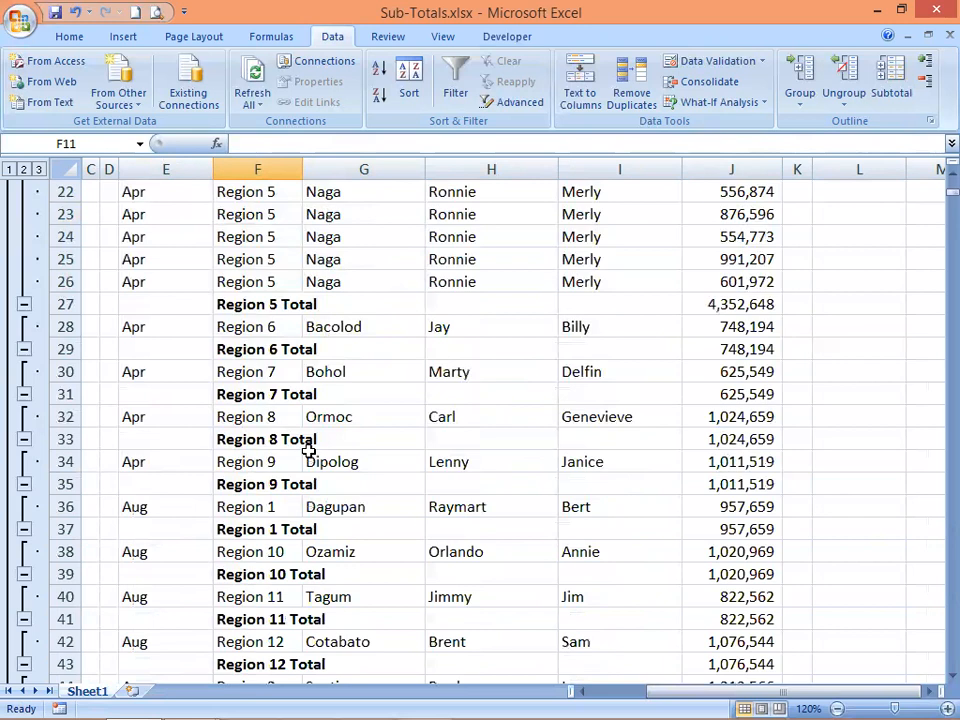
scroll(311, 445, up, 7)
scroll(310, 445, down, 1)
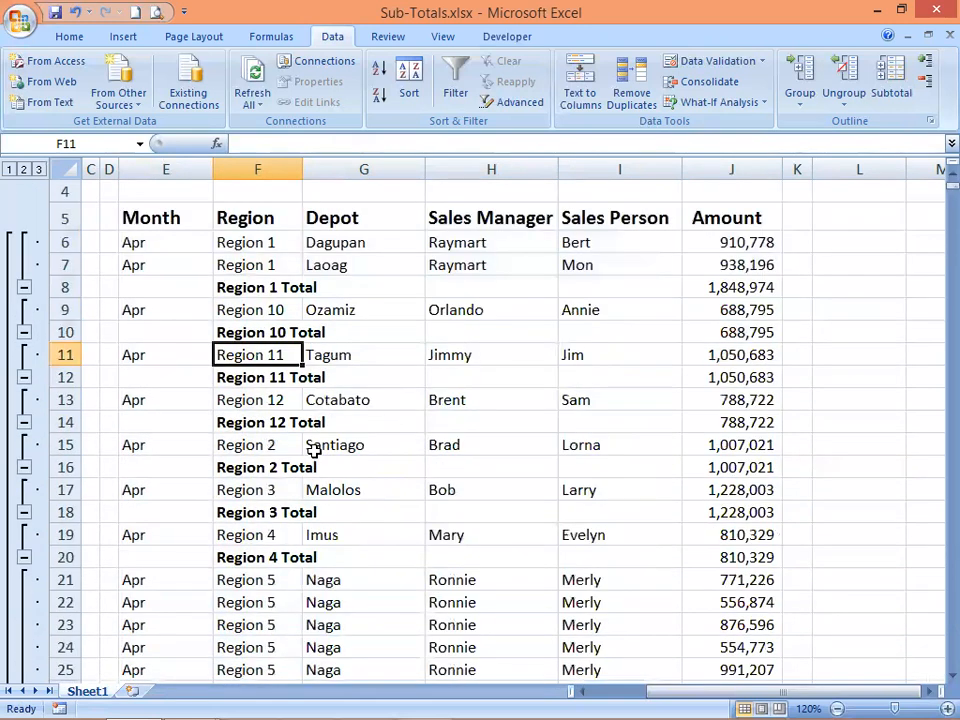
Remove all region subtotals and sort the sales table by Region in ascending order
scroll(314, 452, up, 1)
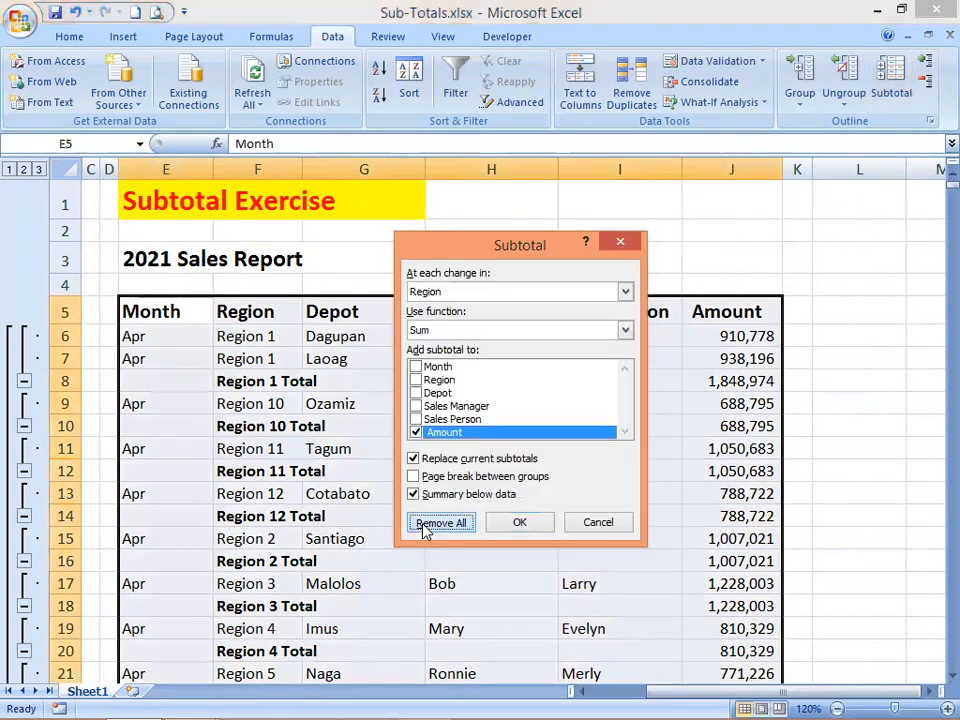
click(439, 521)
click(197, 384)
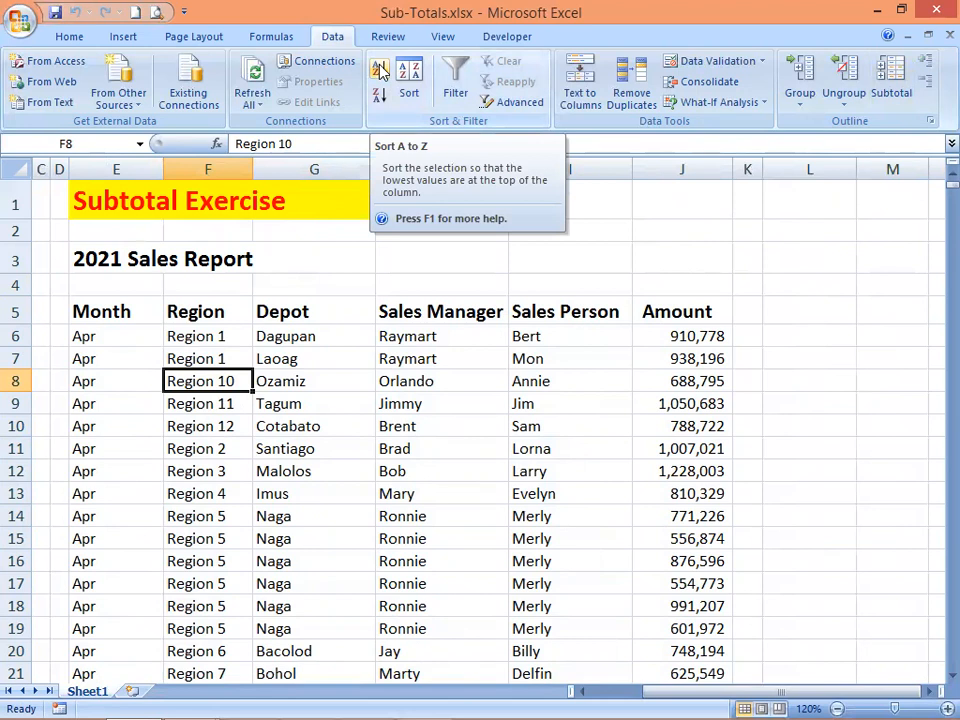
click(380, 70)
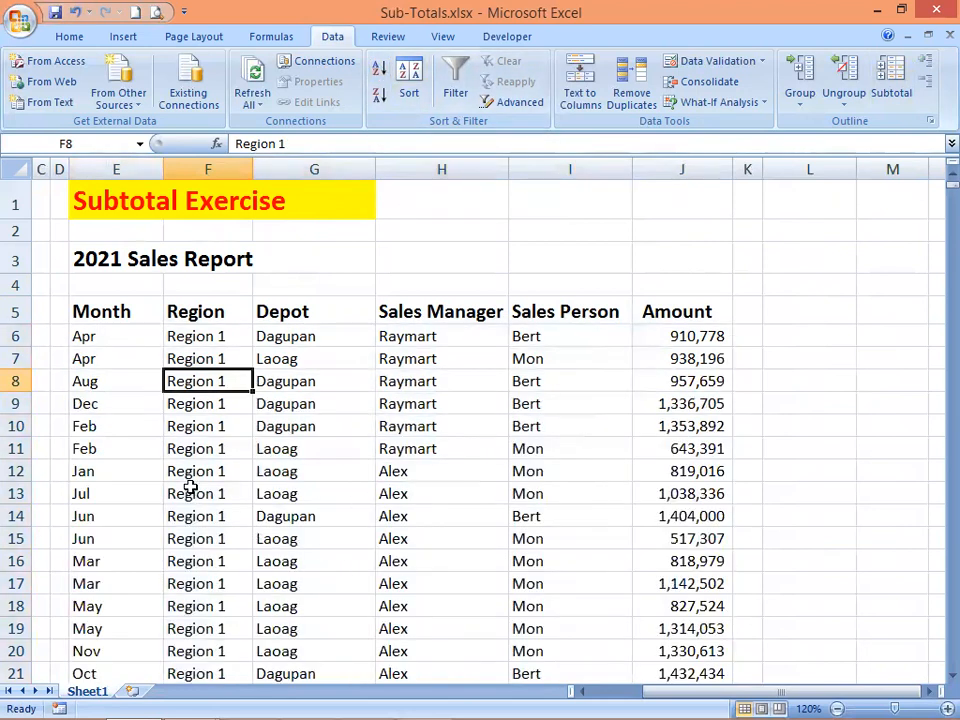
Add Sum subtotals of Amount at each change in Region and check the Region 1 total row
click(893, 88)
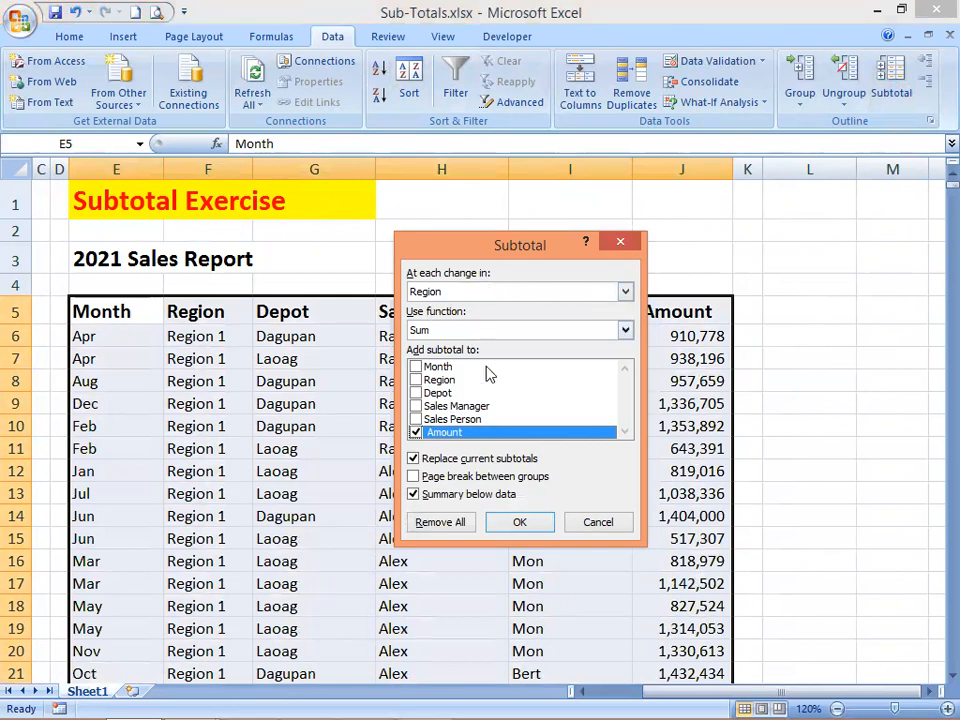
click(520, 522)
click(250, 377)
click(250, 487)
scroll(258, 470, down, 4)
click(281, 418)
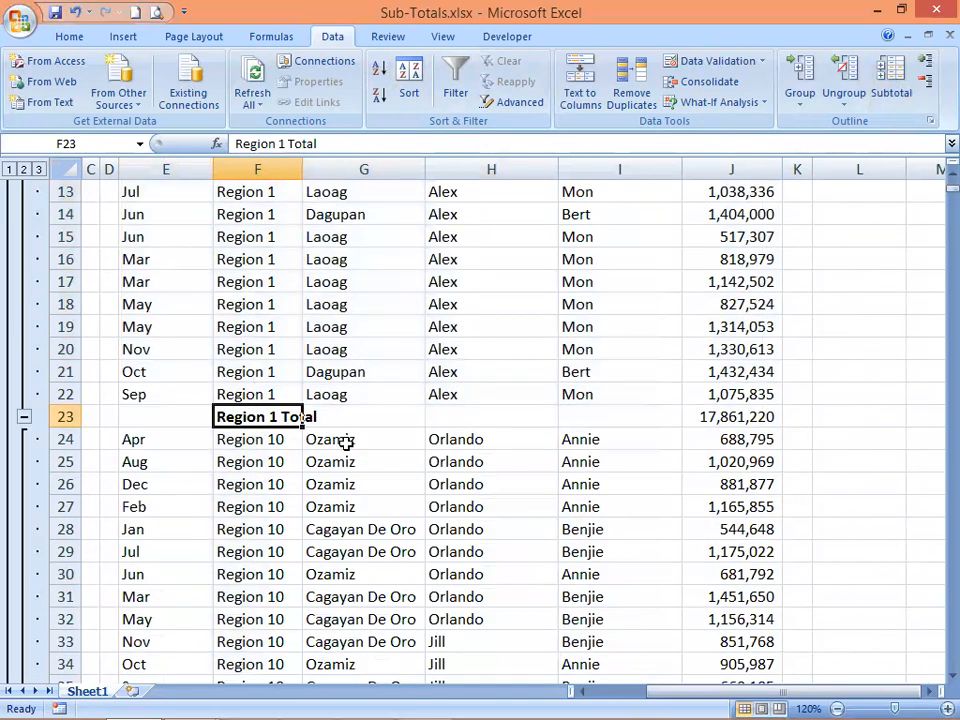
Examine the Month entries from Apr to Mar within the Region 1 group
scroll(340, 422, up, 2)
scroll(208, 373, up, 2)
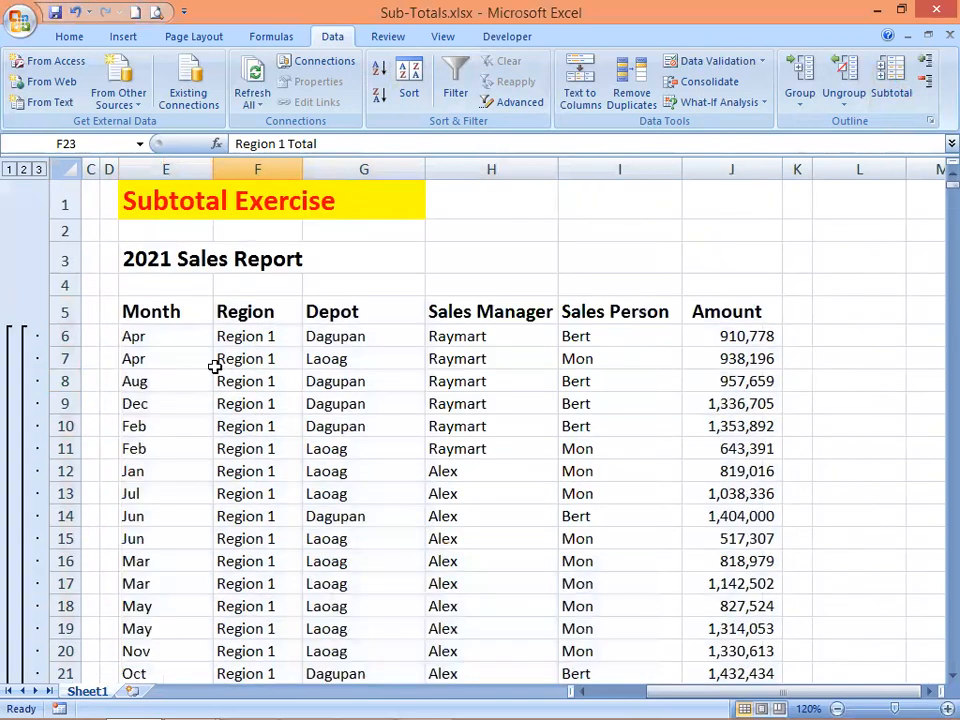
drag(157, 339, 161, 493)
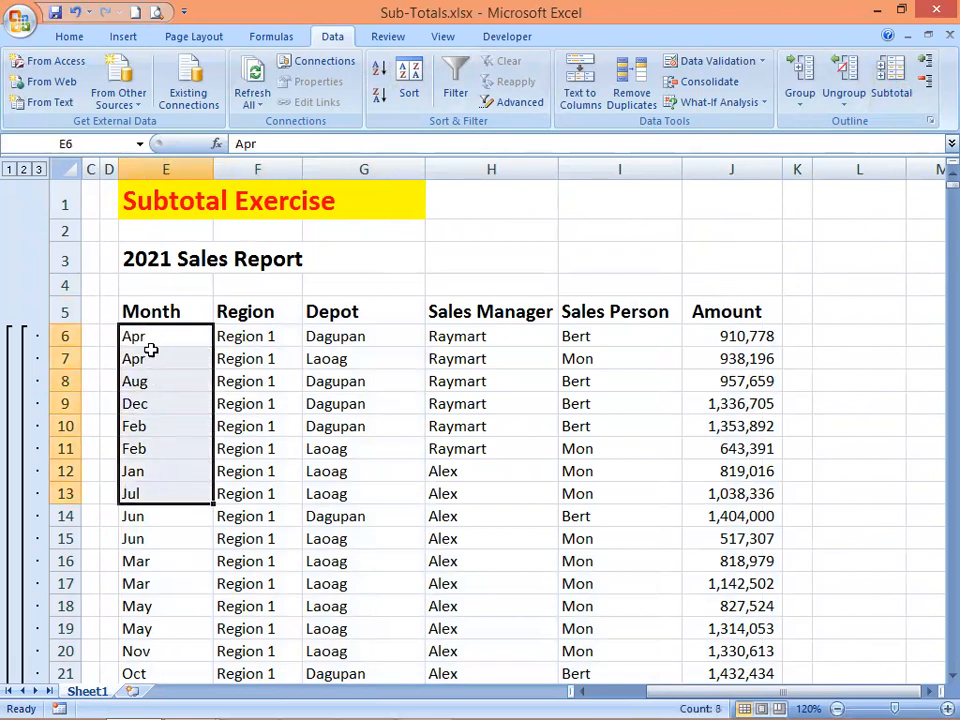
click(146, 378)
click(163, 407)
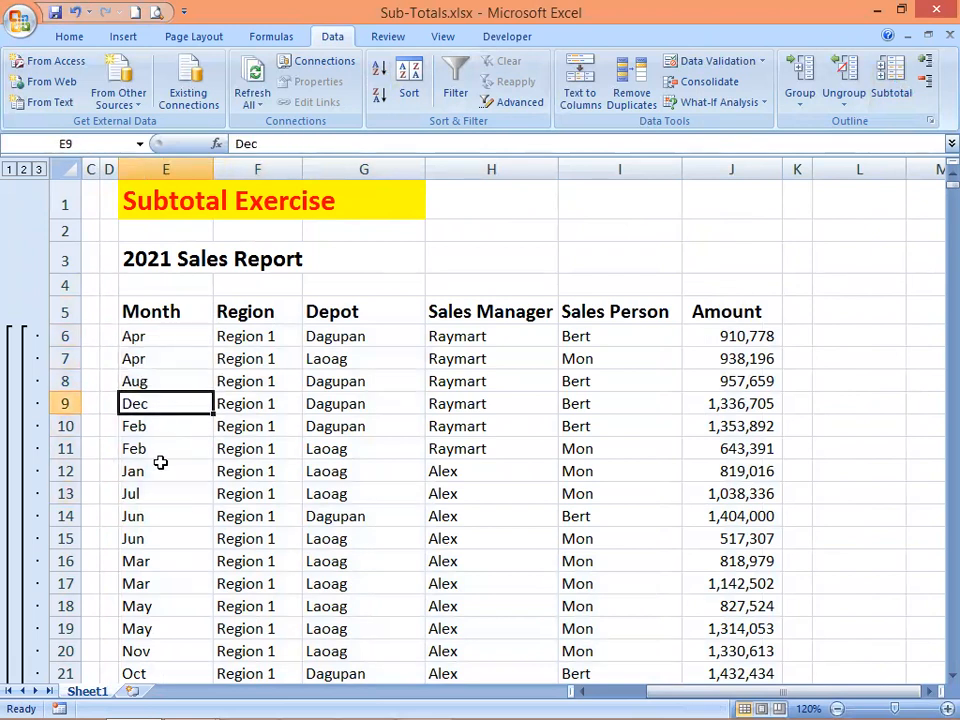
click(160, 467)
click(151, 493)
click(138, 540)
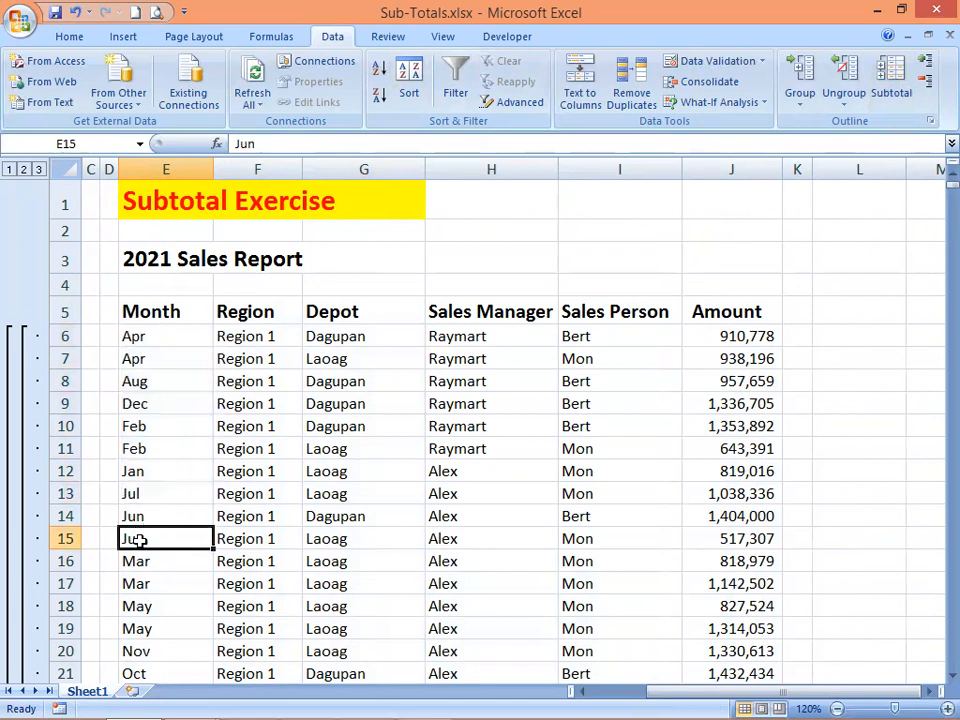
click(134, 565)
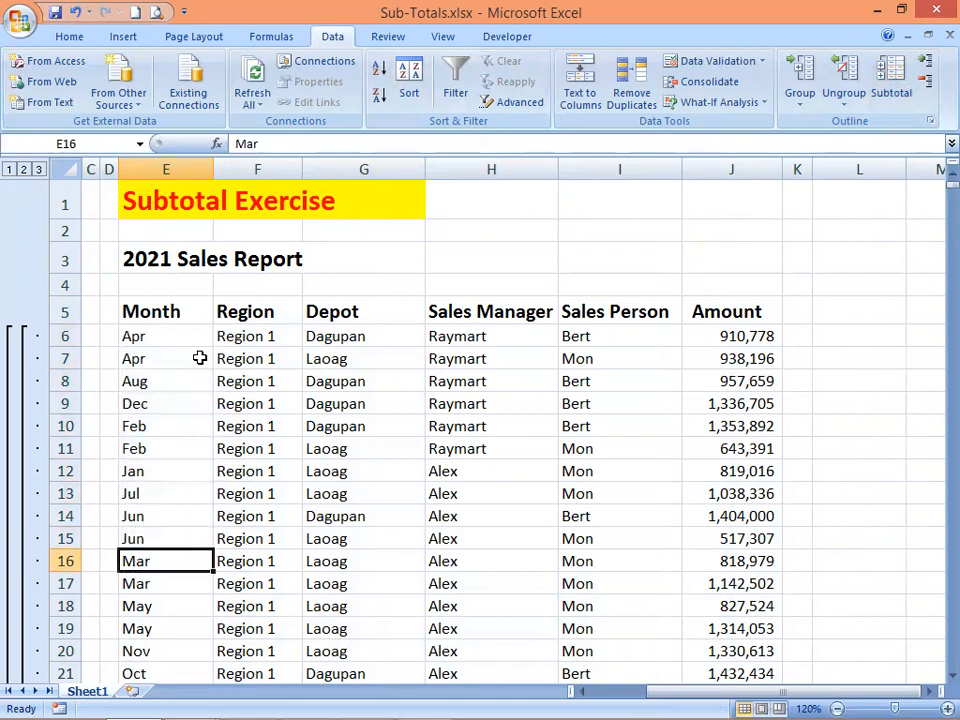
Examine the Region 1 and Region 10 groups with their total rows, including the formula in the Region 1 total
click(245, 383)
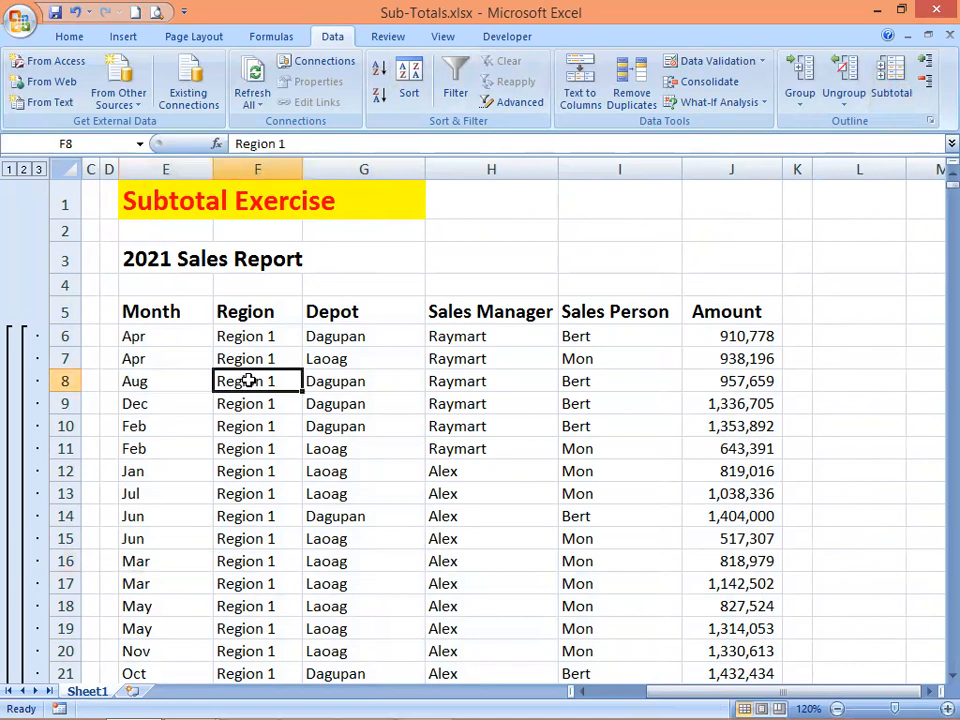
scroll(253, 379, down, 3)
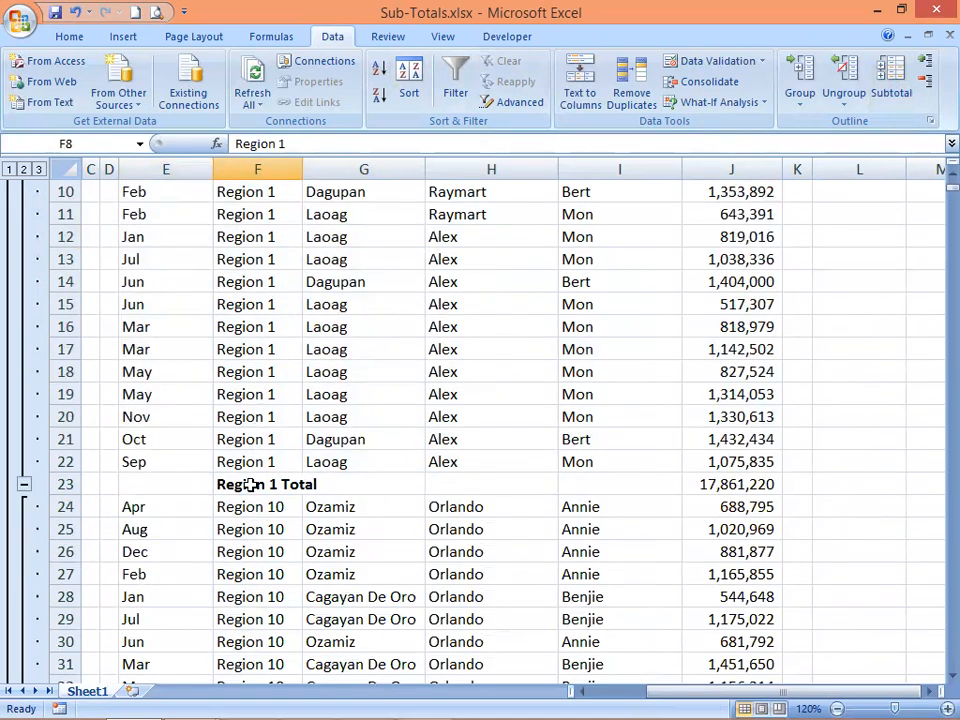
click(251, 484)
click(752, 488)
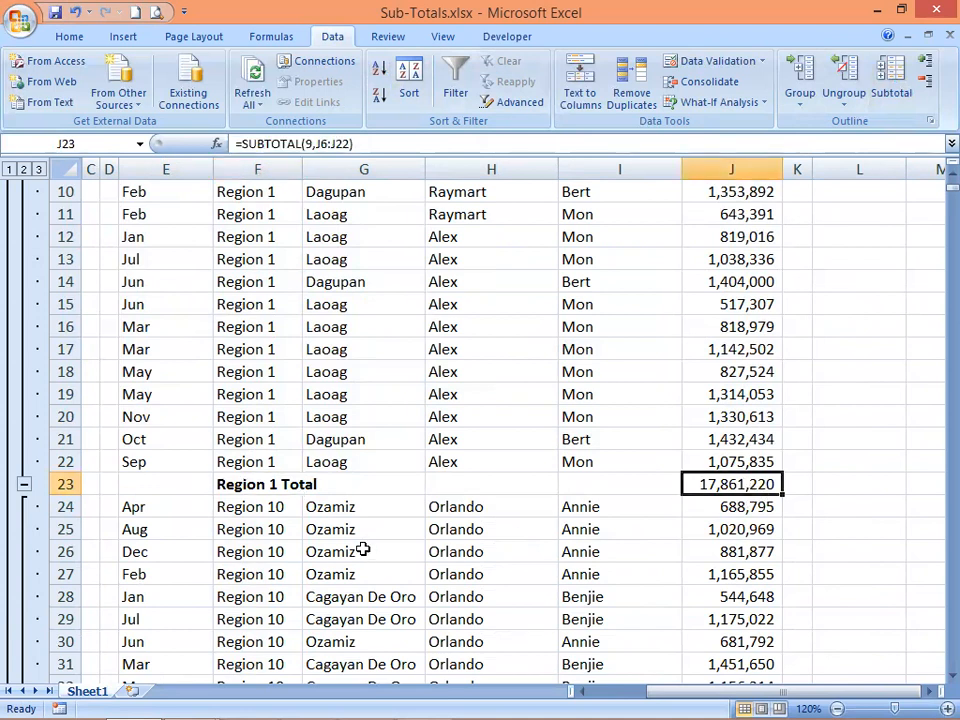
scroll(364, 545, down, 7)
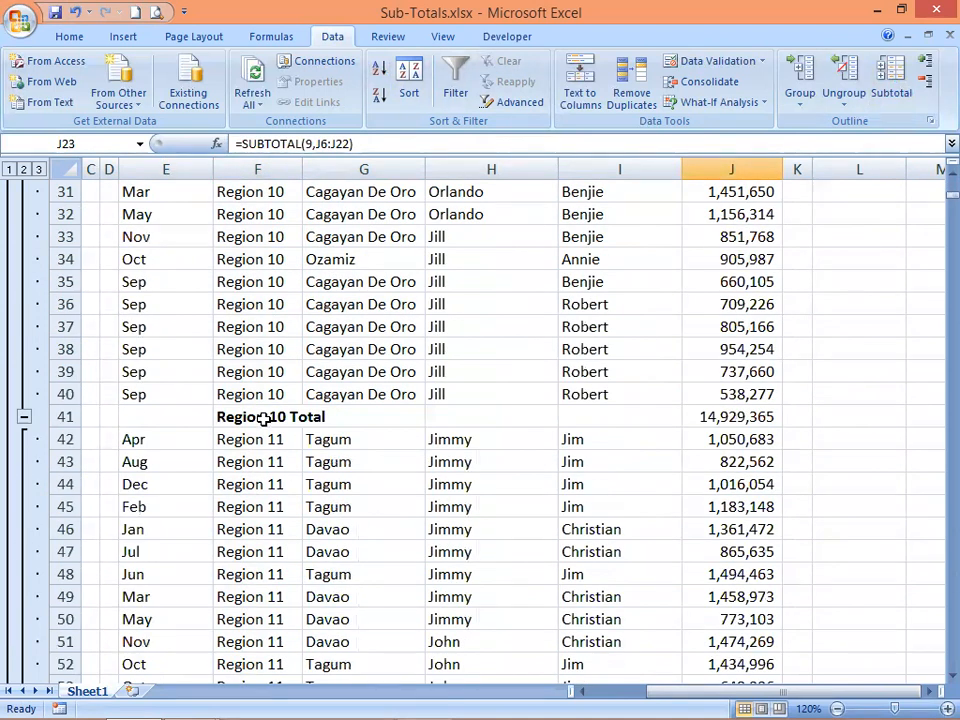
click(270, 418)
scroll(278, 425, up, 3)
scroll(278, 425, up, 3)
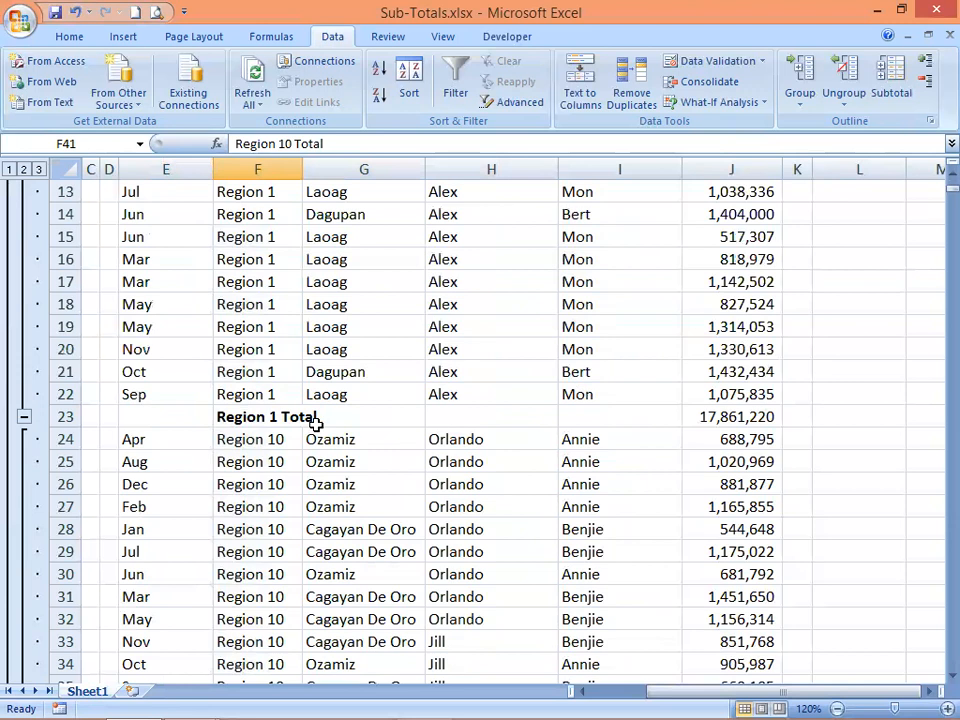
scroll(268, 395, down, 4)
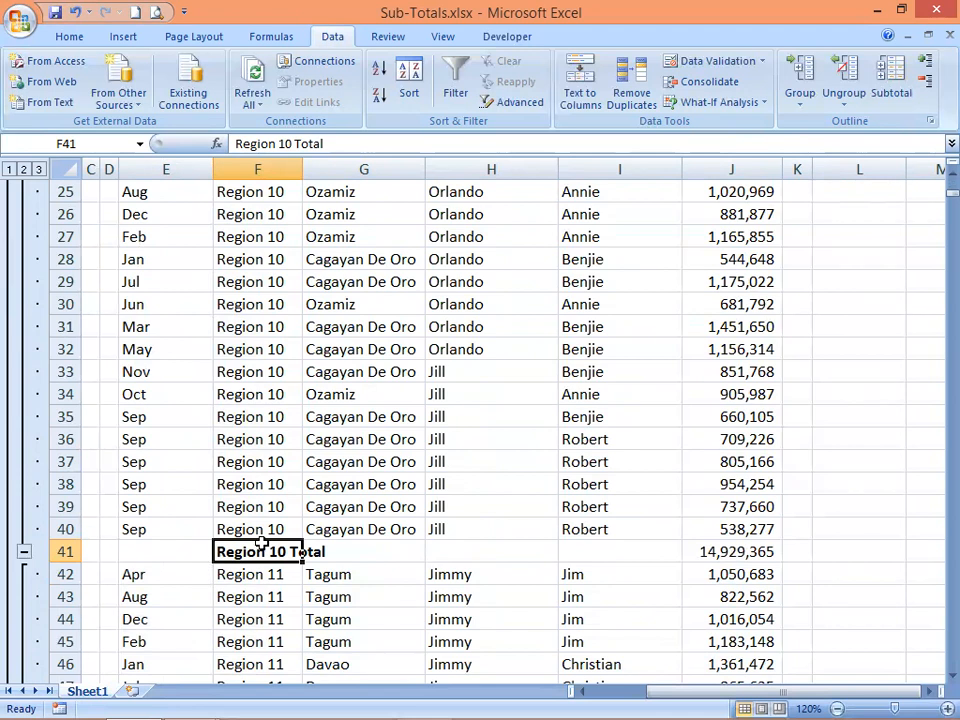
Examine the Region 11 records and the total row that closes the group
click(252, 596)
scroll(295, 575, down, 3)
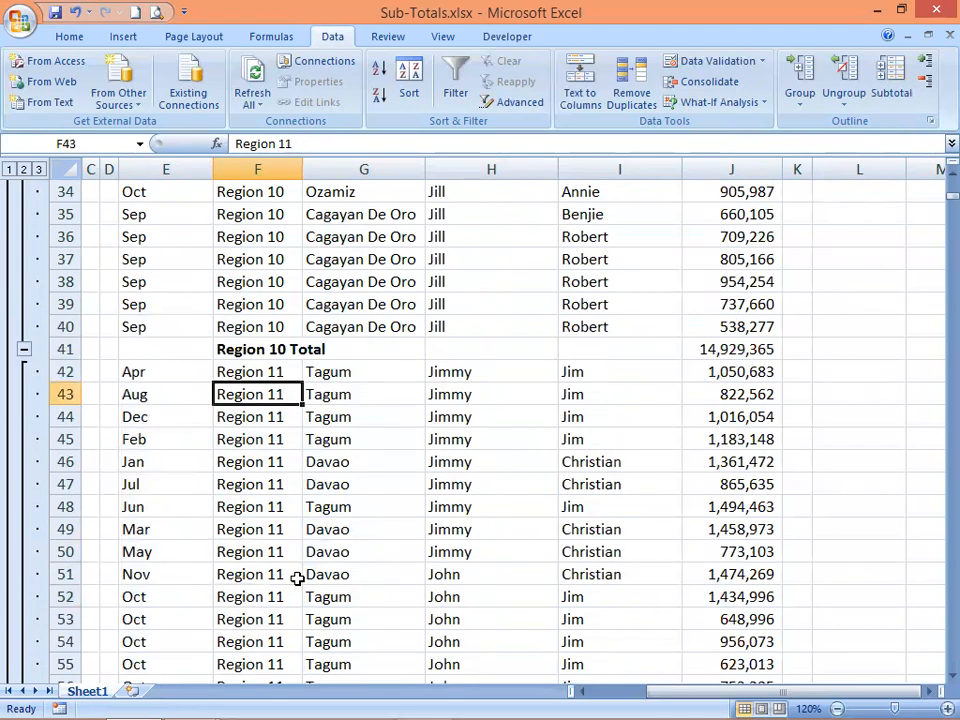
click(285, 482)
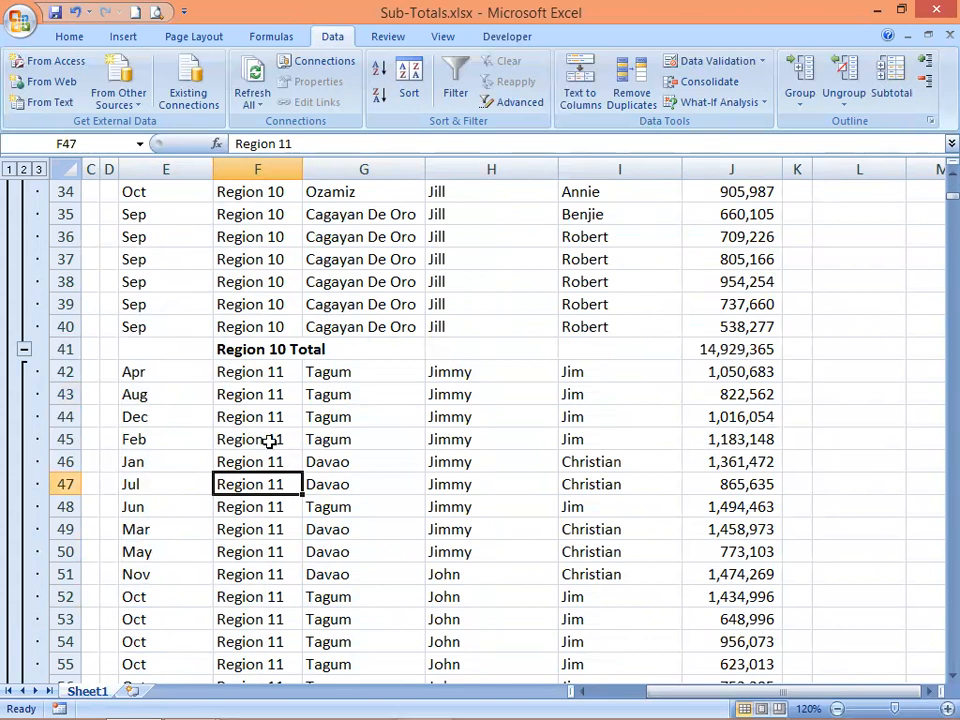
scroll(293, 424, down, 1)
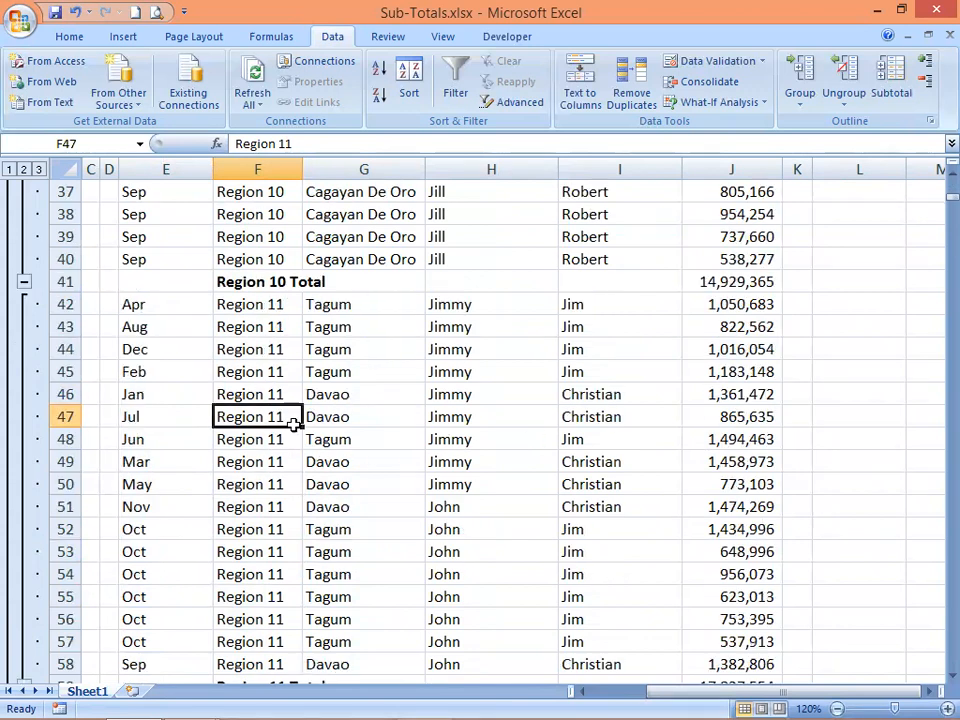
scroll(293, 424, down, 5)
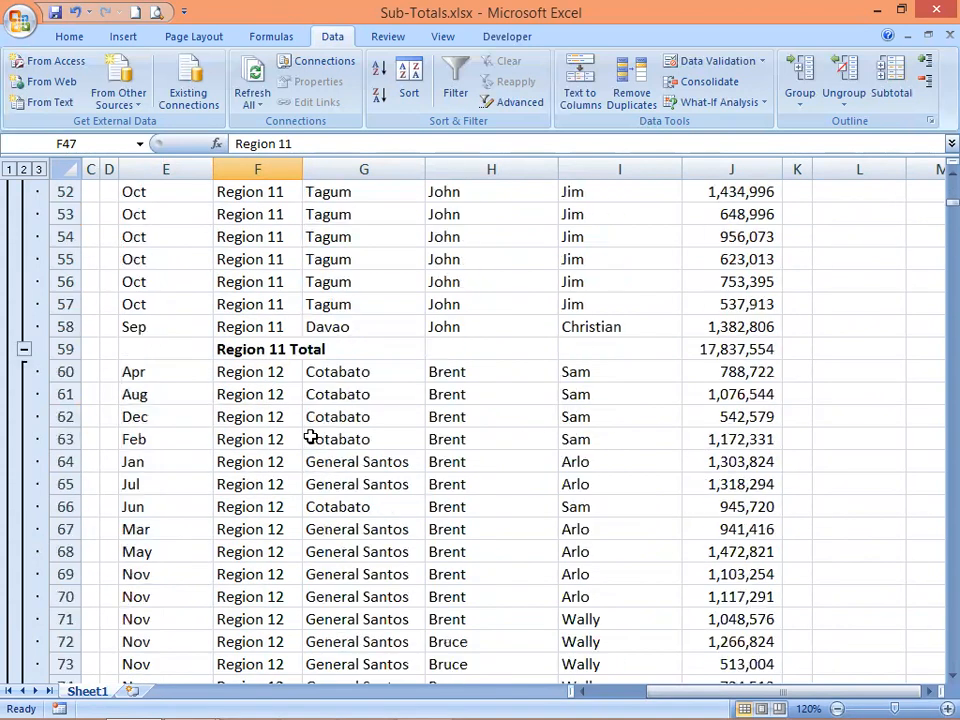
Examine the Region 12 and Region 2 groups and check the Amount formula in the Region 2 total row
click(257, 416)
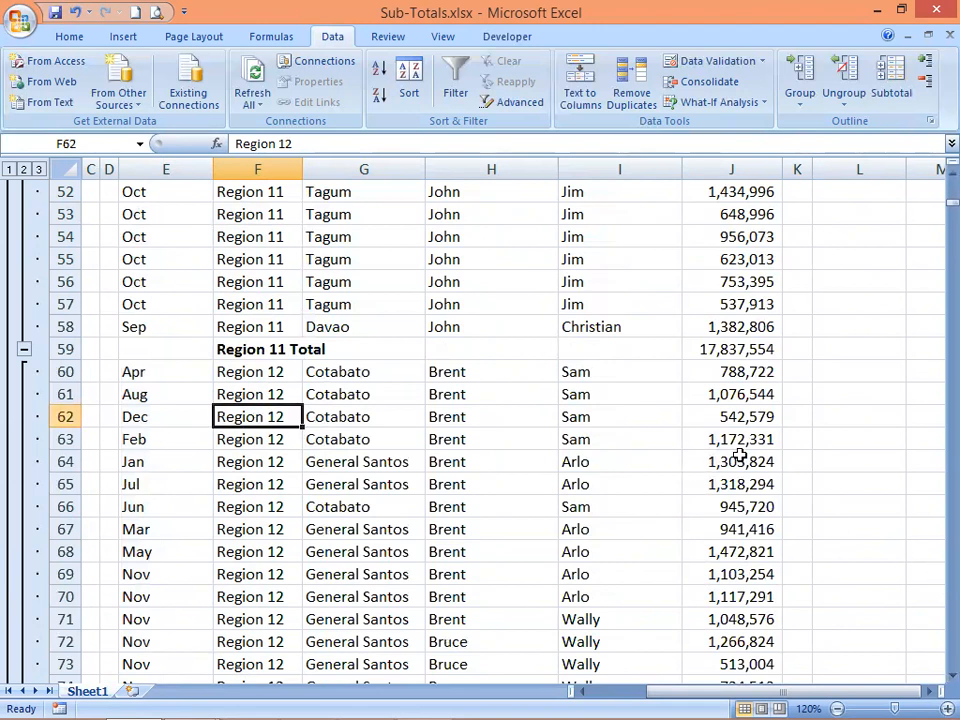
scroll(758, 481, down, 3)
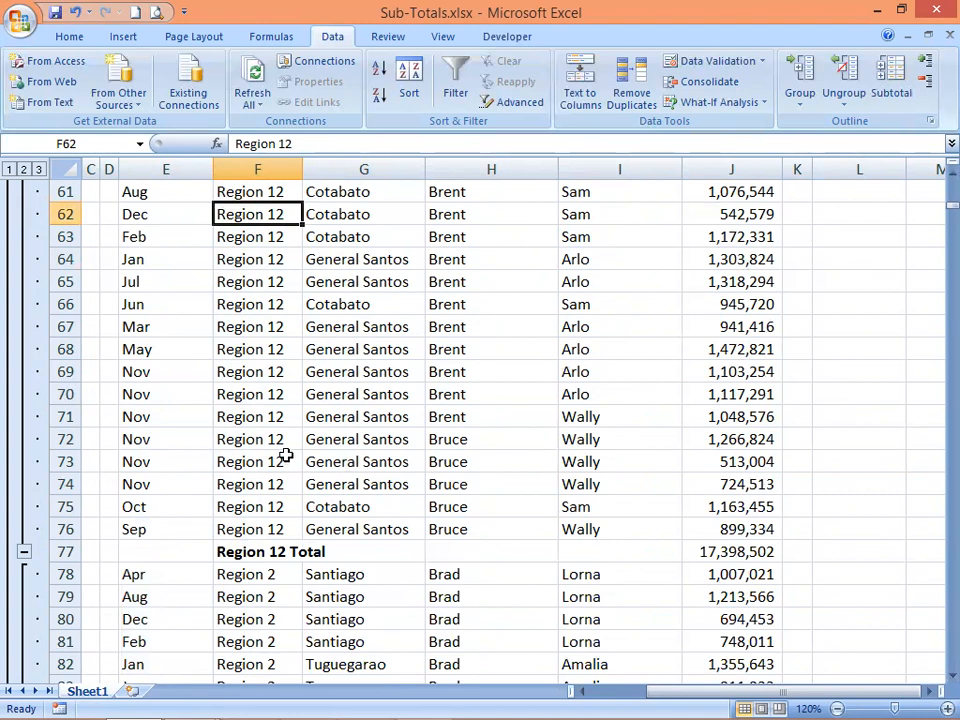
click(264, 568)
click(257, 529)
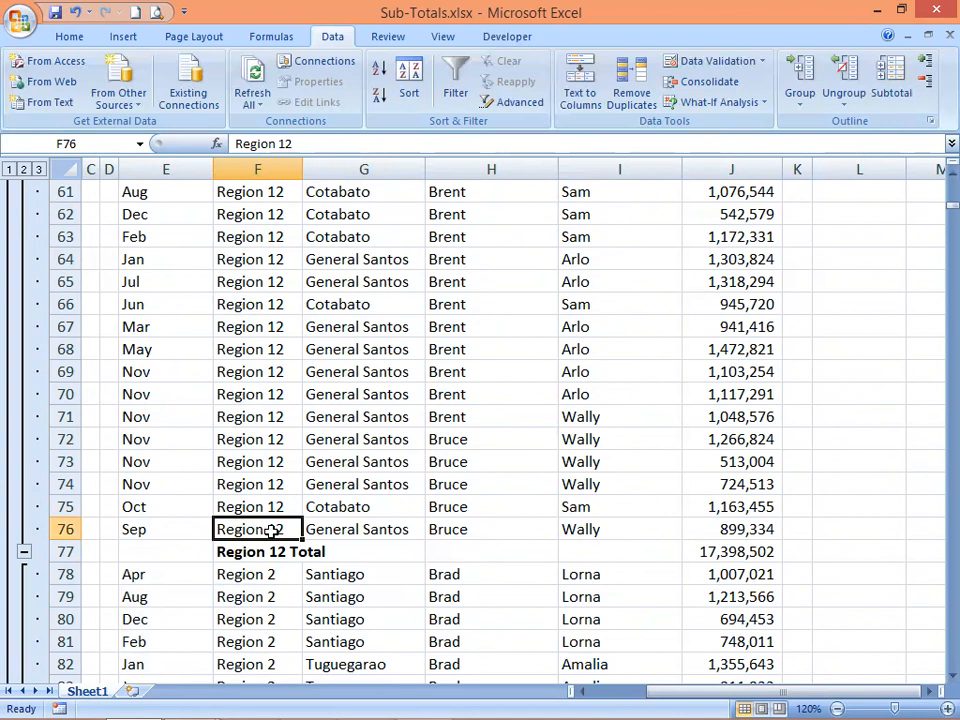
click(272, 597)
scroll(500, 578, down, 7)
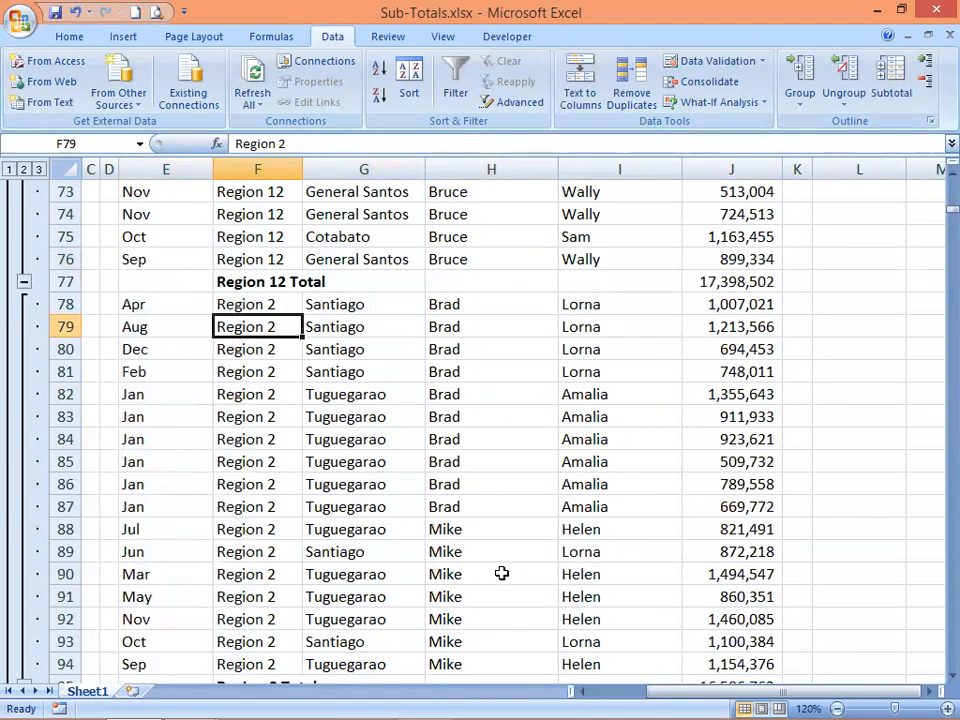
click(754, 489)
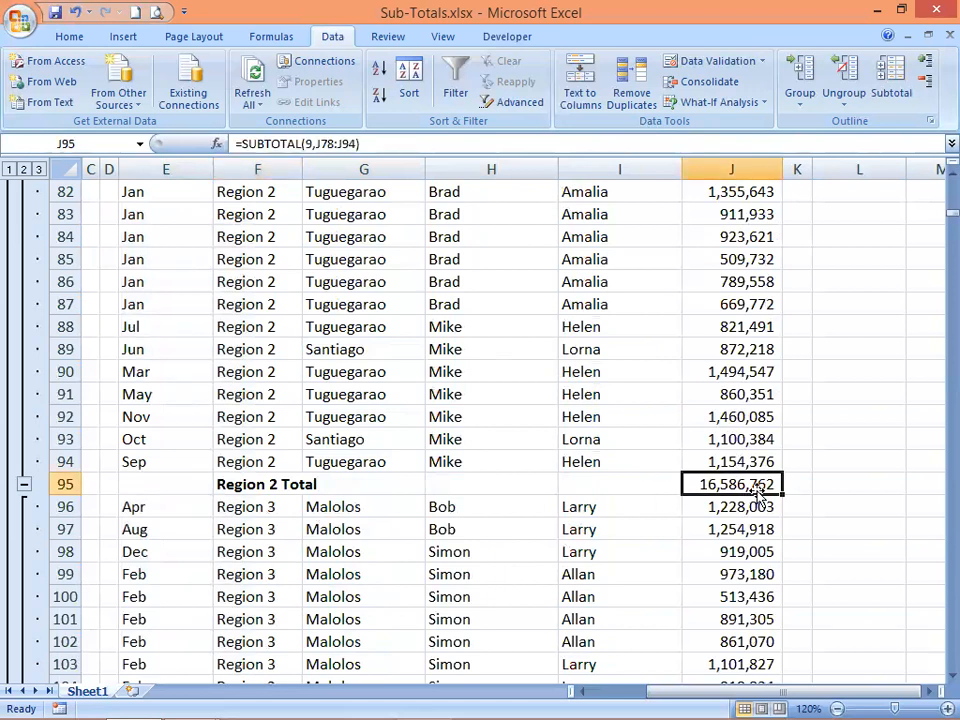
Reapply Sum subtotals of Amount at each change in Region, replacing the current ones, and check the Region 1 total row
scroll(288, 502, up, 2)
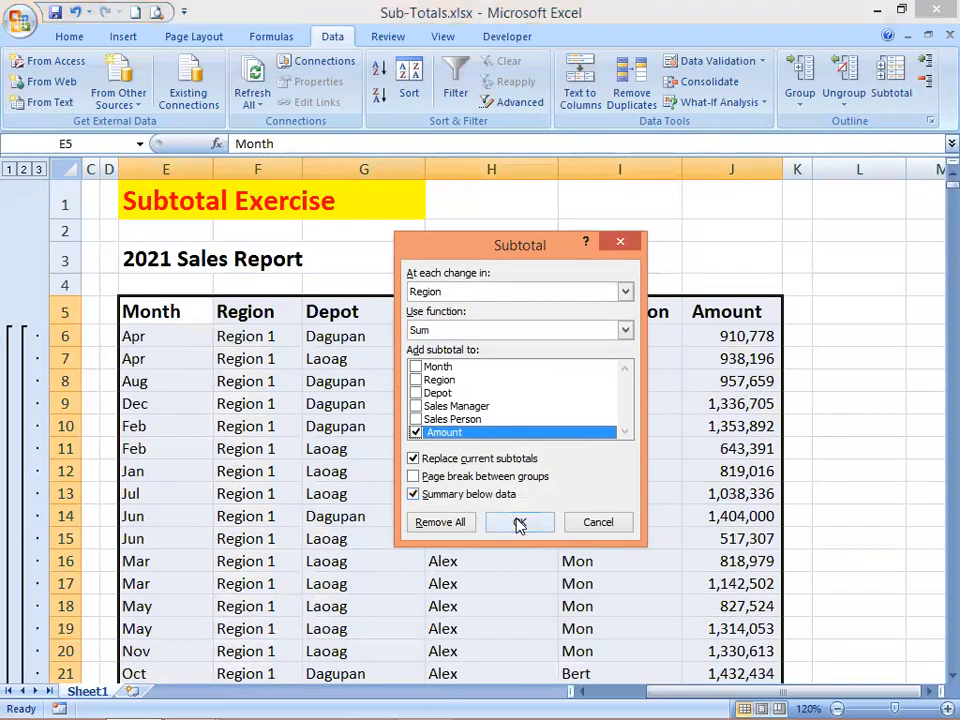
click(520, 524)
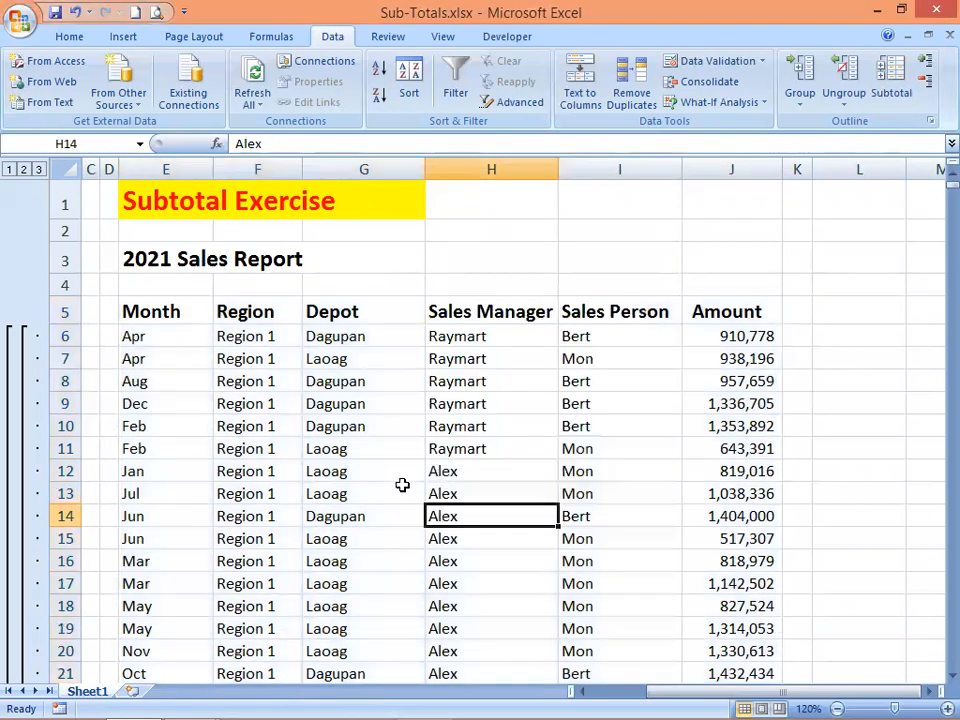
scroll(405, 490, down, 4)
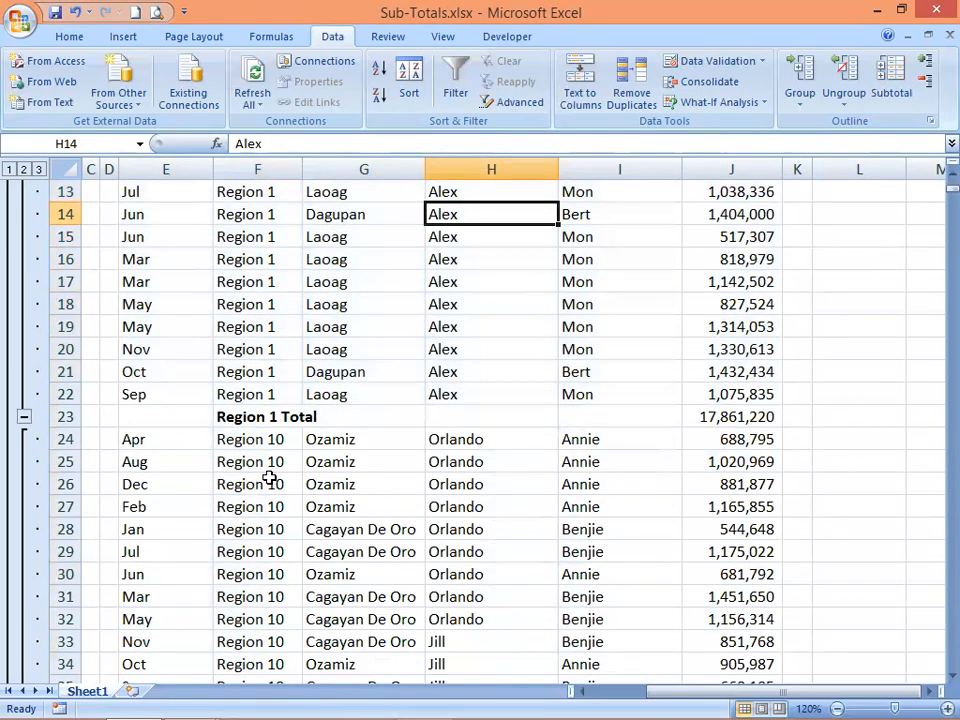
drag(251, 284, 258, 326)
drag(272, 414, 731, 416)
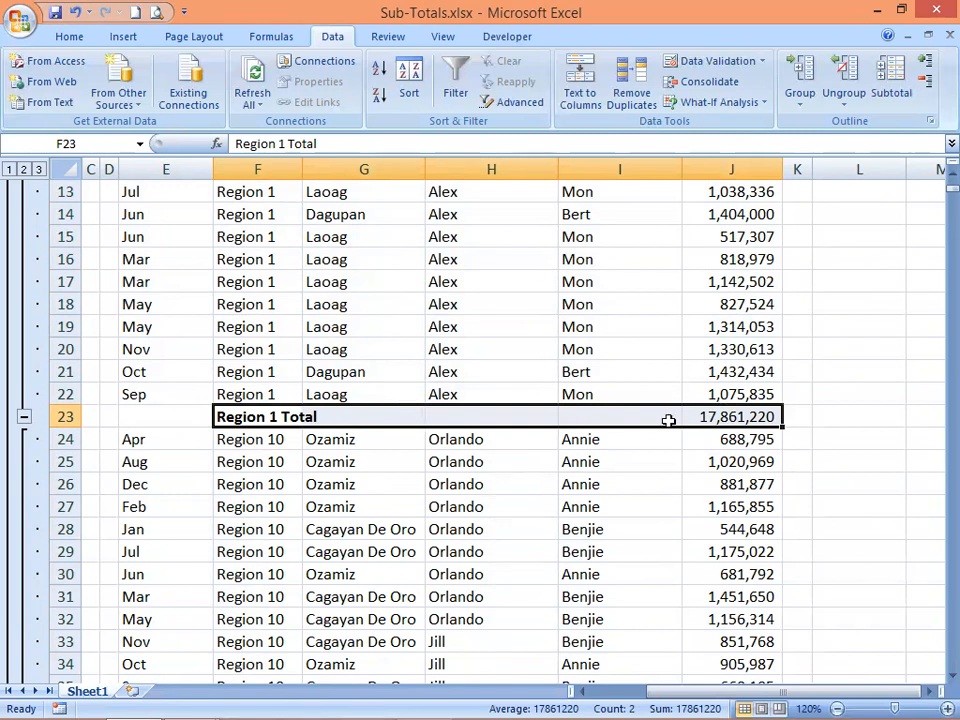
scroll(417, 454, down, 4)
scroll(417, 454, down, 9)
drag(930, 212, 936, 161)
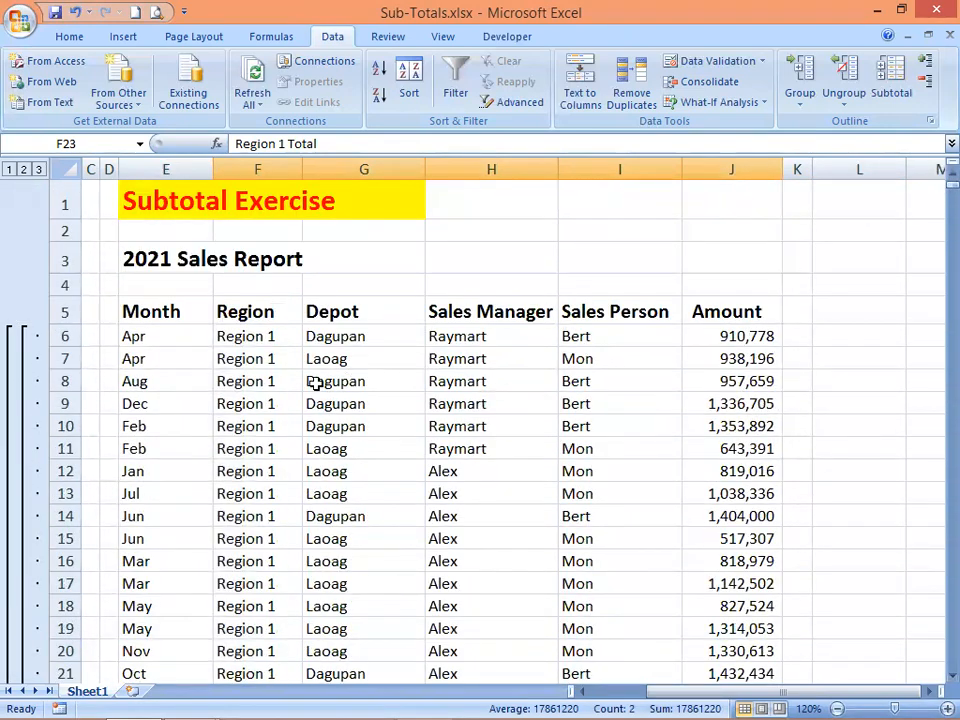
Remove all region subtotals and sort the sales table by Depot in ascending order
click(265, 405)
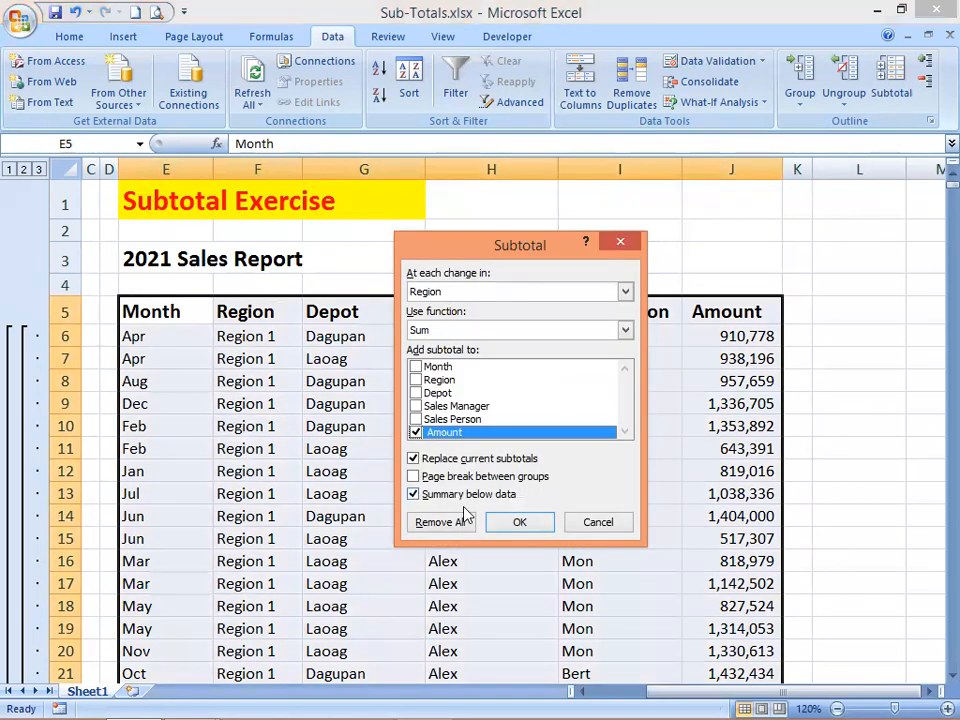
click(439, 527)
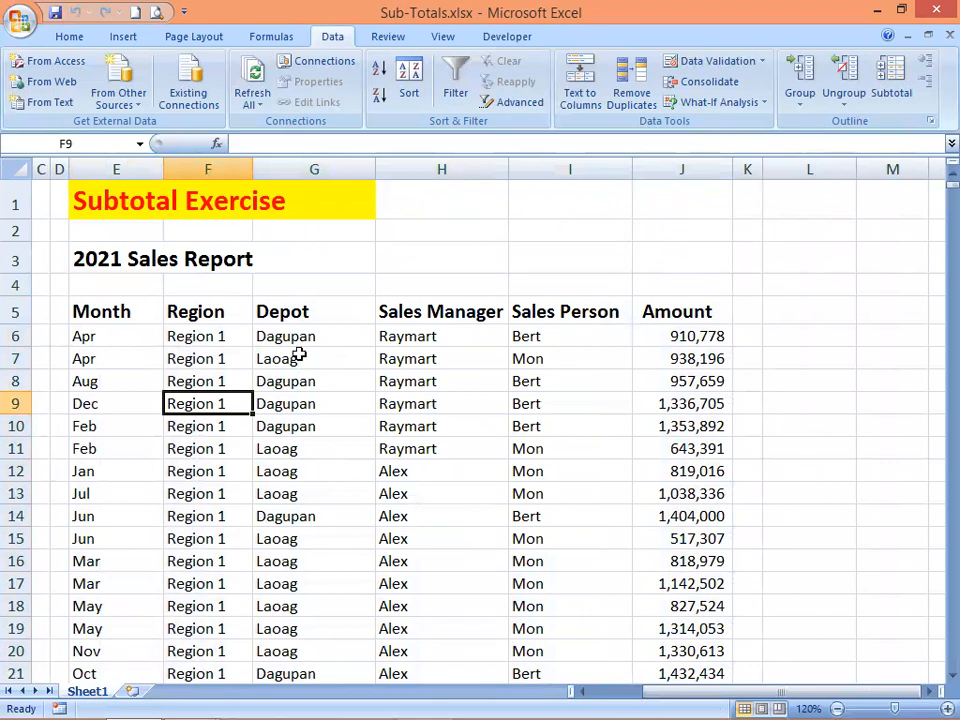
click(313, 514)
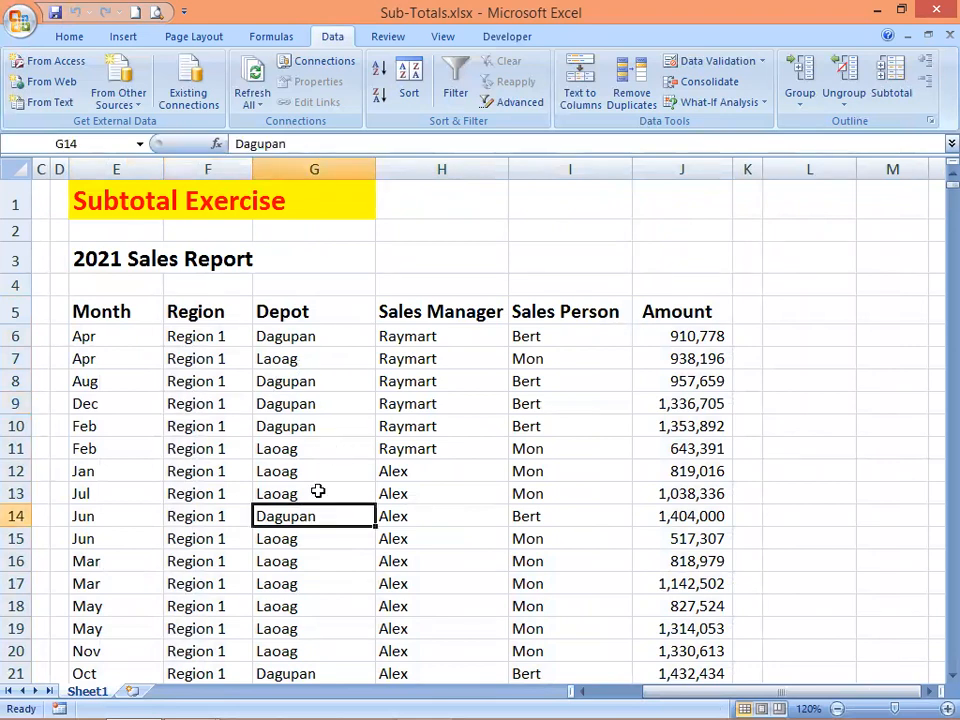
click(379, 68)
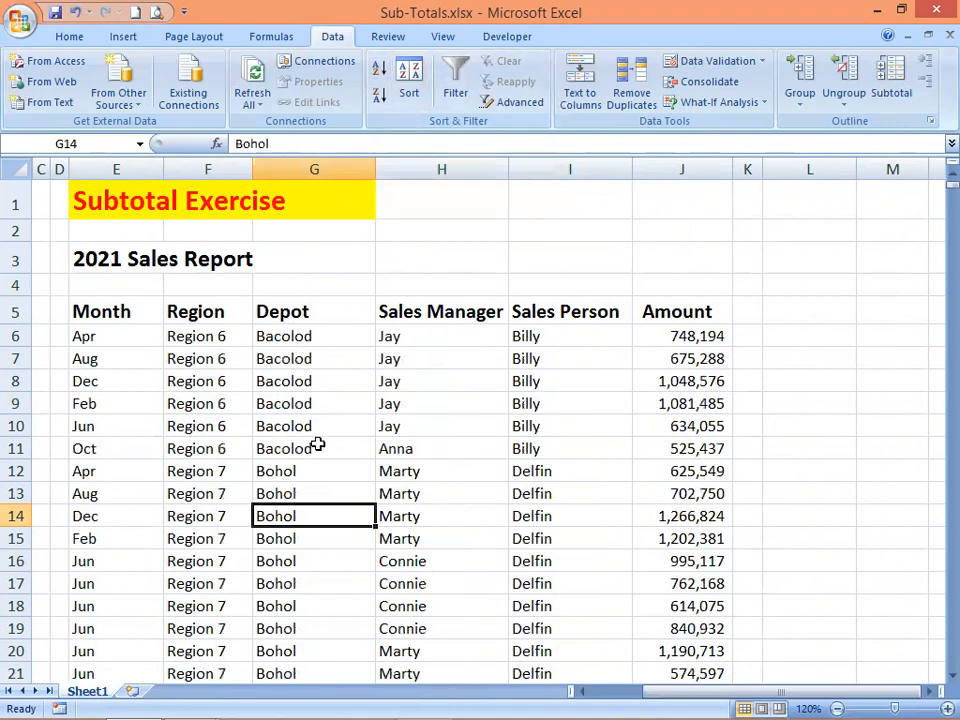
Examine how the sorted records are grouped by depot, from Bacolod and Bohol down to Cebu and Cotabato
click(302, 410)
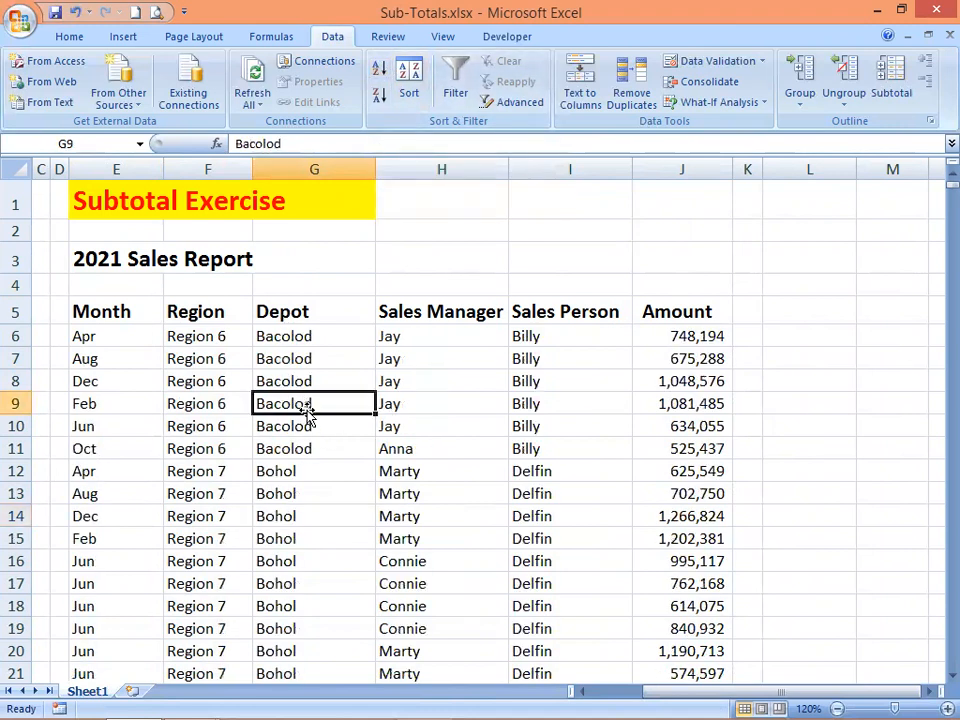
scroll(316, 425, down, 2)
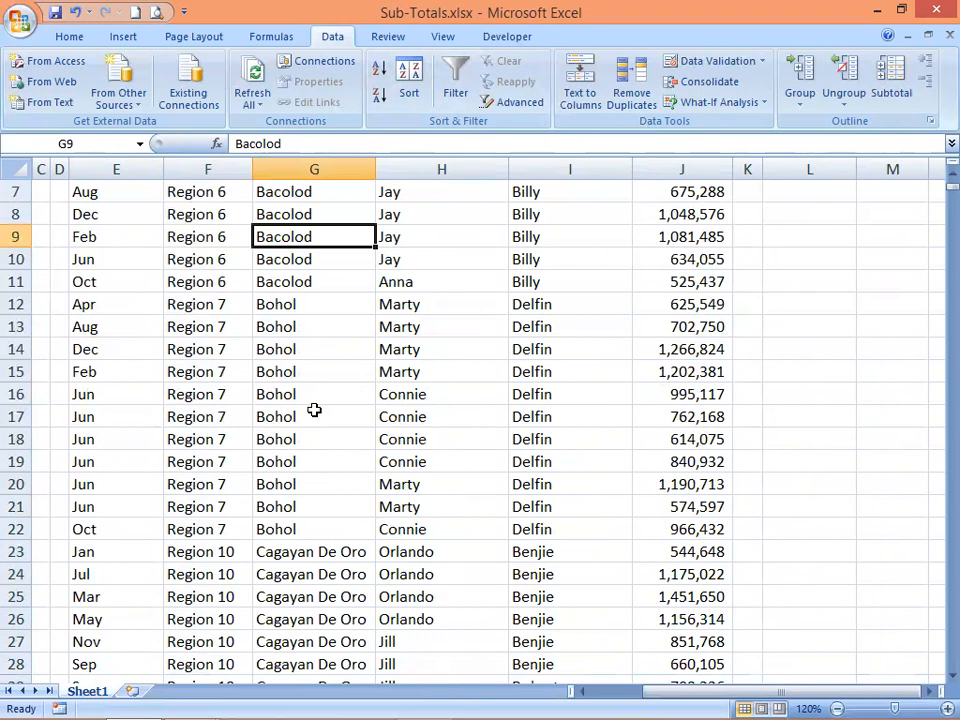
click(314, 410)
scroll(317, 420, down, 6)
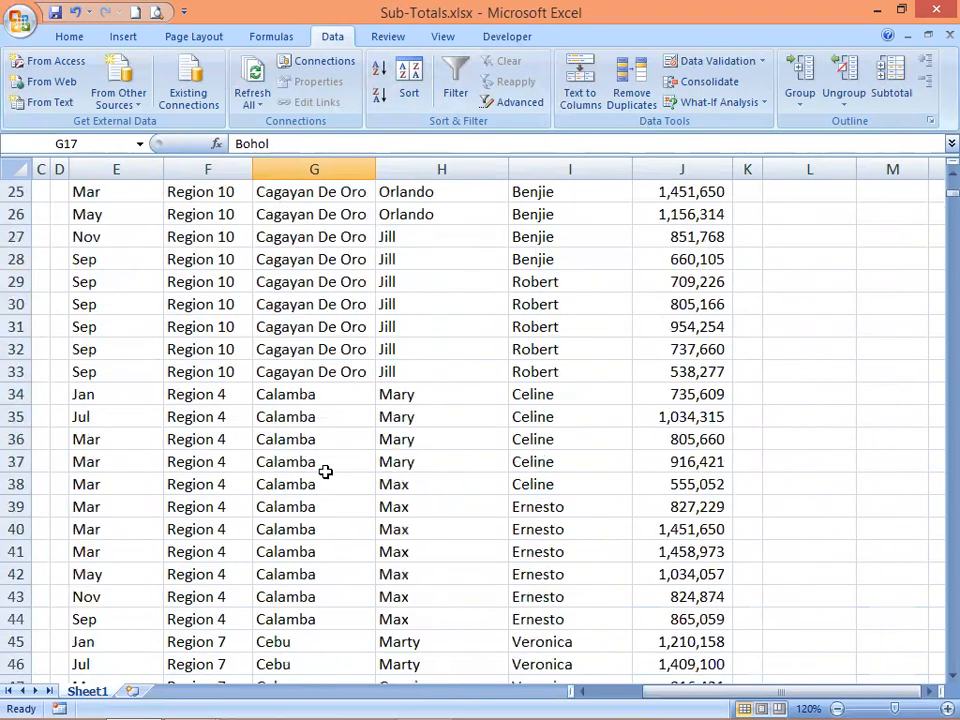
scroll(325, 465, down, 3)
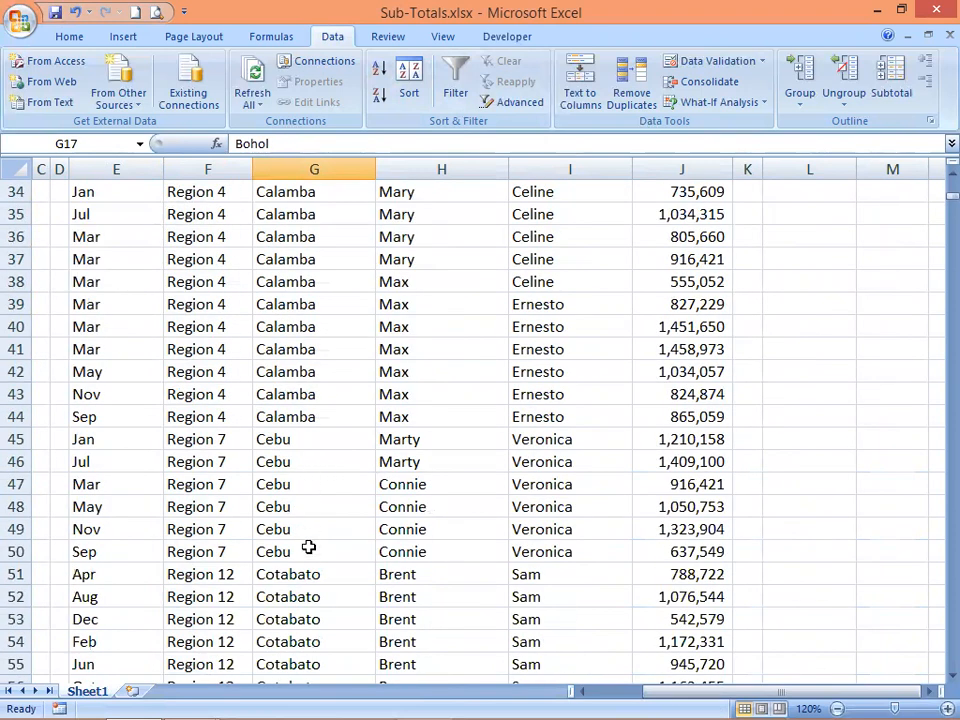
scroll(309, 373, up, 8)
scroll(347, 339, up, 3)
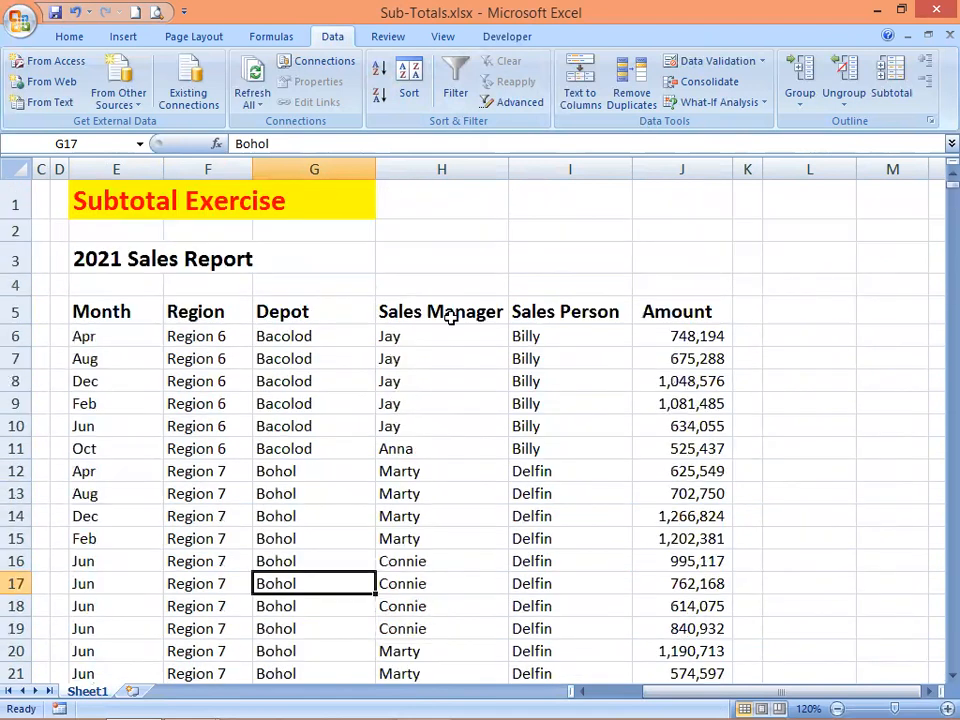
Add Sum subtotals of Amount at each change in Depot, with the summary below the data
click(891, 94)
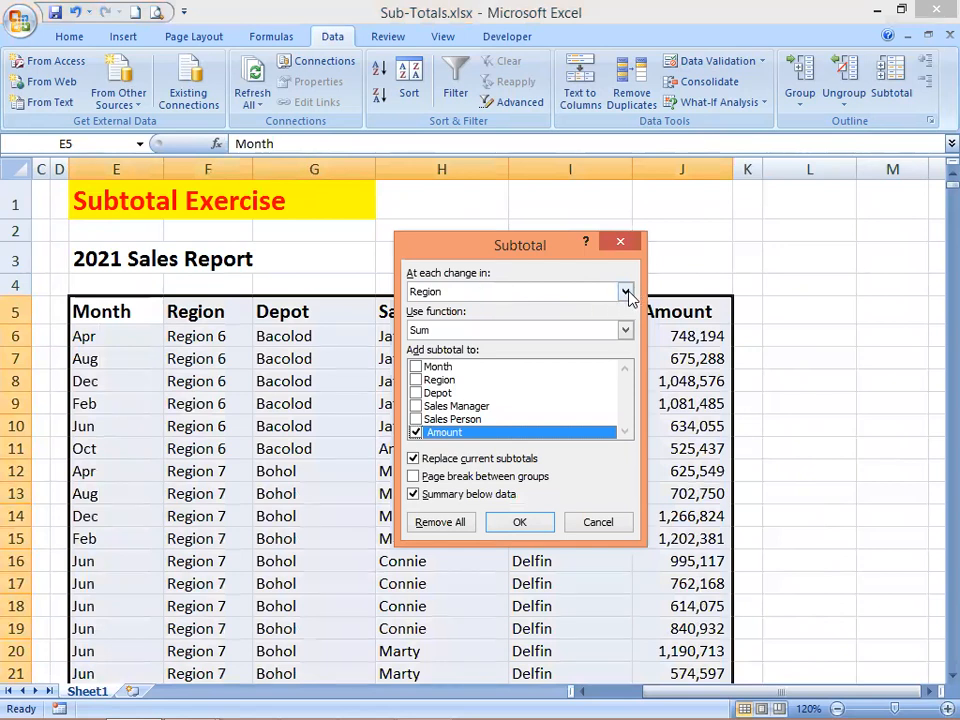
click(625, 292)
click(472, 333)
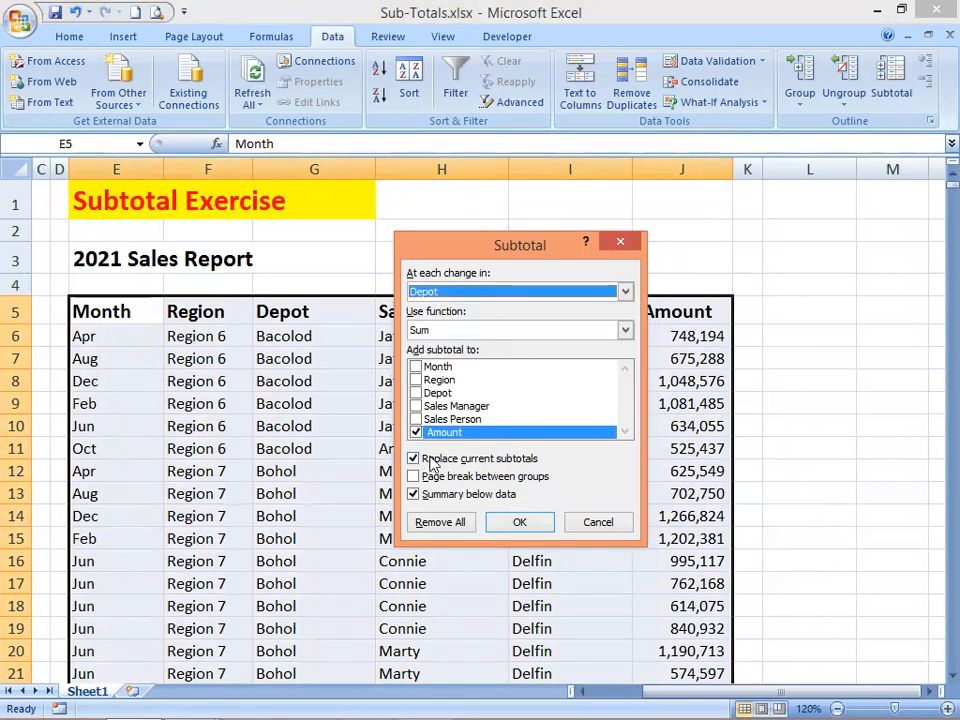
click(508, 524)
Examine the Bacolod, Bohol and Cagayan De Oro total rows below their depot groups
click(364, 386)
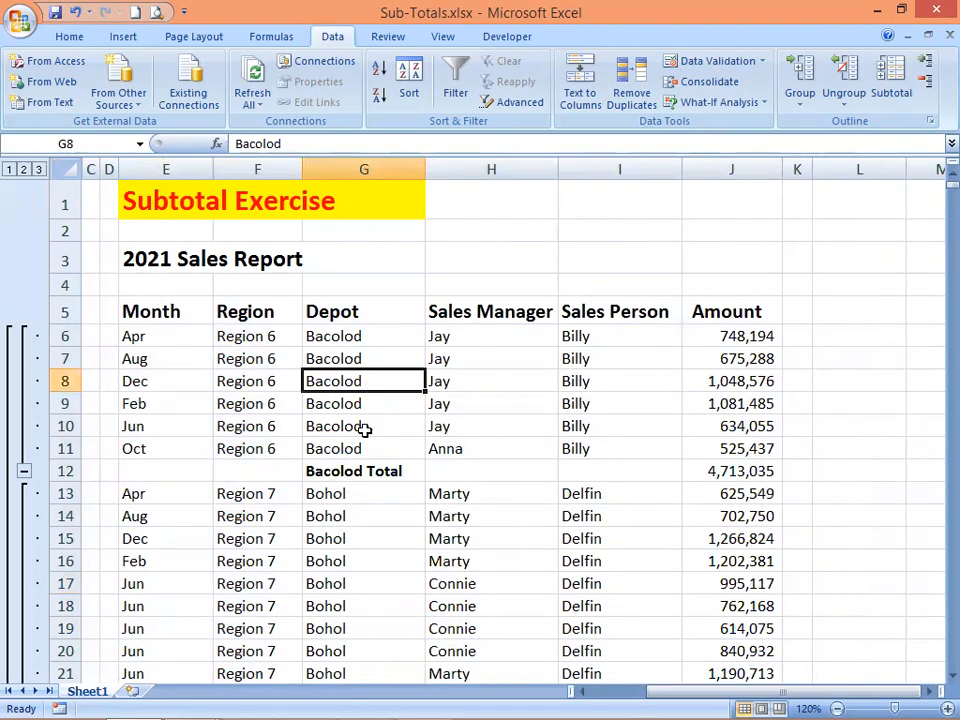
drag(370, 471, 730, 448)
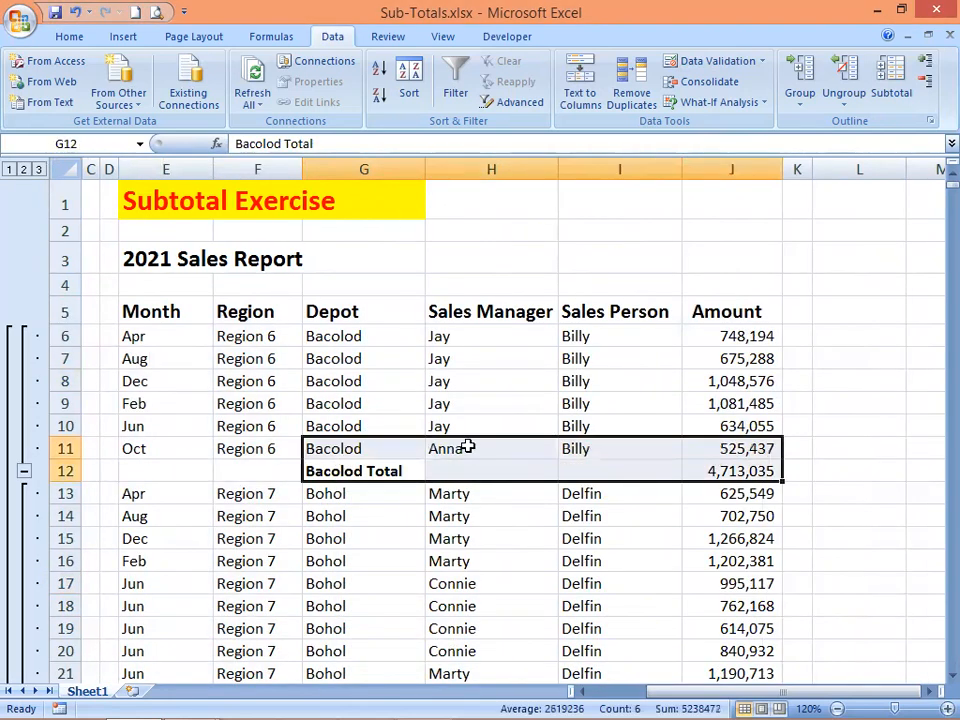
scroll(467, 447, down, 3)
drag(369, 500, 725, 505)
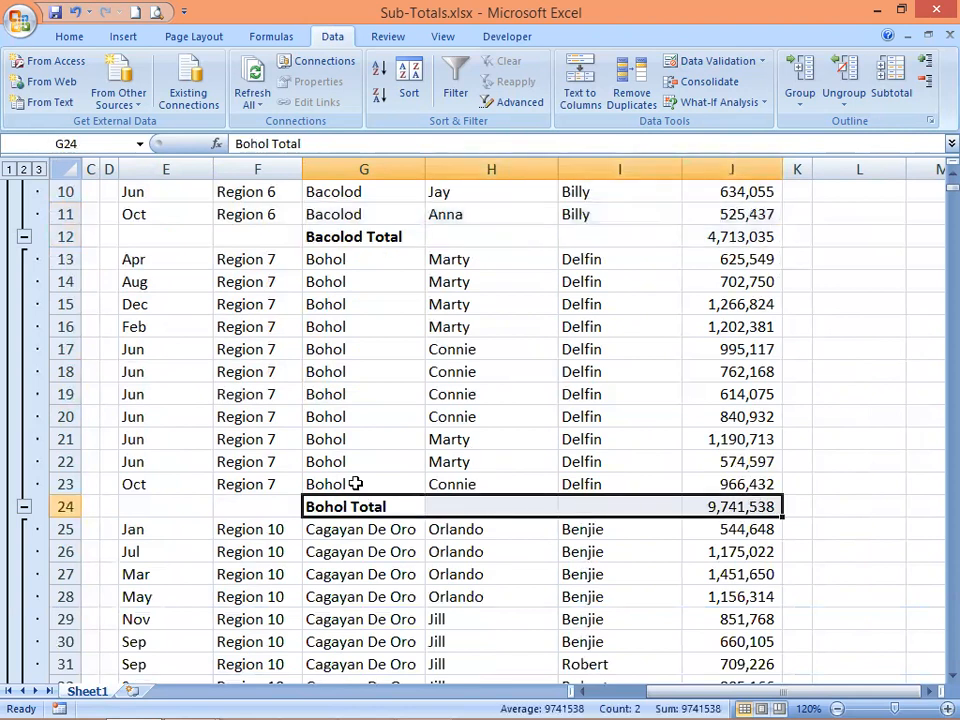
scroll(360, 460, down, 3)
drag(343, 572, 757, 588)
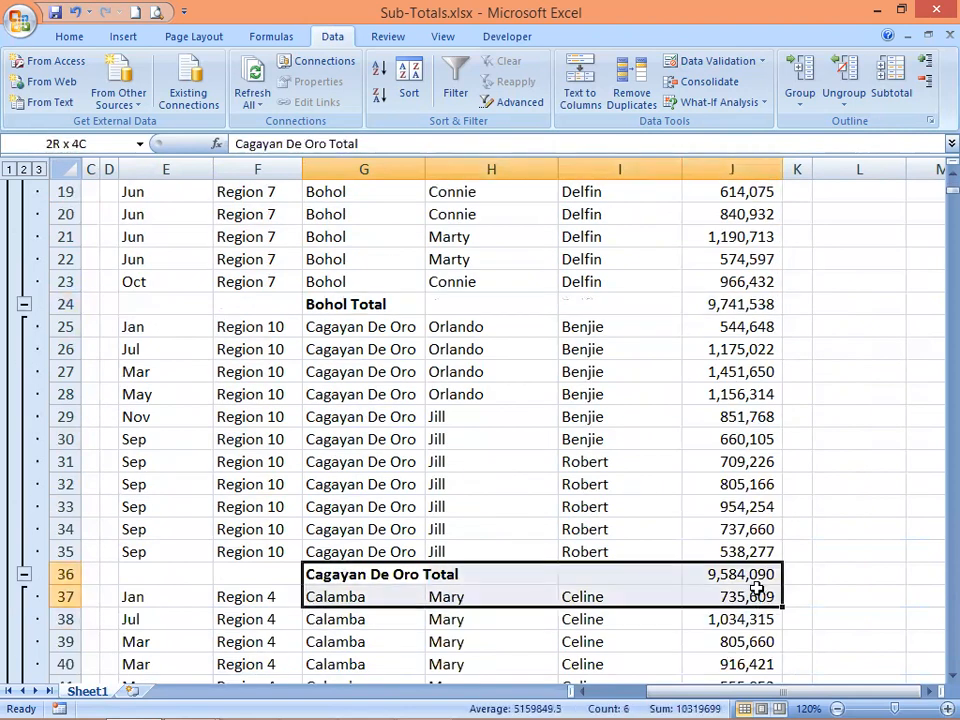
Examine the depot total rows from Calamba down through Tacloban
scroll(585, 550, down, 5)
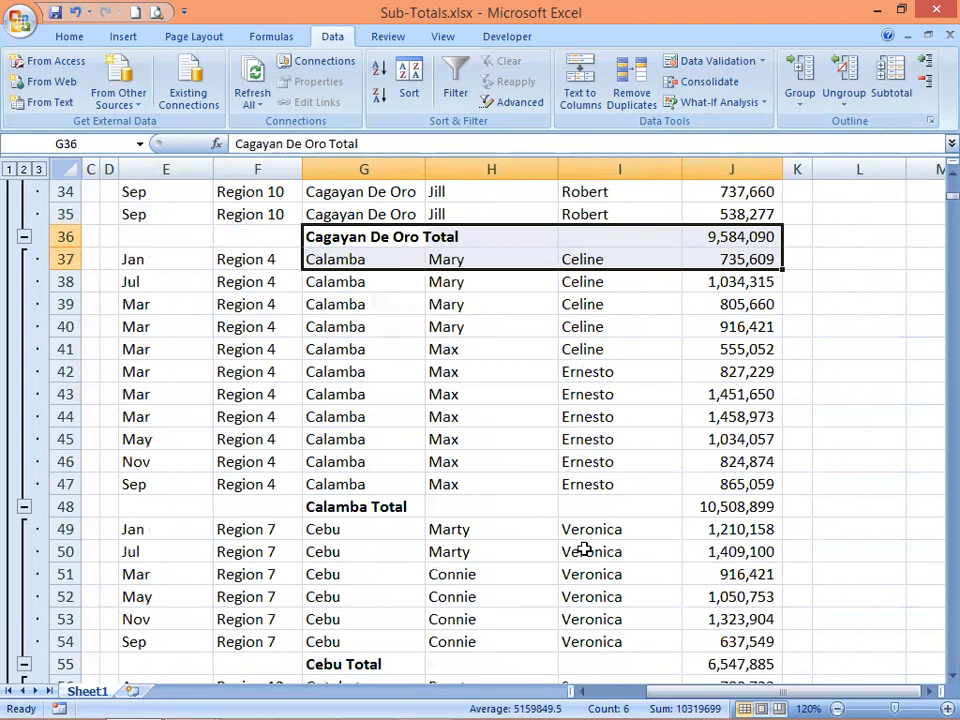
scroll(585, 550, down, 5)
scroll(583, 550, down, 2)
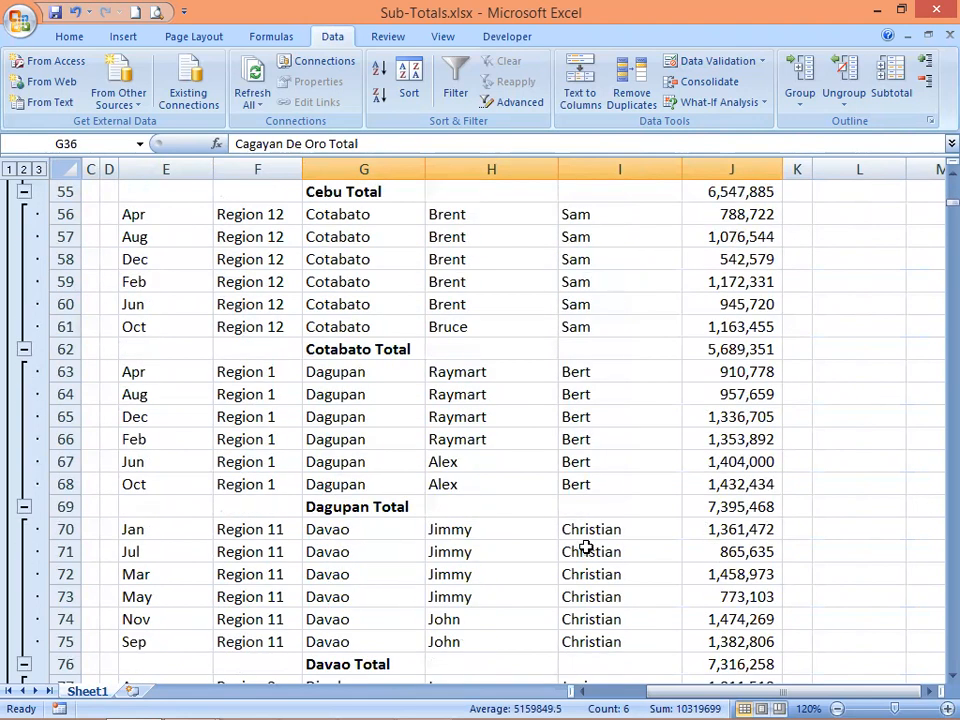
scroll(587, 542, down, 2)
scroll(590, 543, down, 3)
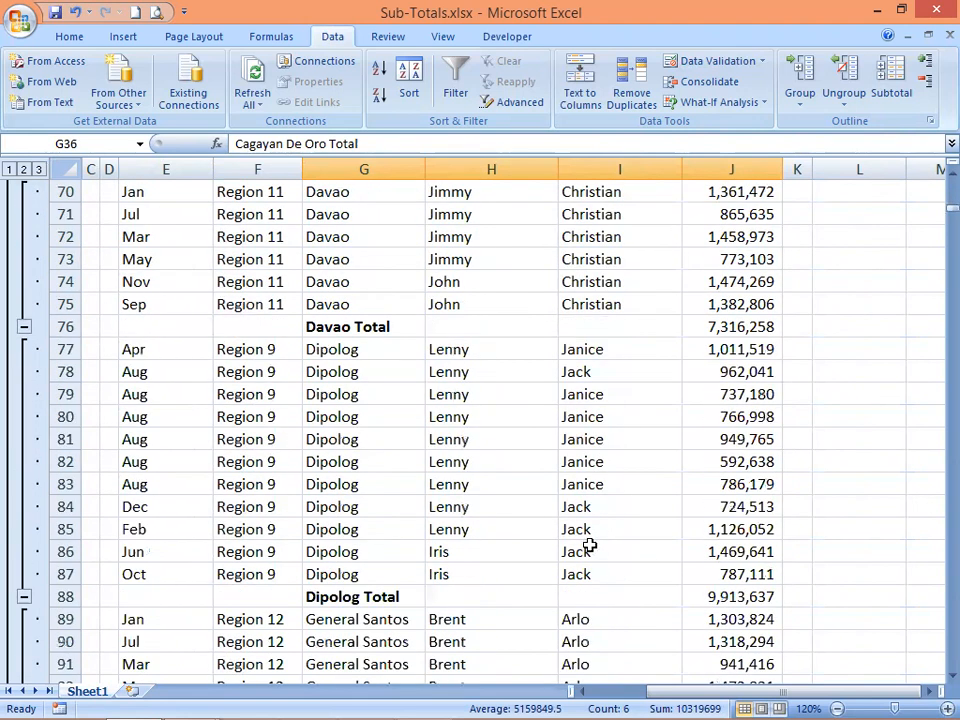
scroll(593, 541, down, 6)
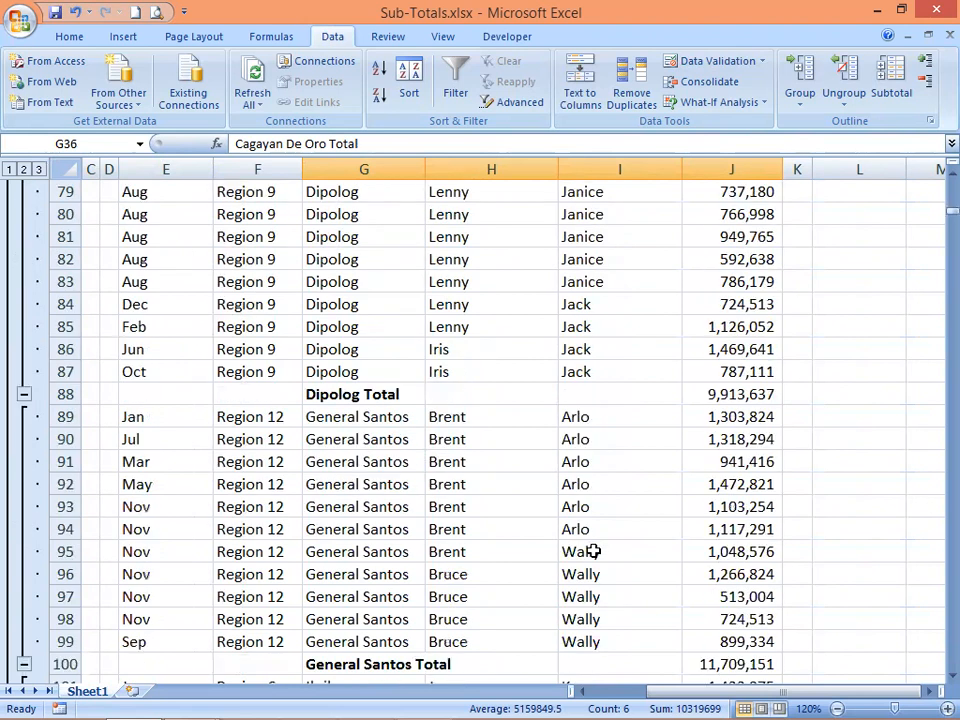
scroll(592, 548, down, 6)
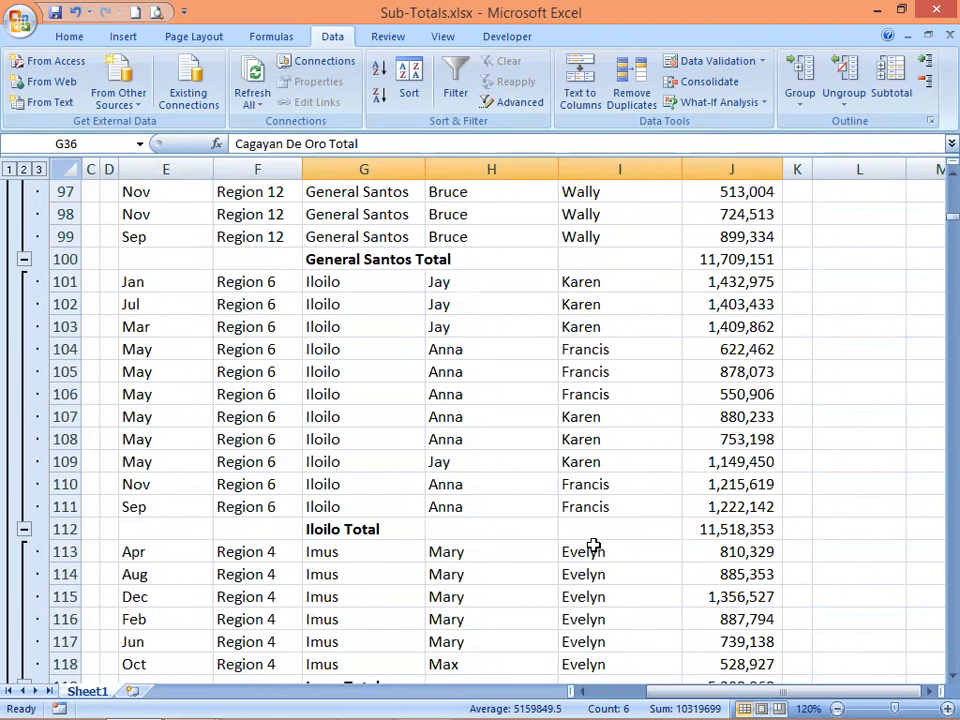
scroll(592, 543, down, 4)
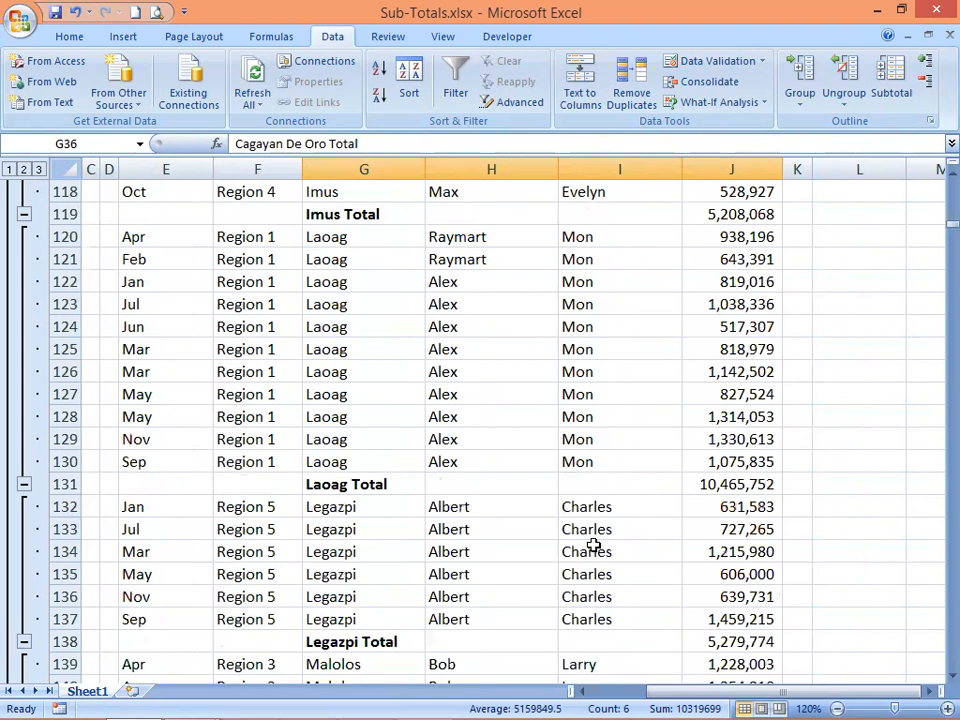
scroll(591, 537, down, 5)
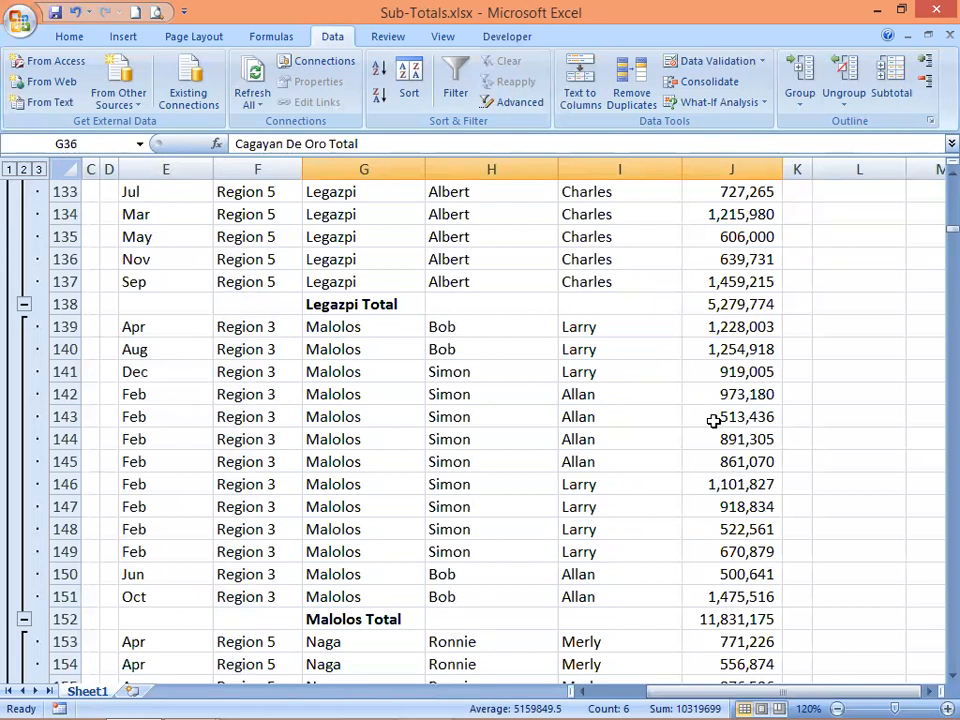
scroll(631, 445, down, 1)
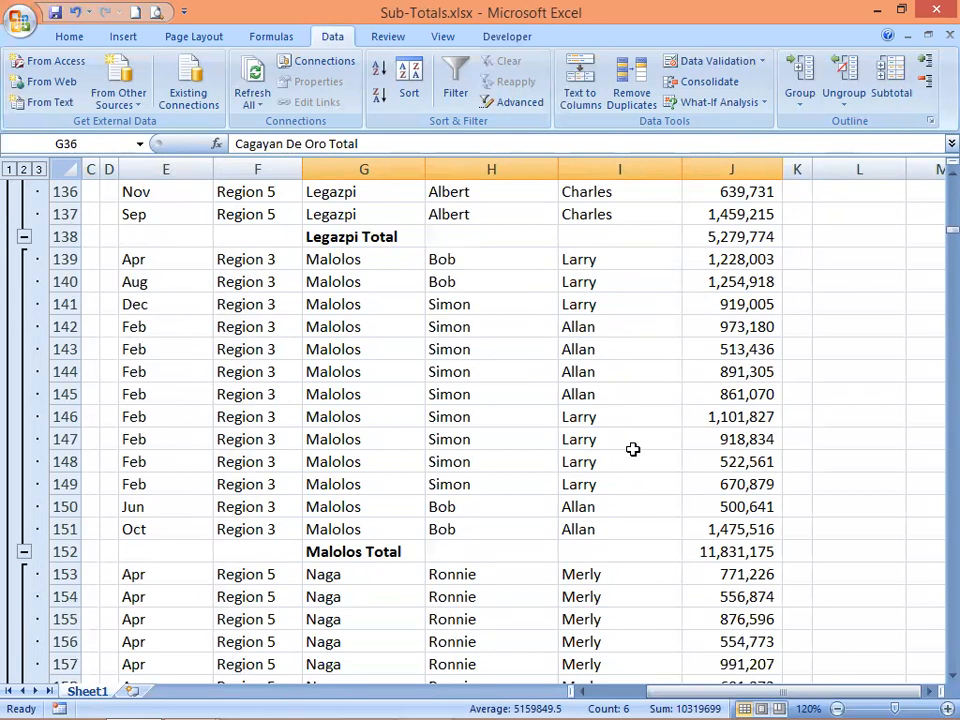
scroll(631, 449, down, 5)
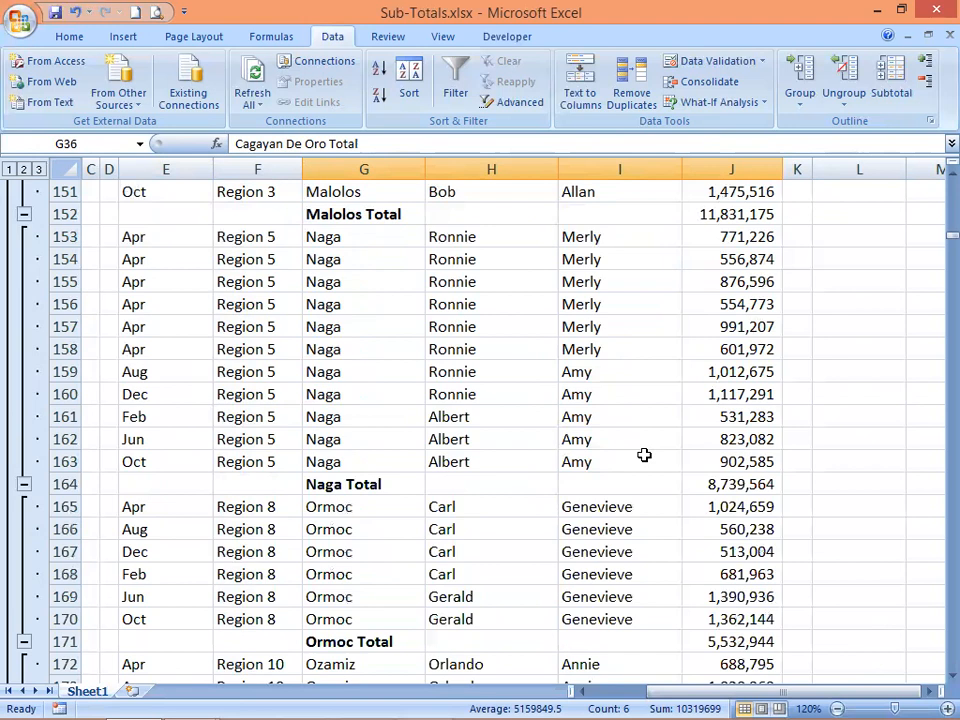
scroll(646, 460, down, 2)
scroll(648, 467, down, 6)
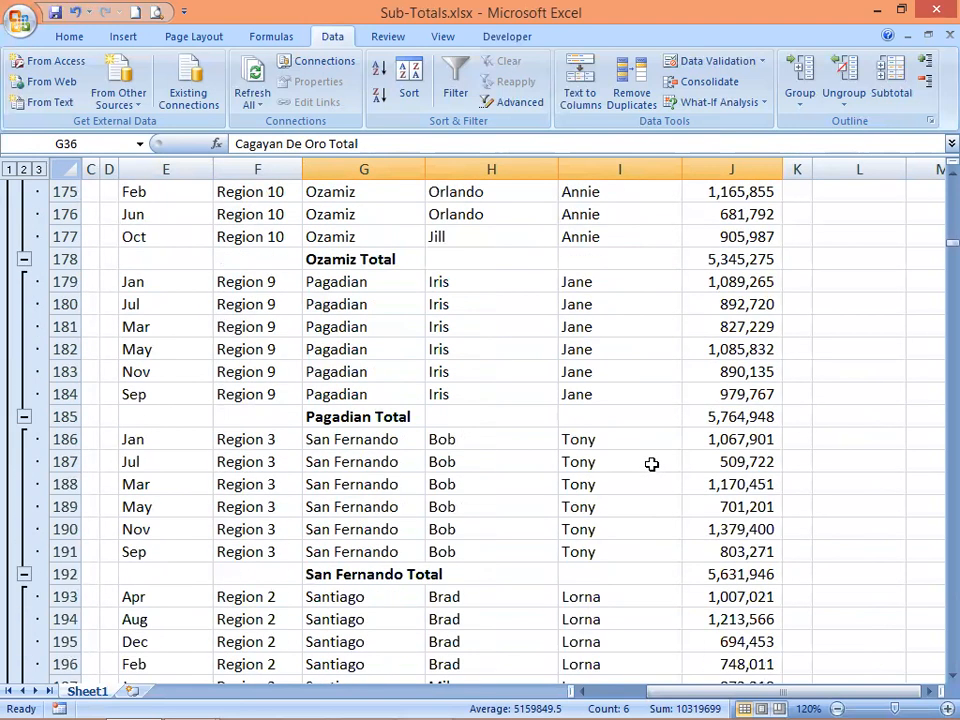
scroll(651, 473, down, 4)
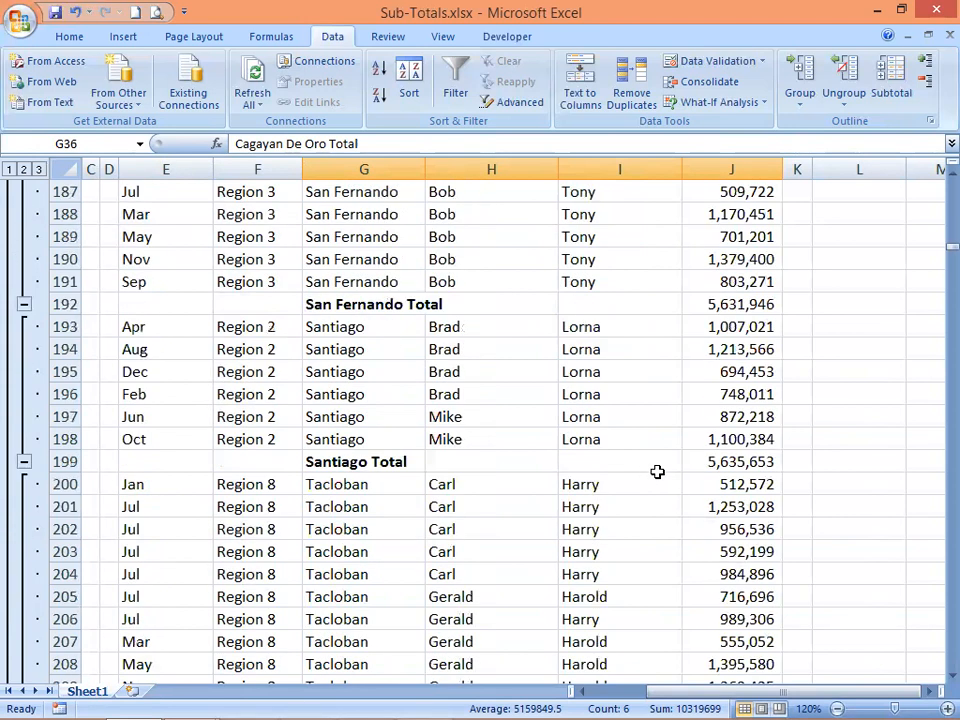
scroll(657, 470, down, 3)
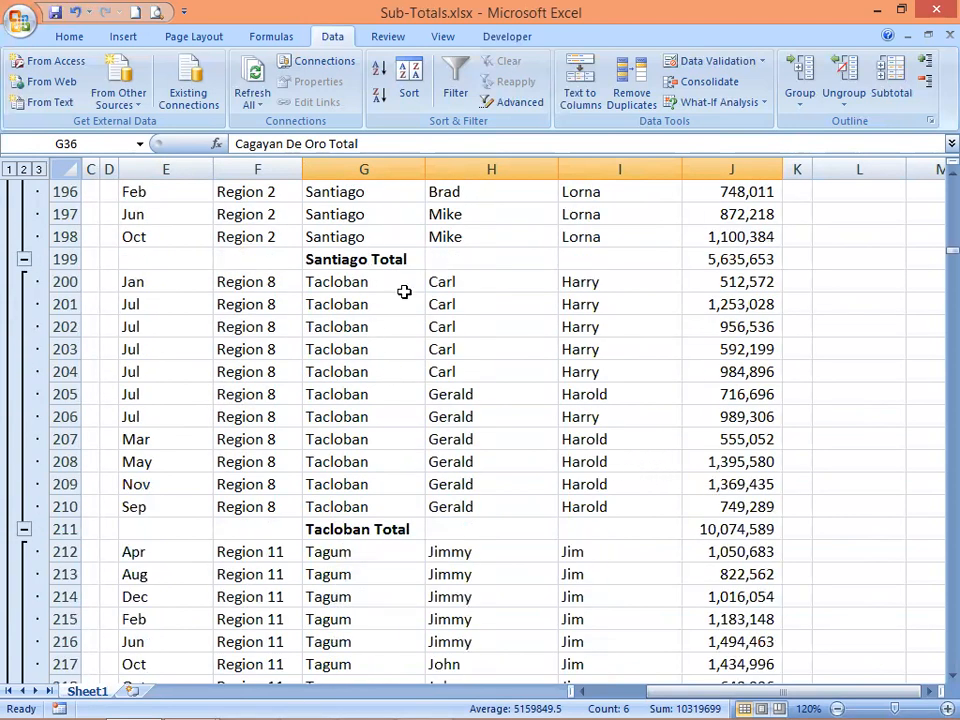
Check which regions the Santiago, Tacloban, Tagum and Tuguegarao depots belong to, down to the Grand Total row
scroll(404, 291, up, 1)
click(347, 456)
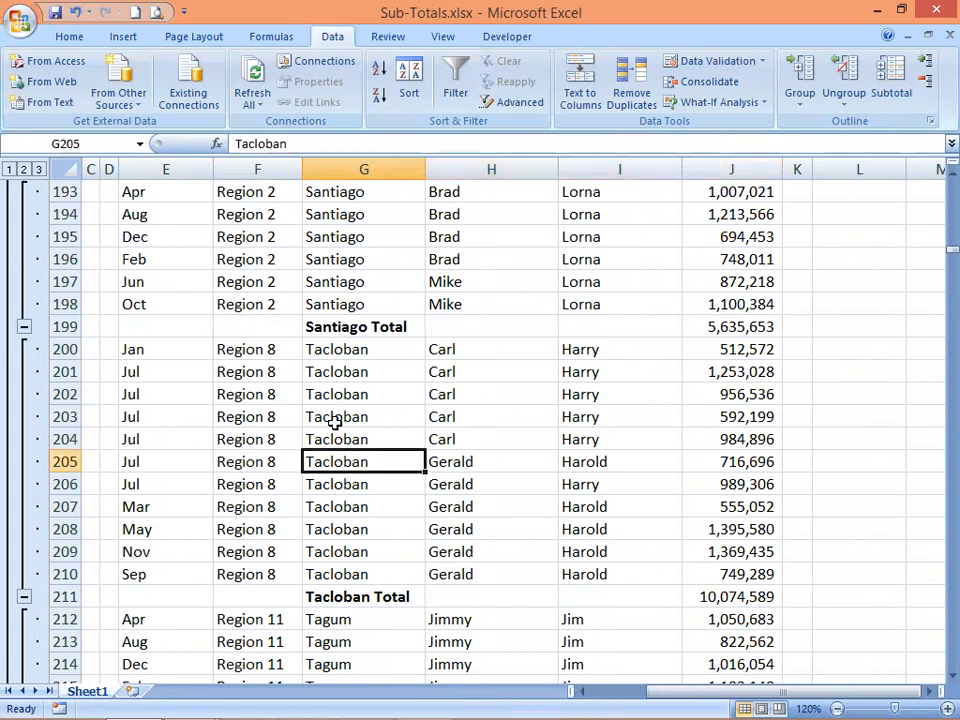
click(326, 276)
click(275, 282)
click(345, 461)
click(244, 463)
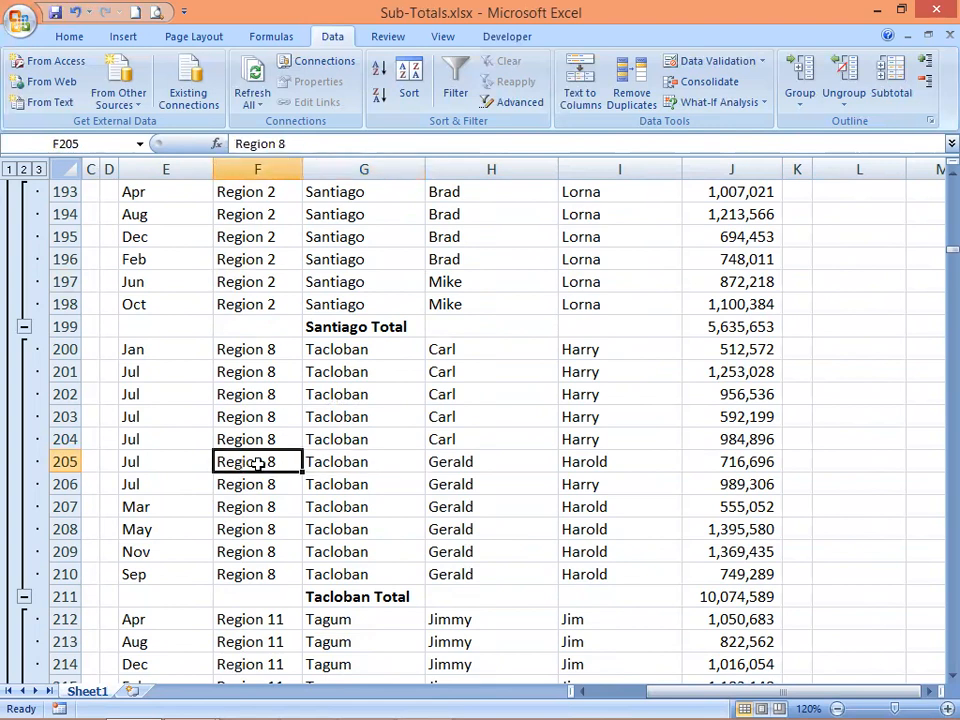
scroll(349, 479, down, 4)
click(345, 466)
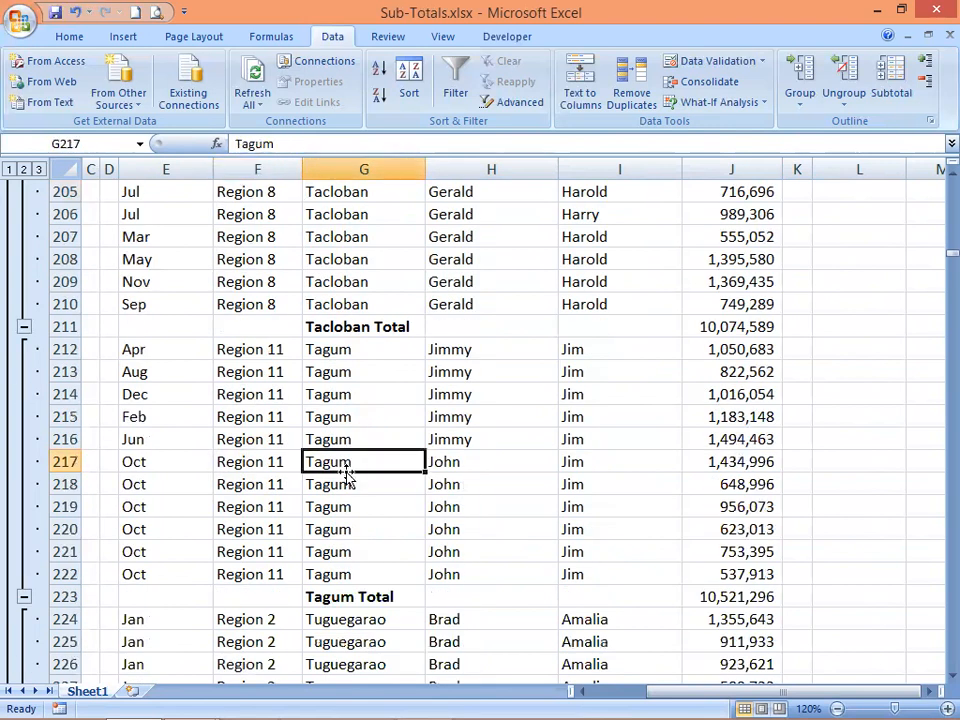
click(290, 478)
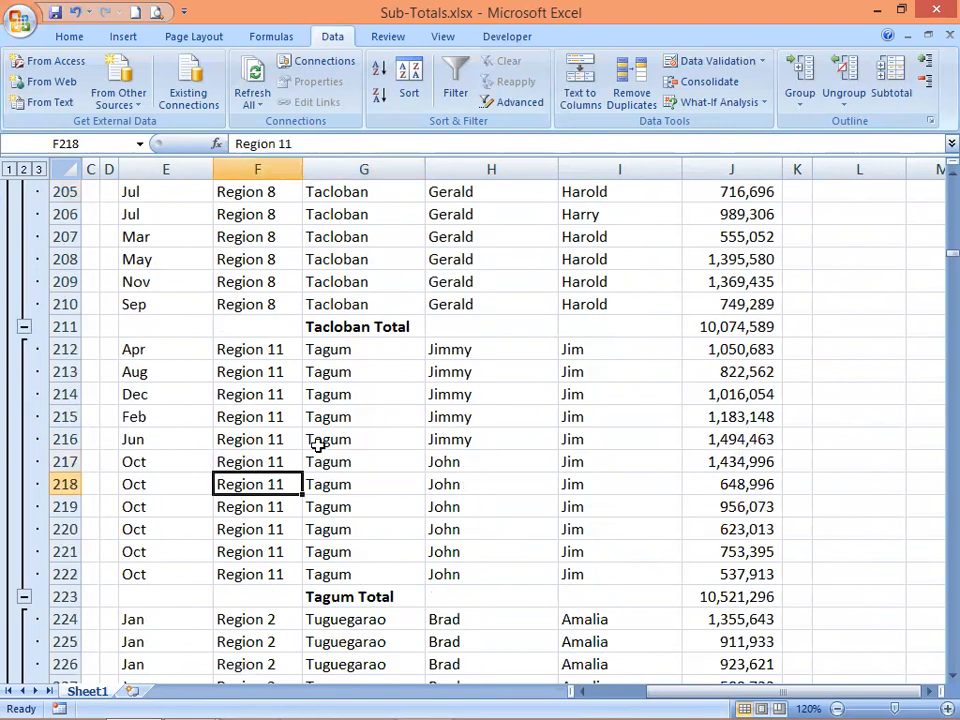
scroll(330, 465, down, 4)
scroll(400, 520, up, 1)
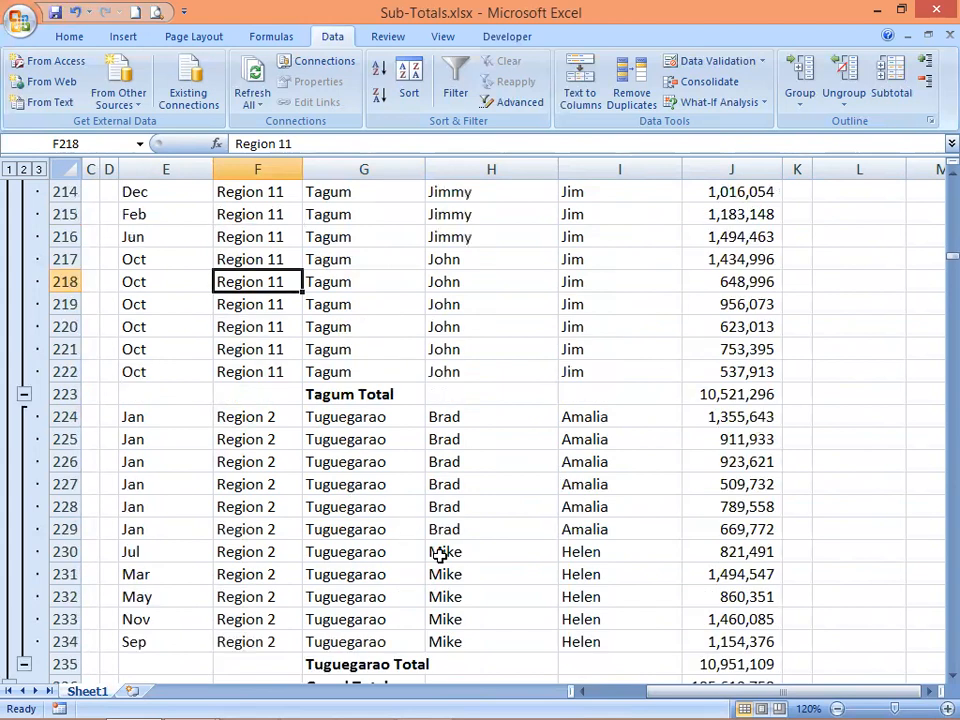
scroll(553, 595, down, 3)
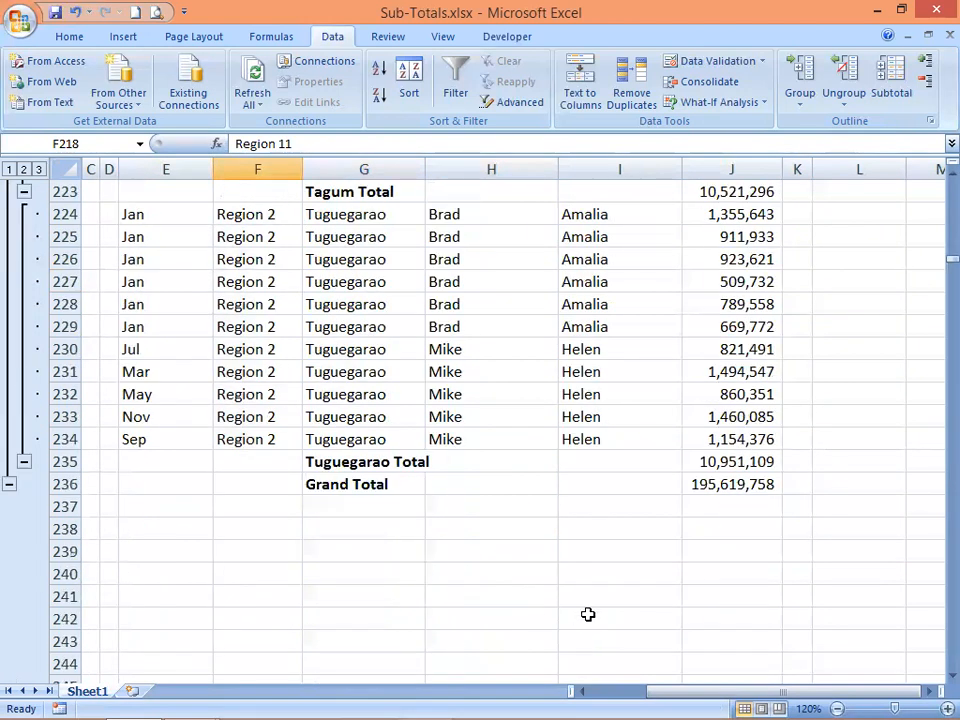
click(263, 377)
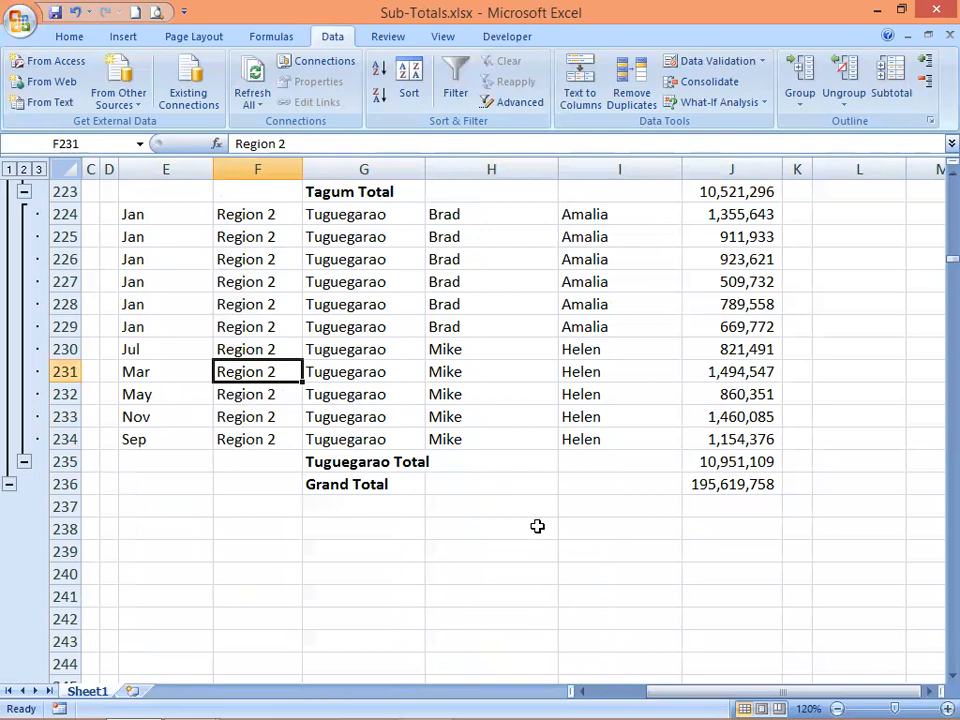
Remove all depot subtotals and sort the sales table by Sales Manager in ascending order
scroll(716, 538, up, 6)
scroll(716, 531, up, 20)
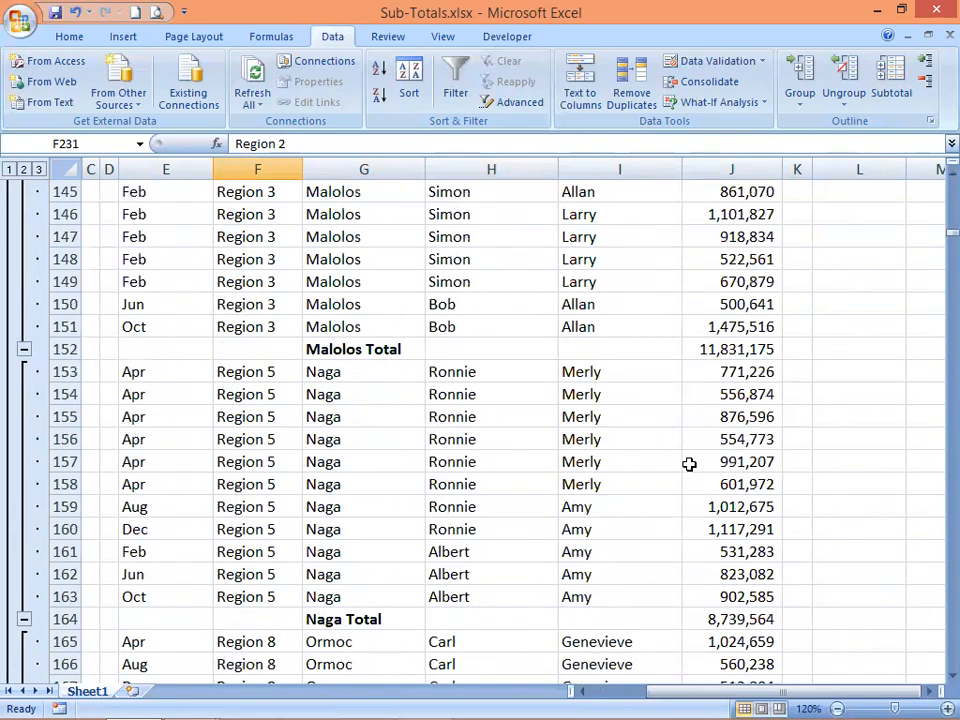
scroll(664, 354, up, 18)
scroll(666, 346, up, 20)
scroll(675, 352, up, 8)
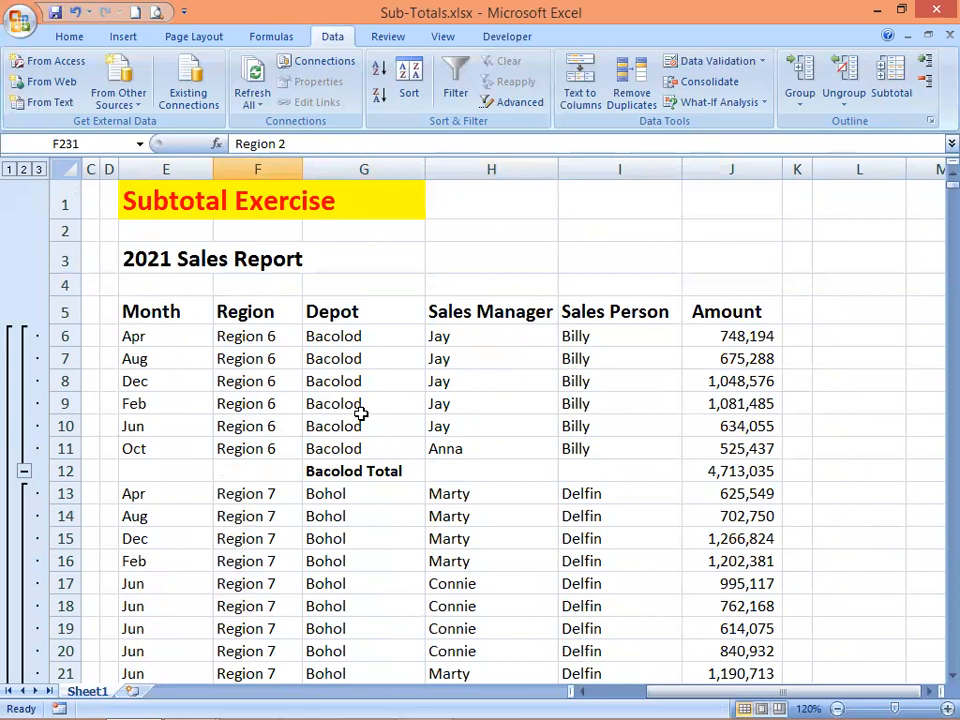
click(337, 538)
scroll(381, 523, down, 2)
scroll(392, 518, up, 2)
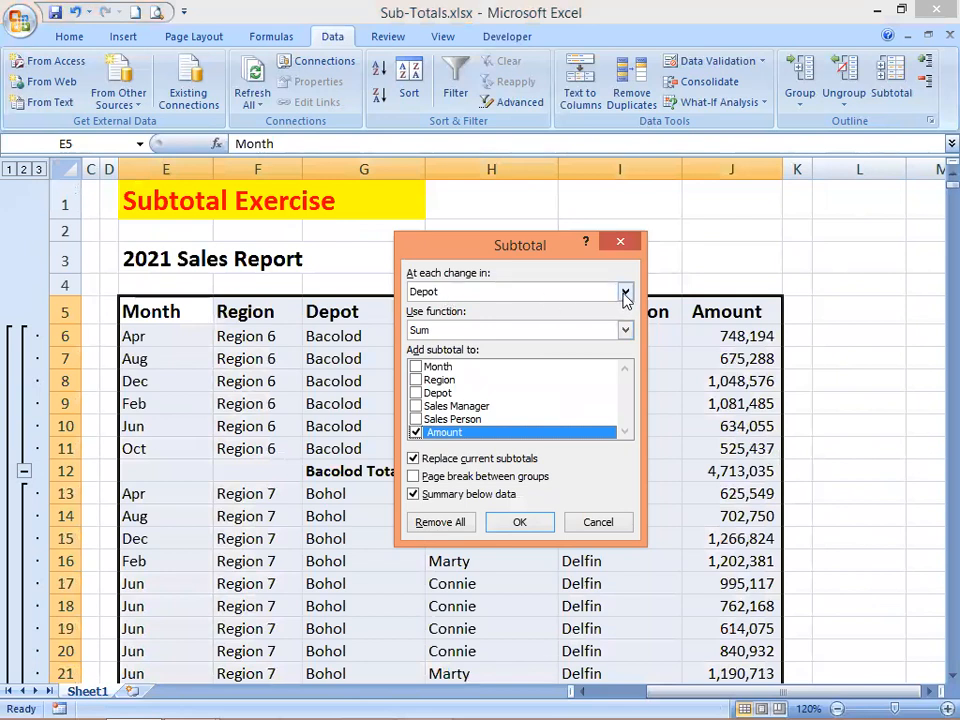
click(445, 524)
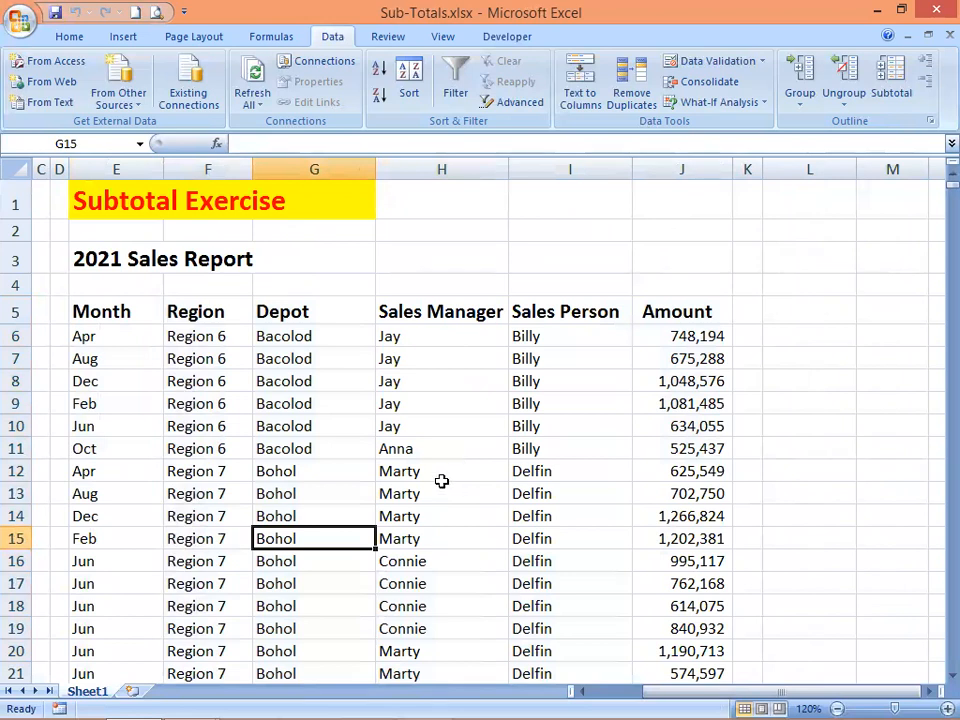
click(443, 487)
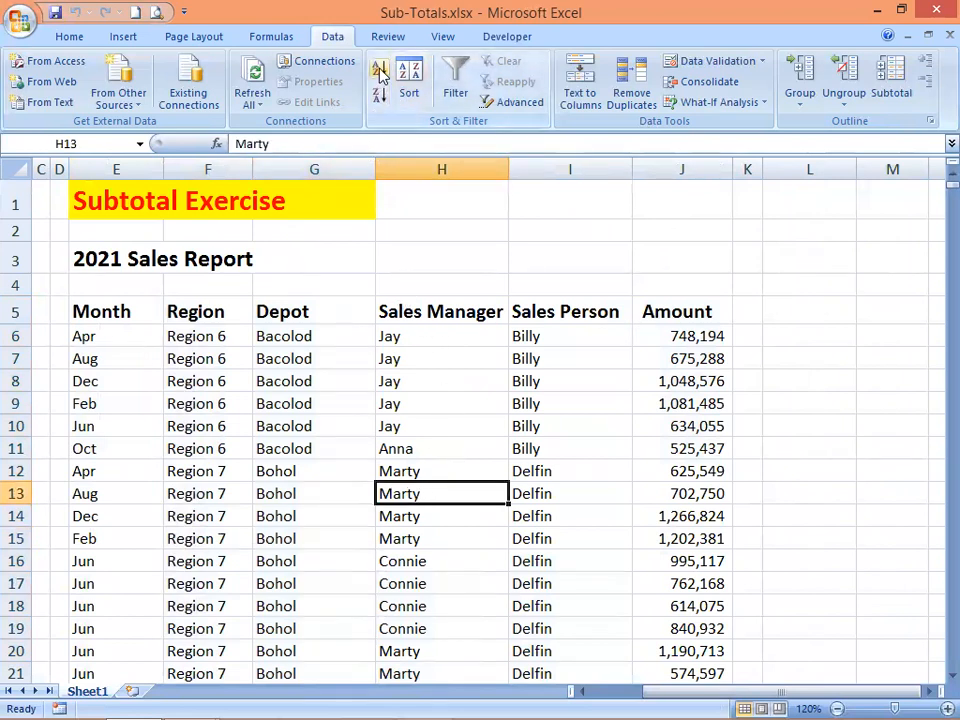
click(378, 68)
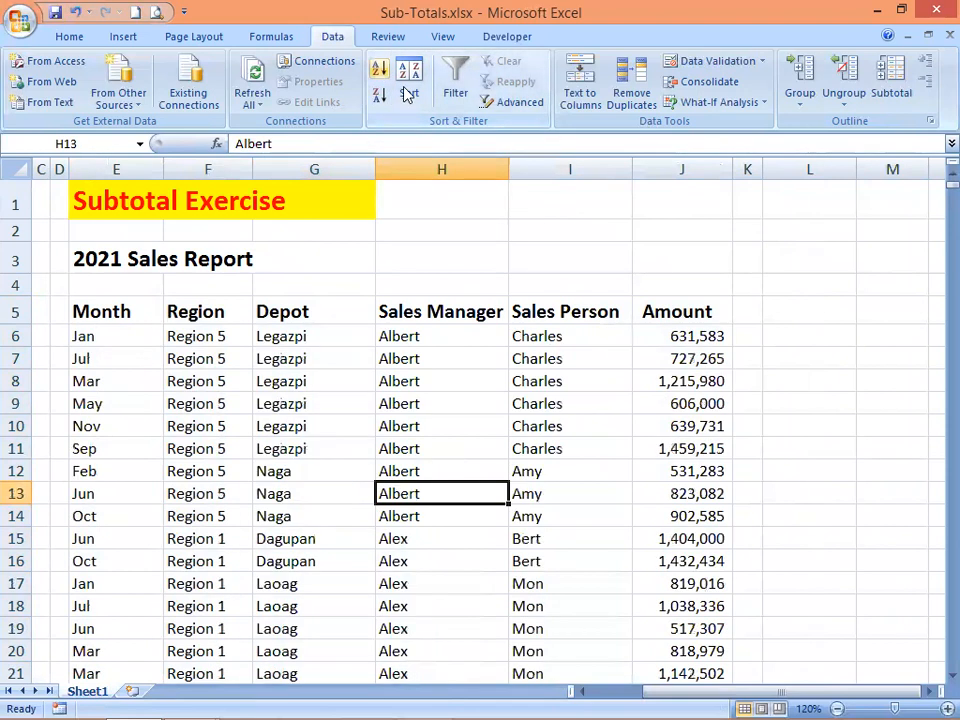
Add Sum subtotals of Amount at each change in Sales Manager, replacing current subtotals and keeping the summary below the data
click(467, 462)
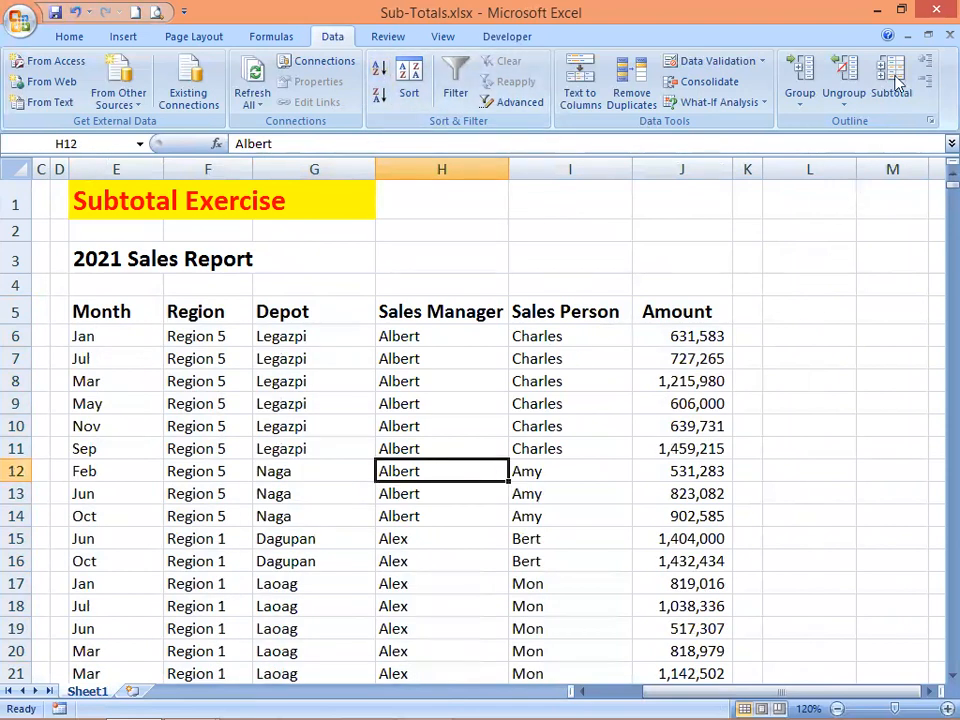
key(alt+a)
key(b)
click(414, 458)
click(415, 460)
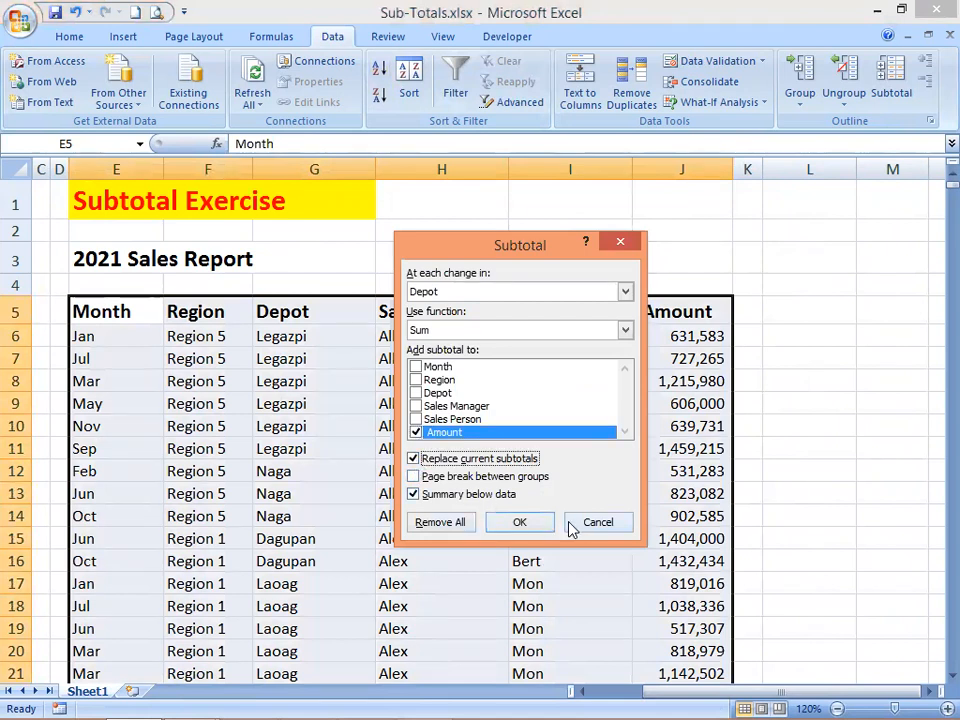
click(625, 291)
click(585, 247)
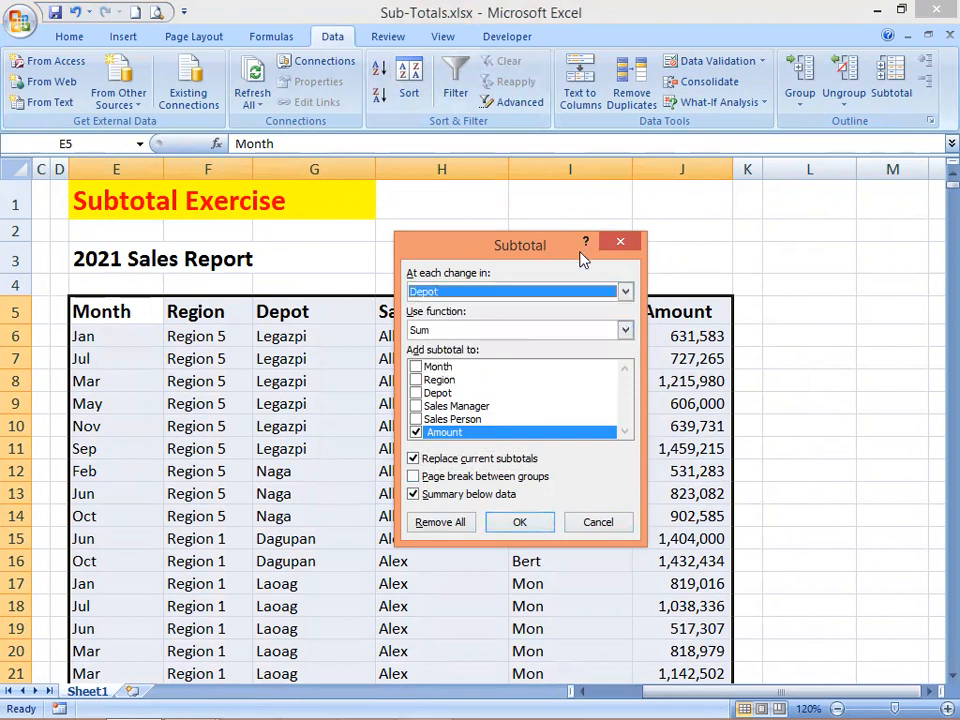
click(624, 291)
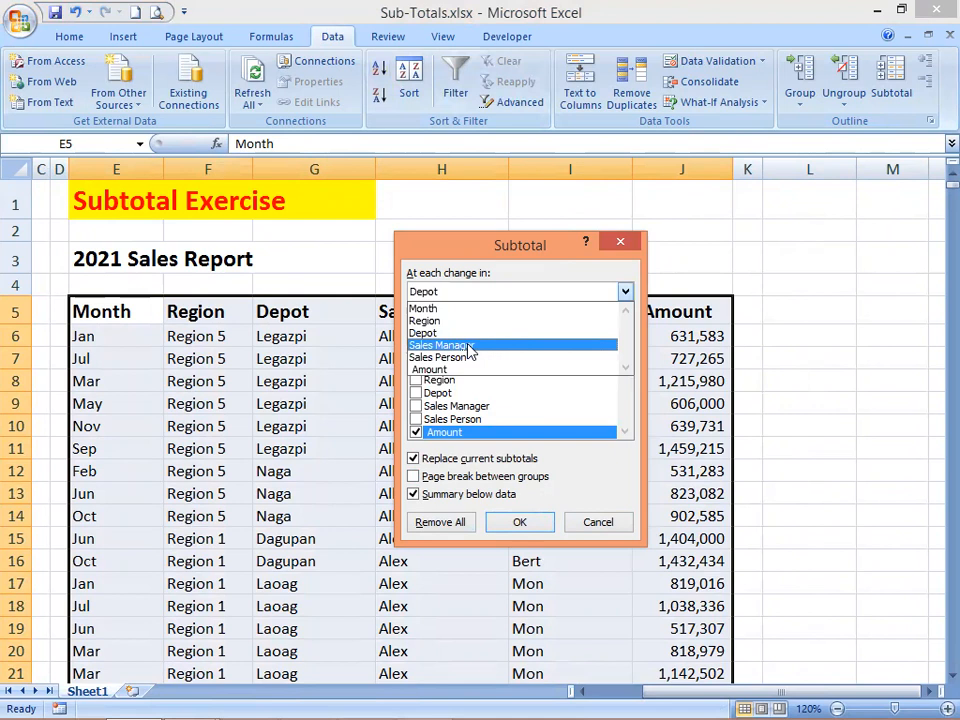
click(468, 346)
click(536, 526)
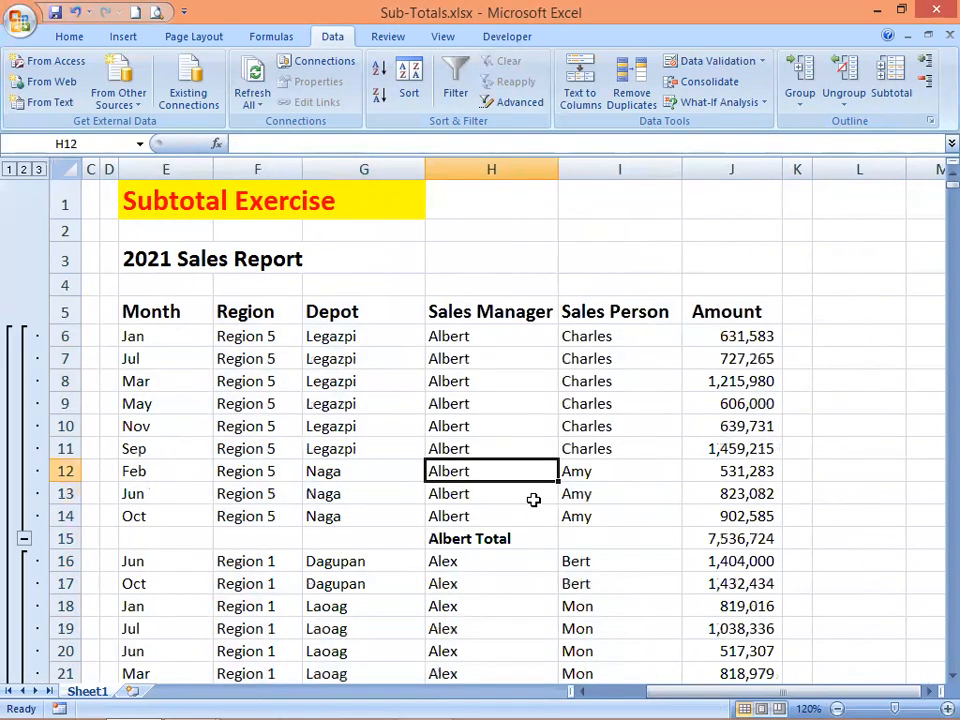
Examine the first sales manager's total row and the depots and region grouped above it
click(480, 536)
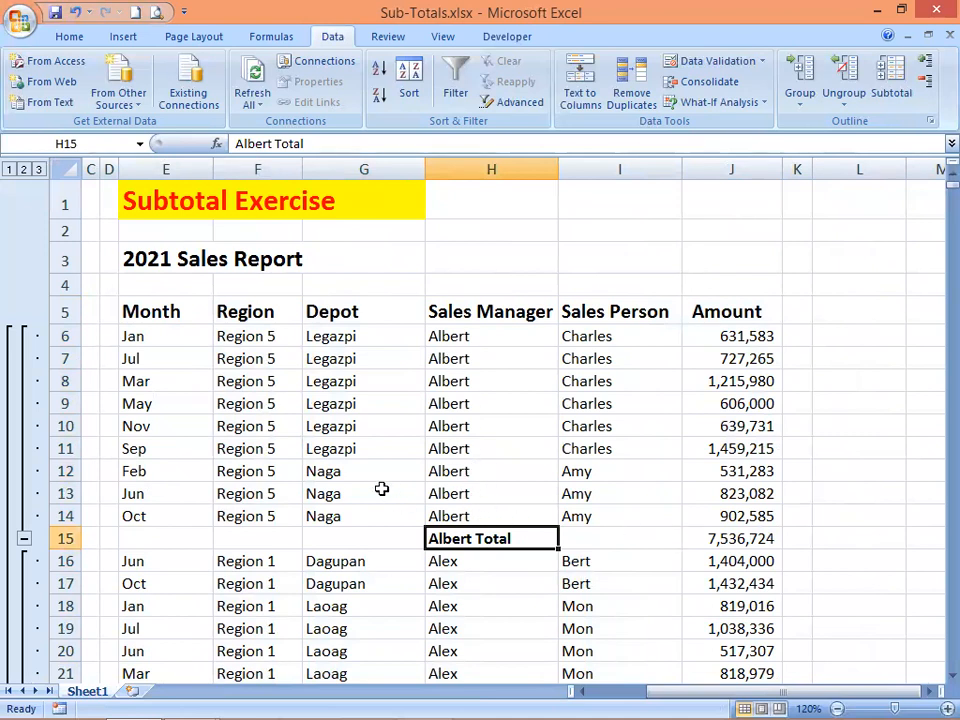
click(450, 338)
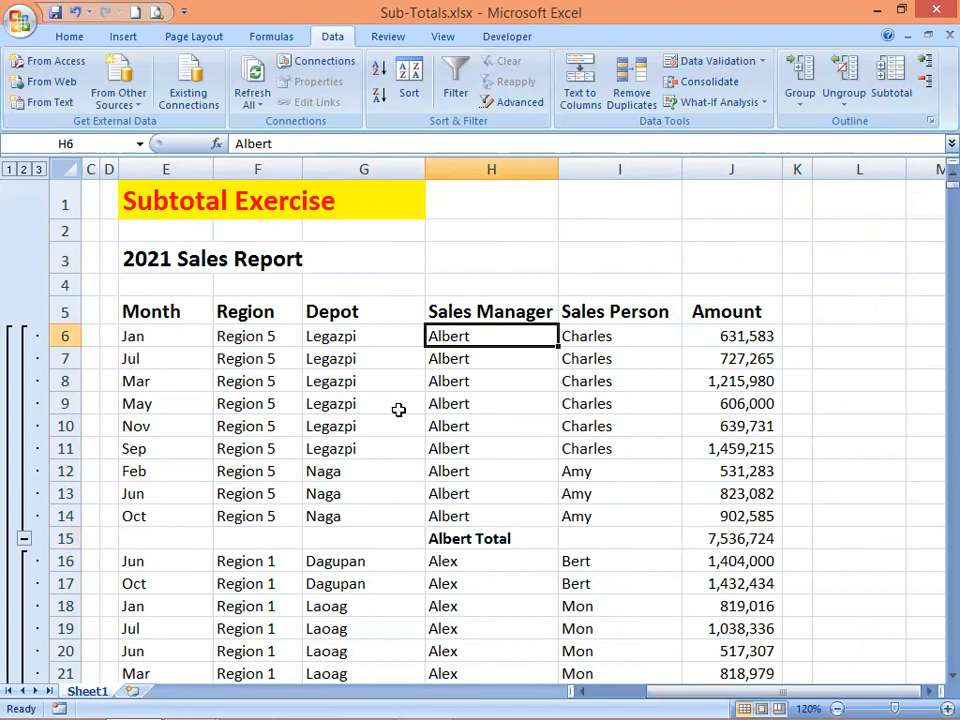
click(350, 359)
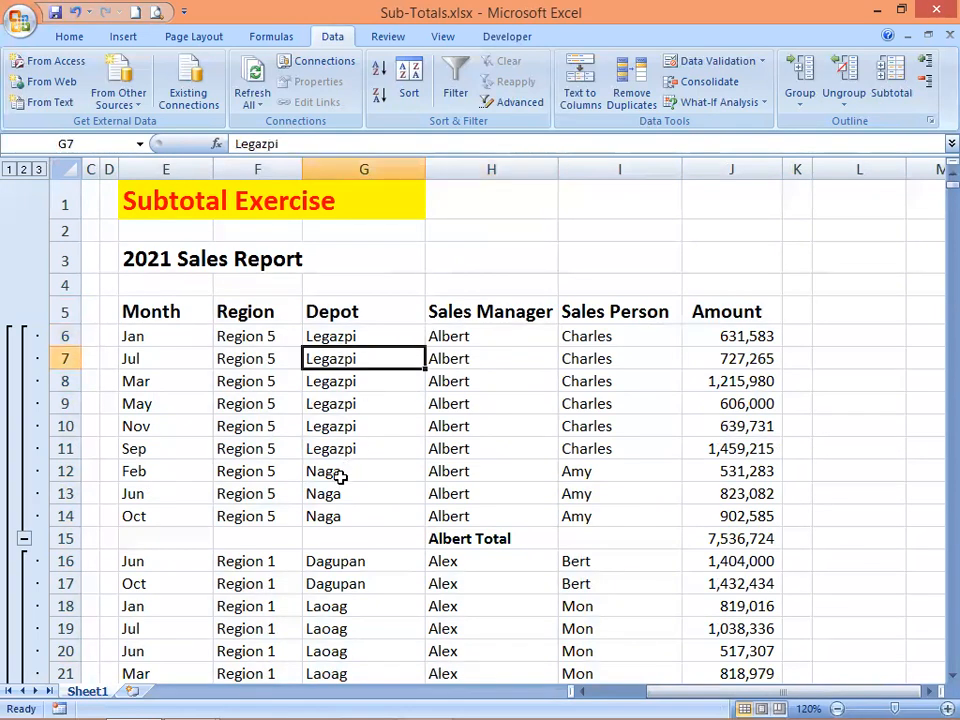
click(339, 488)
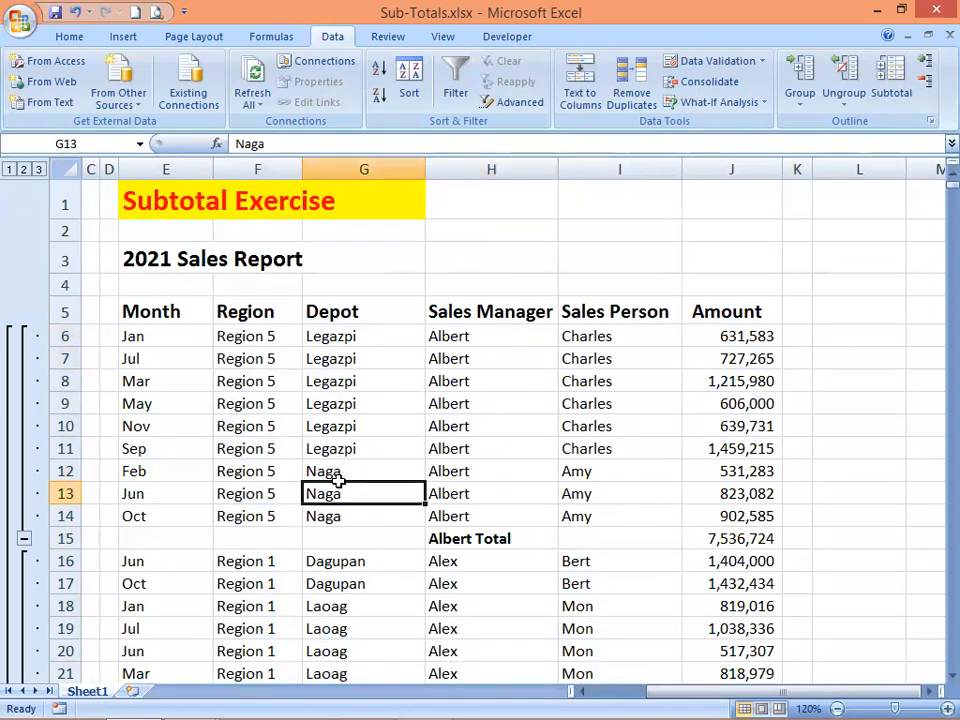
click(265, 362)
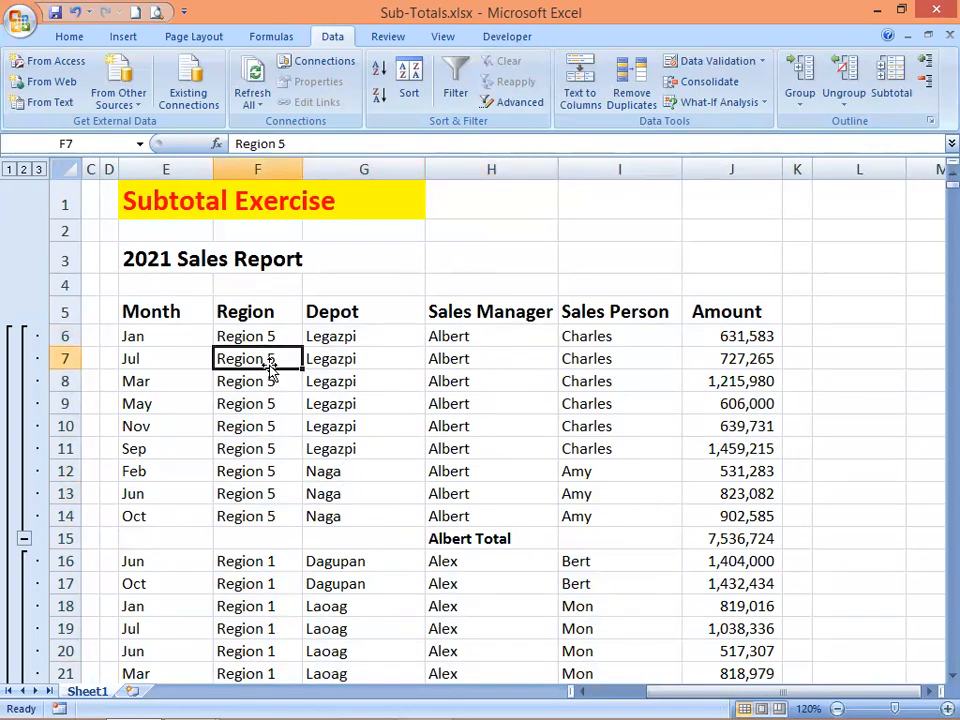
Examine the months, sales persons and subtotal formula in the first sales manager's group
click(181, 336)
mouse_move(181, 336)
mouse_down()
mouse_move(182, 381)
mouse_move(179, 360)
mouse_up()
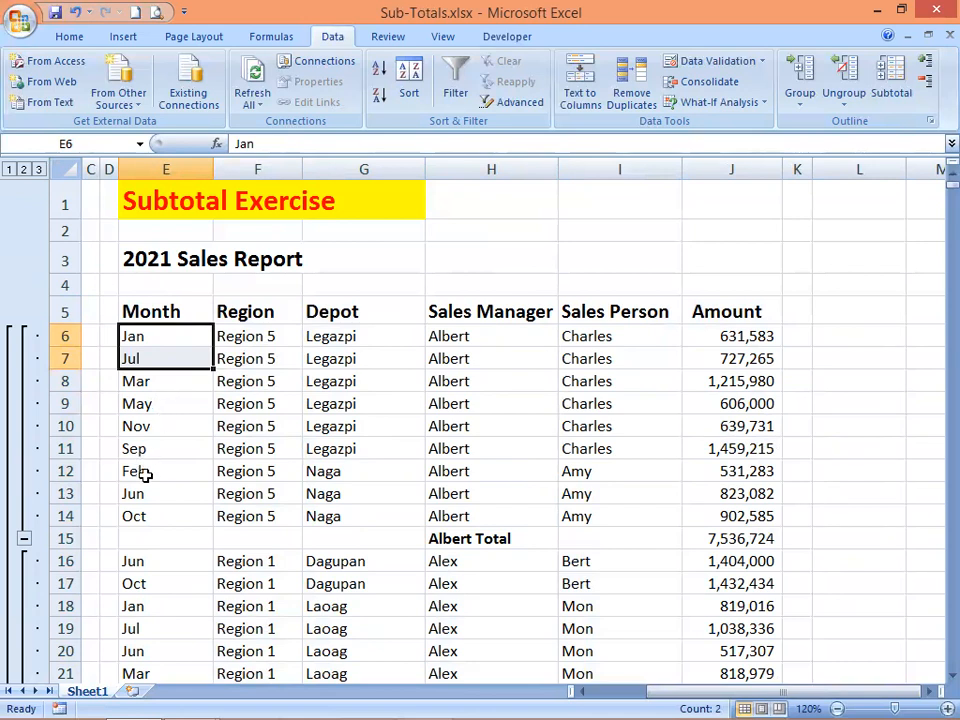
click(152, 516)
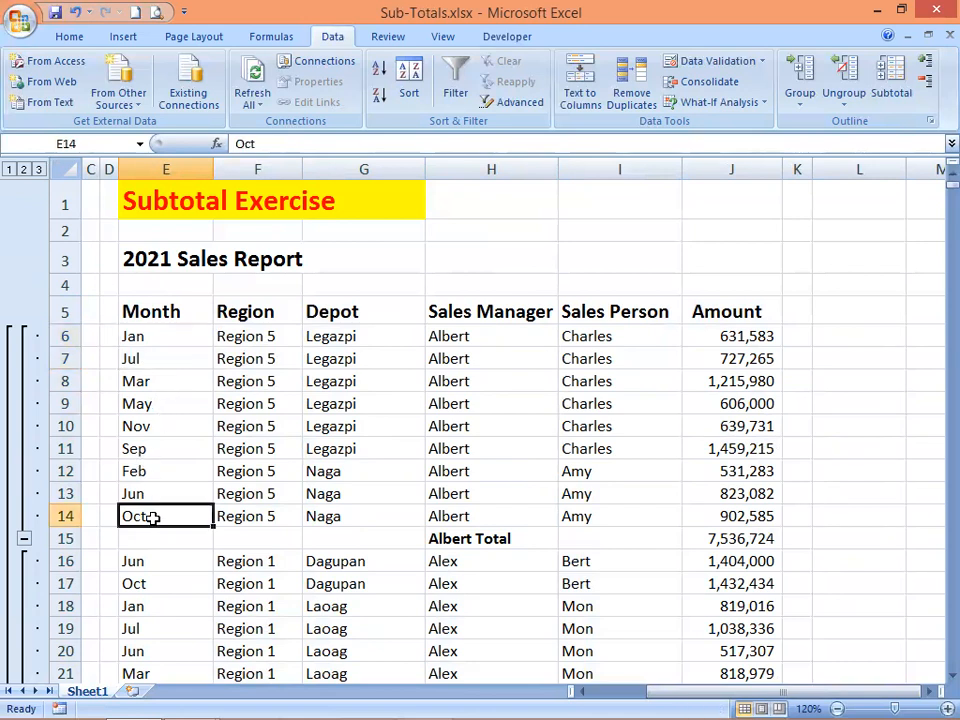
click(448, 341)
drag(449, 341, 464, 514)
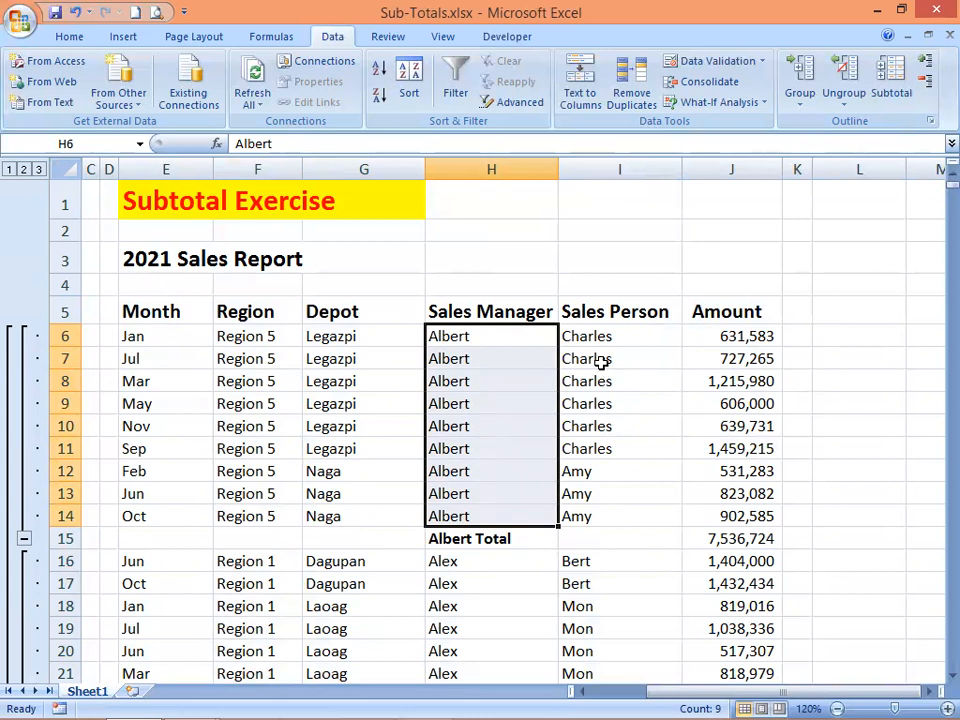
click(596, 423)
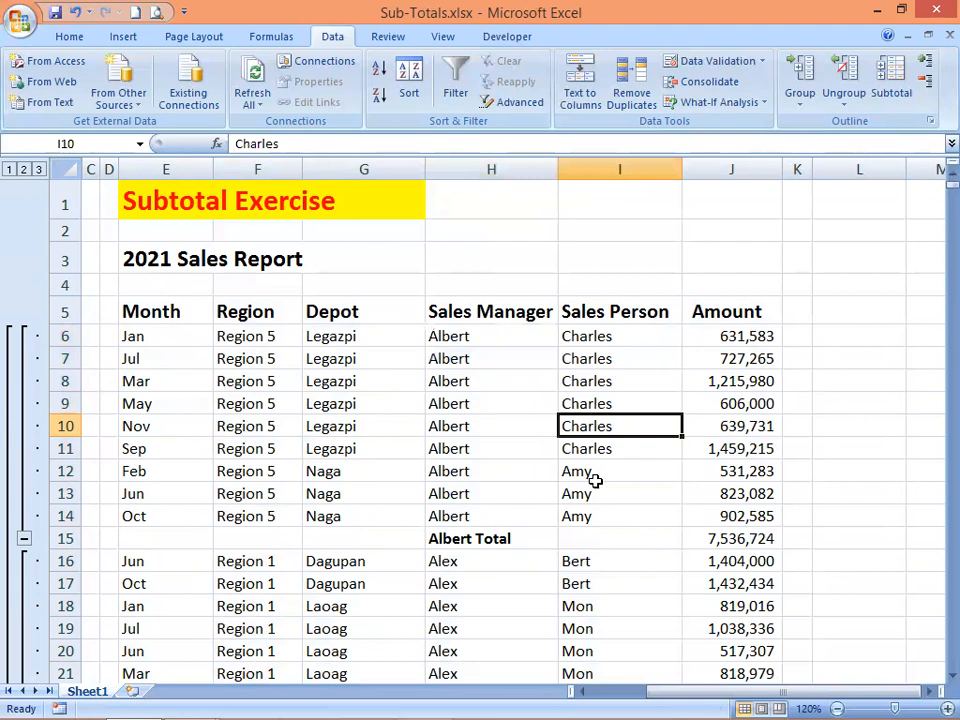
click(587, 404)
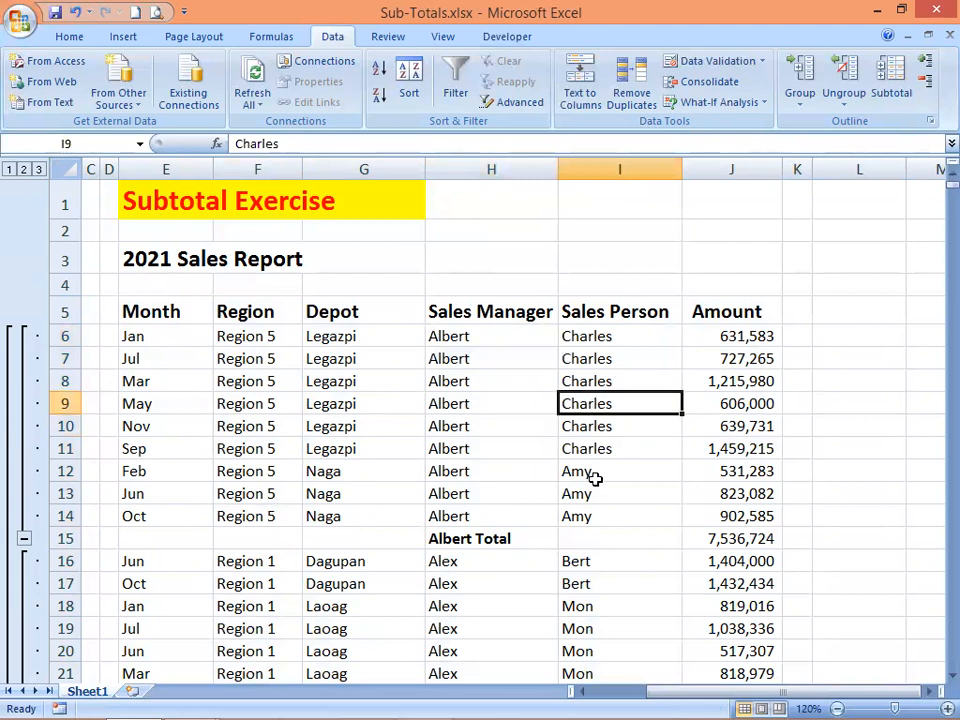
click(594, 474)
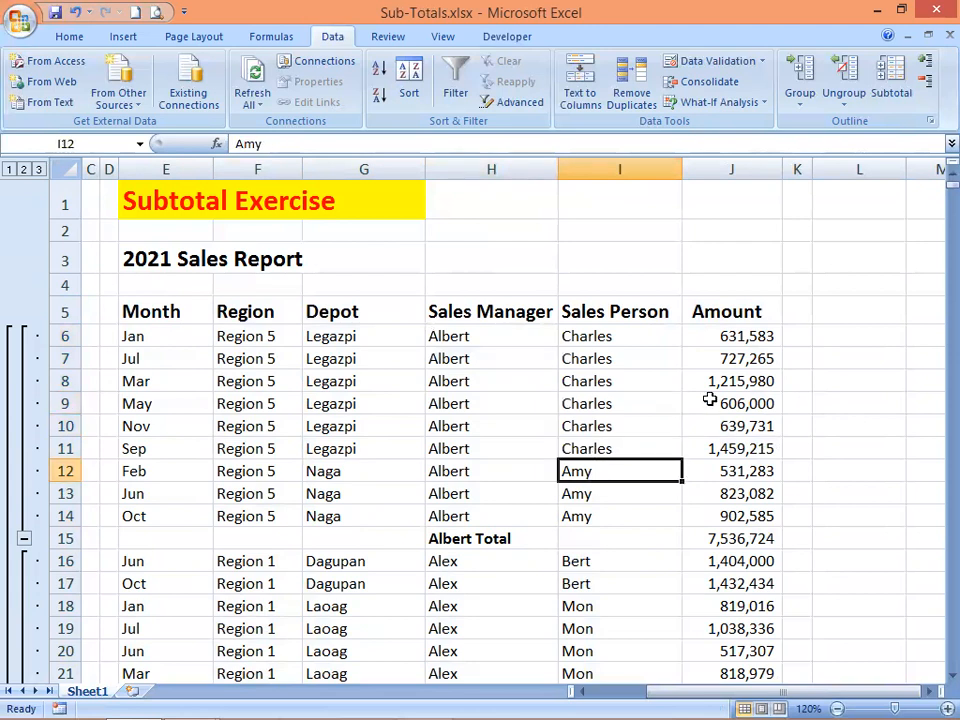
click(724, 539)
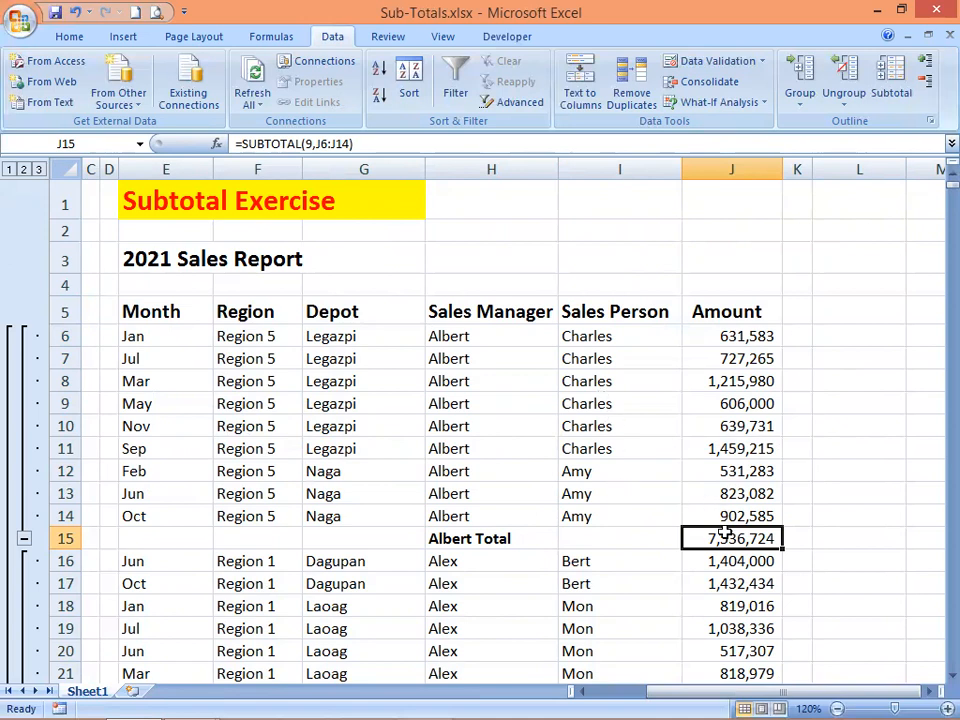
Review the total rows of the next sales managers down the table and return to the report heading
scroll(693, 518, down, 1)
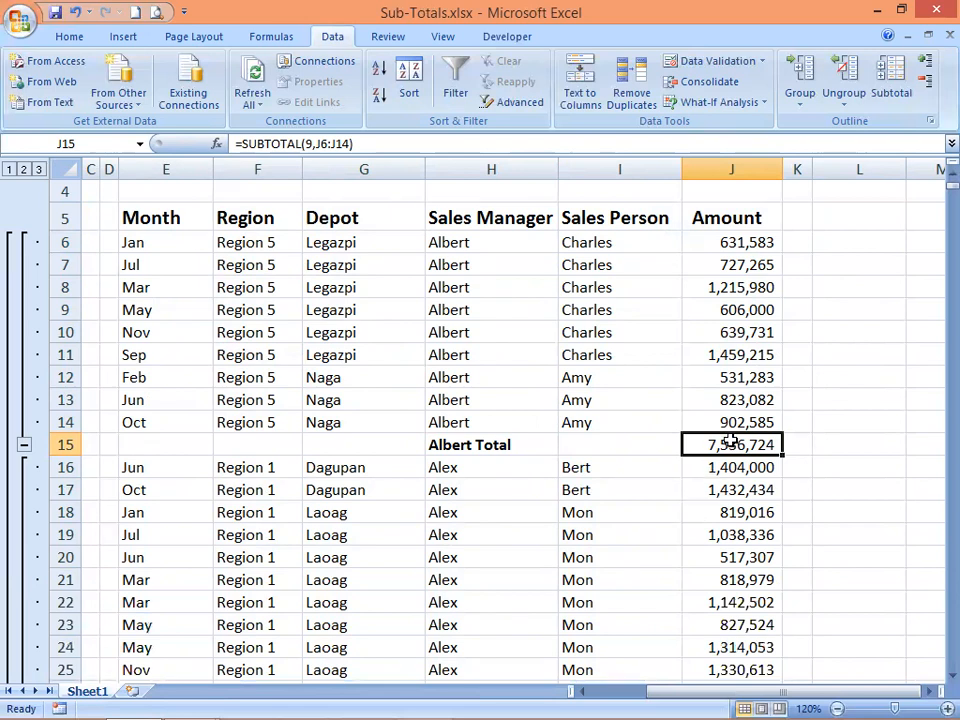
scroll(548, 494, down, 2)
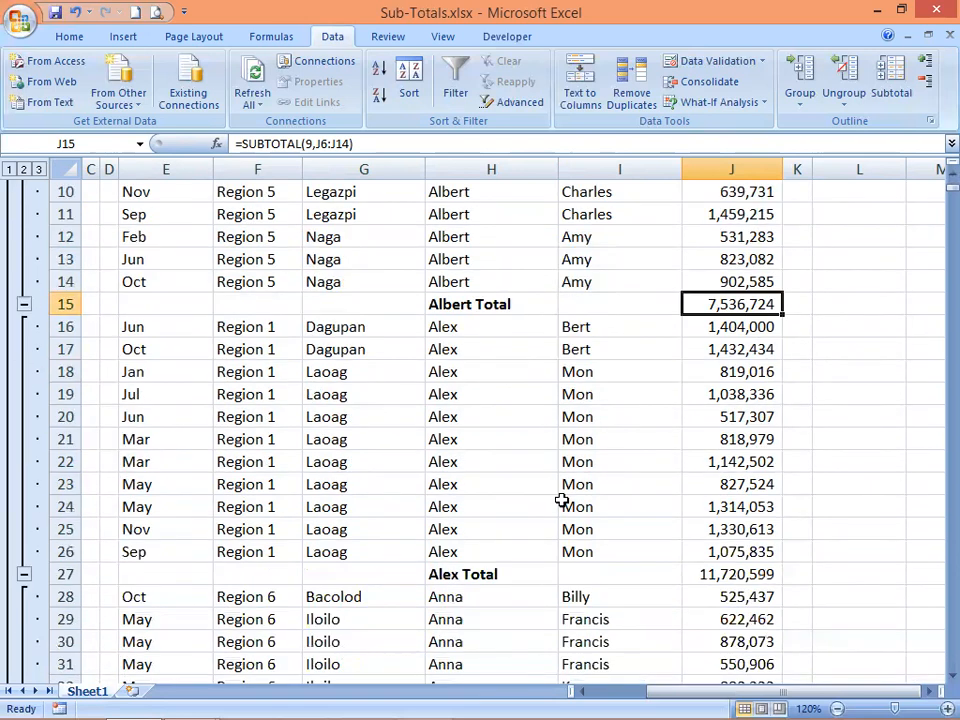
click(439, 574)
click(707, 574)
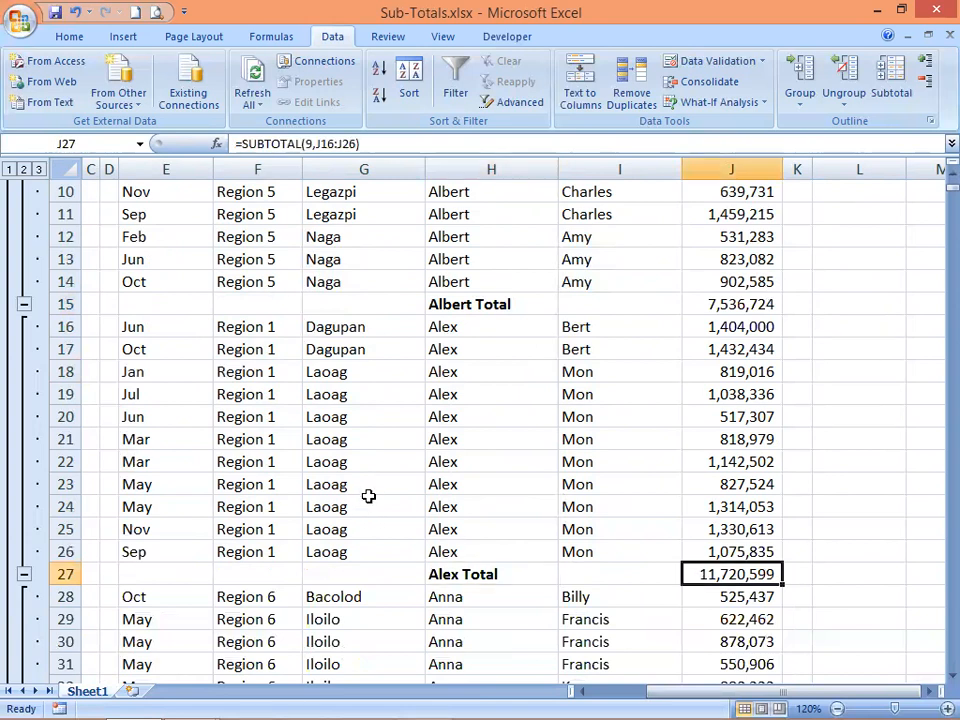
scroll(370, 498, down, 4)
click(455, 503)
click(668, 503)
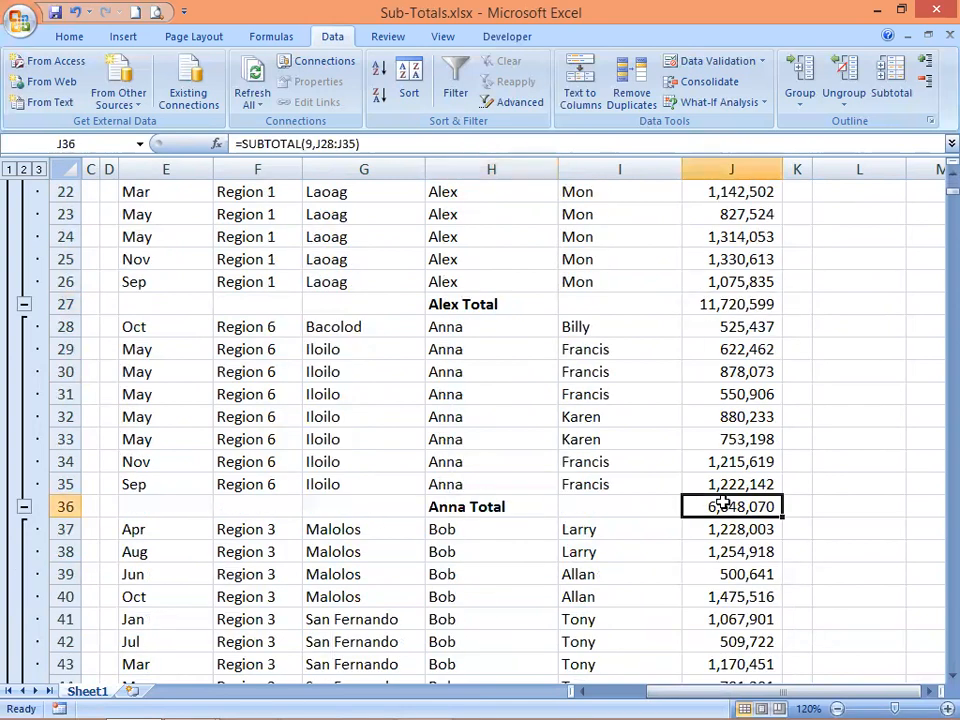
scroll(575, 483, down, 2)
click(474, 618)
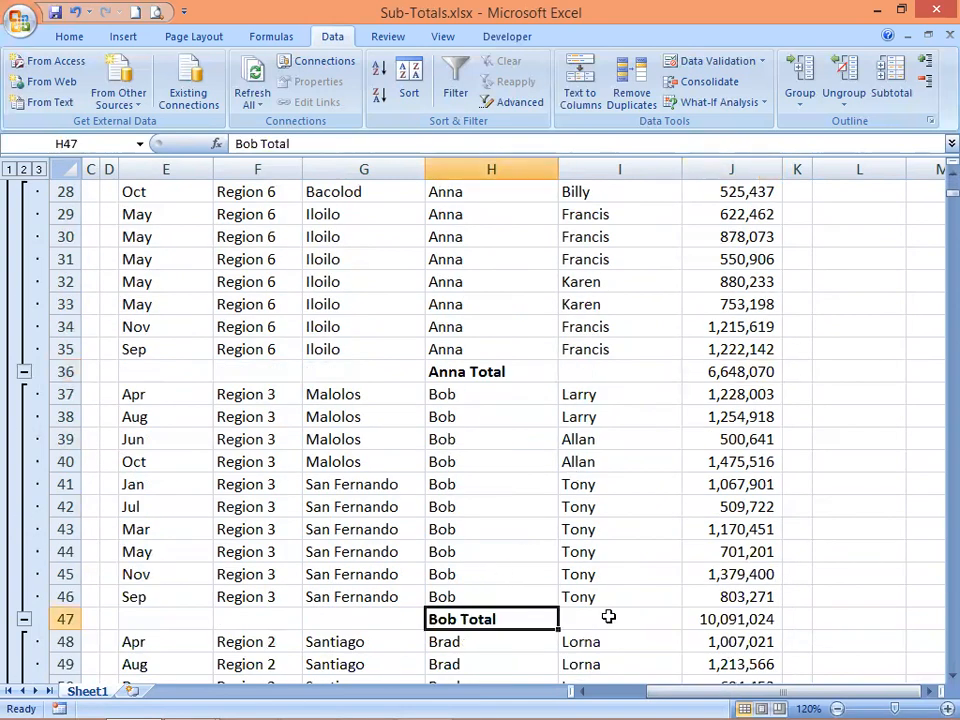
scroll(391, 484, down, 3)
scroll(659, 443, up, 12)
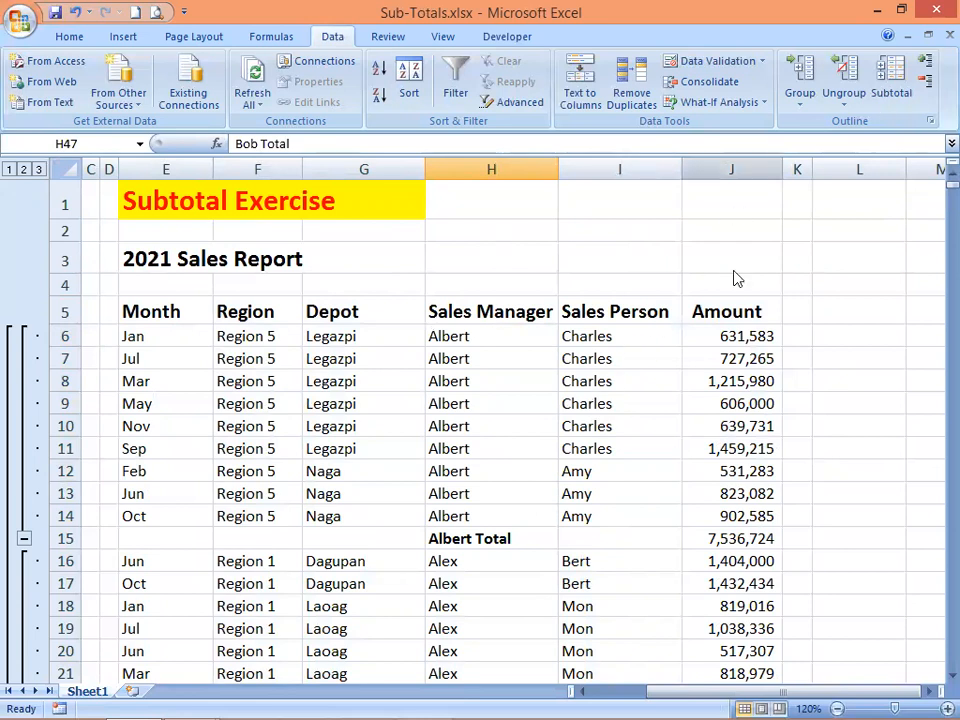
Remove all sales manager subtotals and sort the sales table by Sales Person in ascending order
key(ctrl+z)
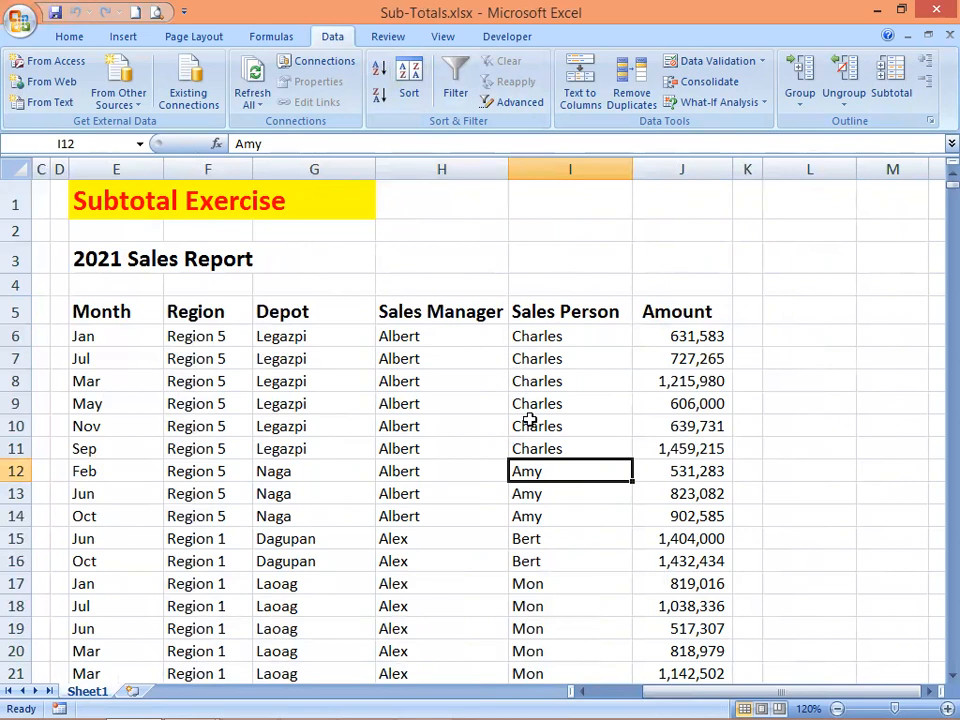
click(100, 407)
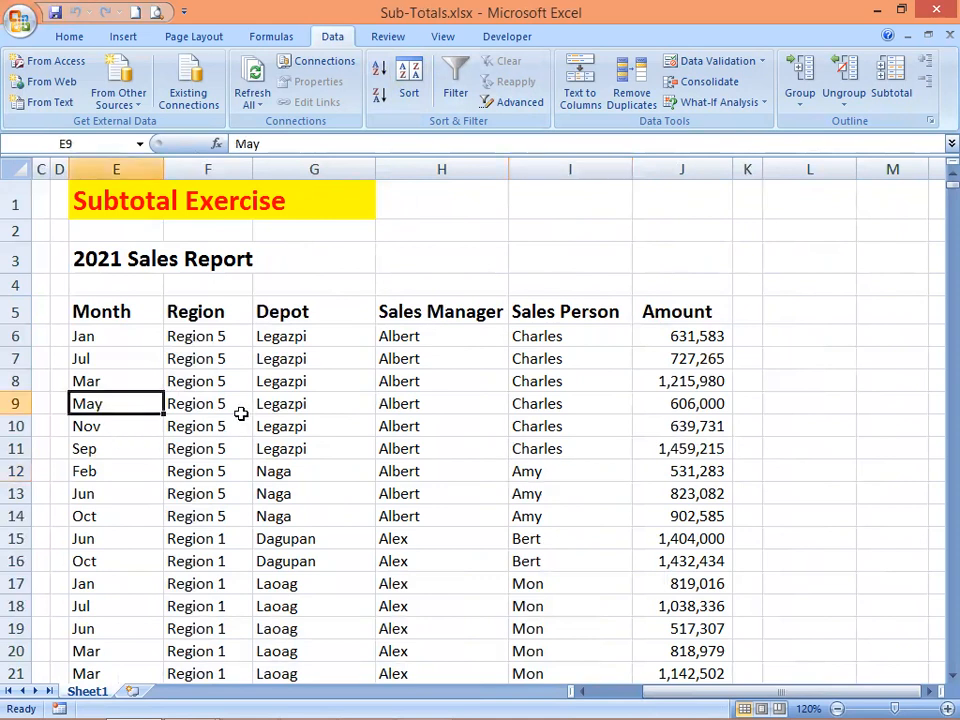
click(285, 424)
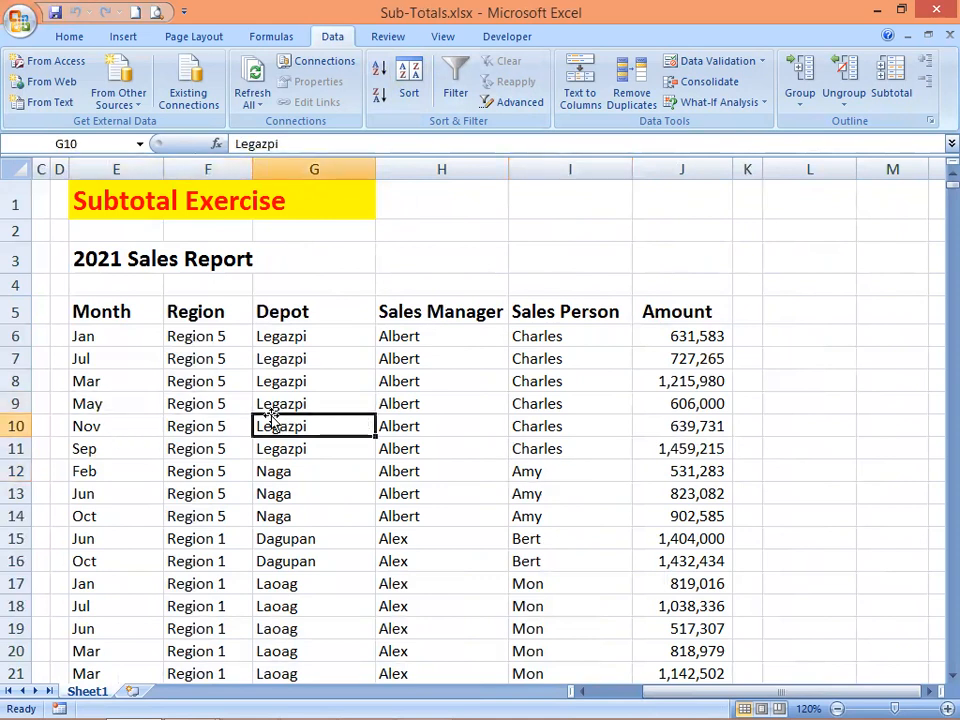
click(418, 443)
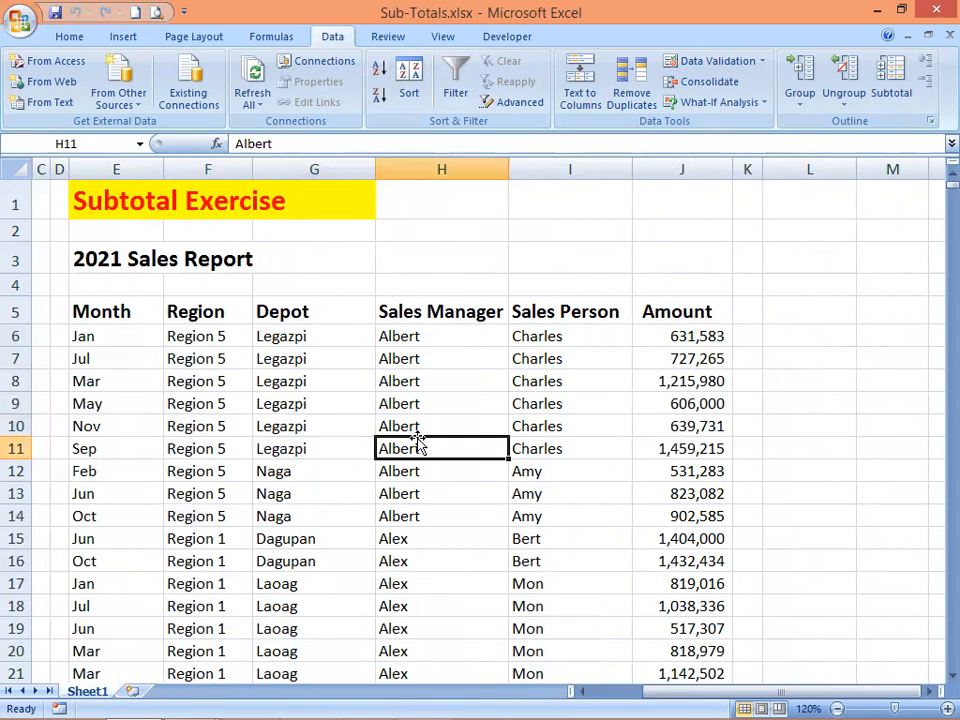
click(536, 426)
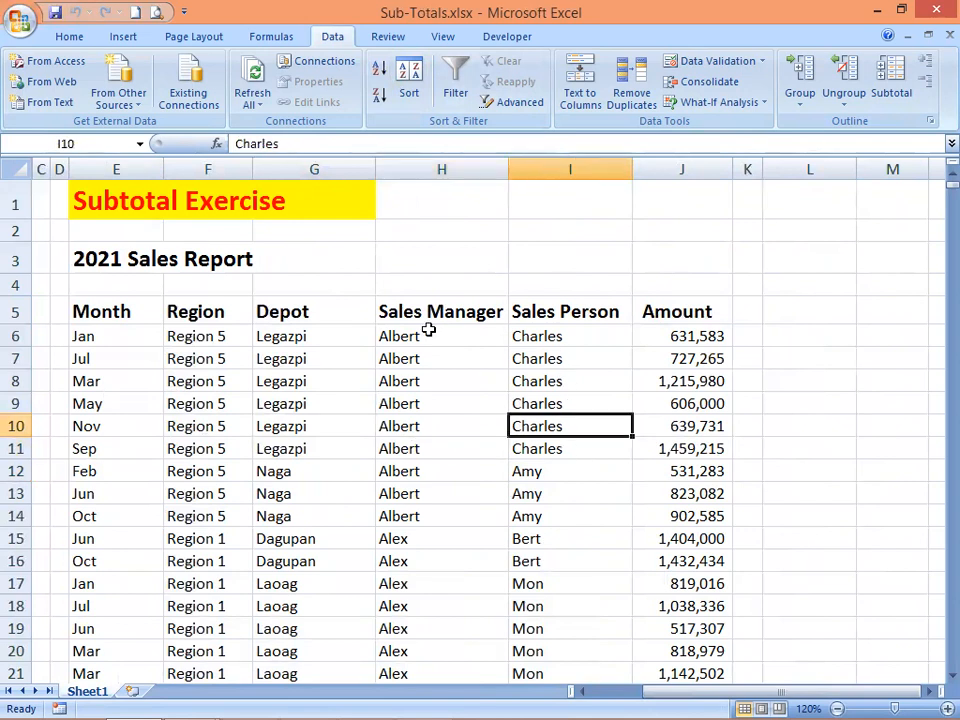
click(380, 70)
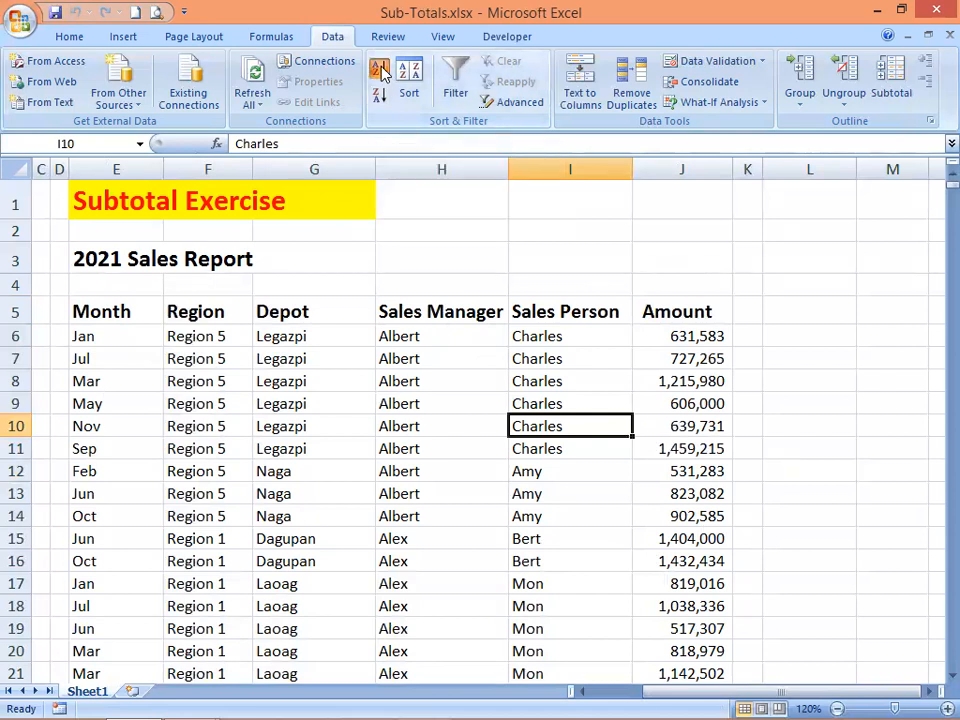
Add Sum subtotals of Amount at each change in Sales Person, replacing current subtotals and keeping the summary below the data
click(542, 489)
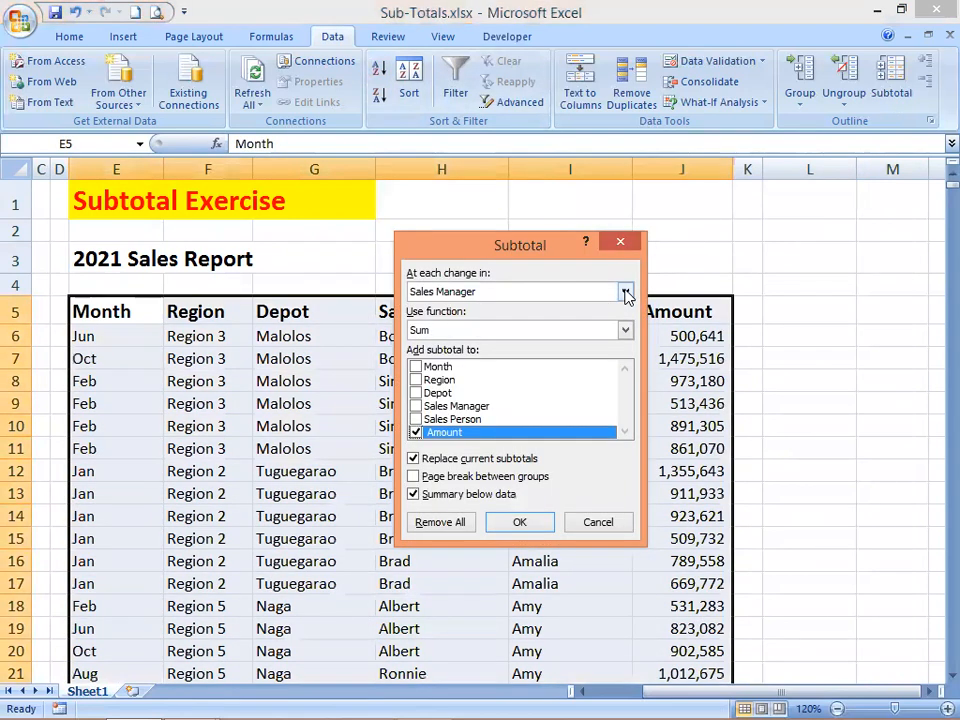
click(625, 291)
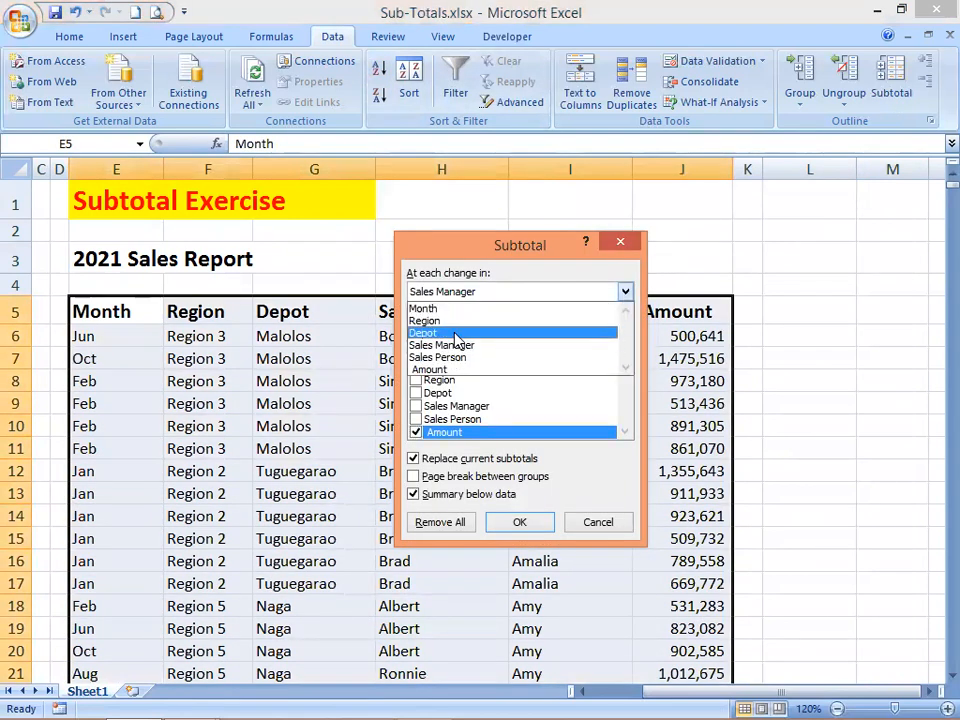
click(455, 358)
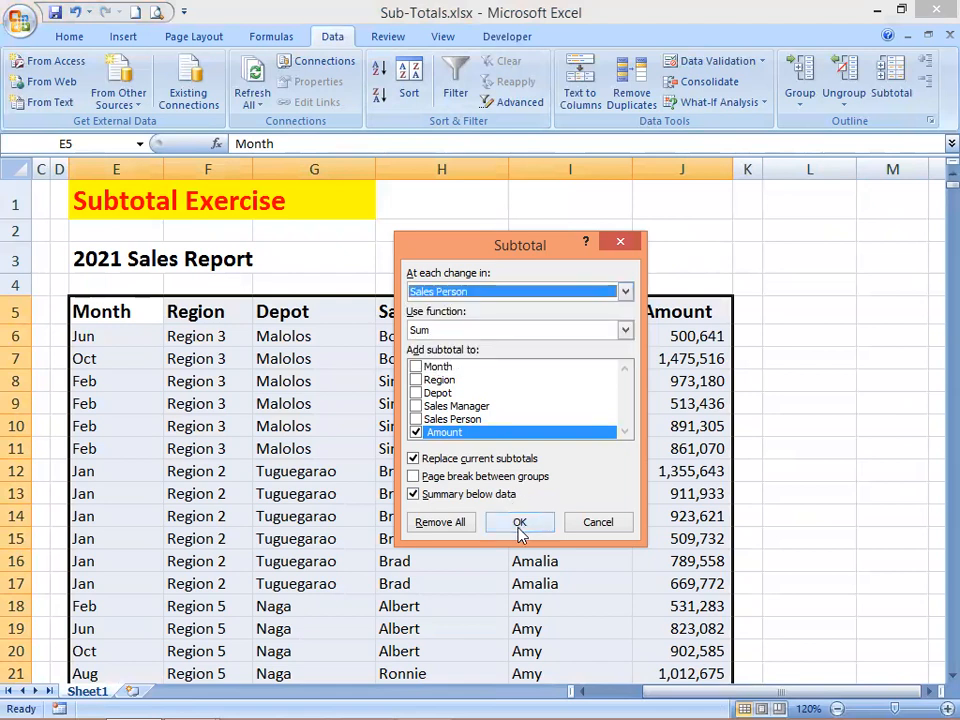
click(519, 524)
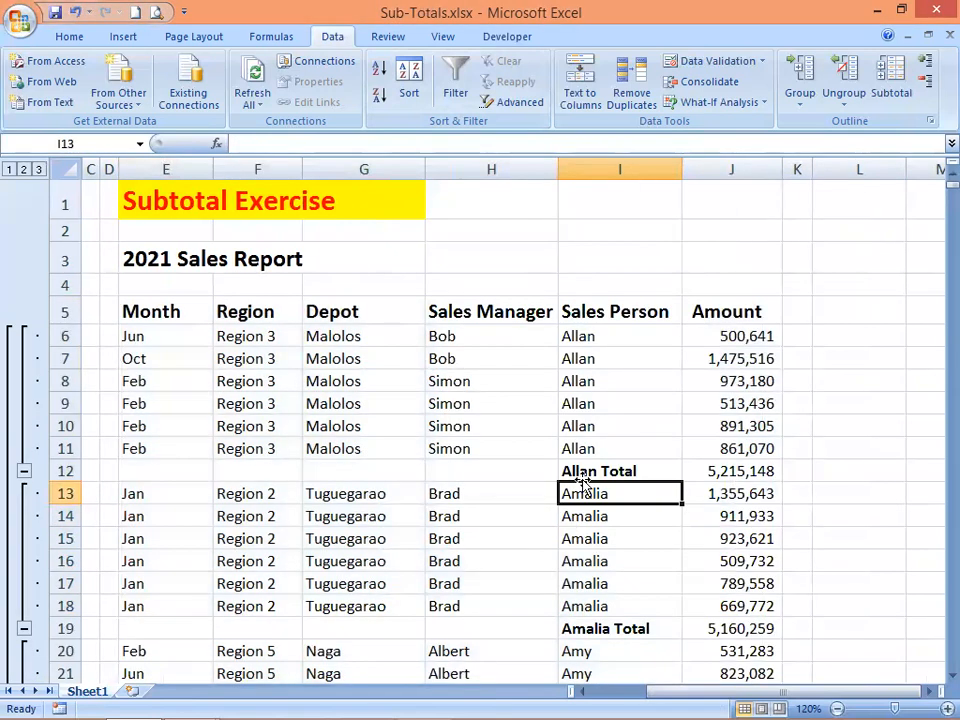
Review the total rows of the first three sales persons
click(568, 469)
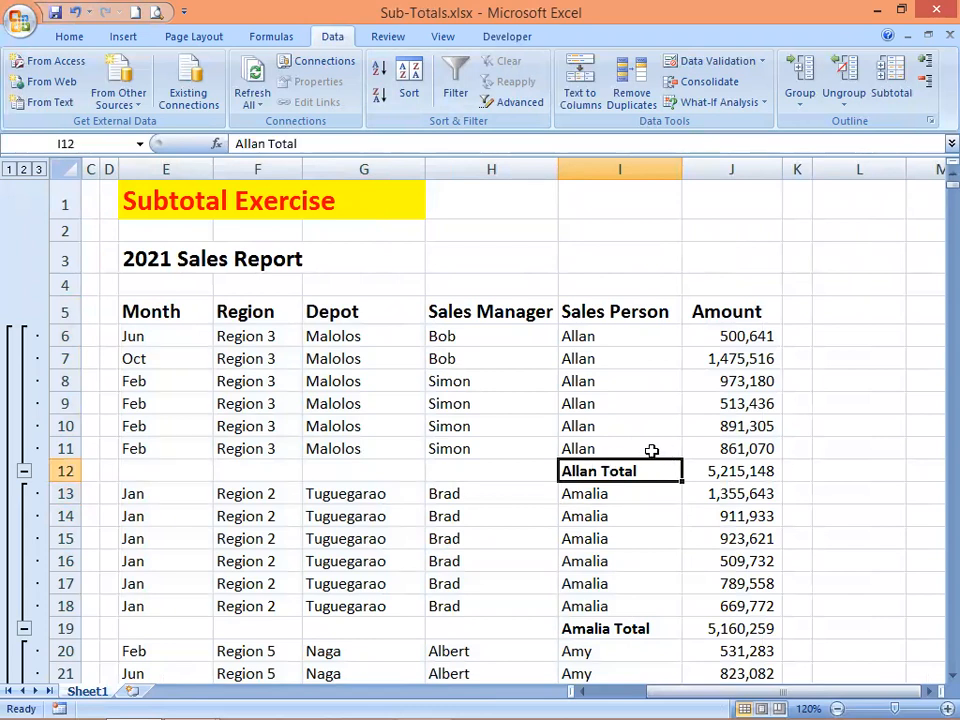
scroll(764, 430, down, 3)
scroll(763, 445, up, 1)
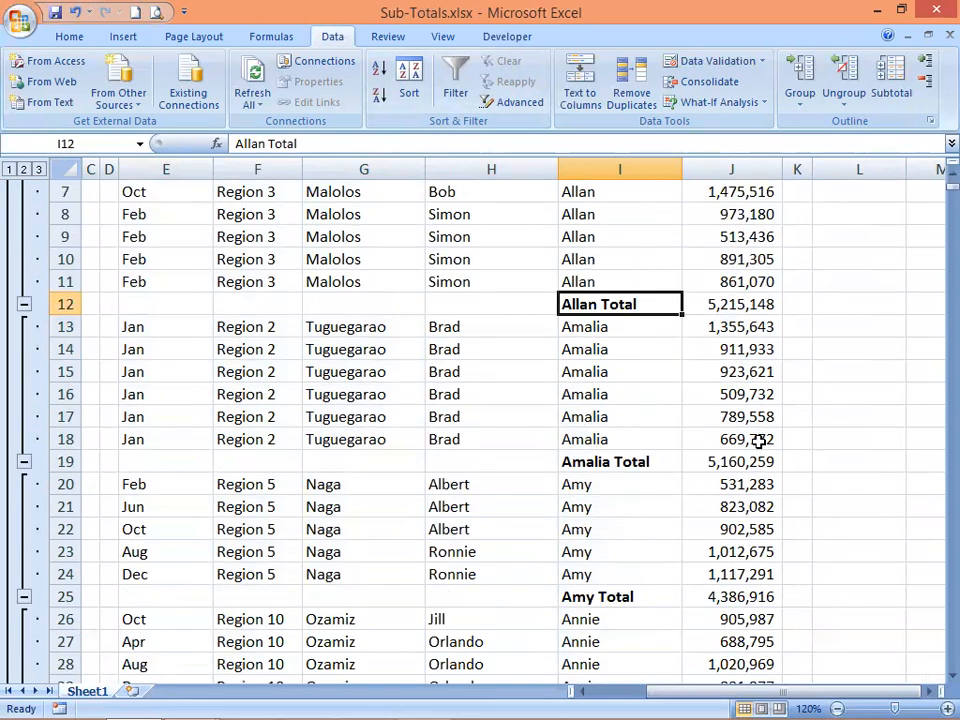
click(633, 467)
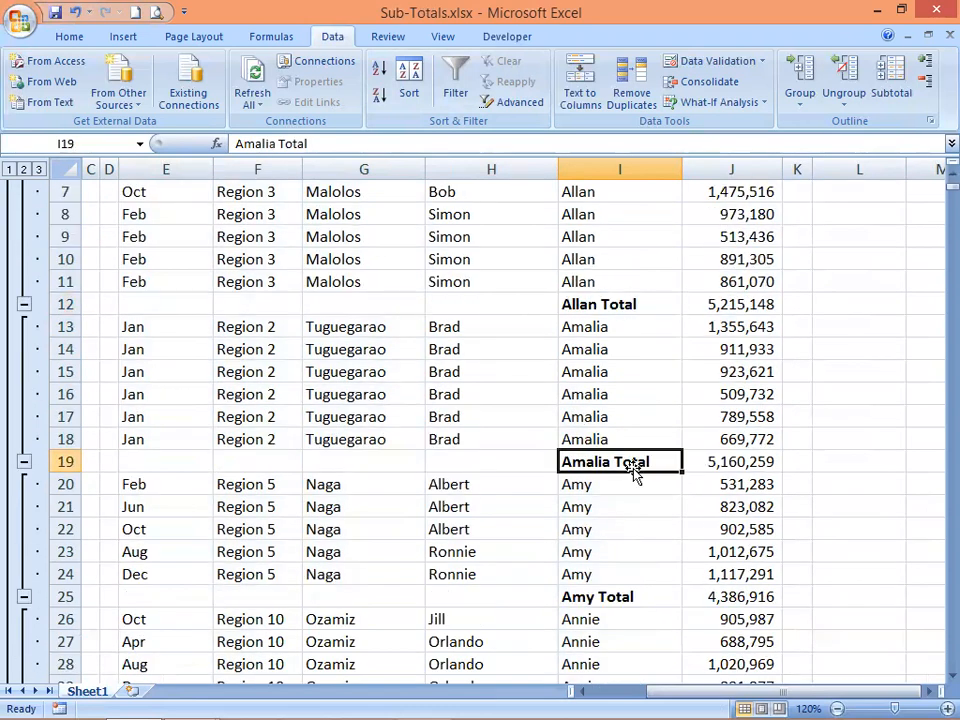
click(608, 594)
scroll(600, 557, up, 2)
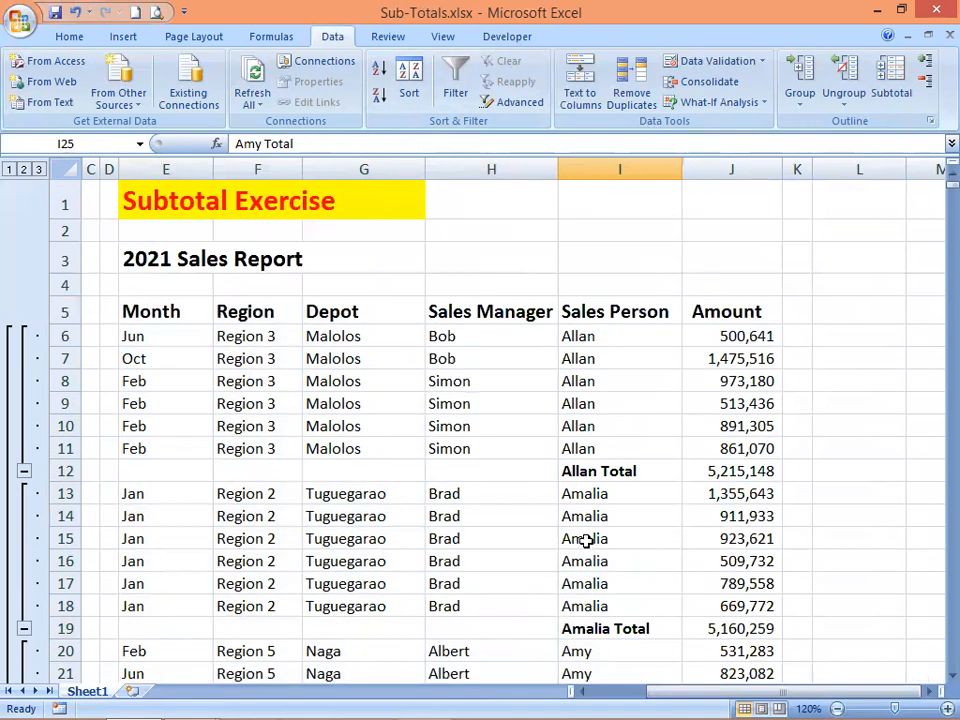
Check which region, depot and sales manager the first three sales persons' groups belong to
click(270, 424)
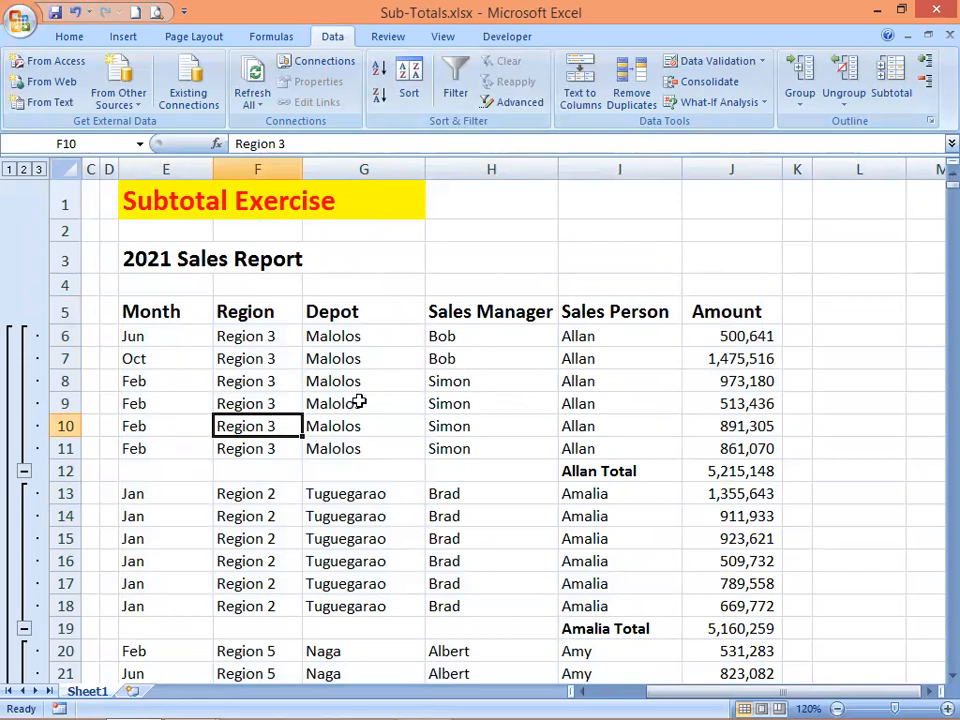
click(358, 402)
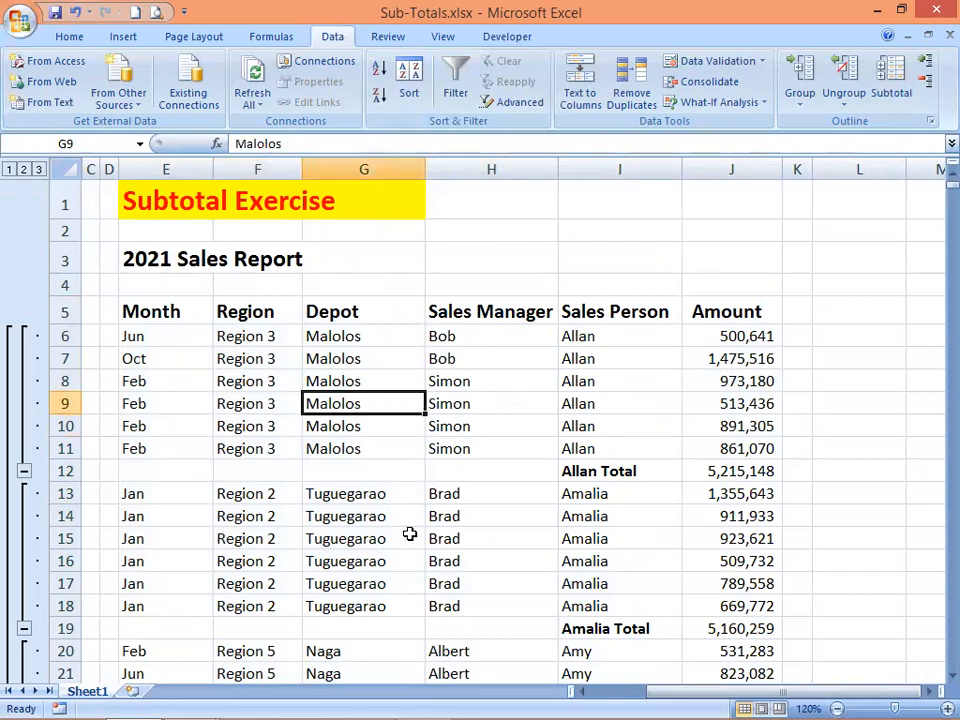
click(600, 537)
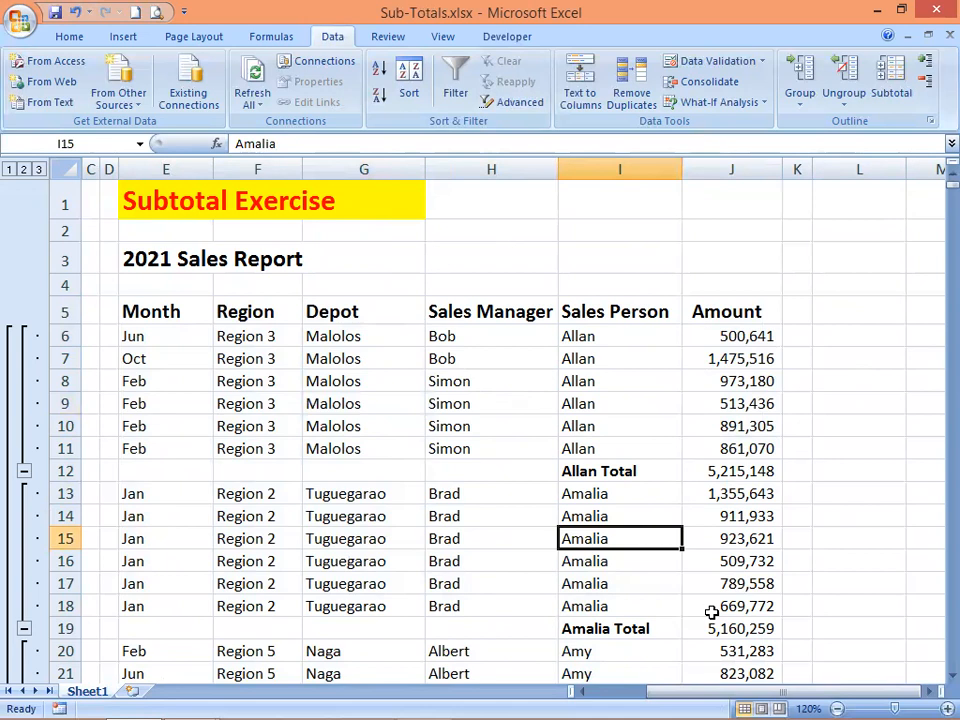
click(471, 557)
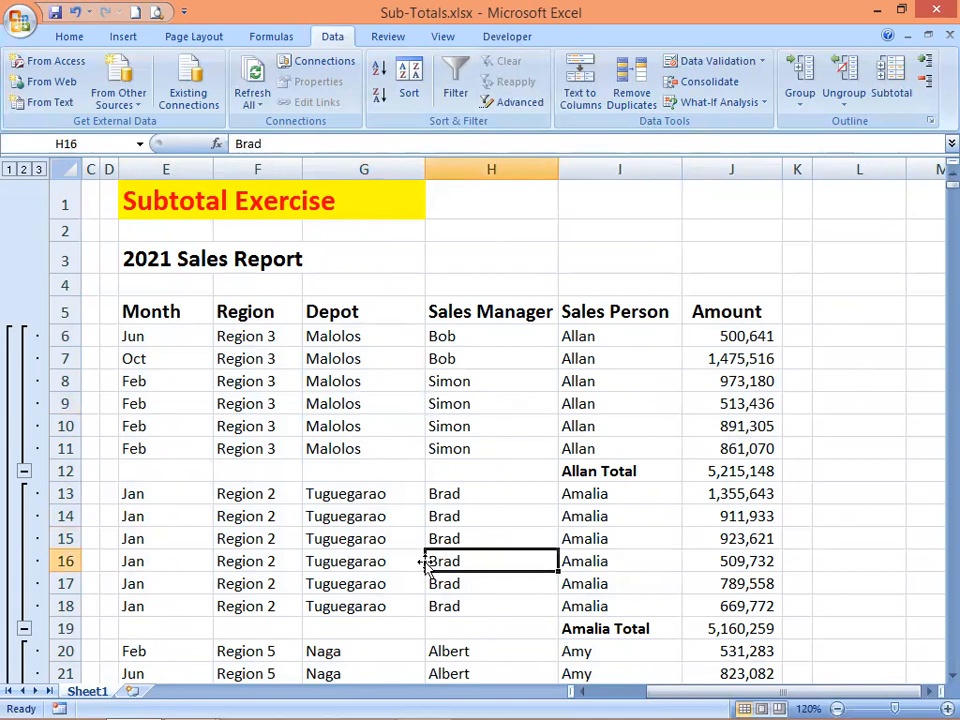
click(369, 559)
click(233, 557)
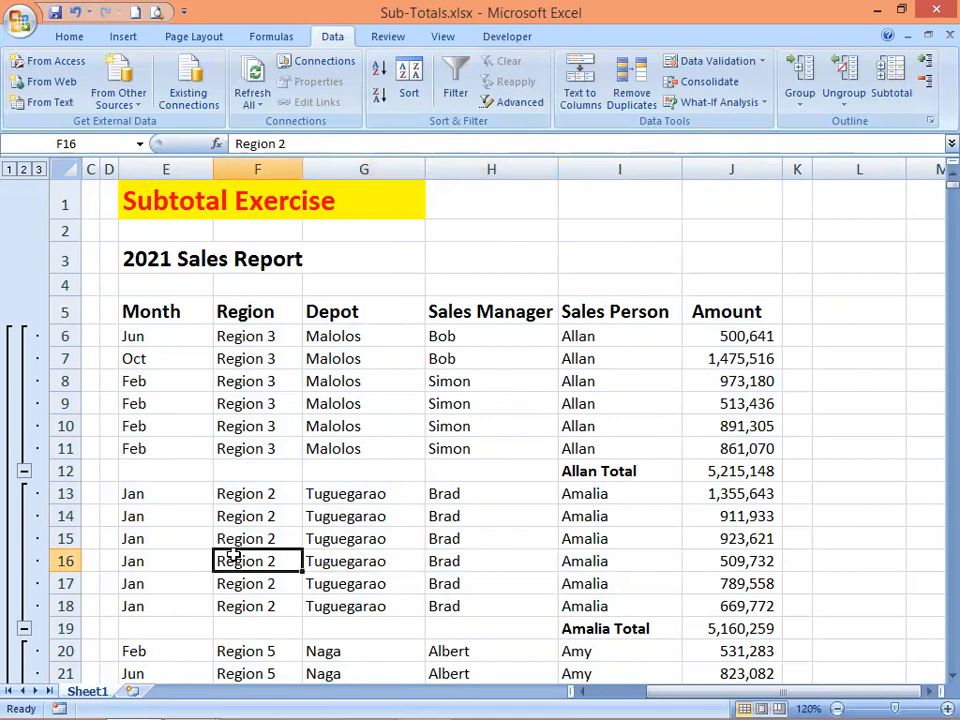
scroll(330, 562, down, 2)
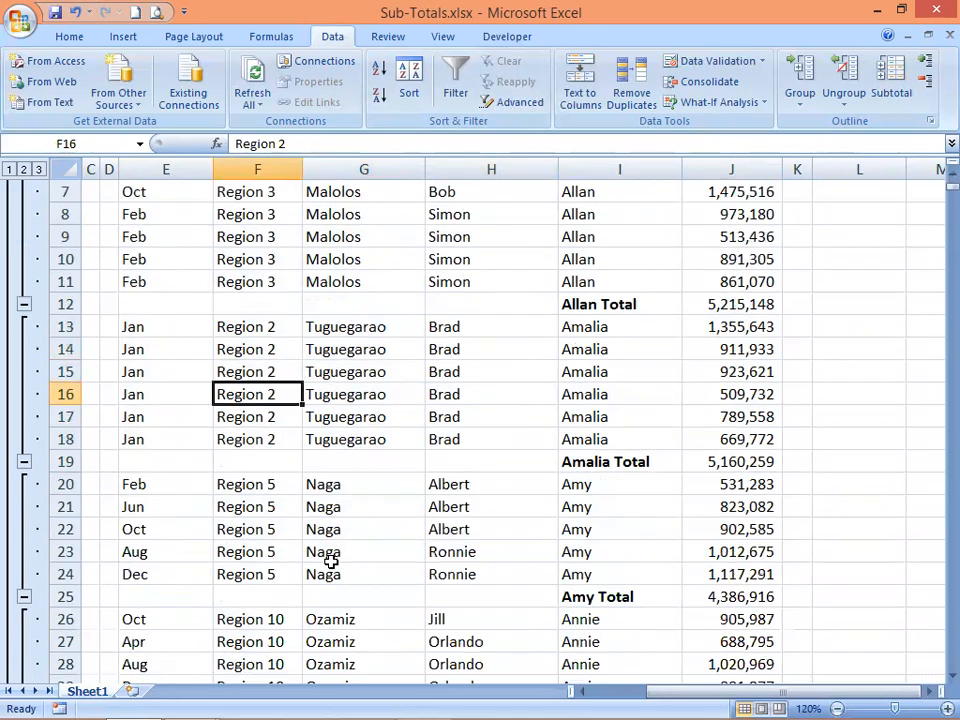
click(354, 400)
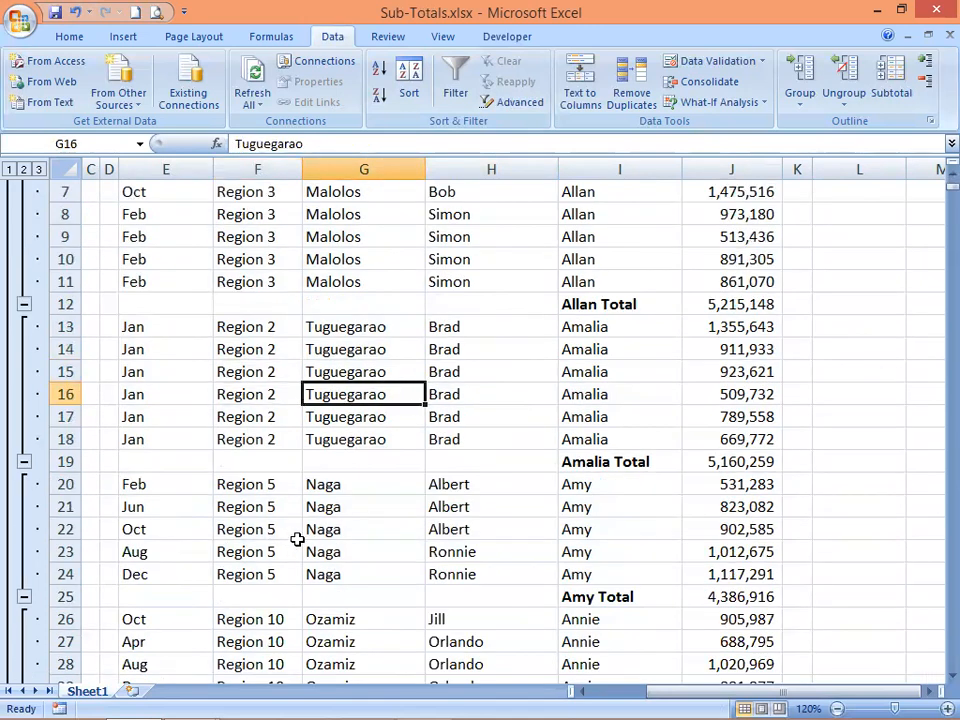
click(345, 546)
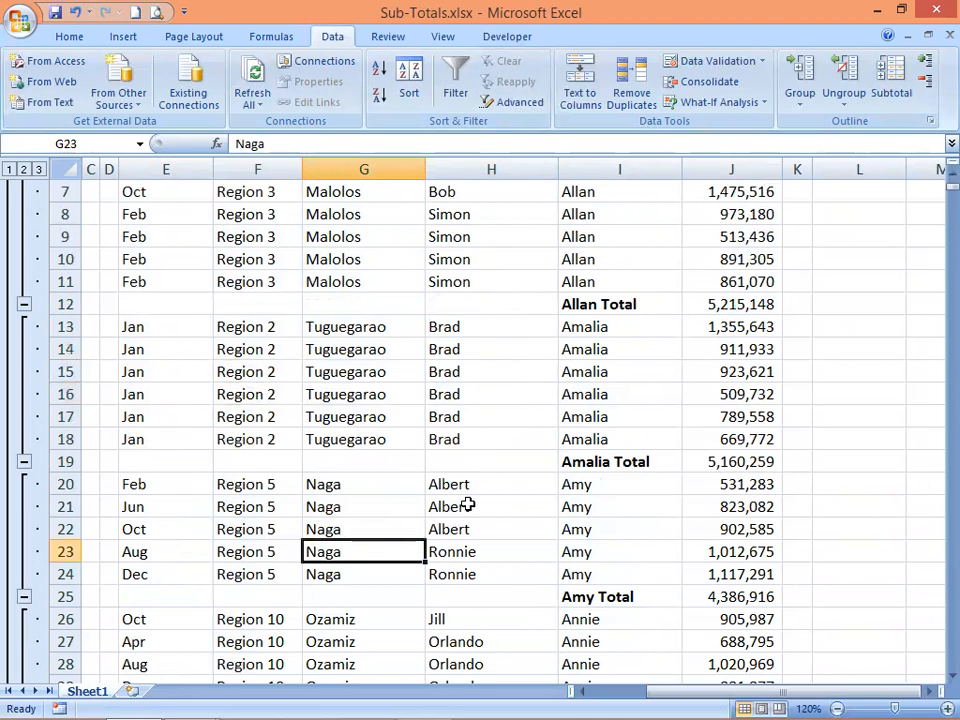
Check the sales managers listed in the first three sales persons' groups and the subtotal formula of the third group
scroll(477, 500, up, 2)
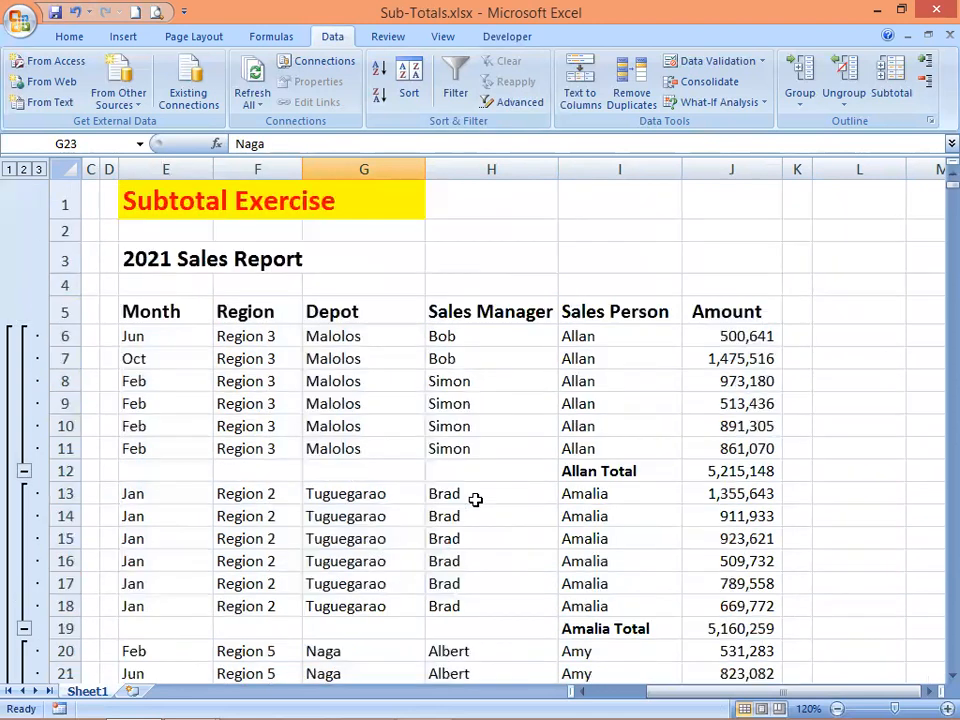
click(464, 340)
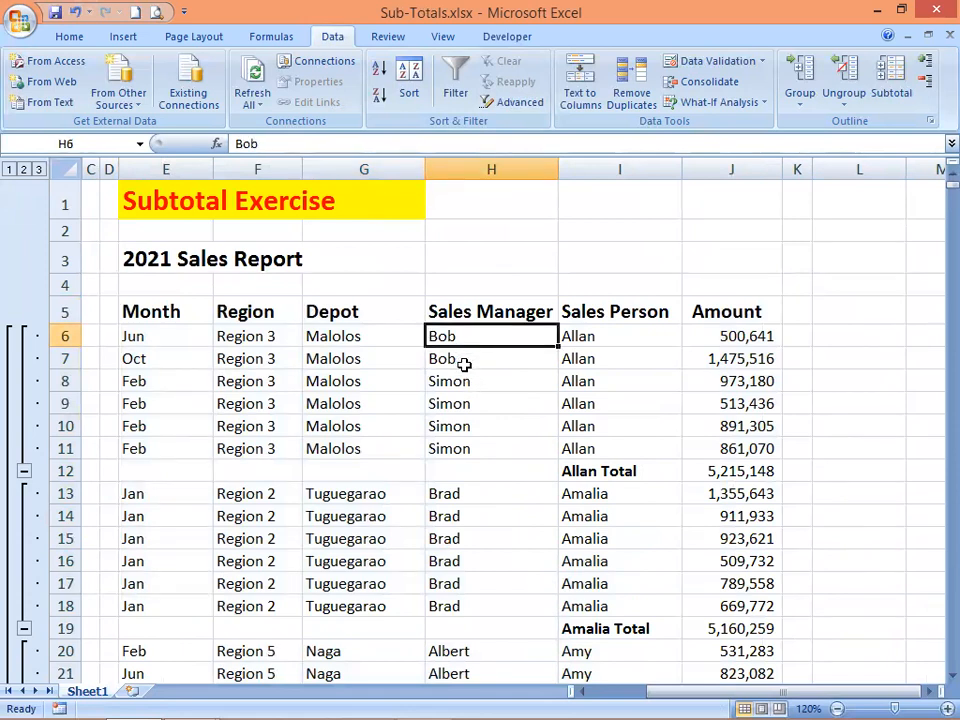
click(483, 405)
click(447, 514)
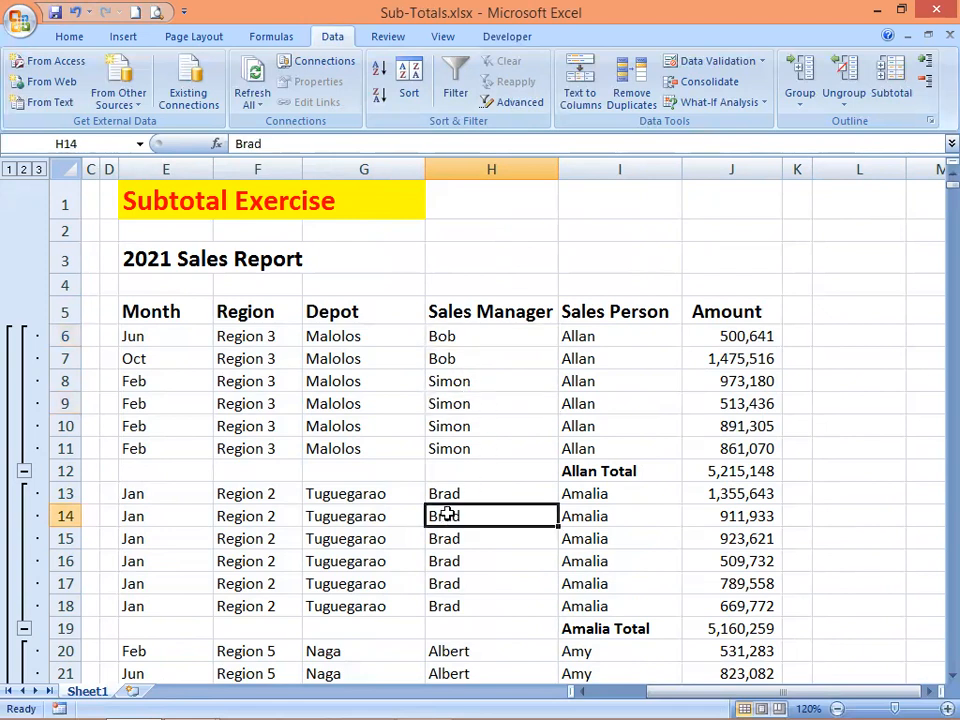
scroll(452, 505, down, 3)
click(455, 438)
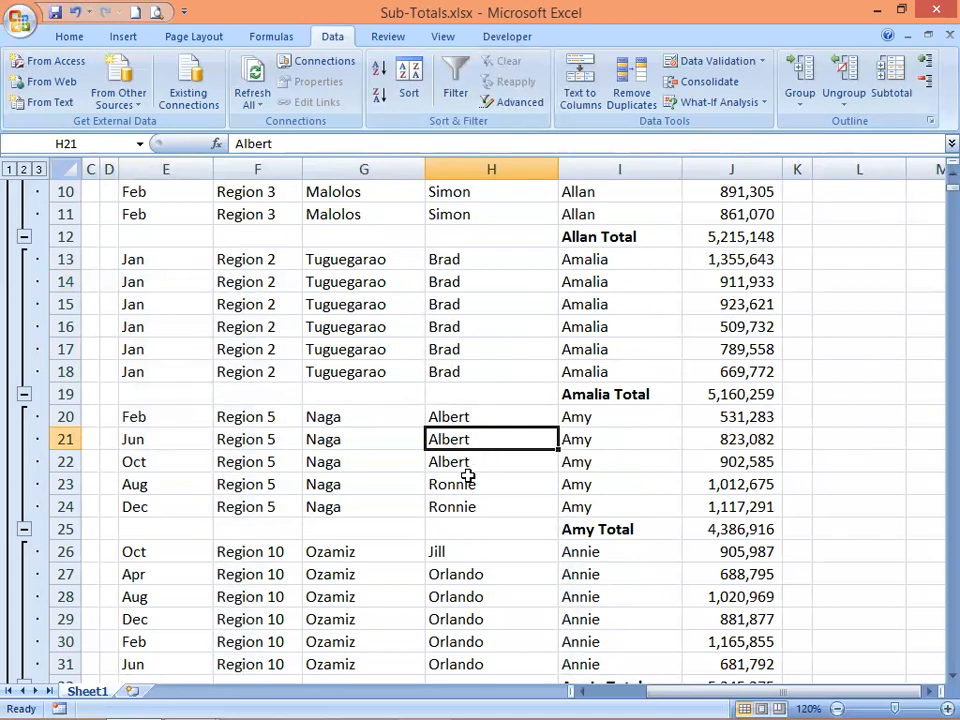
drag(600, 420, 598, 503)
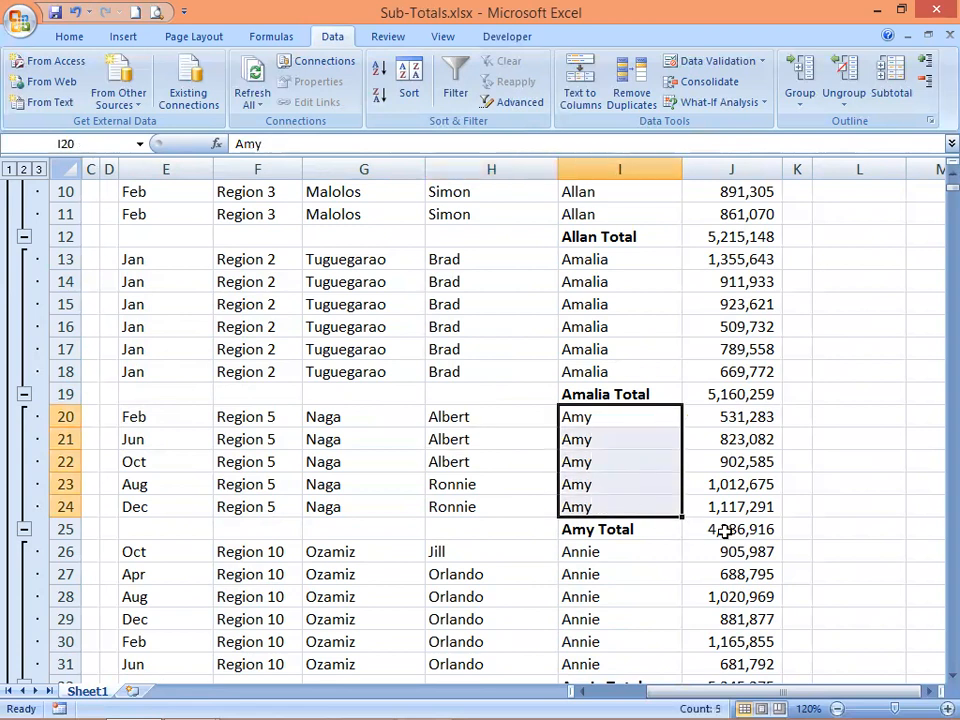
click(670, 531)
click(716, 531)
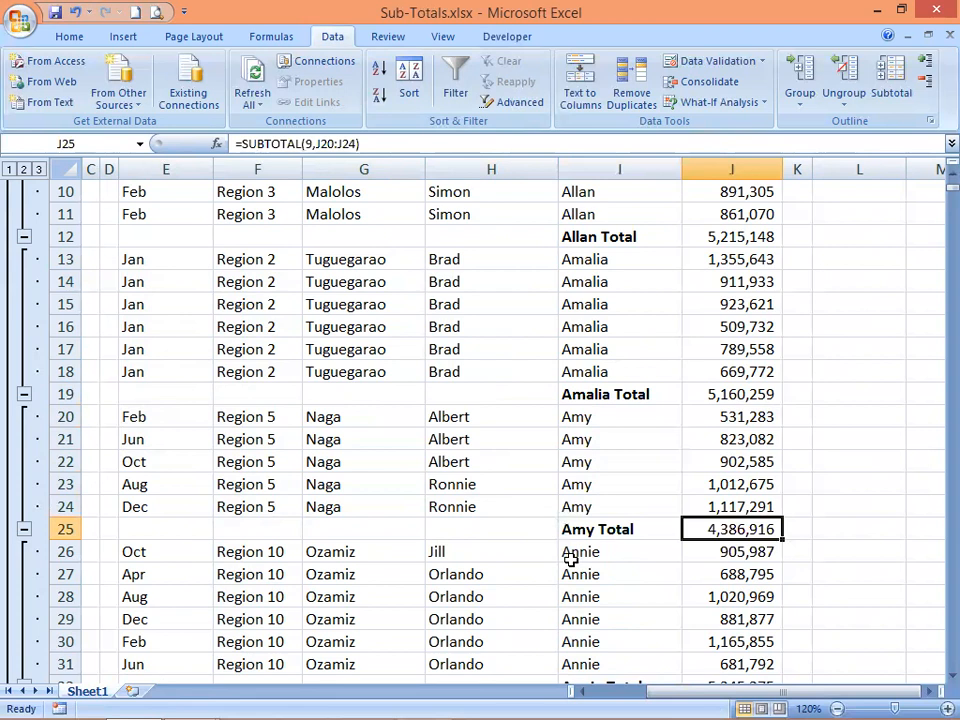
View the sales person subtotals at outline levels 2 and 1, and expand back to all detail rows at level 3
scroll(551, 542, up, 3)
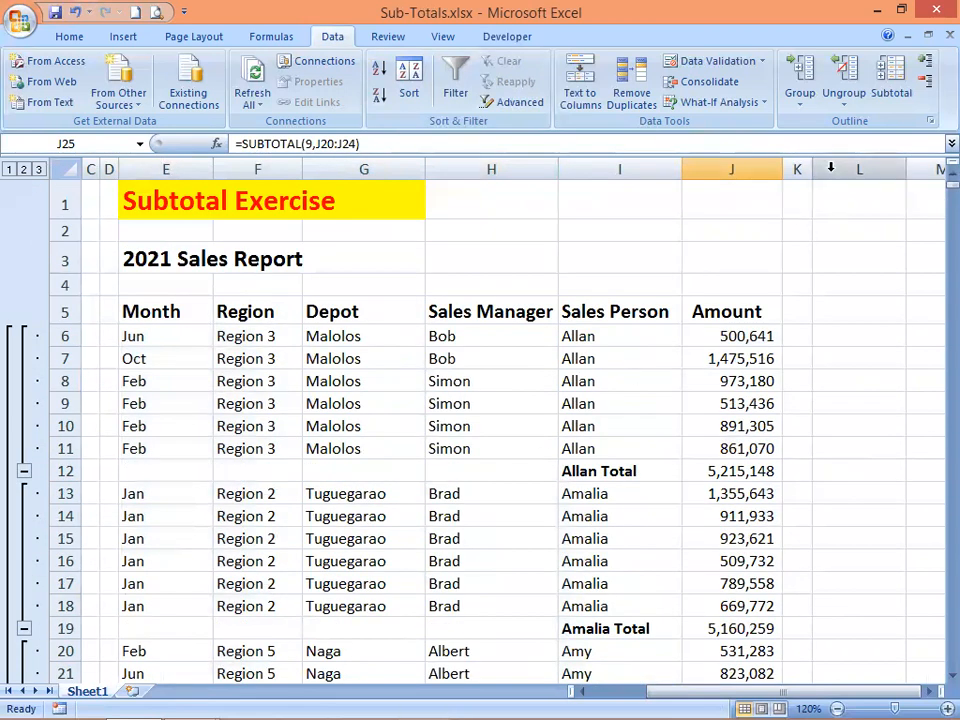
click(24, 170)
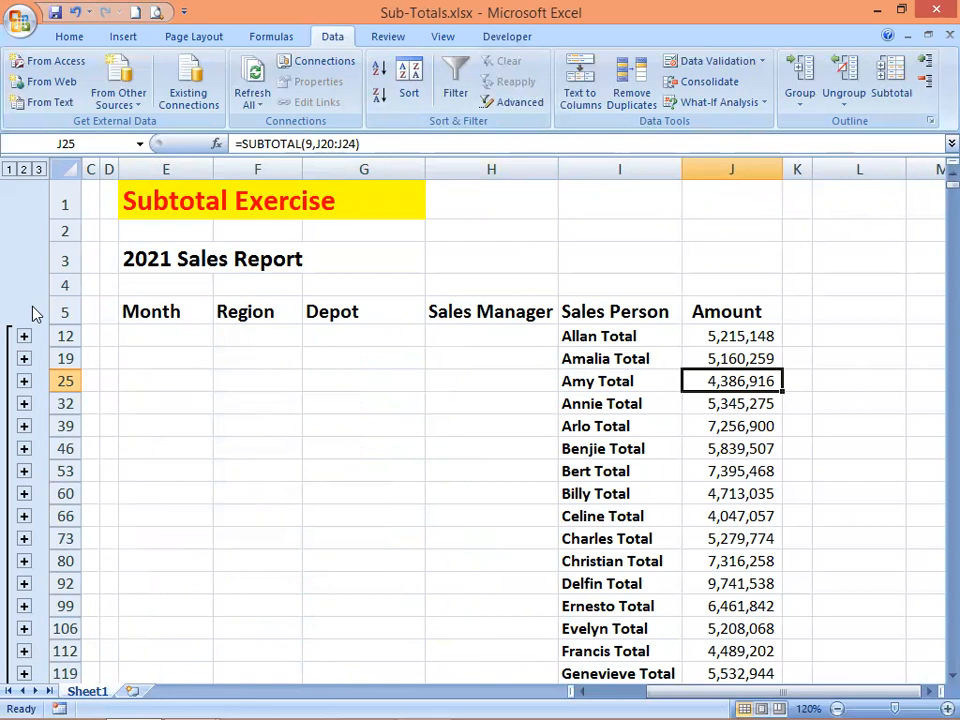
click(8, 170)
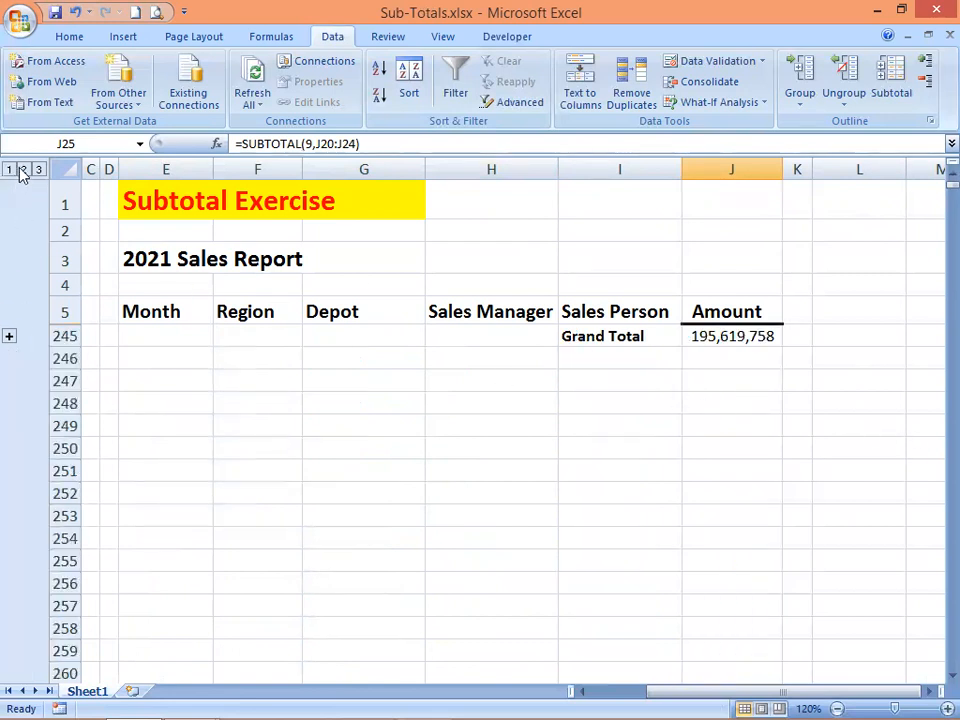
click(23, 170)
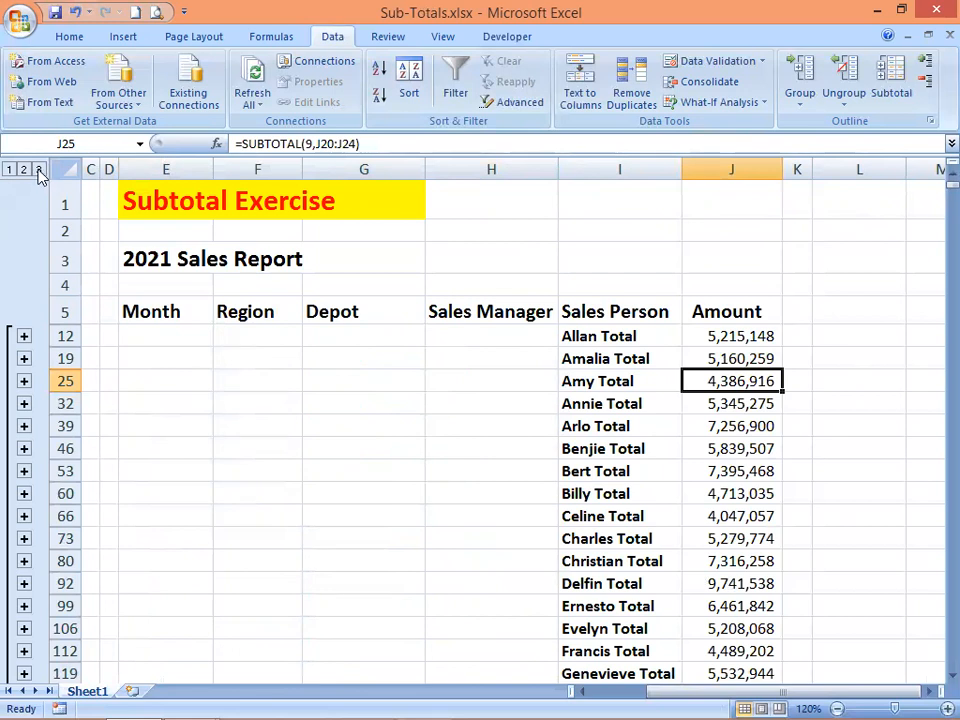
click(39, 170)
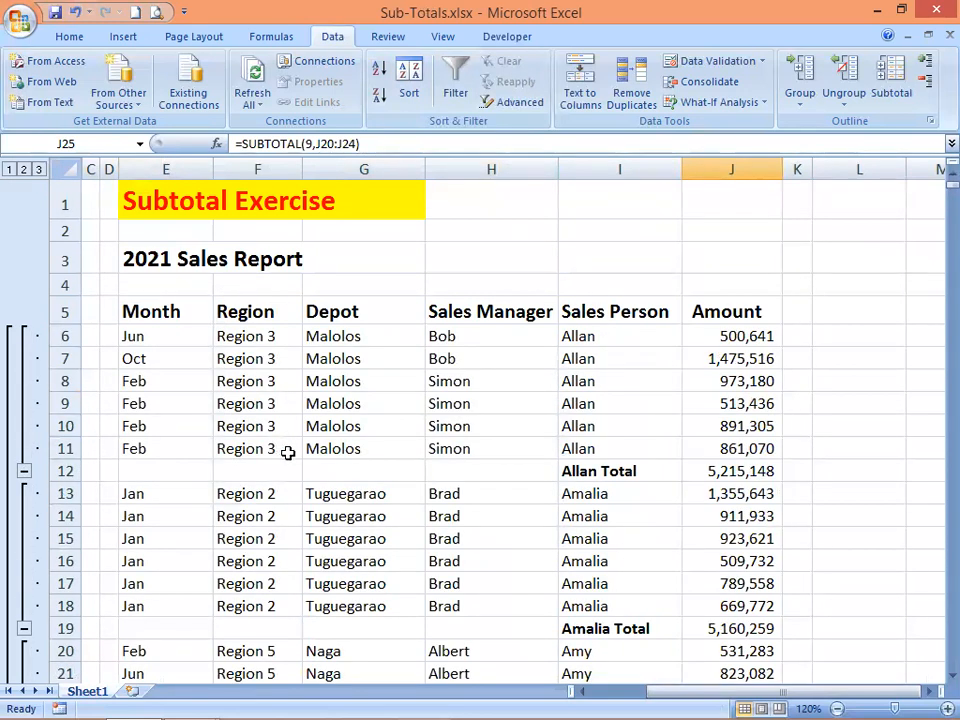
scroll(300, 466, down, 3)
scroll(311, 478, up, 3)
scroll(311, 478, down, 4)
scroll(311, 478, up, 4)
Remove all sales person subtotals from the sales table
click(883, 80)
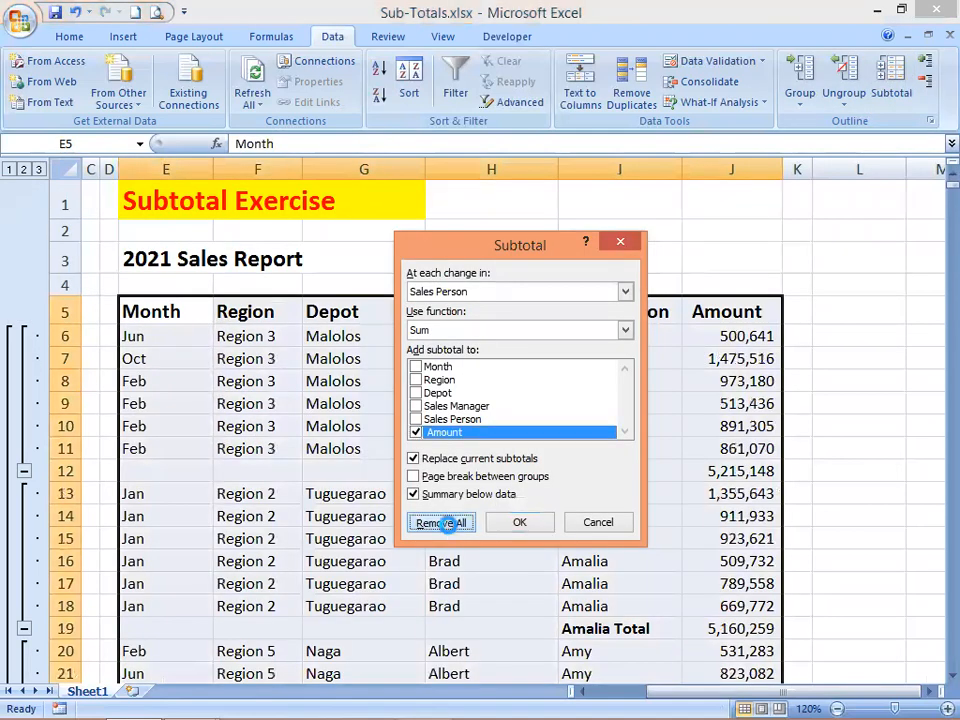
click(450, 532)
click(167, 471)
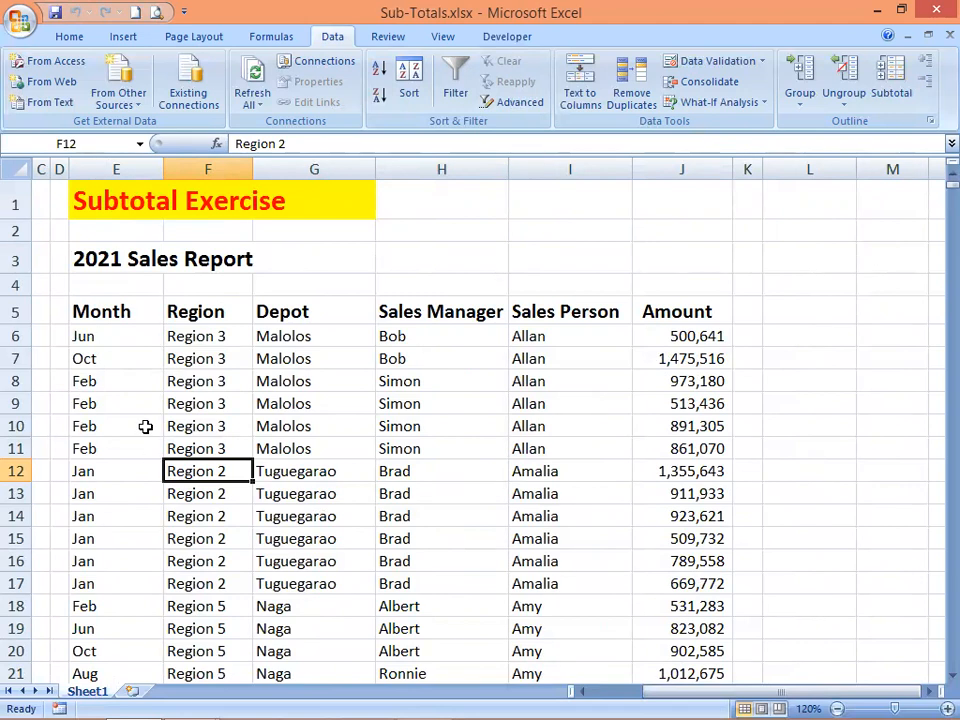
Examine the Region and Depot entries in the first rows of the sales table
click(190, 404)
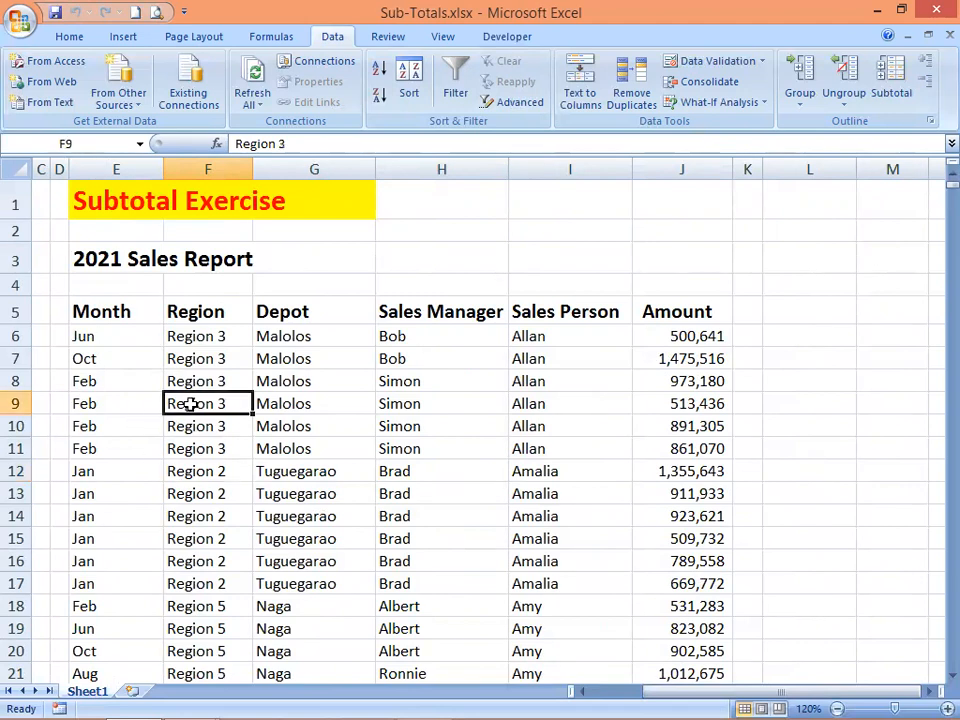
click(285, 427)
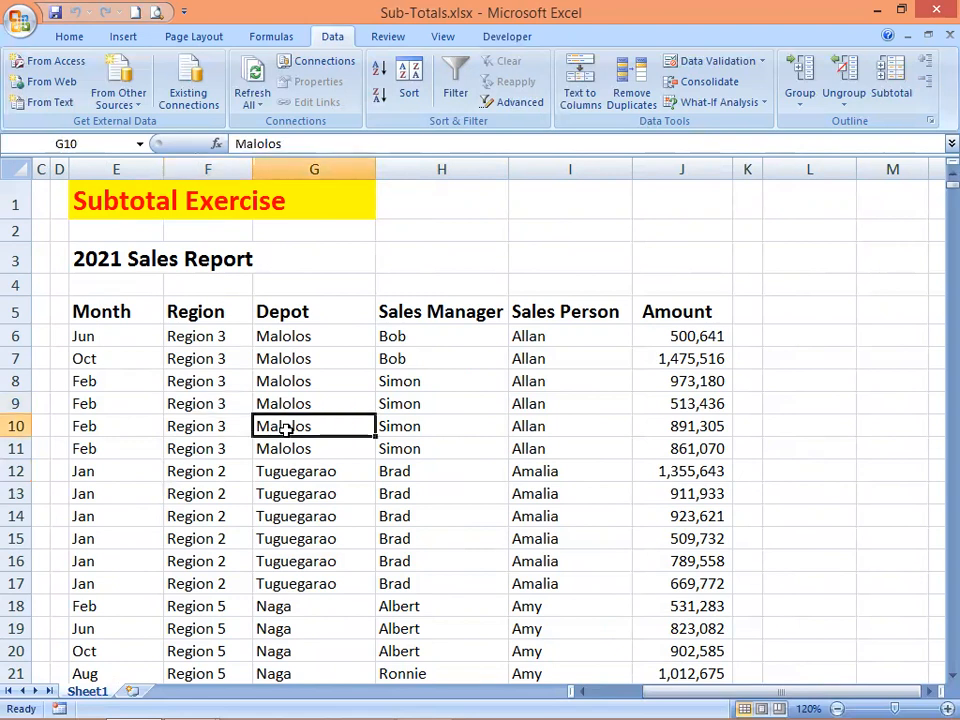
click(206, 448)
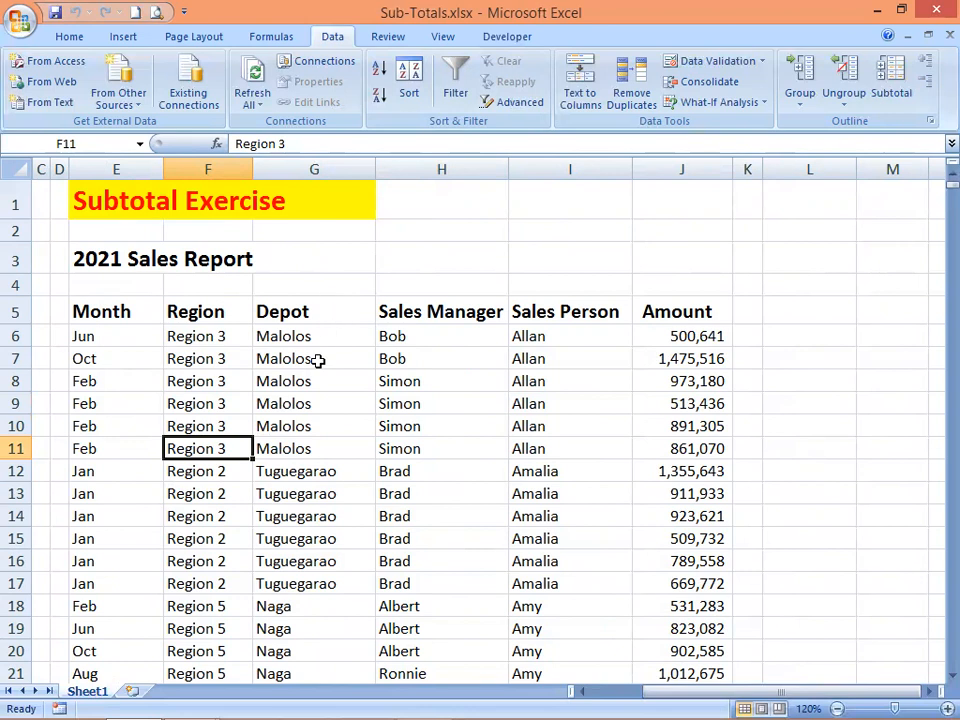
click(222, 384)
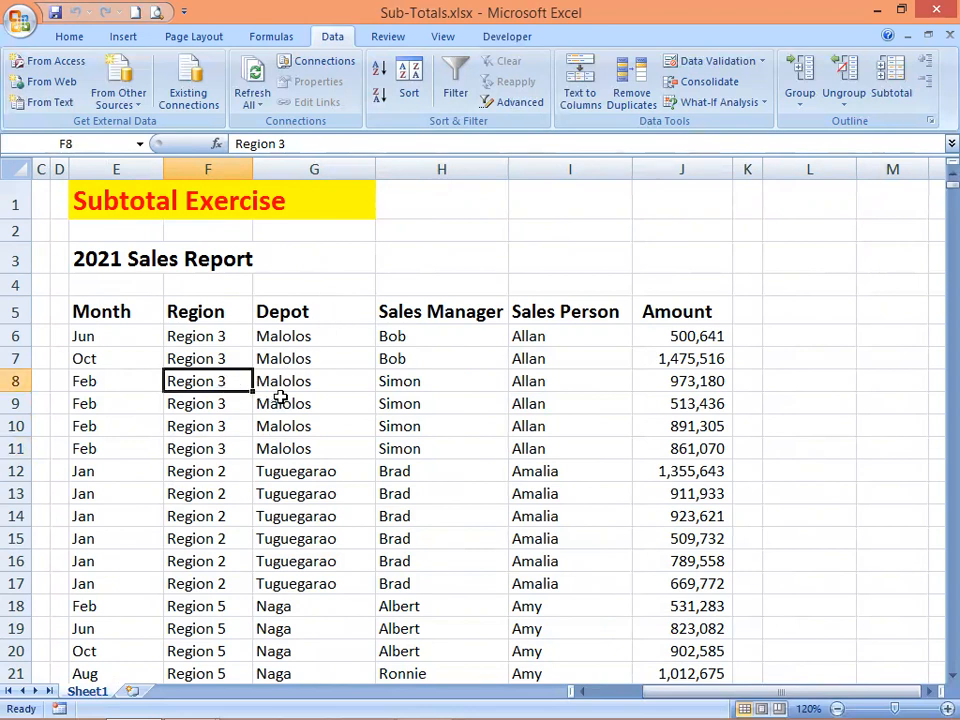
click(209, 446)
click(281, 443)
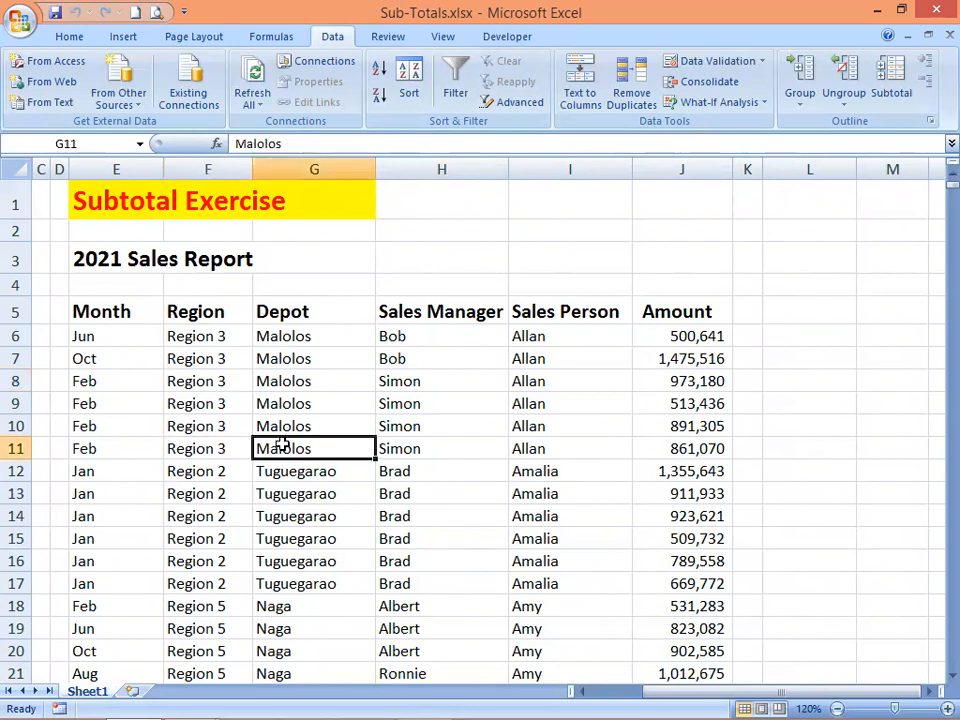
Sort the sales table by Region and then by Depot, both on values in A to Z order
click(211, 448)
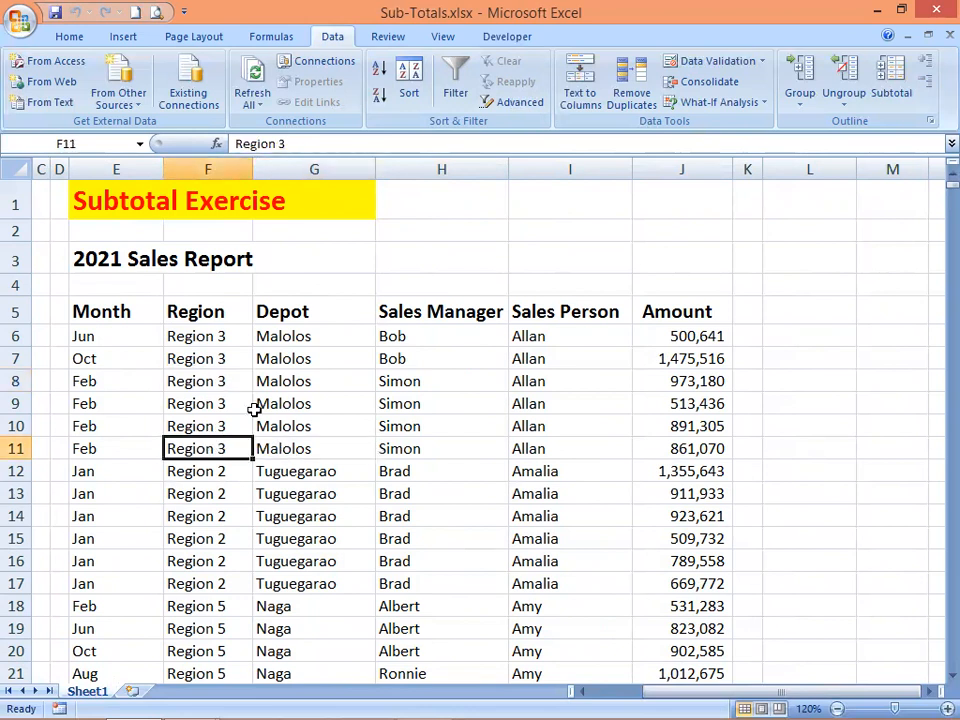
click(411, 80)
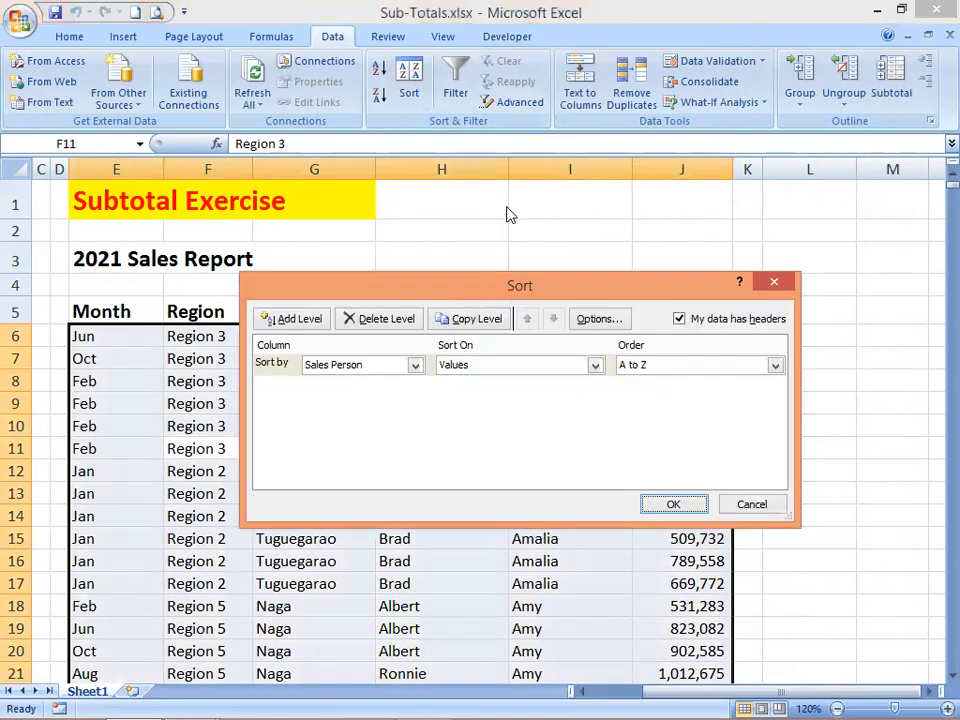
drag(510, 285, 517, 205)
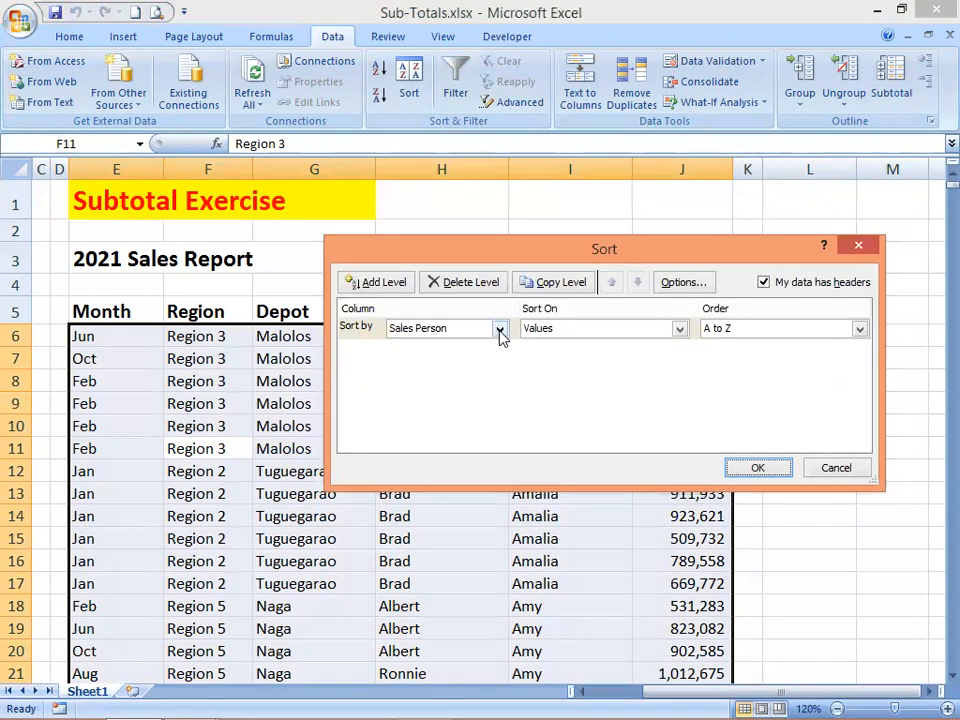
click(500, 330)
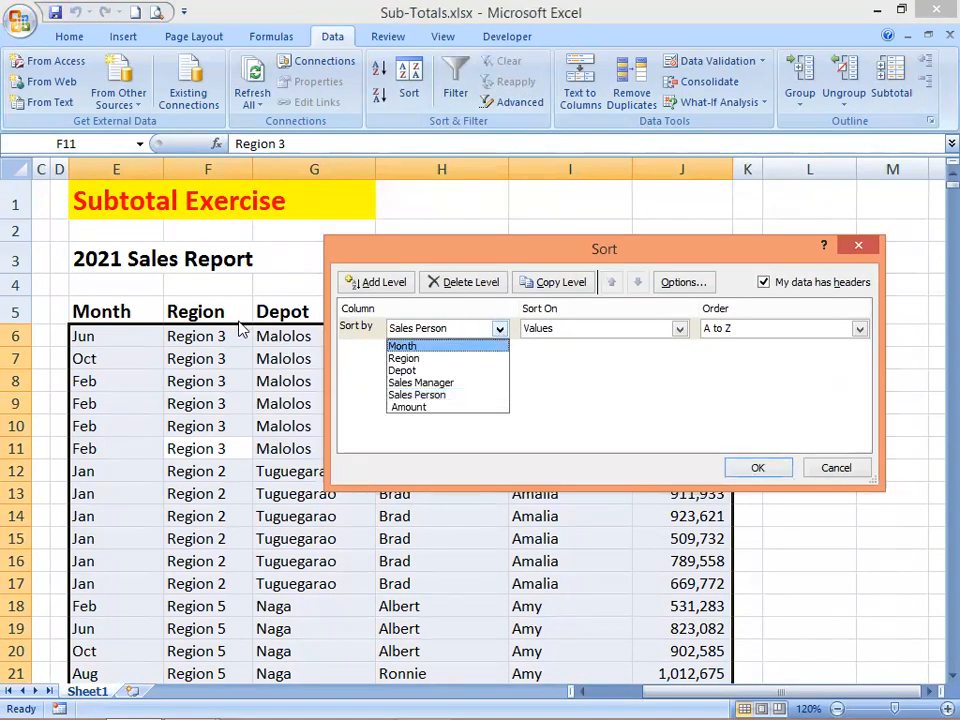
click(420, 359)
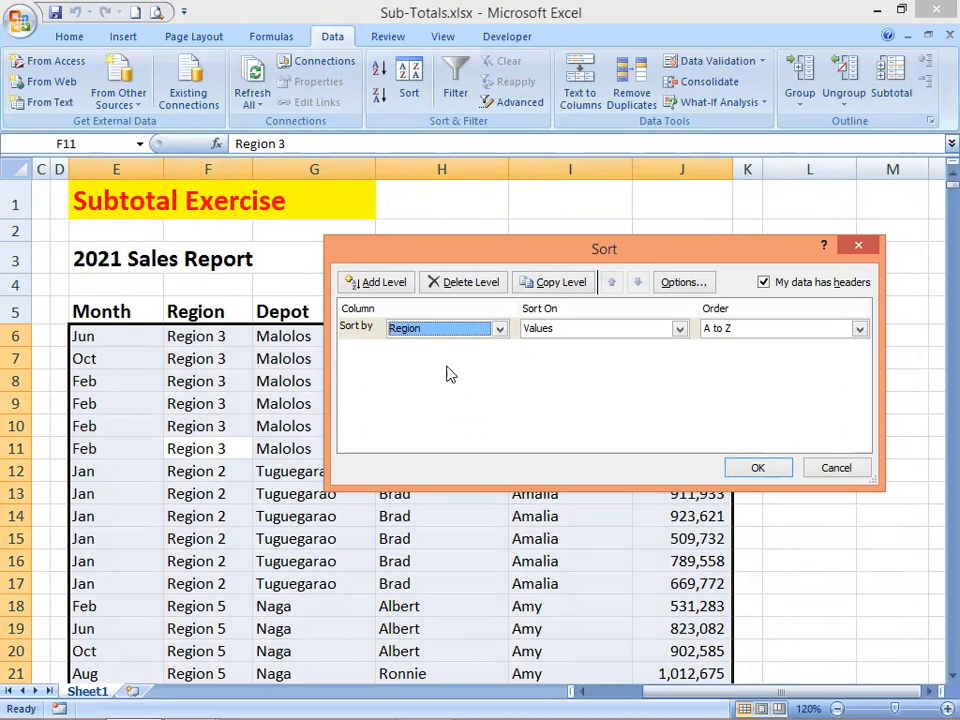
click(383, 284)
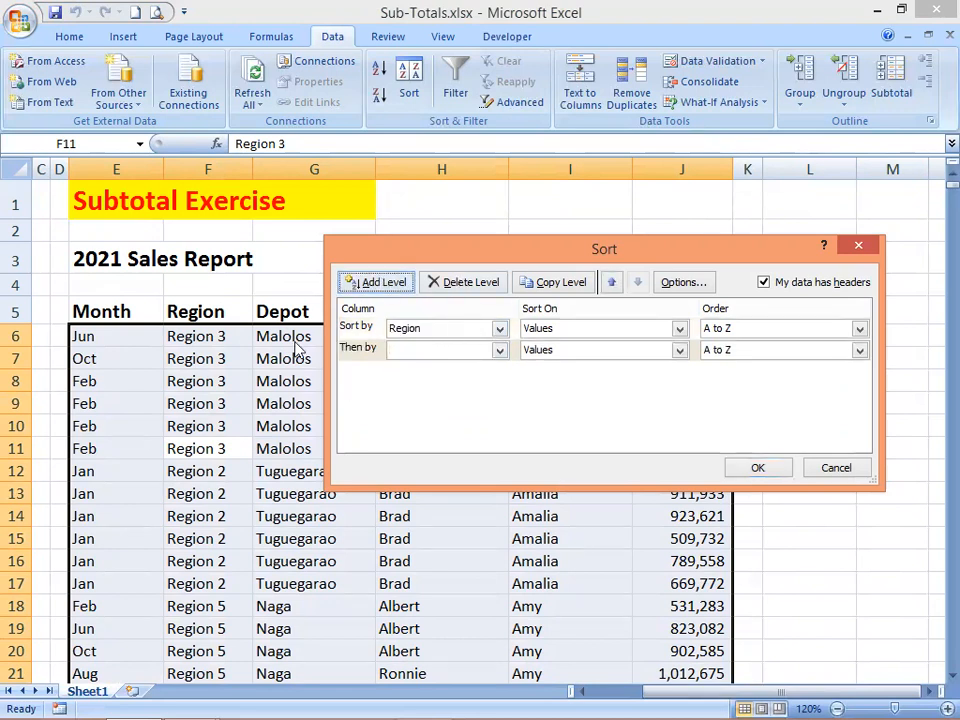
click(499, 349)
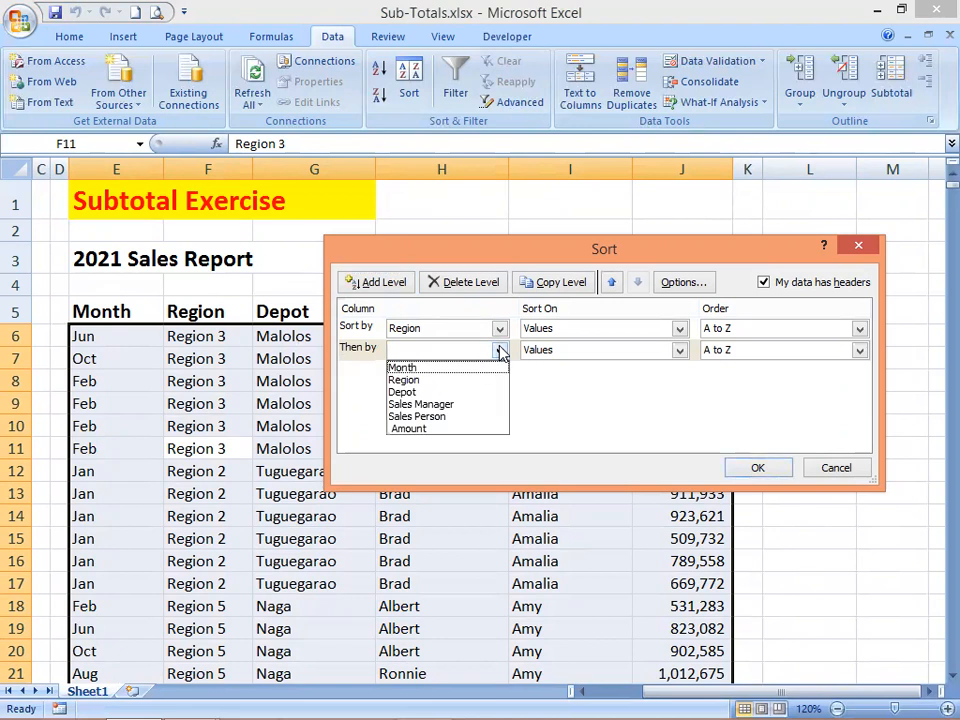
click(428, 392)
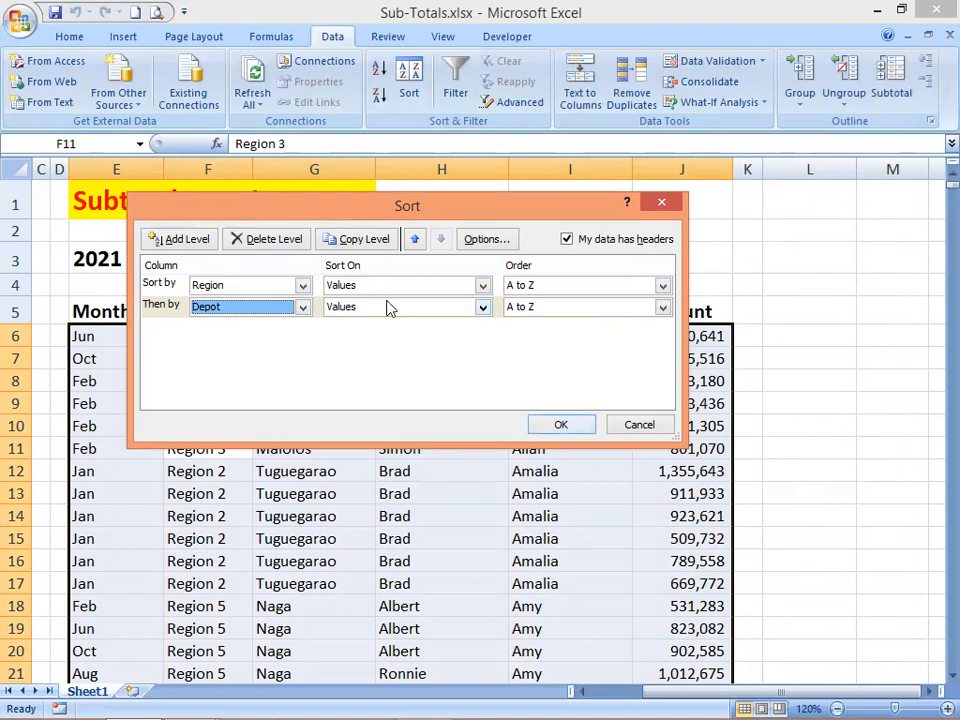
click(483, 286)
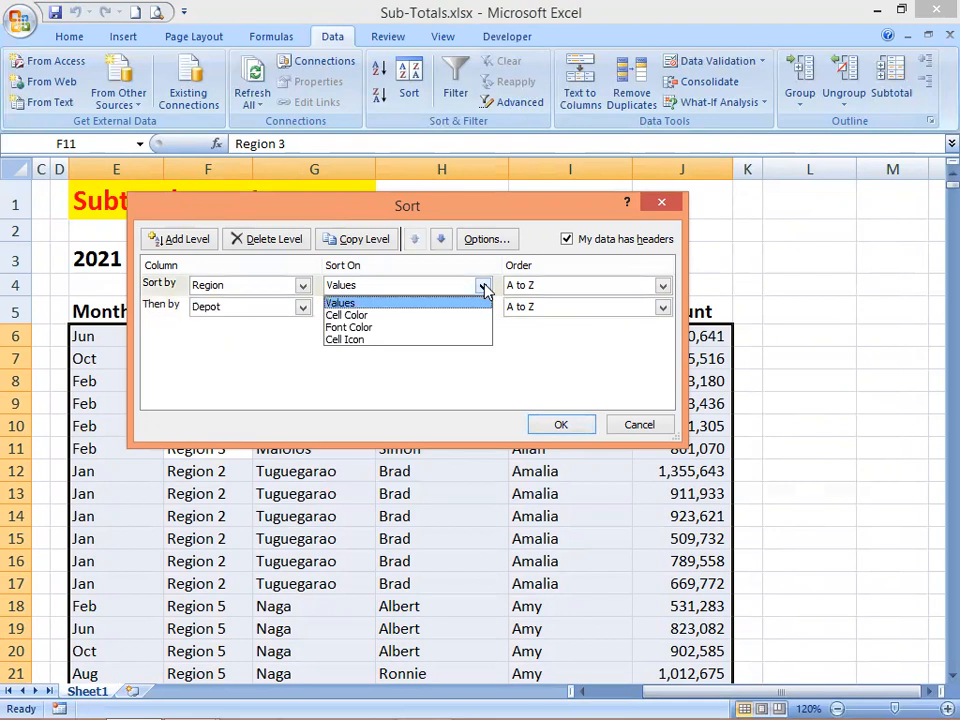
click(385, 303)
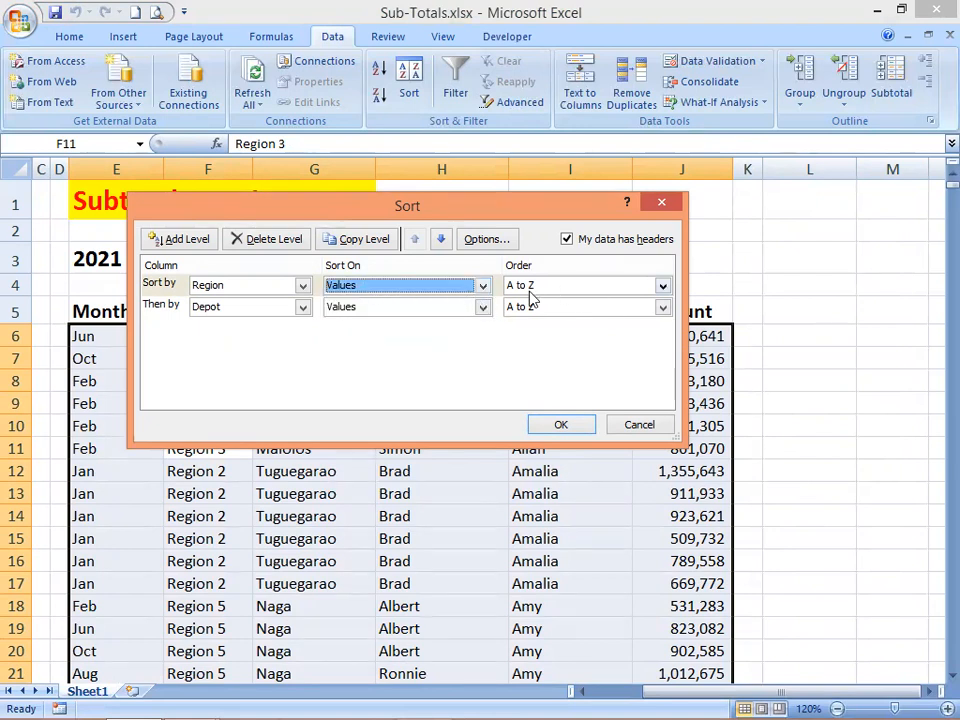
click(557, 425)
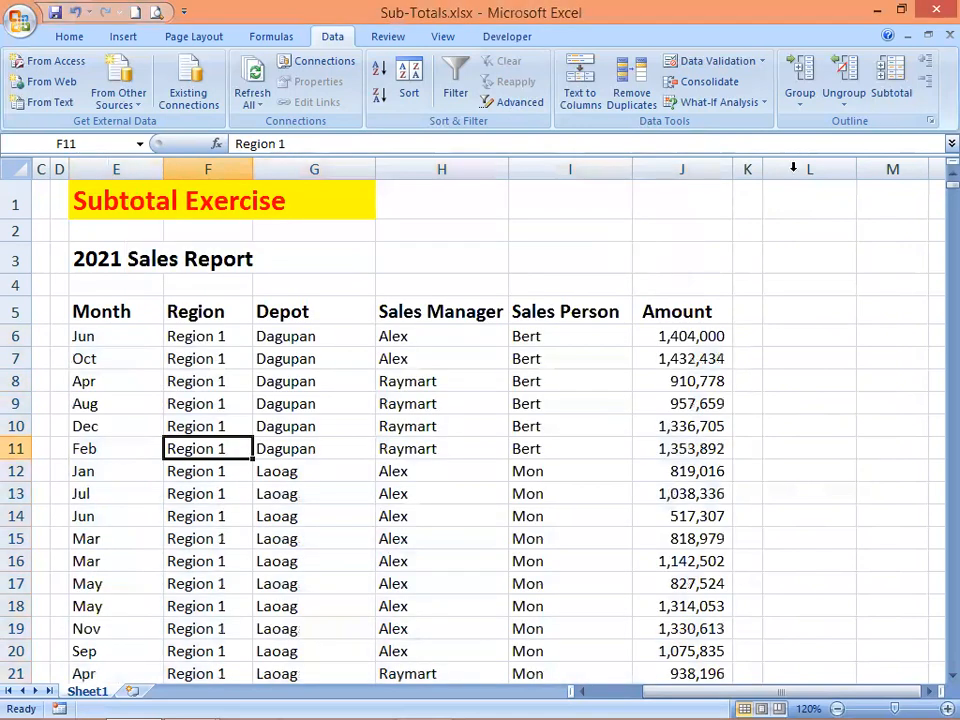
Add Sum subtotals of Amount at each change in Region, without replacing current subtotals and with the summary below the data
click(886, 100)
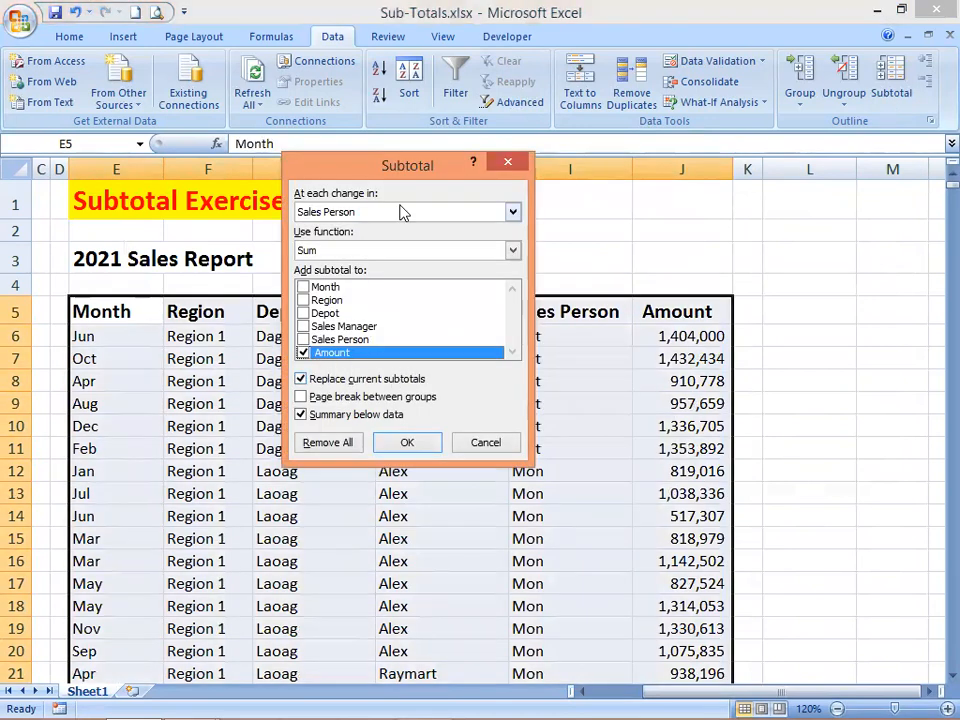
drag(485, 163, 601, 148)
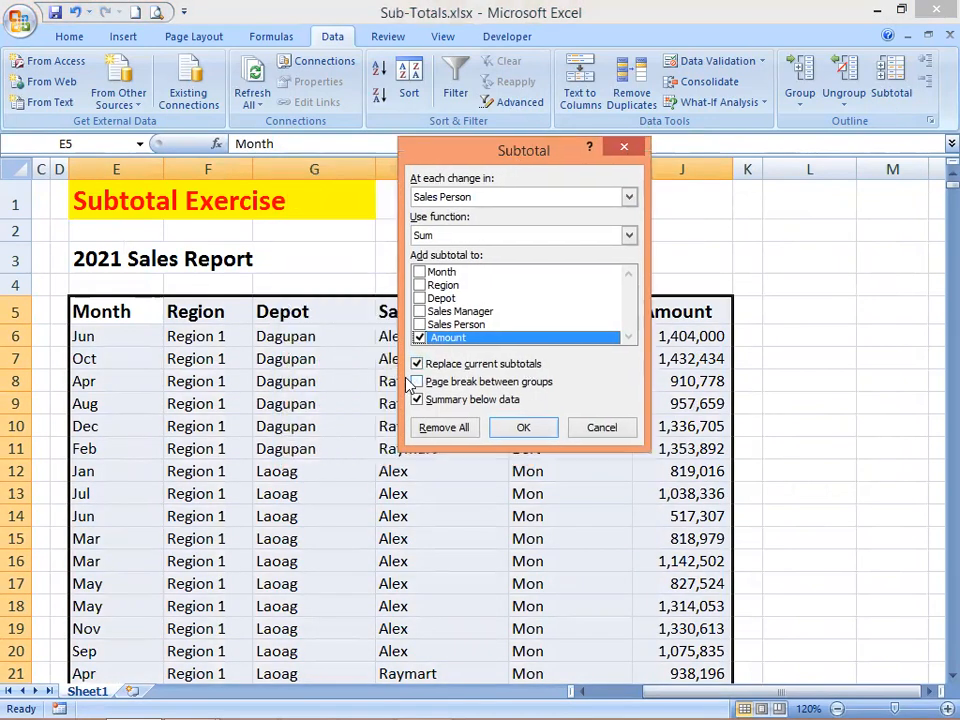
click(418, 365)
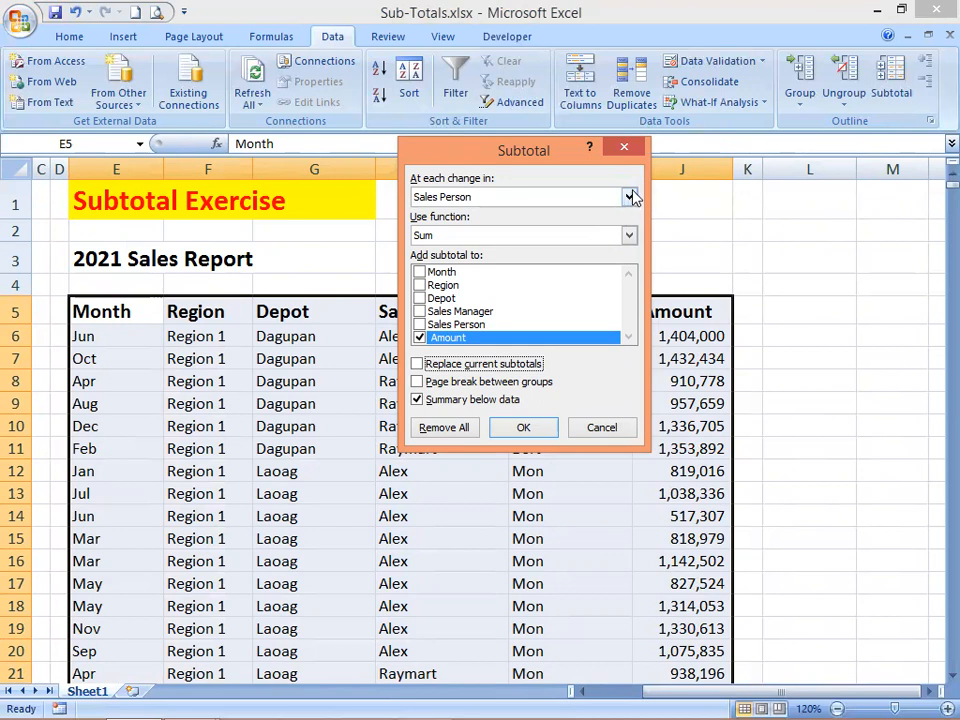
click(629, 197)
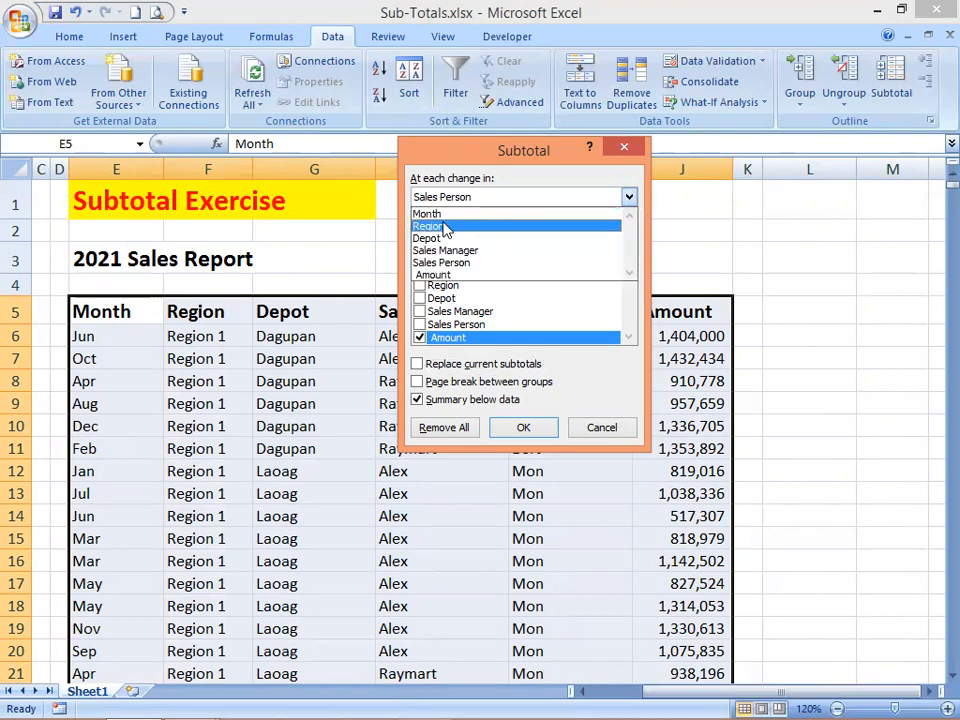
click(445, 229)
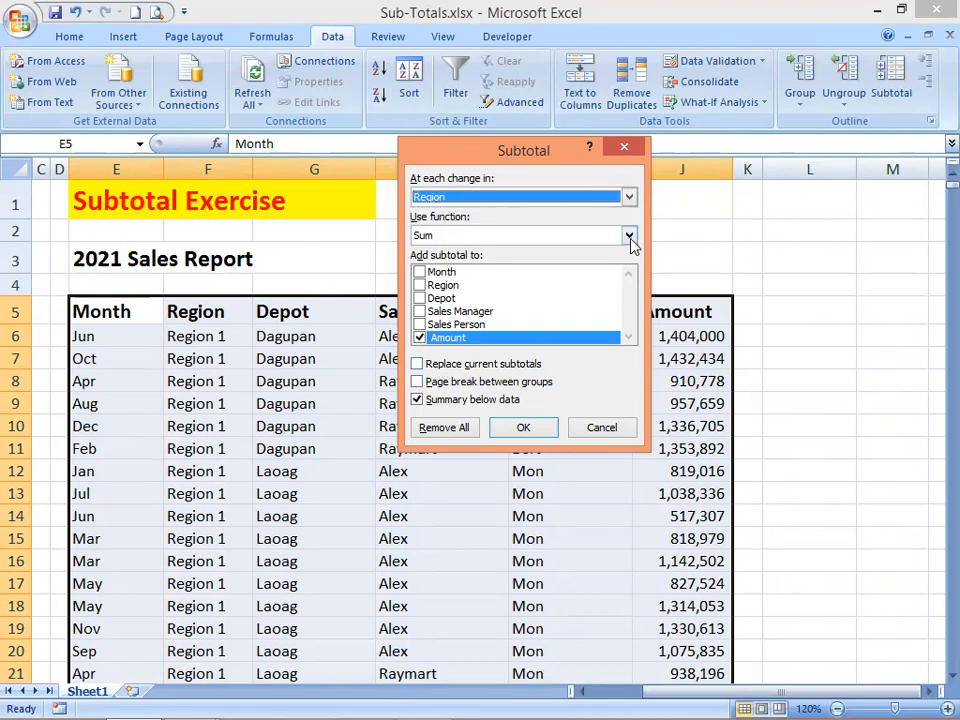
click(522, 426)
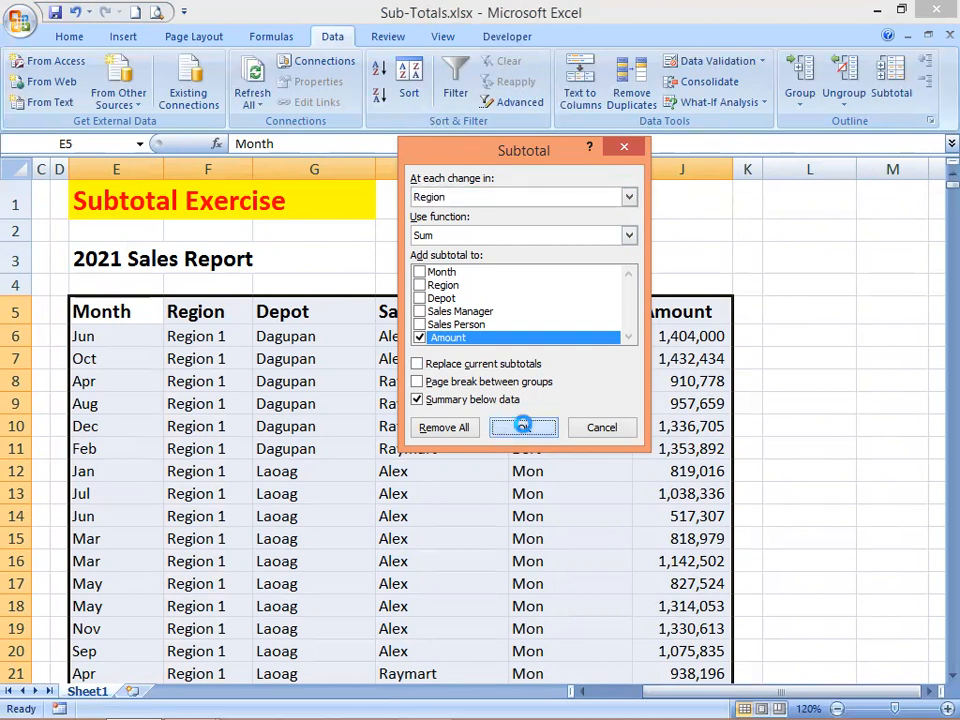
Examine the Region 1 subtotal row and its Amount formula beneath the Region 1 entries
scroll(424, 394, down, 2)
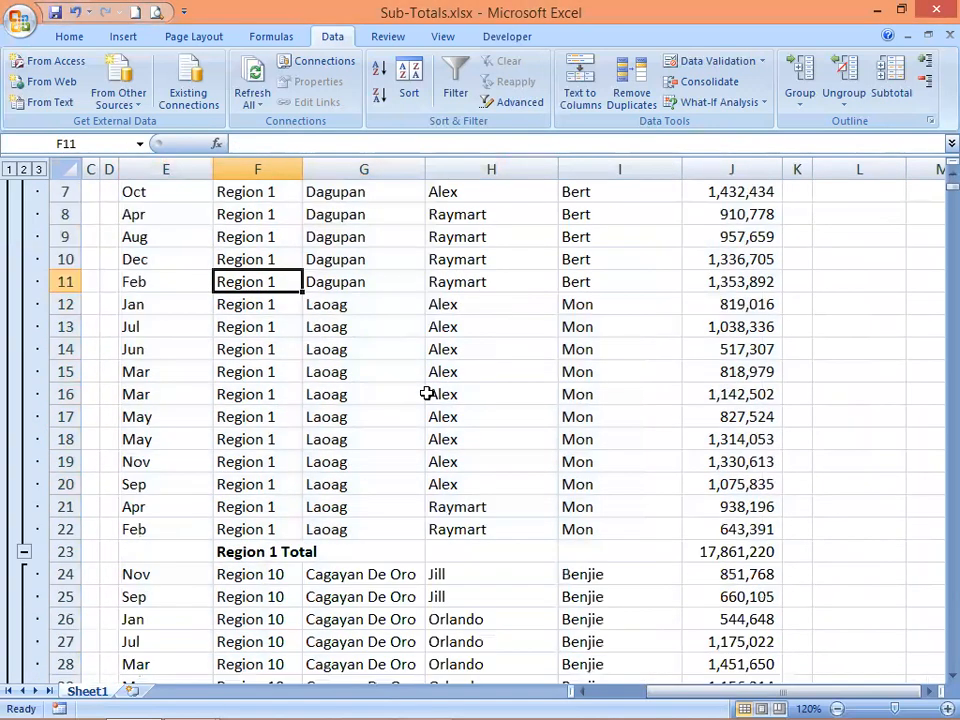
click(280, 551)
click(705, 550)
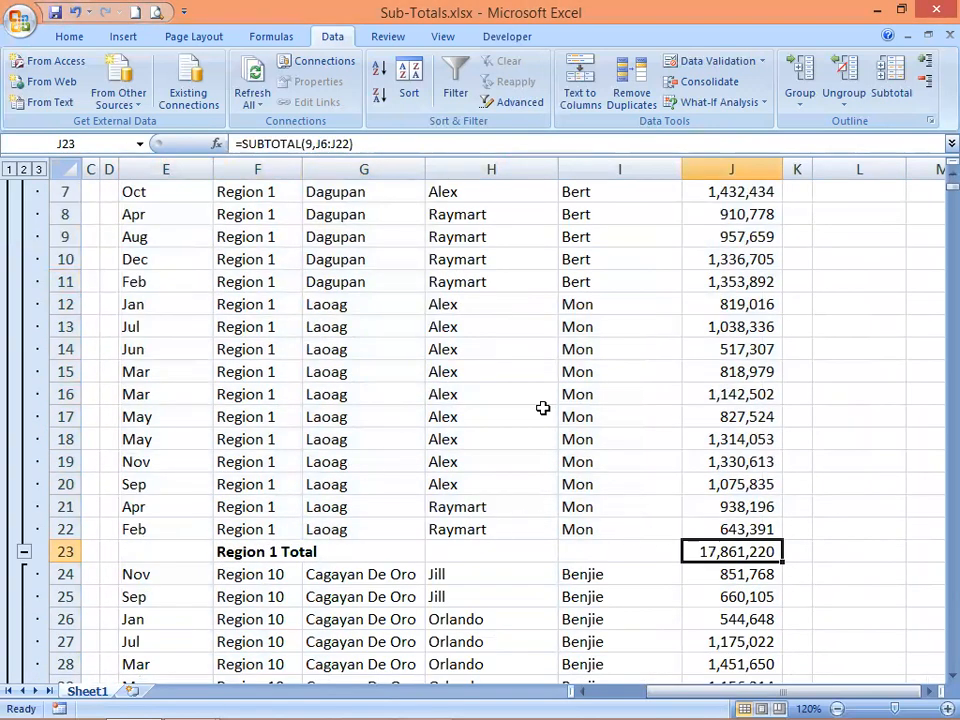
scroll(538, 402, up, 2)
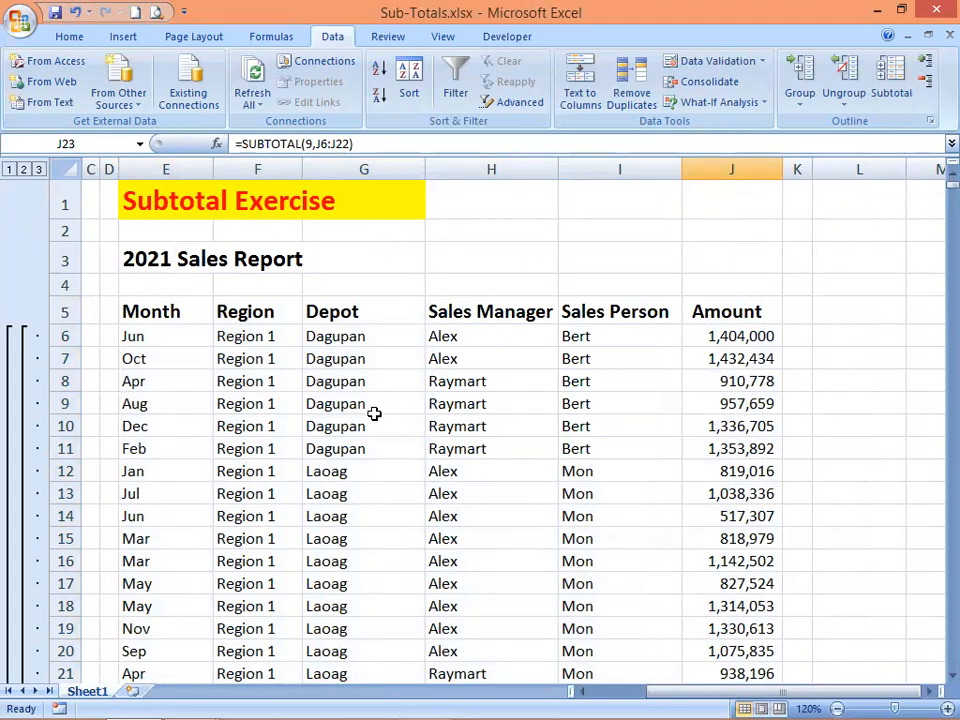
scroll(377, 407, down, 2)
scroll(379, 403, up, 2)
Add nested Sum subtotals of Amount at each change in Depot, without replacing the current subtotals
click(886, 92)
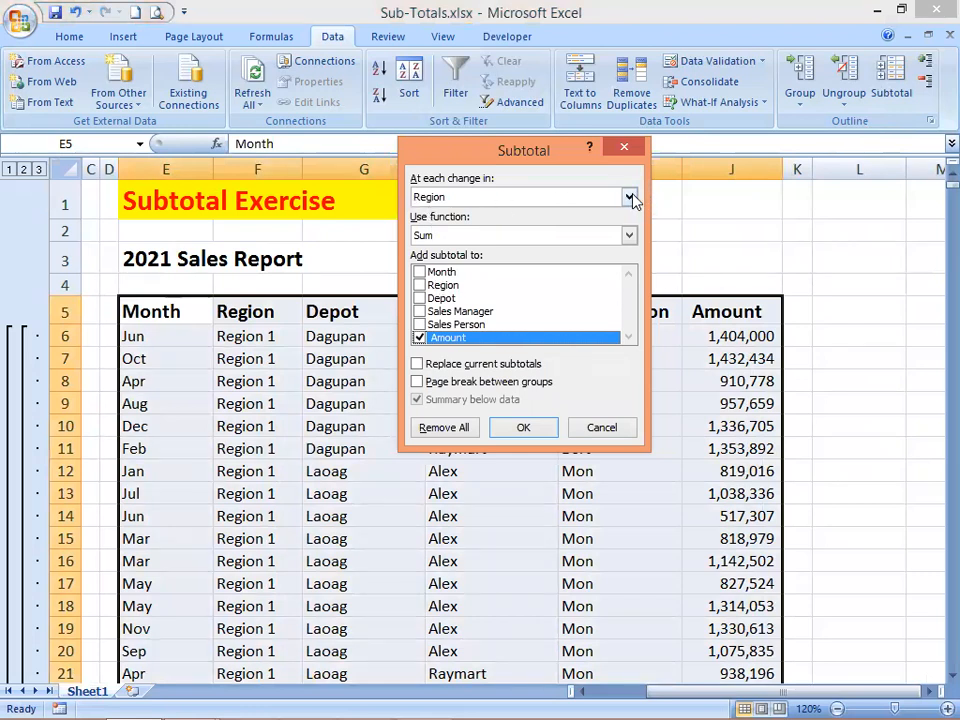
click(450, 197)
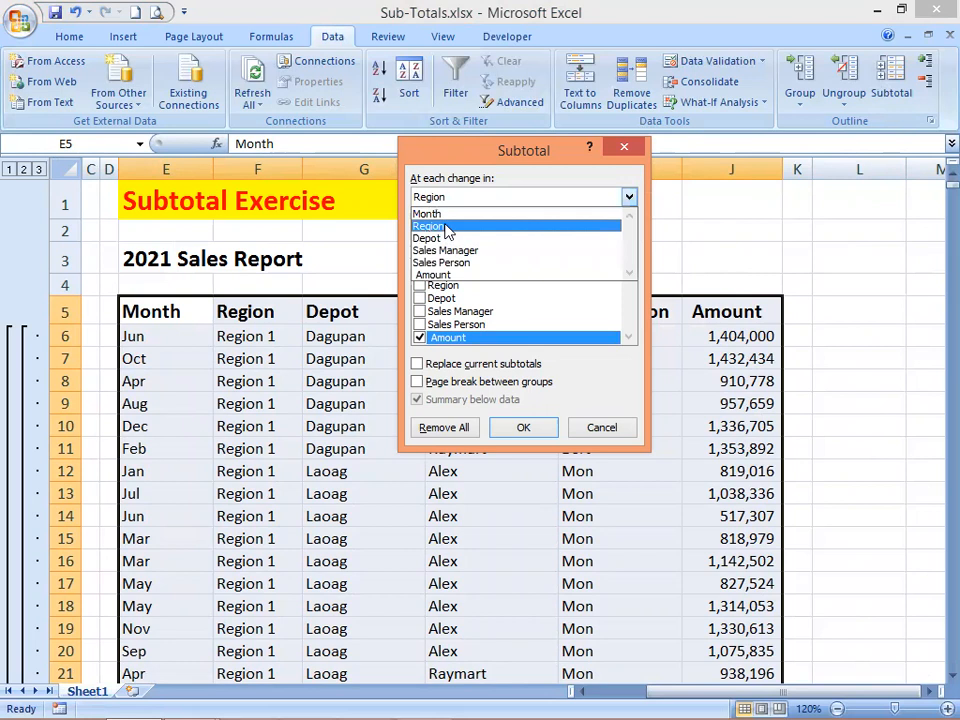
click(444, 238)
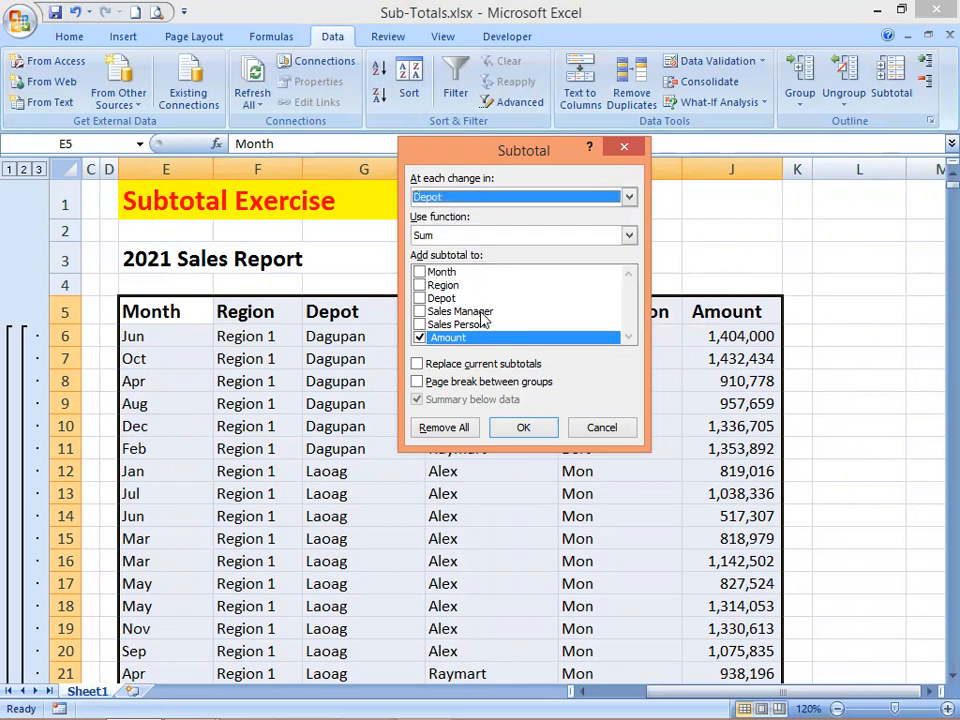
click(418, 365)
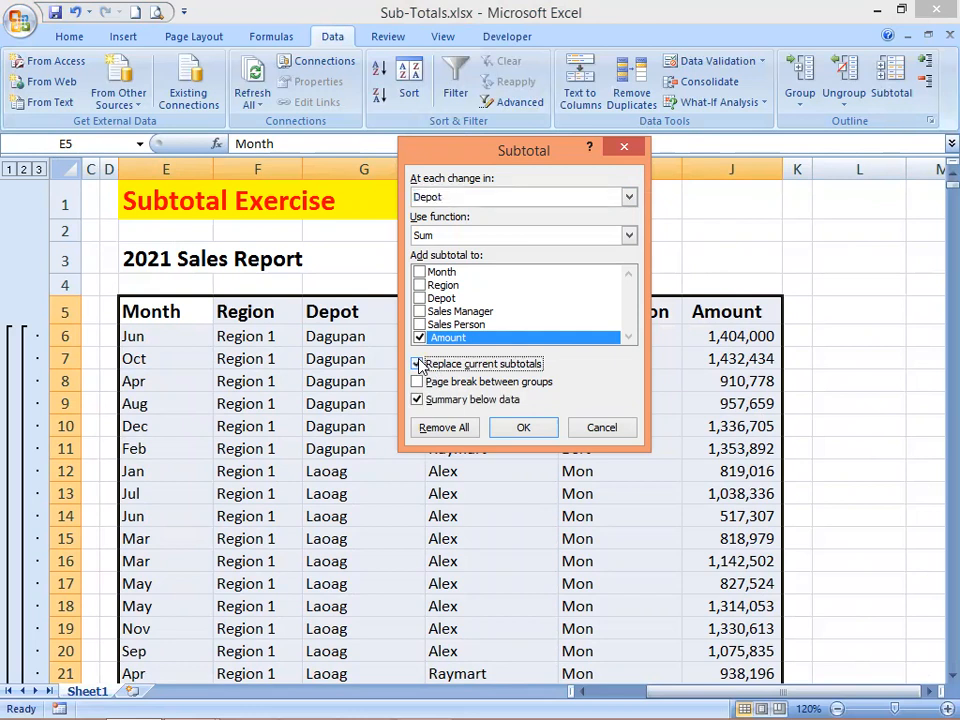
click(419, 365)
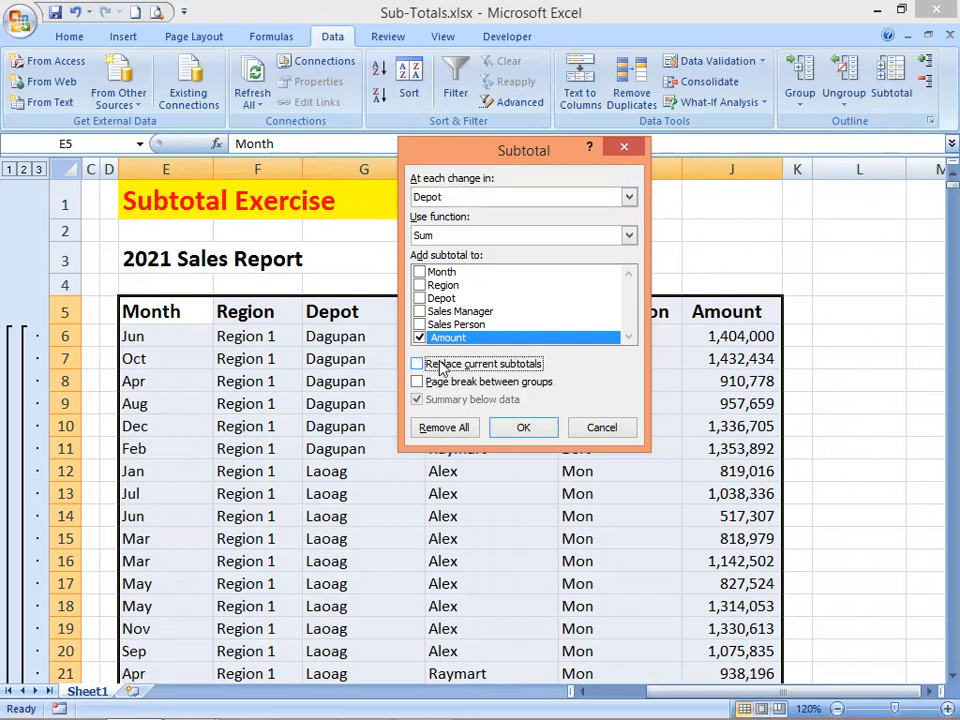
click(418, 365)
click(418, 365)
click(418, 365)
click(418, 365)
click(525, 428)
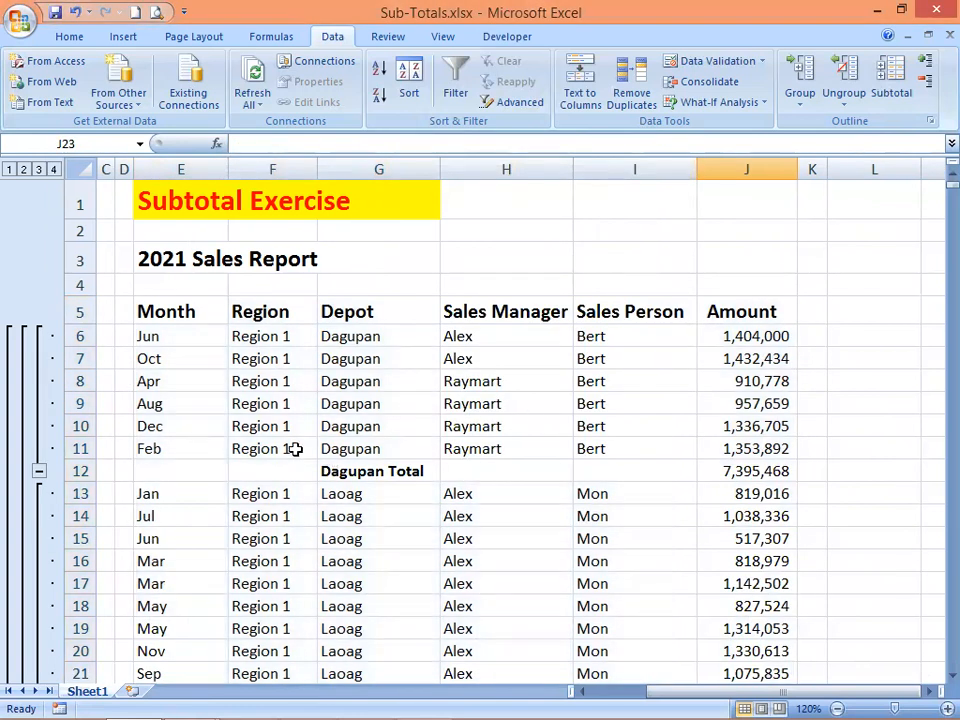
Examine the Dagupan and Laoag depot subtotal rows and their Amount formulas within Region 1
click(345, 468)
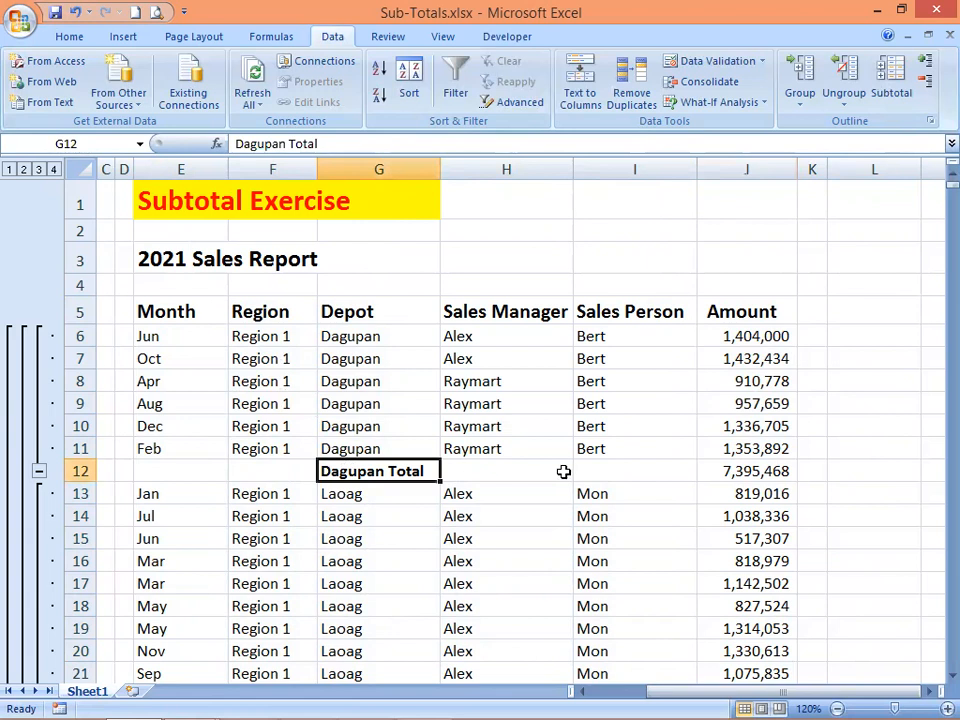
click(722, 474)
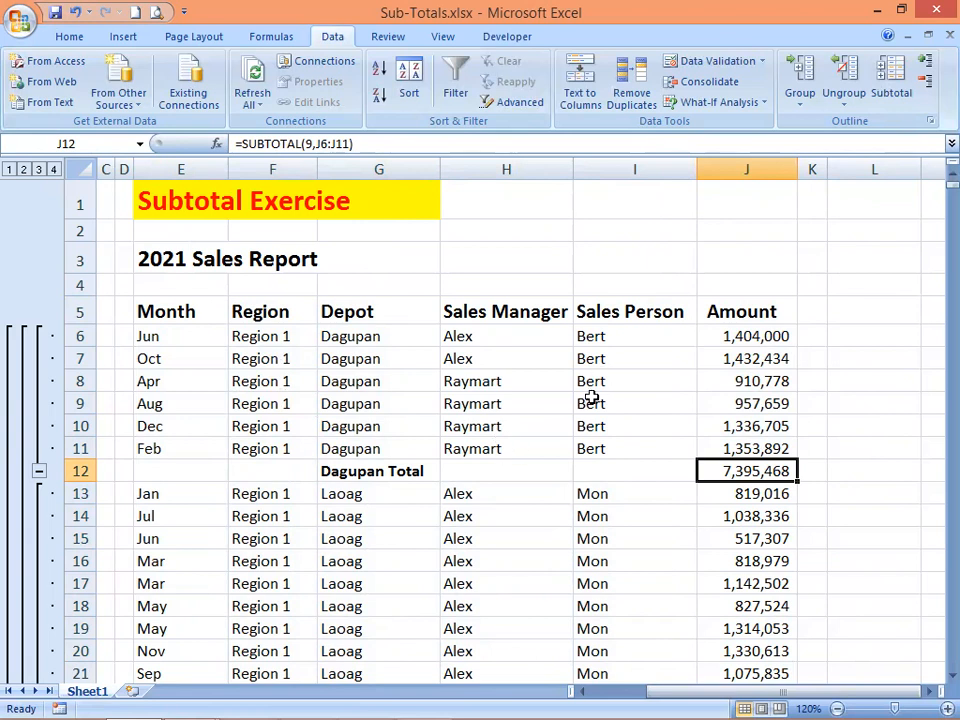
scroll(360, 519, down, 1)
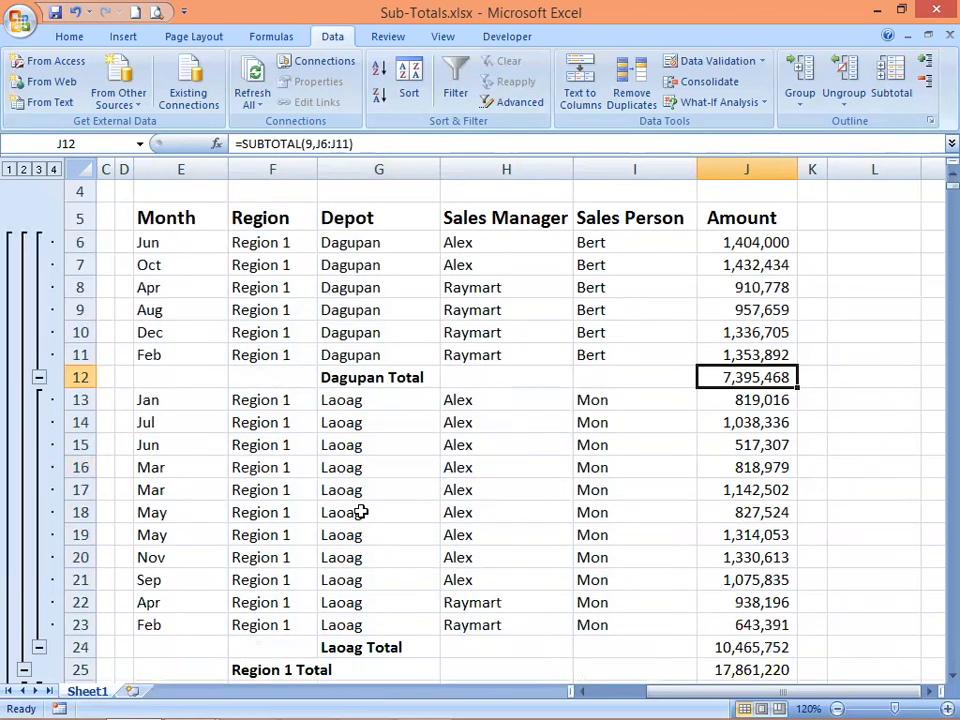
scroll(360, 512, down, 1)
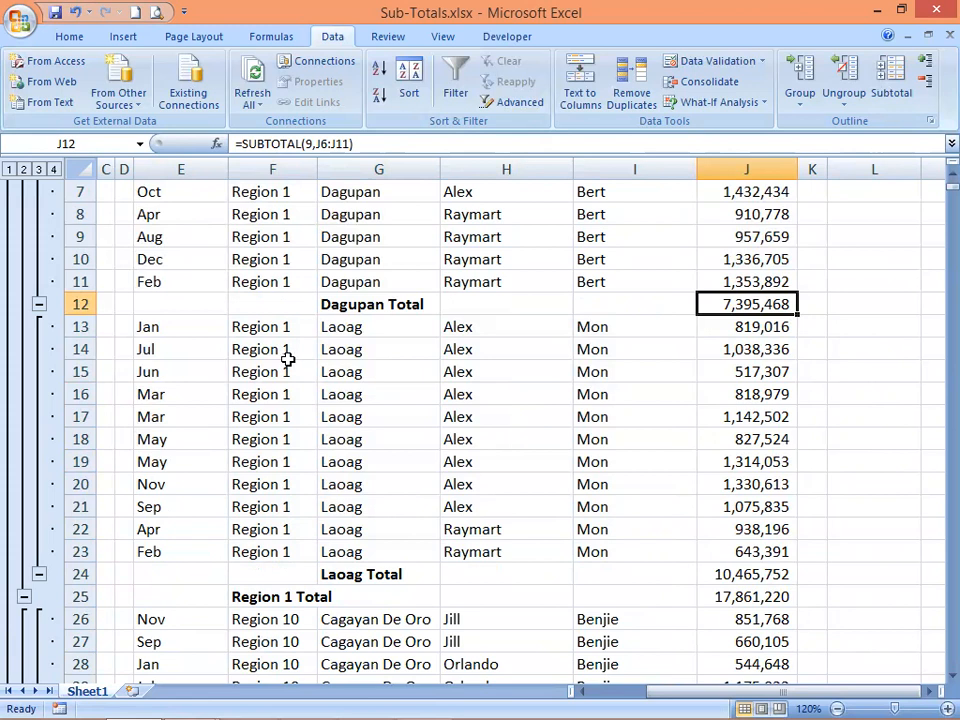
click(336, 574)
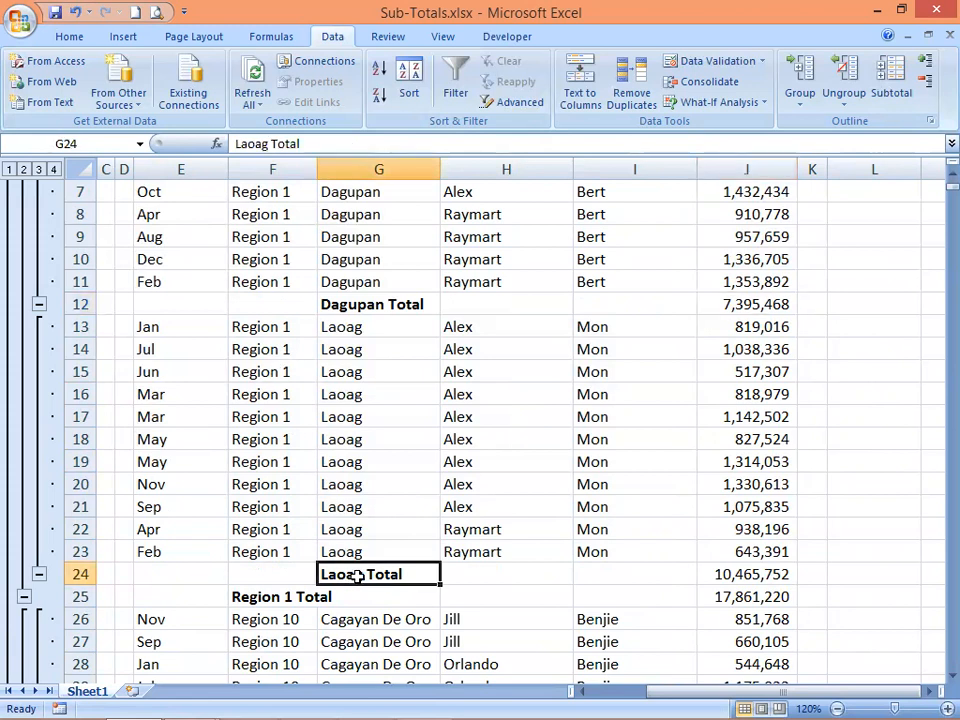
click(741, 574)
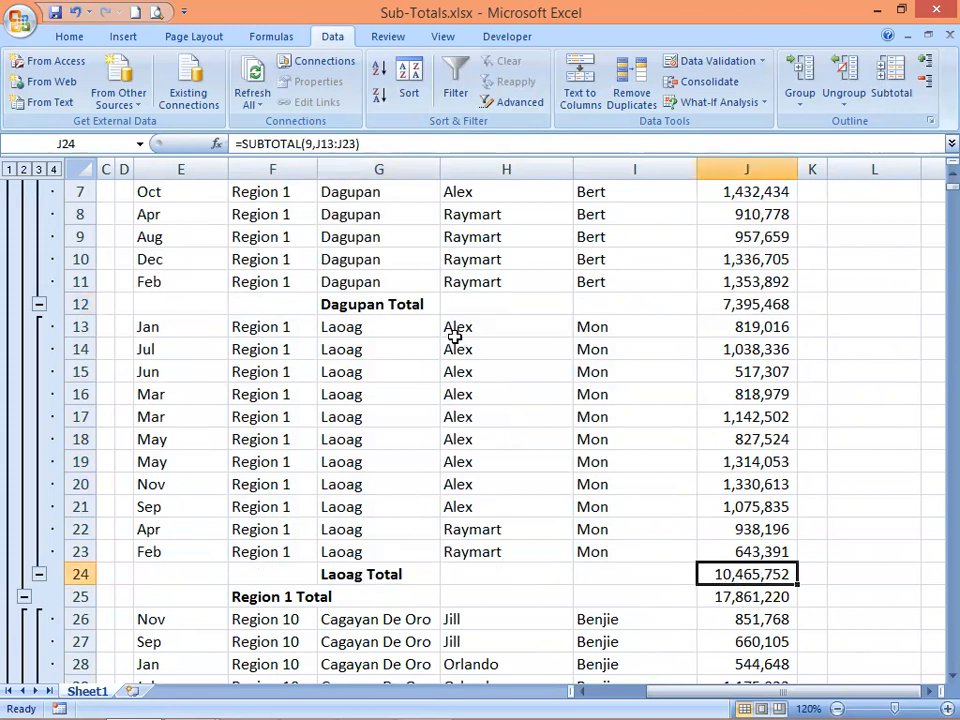
click(700, 305)
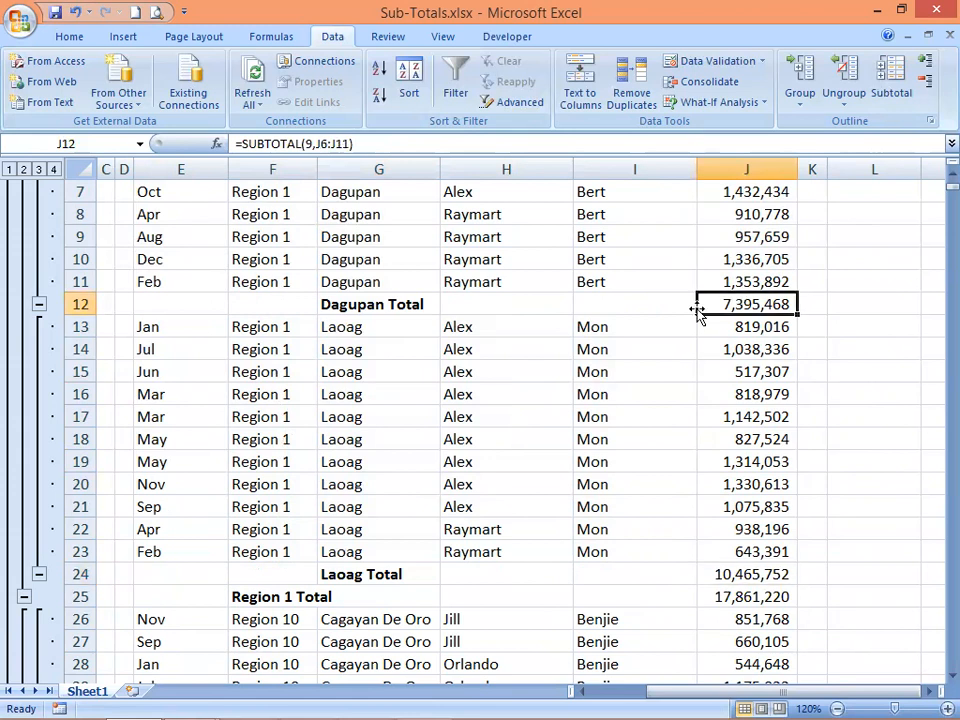
click(398, 304)
click(354, 576)
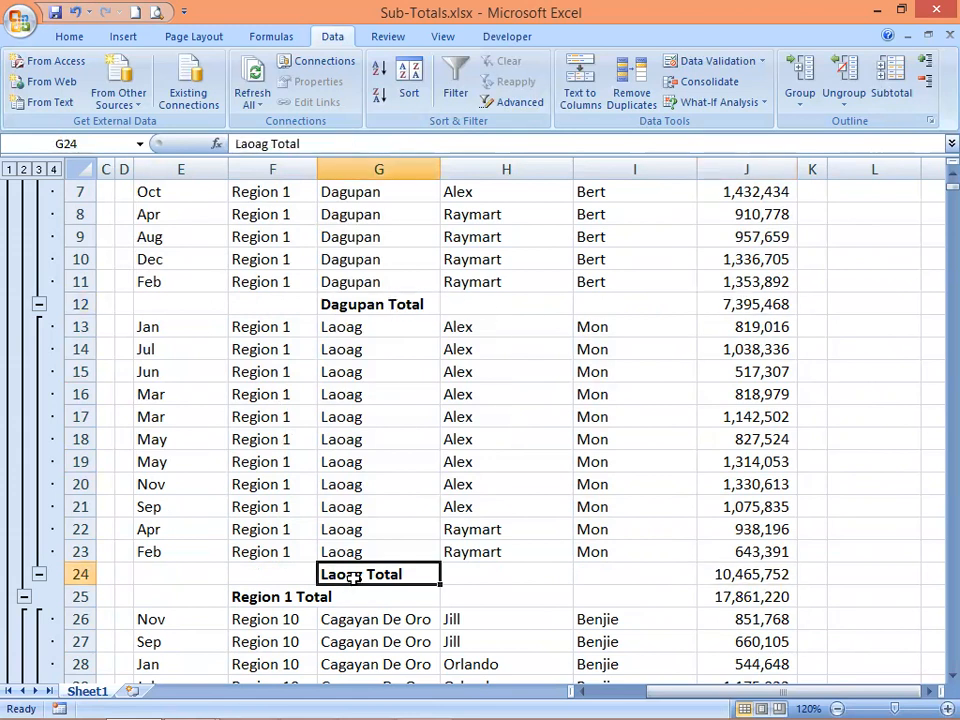
scroll(352, 476, up, 1)
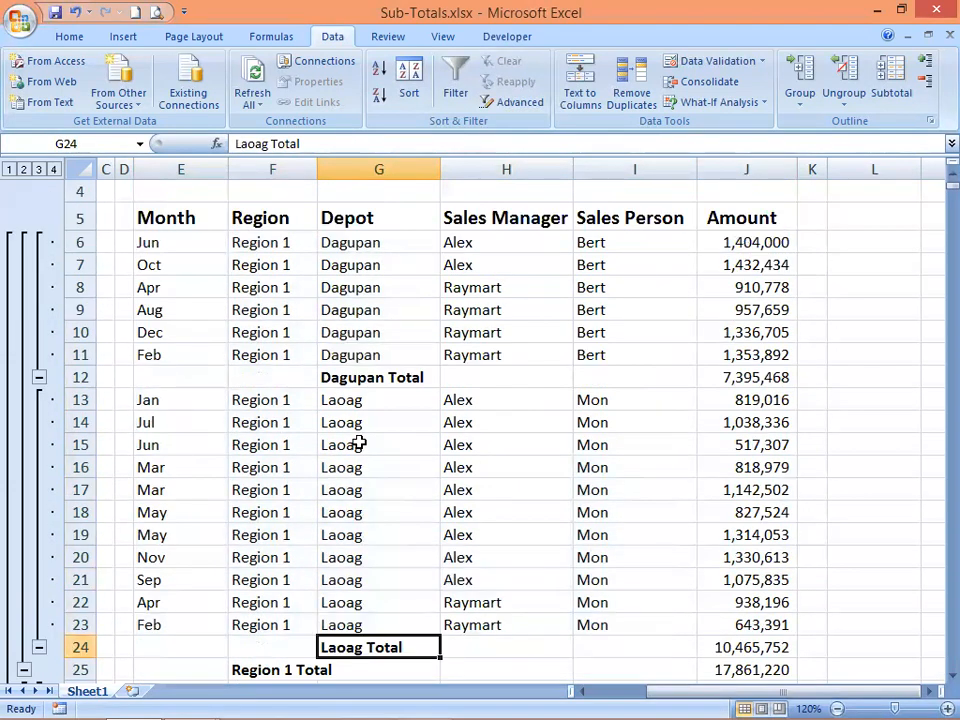
Compare the Region 1 total with the Amount subtotals of its Dagupan and Laoag depots
scroll(358, 444, down, 2)
click(279, 528)
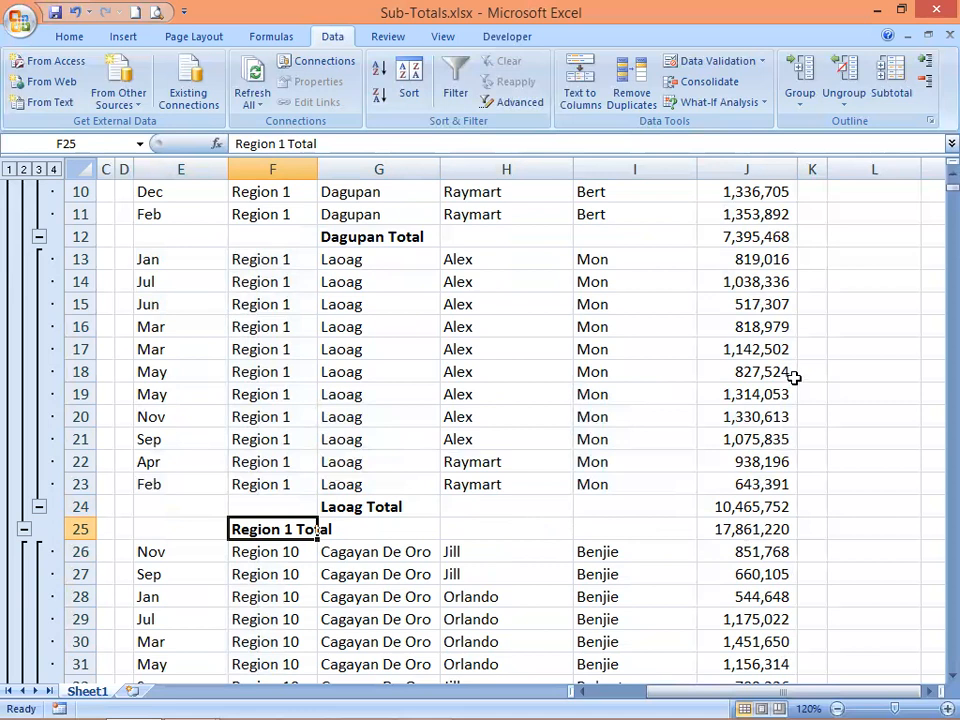
click(744, 233)
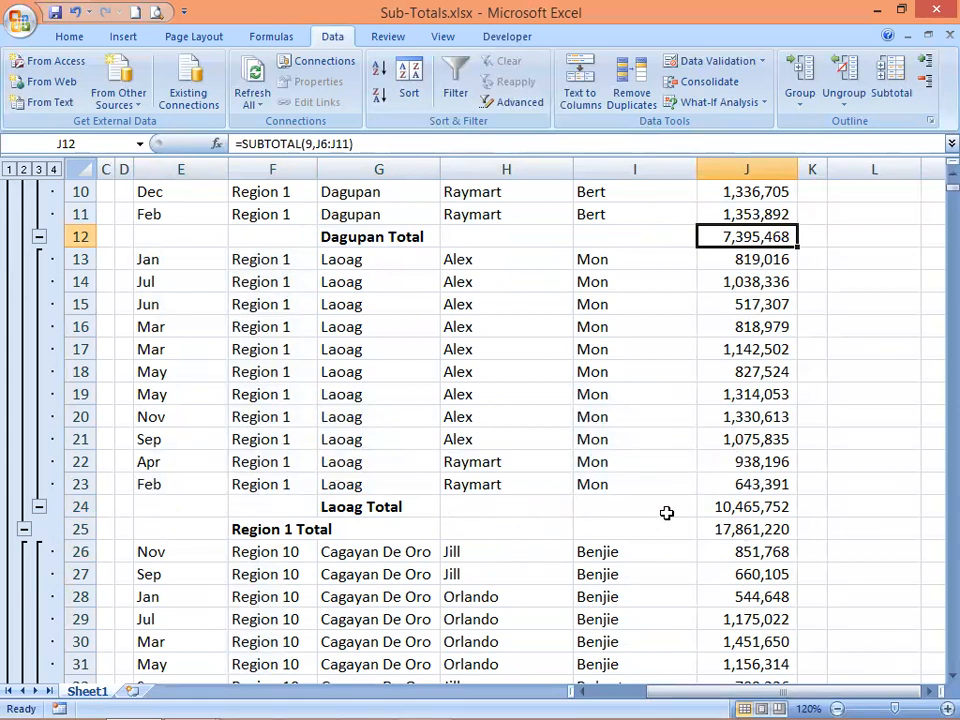
click(726, 507)
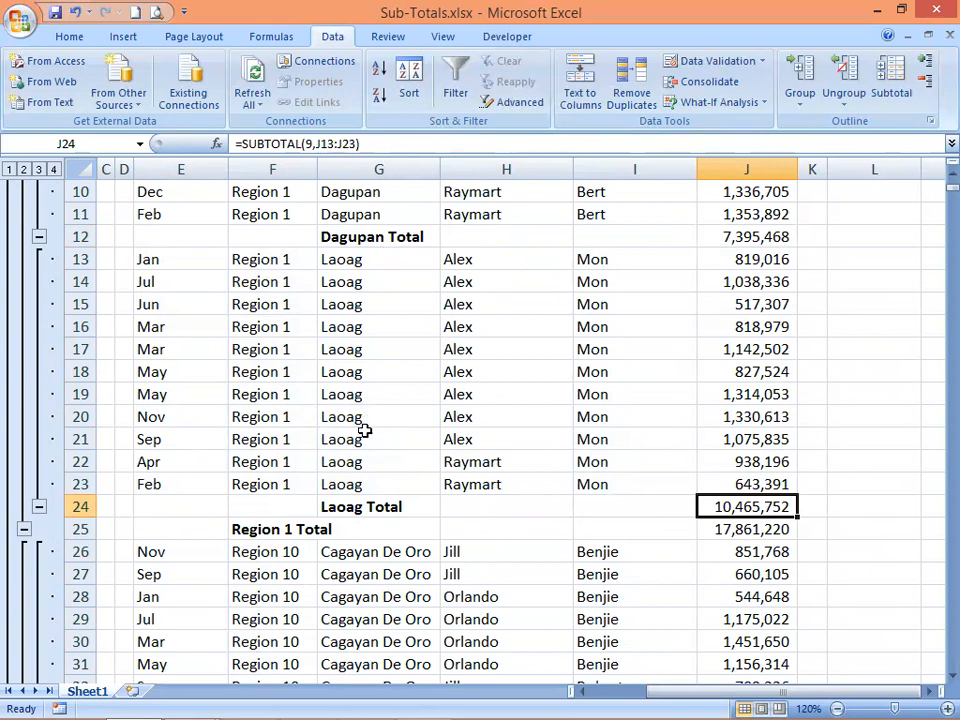
click(730, 530)
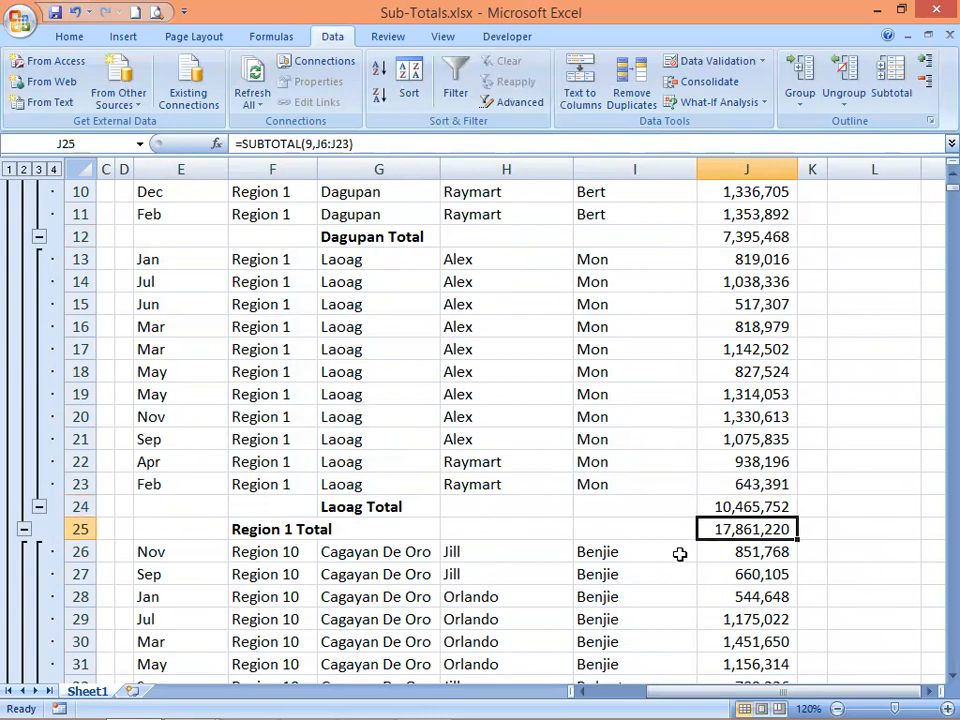
Examine the Cagayan De Oro and Ozamiz depot subtotals together with the Region 10 total
scroll(665, 511, down, 3)
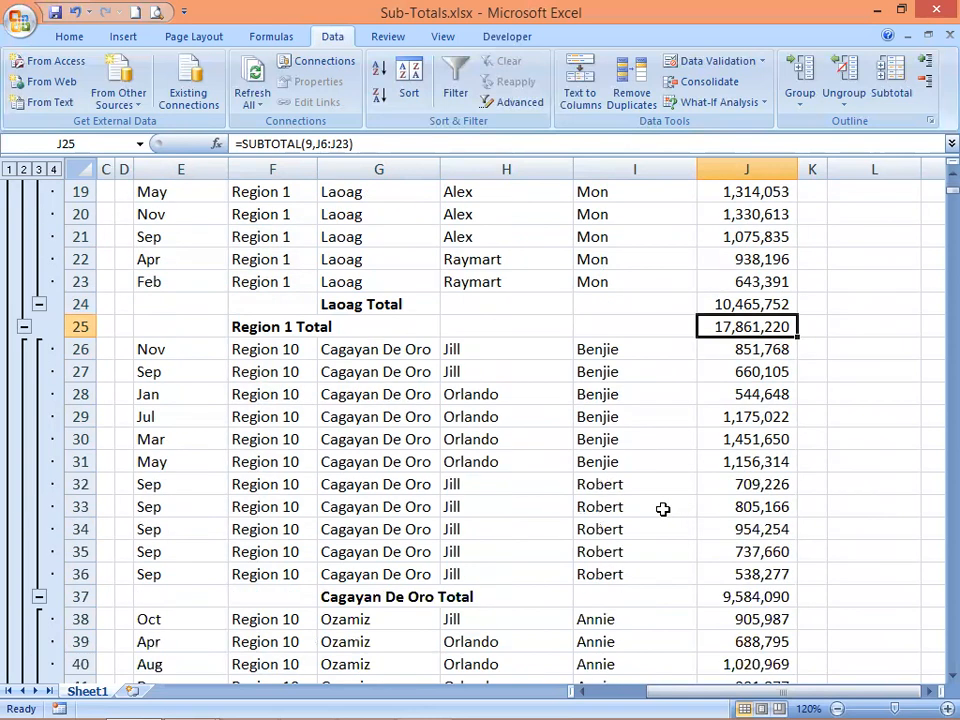
scroll(663, 509, down, 2)
scroll(663, 509, up, 1)
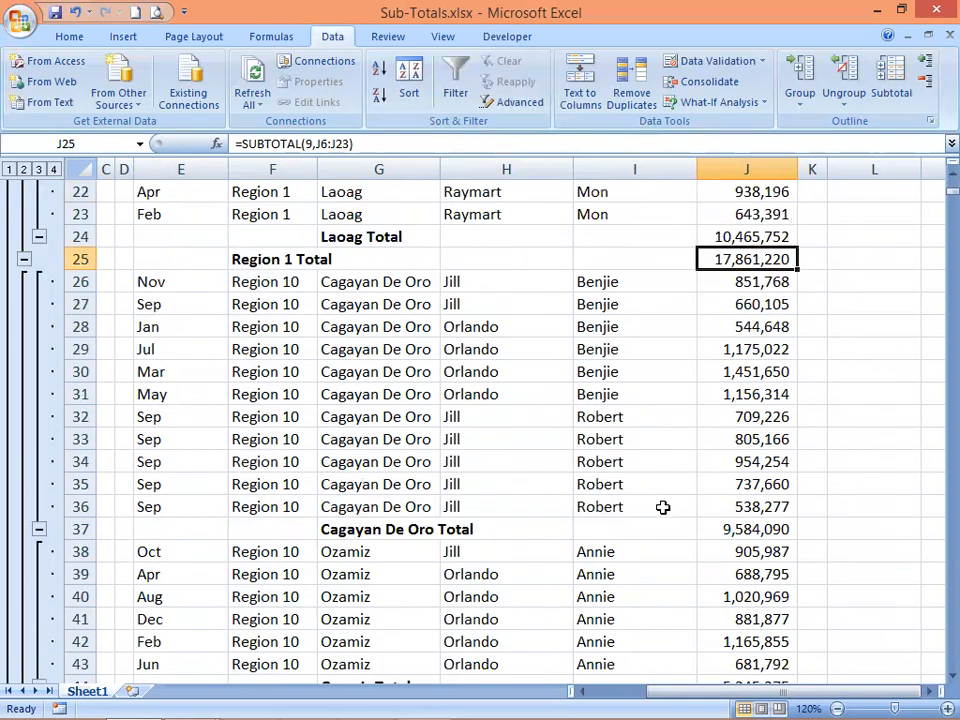
click(718, 530)
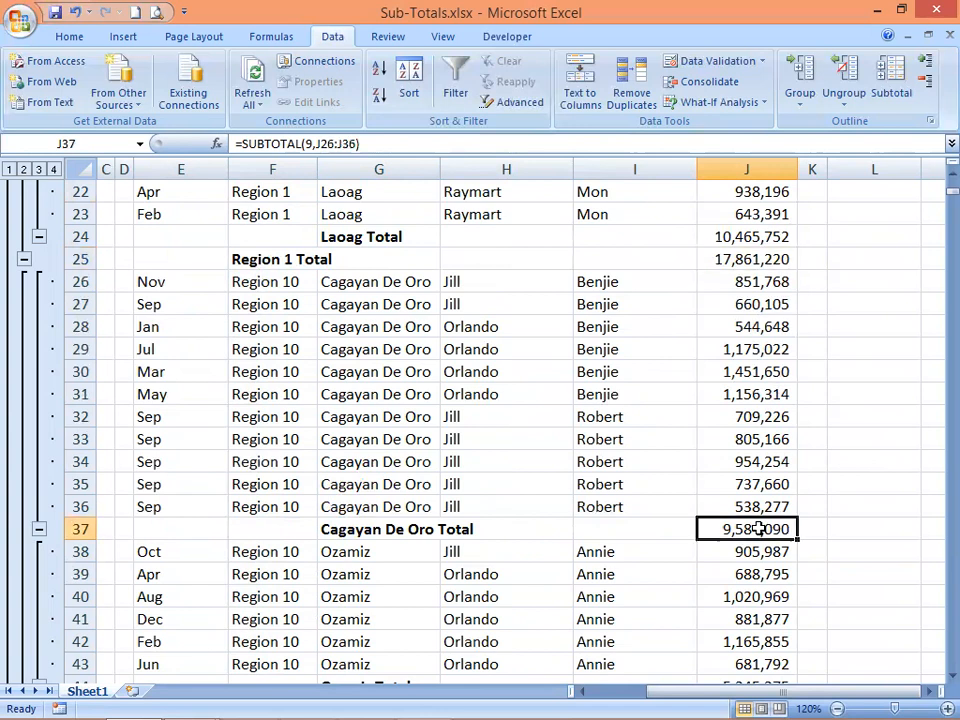
scroll(815, 505, down, 3)
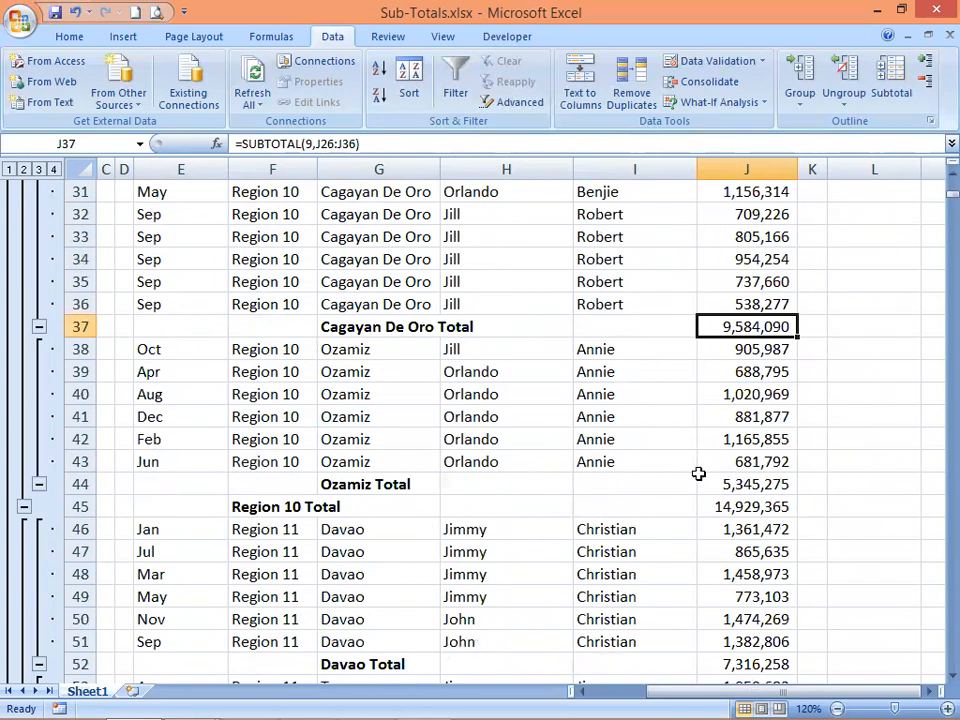
click(762, 484)
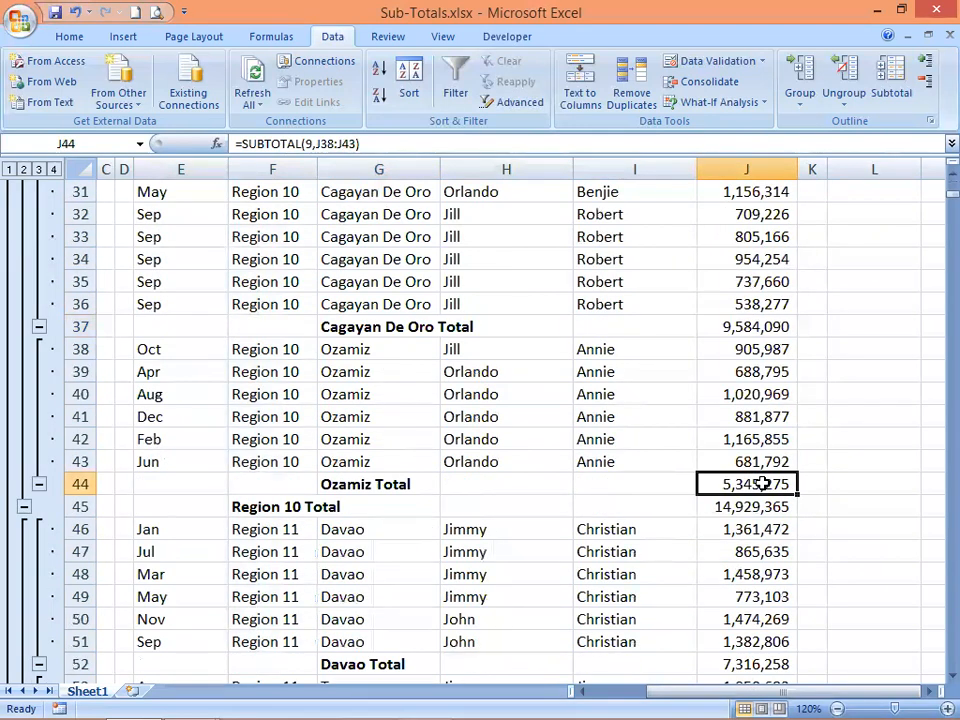
click(345, 330)
click(340, 484)
click(252, 506)
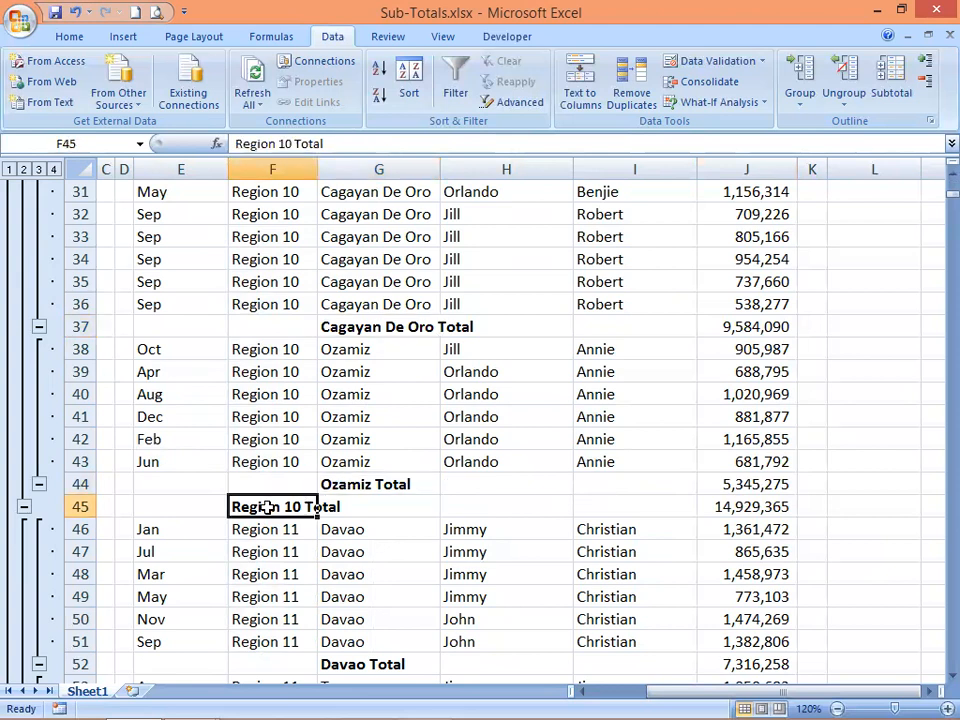
click(730, 505)
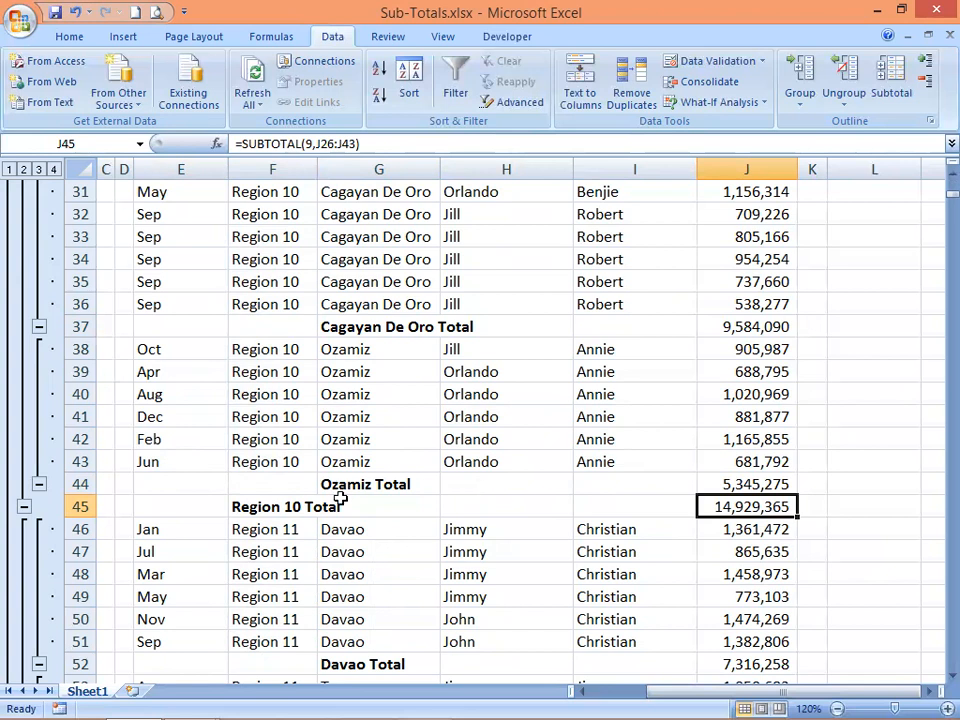
Examine the Davao and Tagum depot subtotals and the Region 11 total, continuing to the Region 12 rows
scroll(343, 497, down, 2)
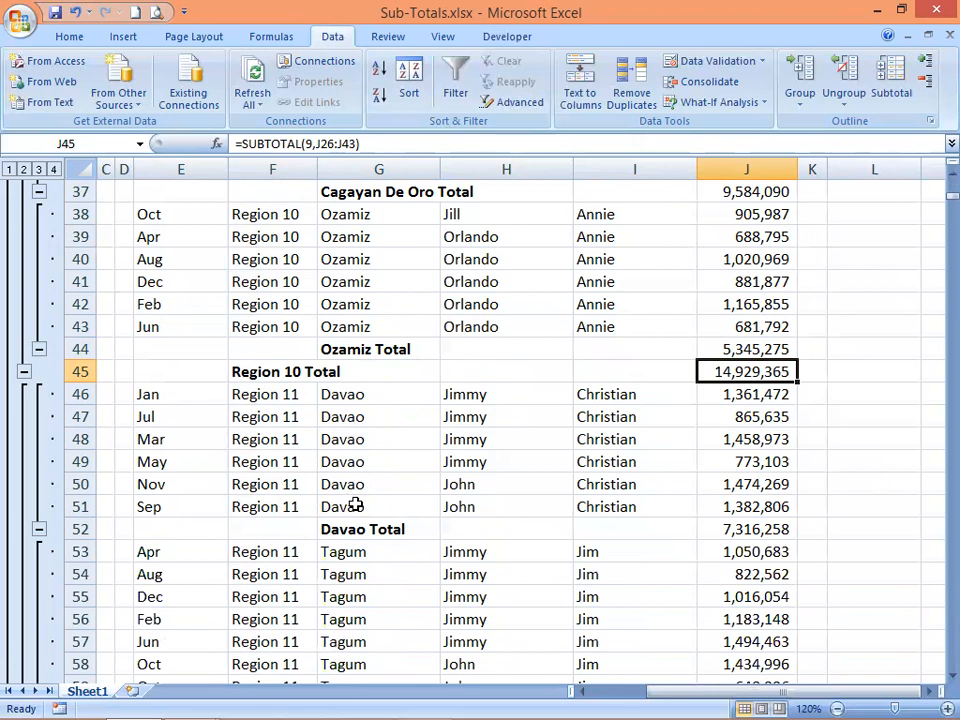
scroll(361, 496, down, 1)
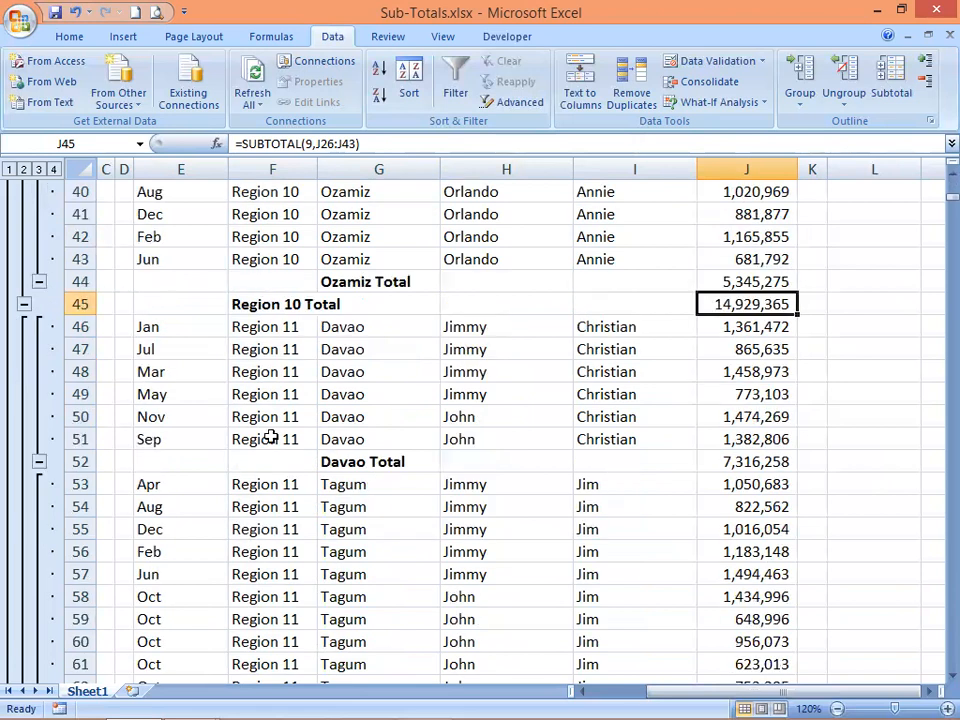
click(355, 419)
click(395, 459)
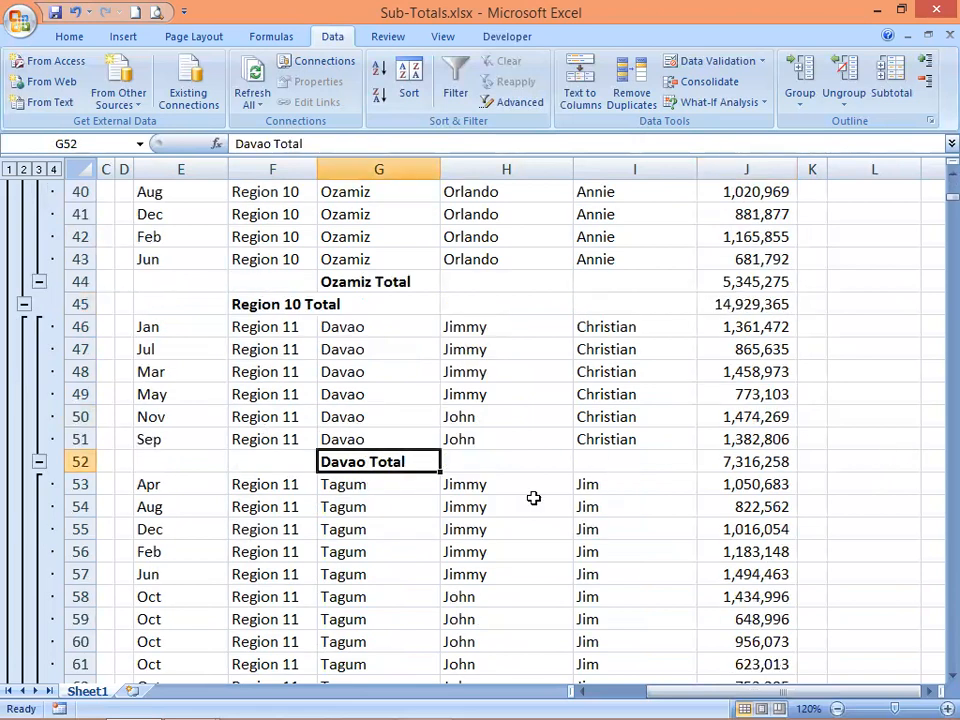
scroll(500, 493, down, 2)
click(310, 437)
click(355, 442)
click(354, 597)
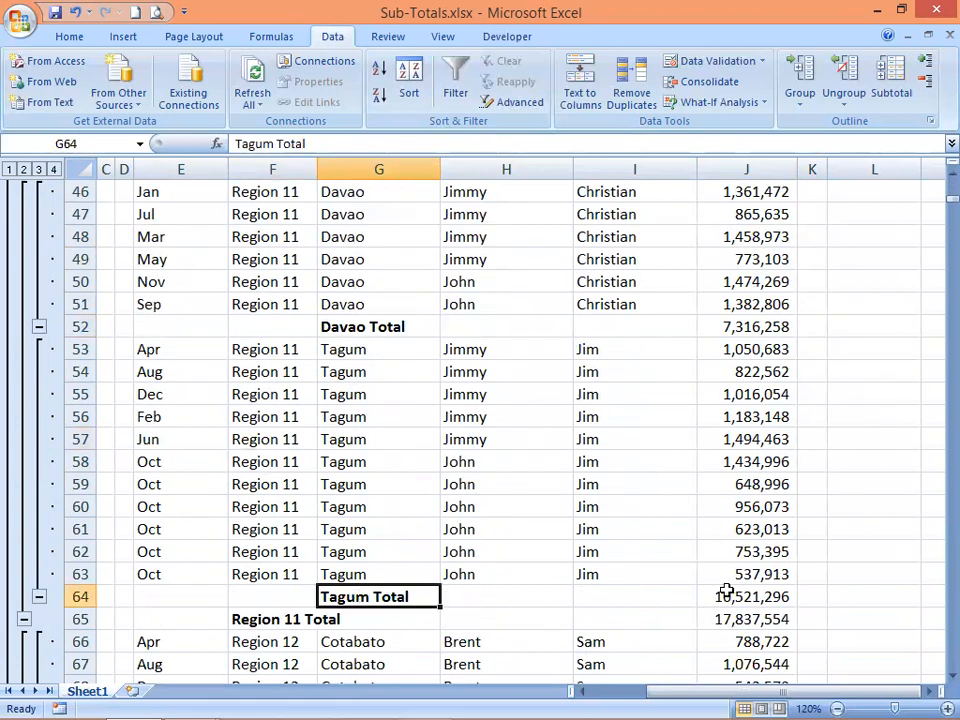
click(292, 619)
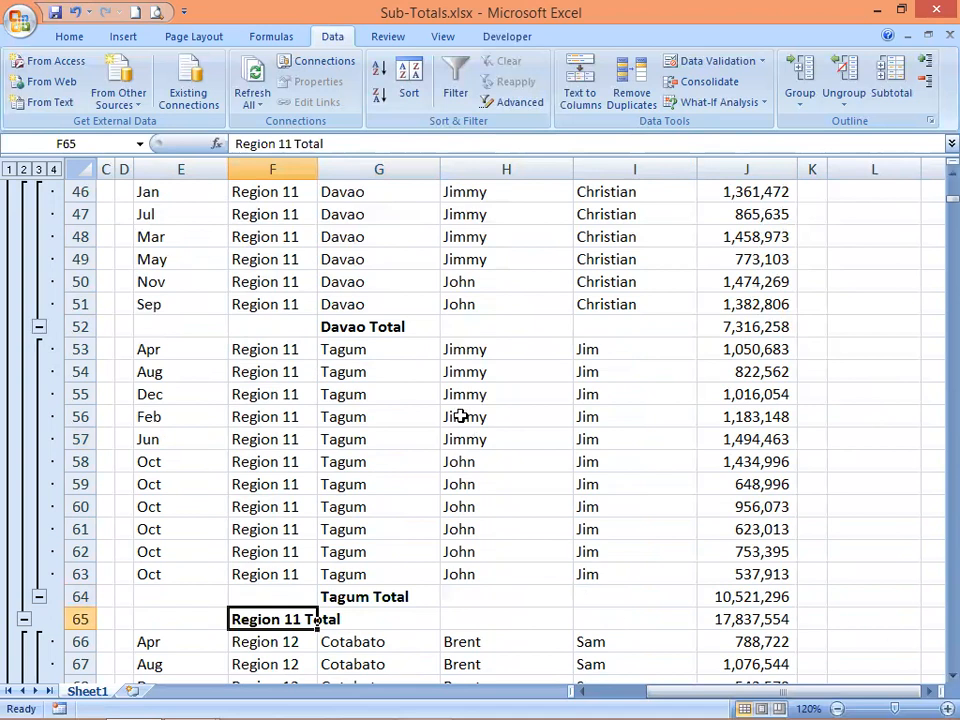
scroll(458, 421, down, 2)
scroll(459, 421, down, 2)
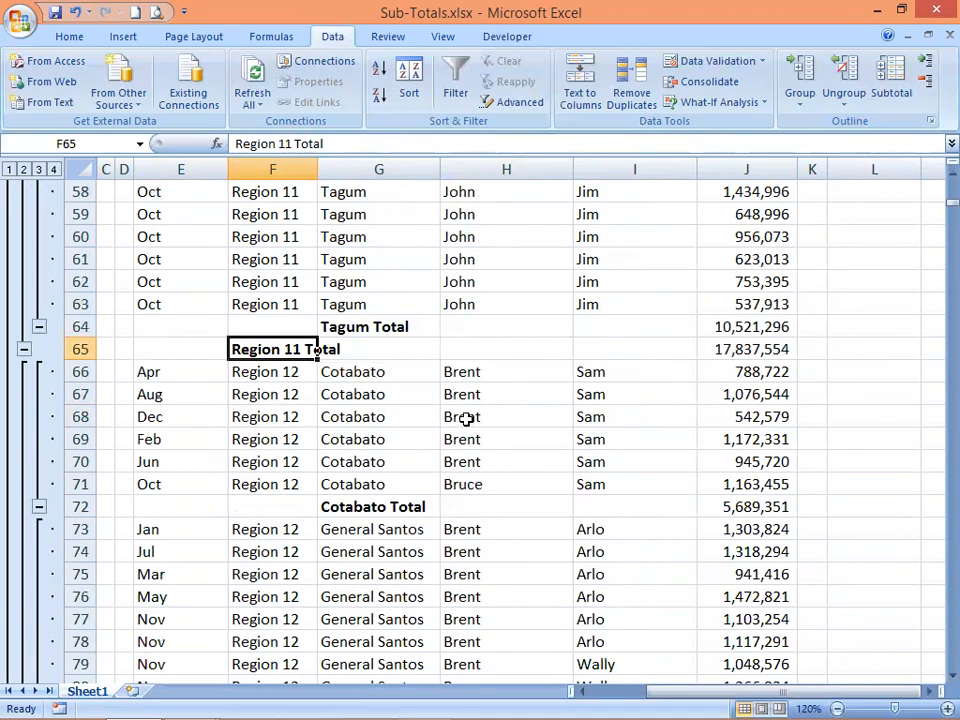
Collapse the outline to level 3 so that only the depot, region and grand total rows are listed
scroll(466, 419, down, 3)
scroll(464, 415, up, 8)
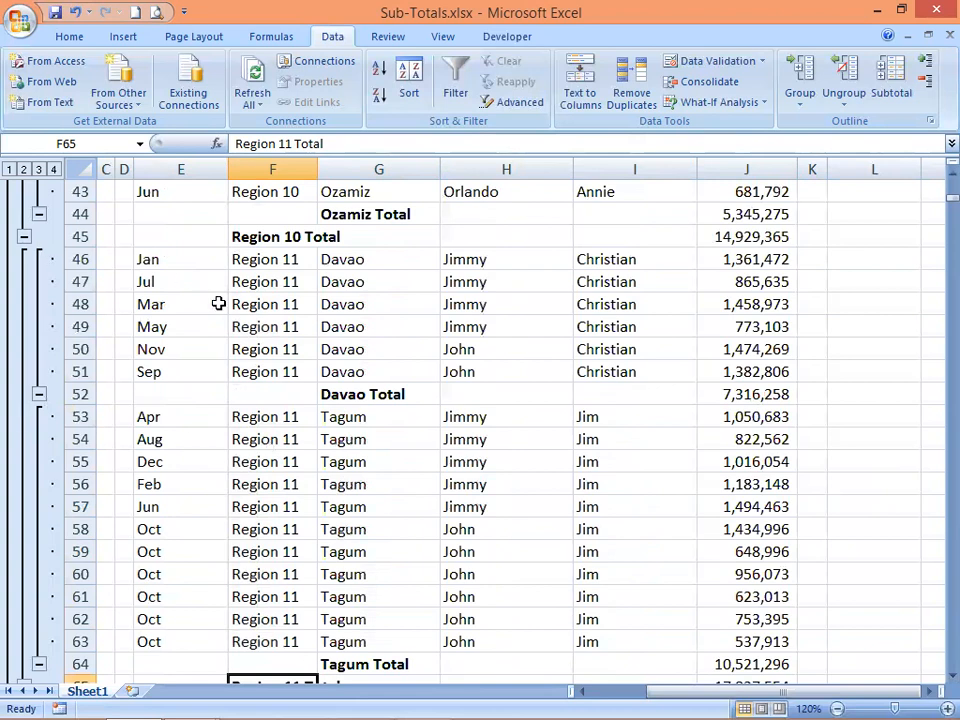
scroll(250, 308, up, 3)
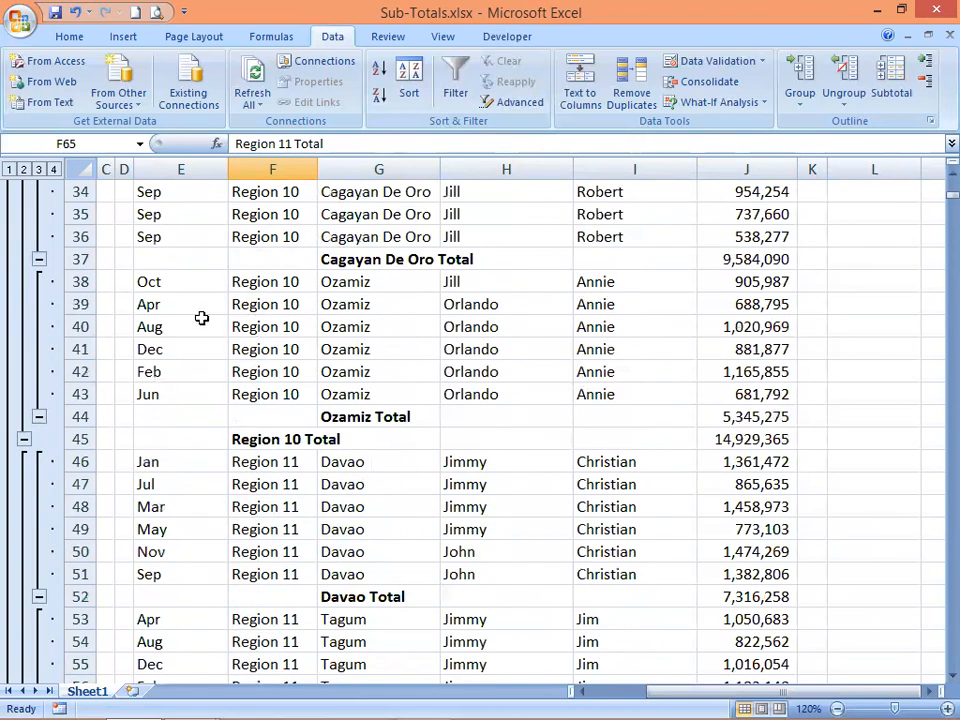
scroll(265, 307, up, 4)
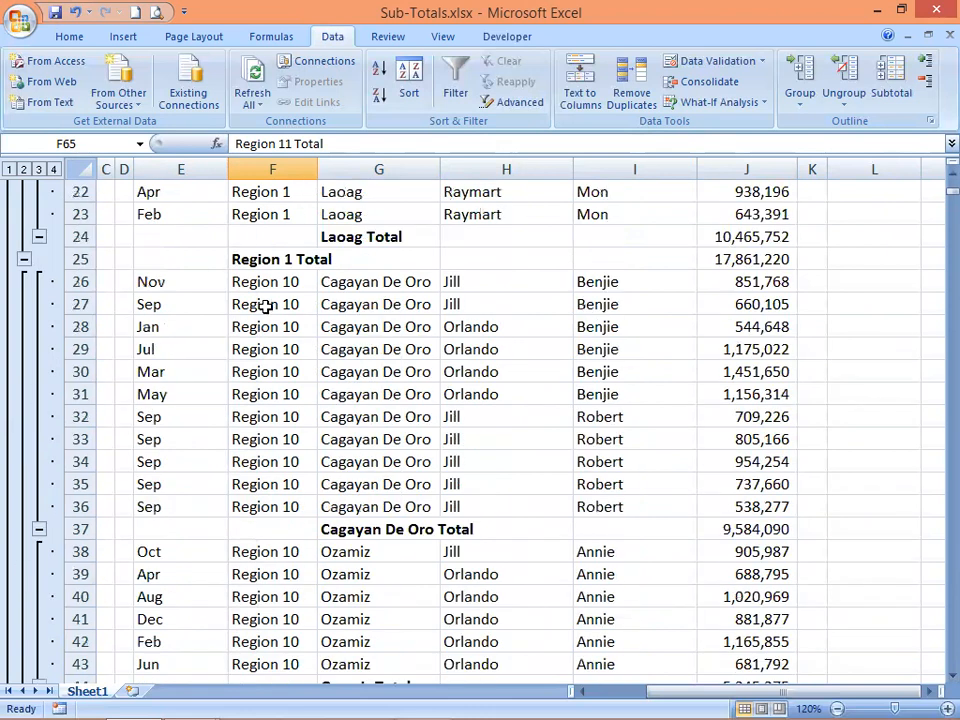
scroll(270, 306, up, 7)
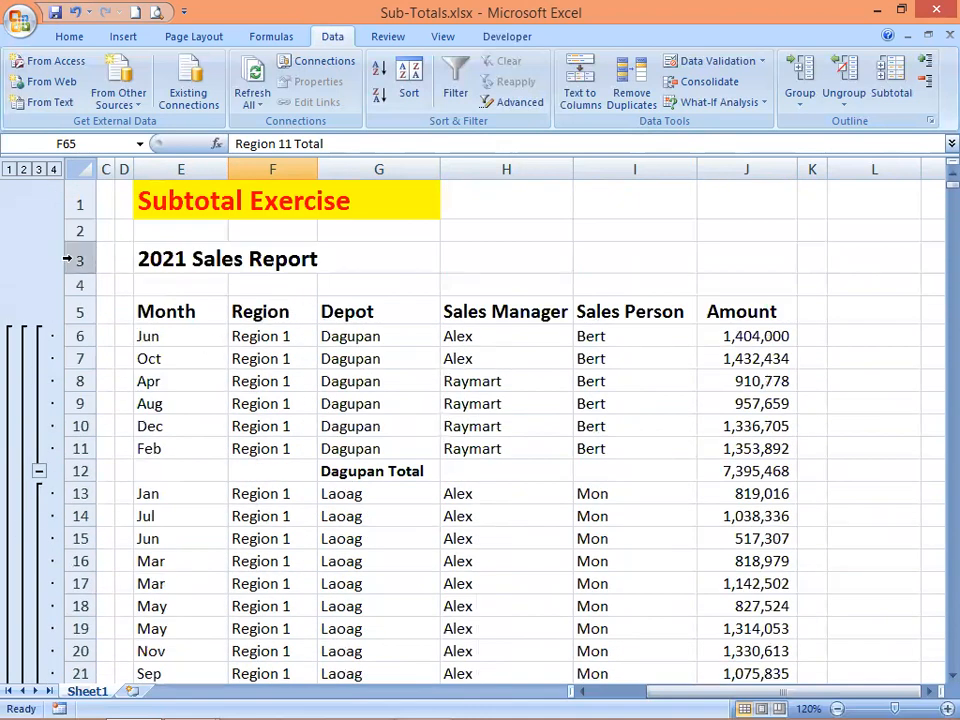
click(38, 170)
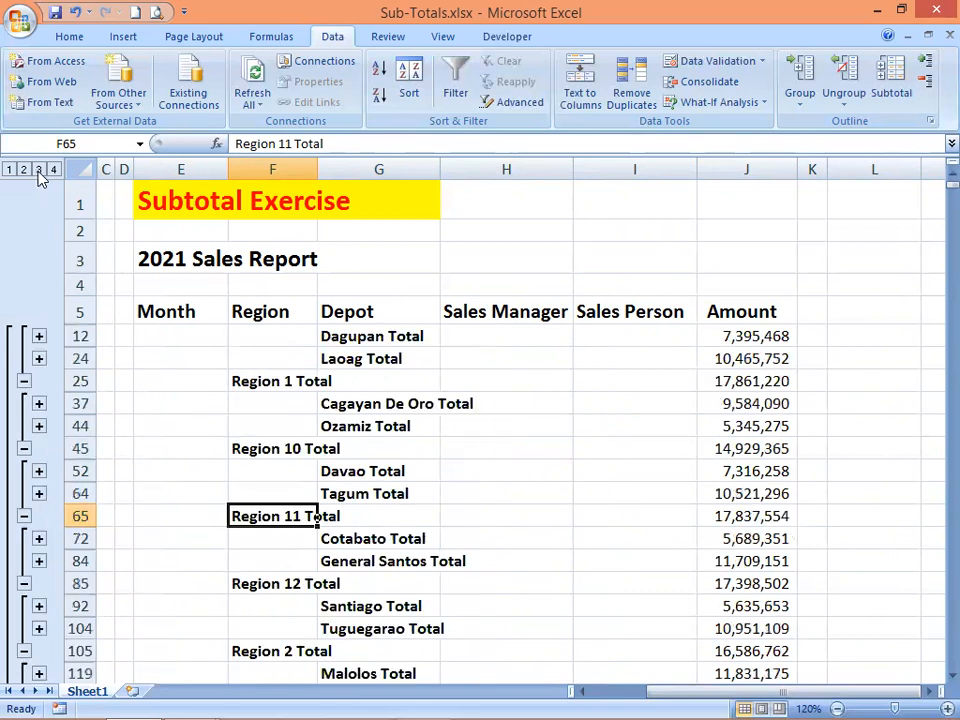
Compare the Dagupan and Laoag depot totals with the Region 1 total and inspect its Amount formula
click(381, 340)
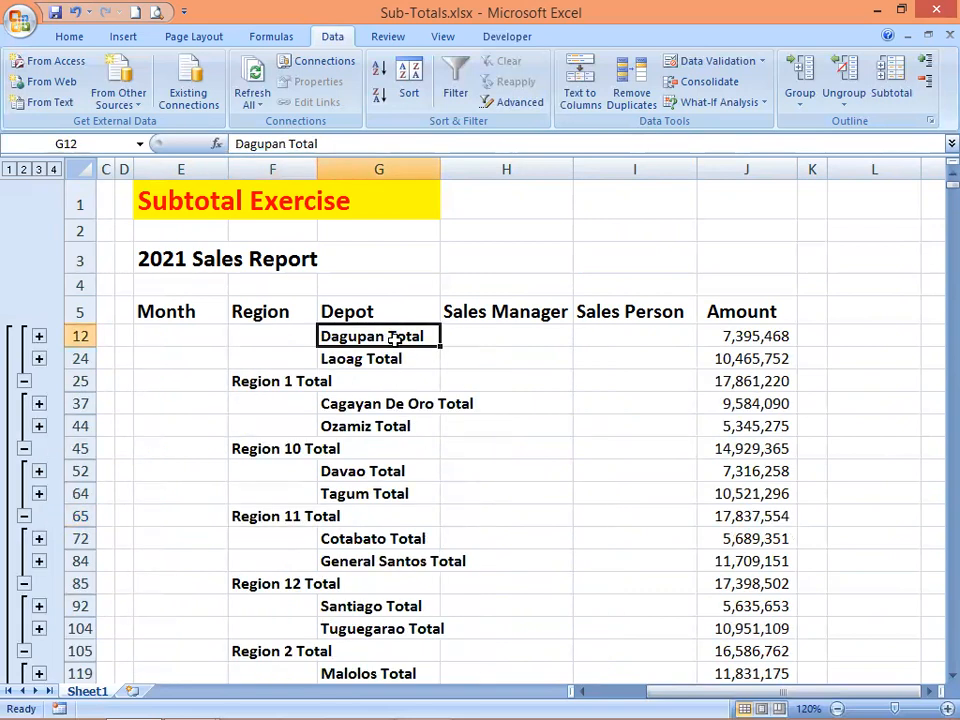
click(381, 357)
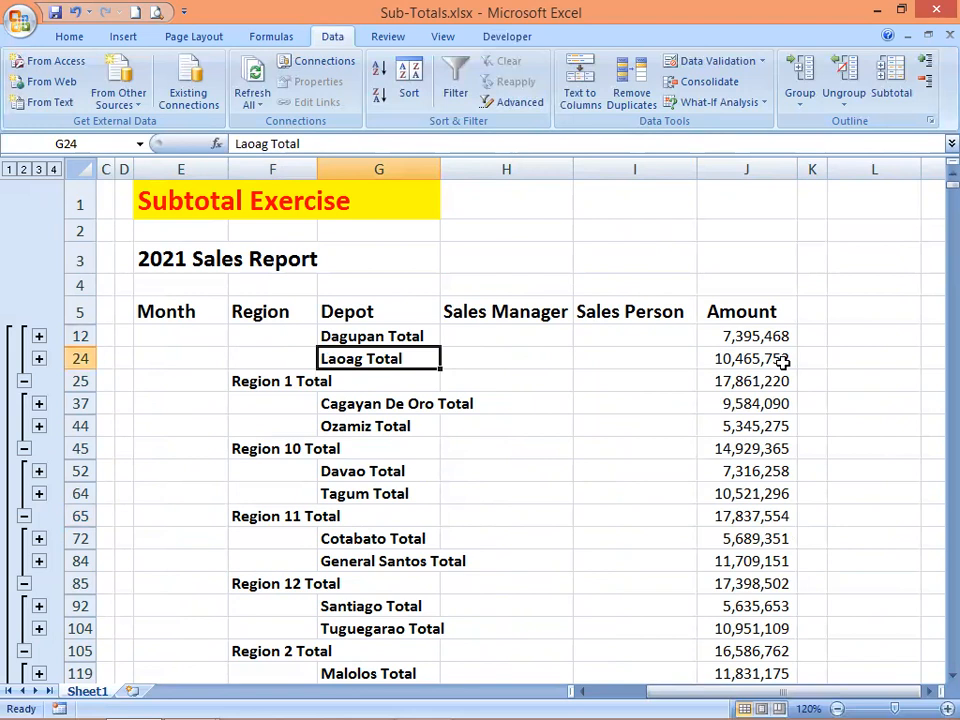
click(281, 386)
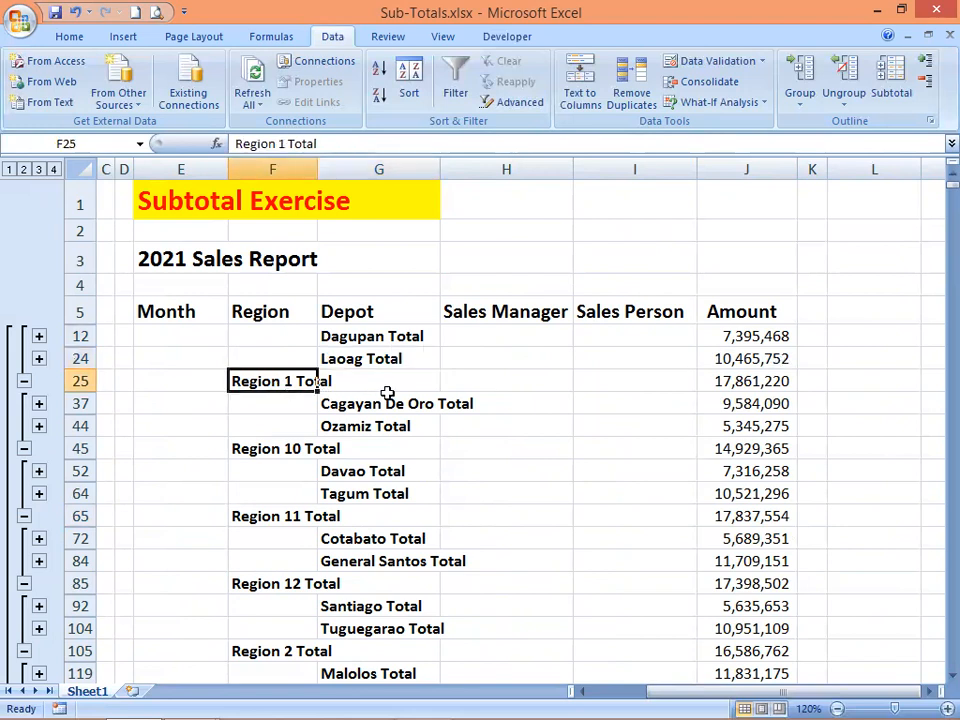
click(762, 385)
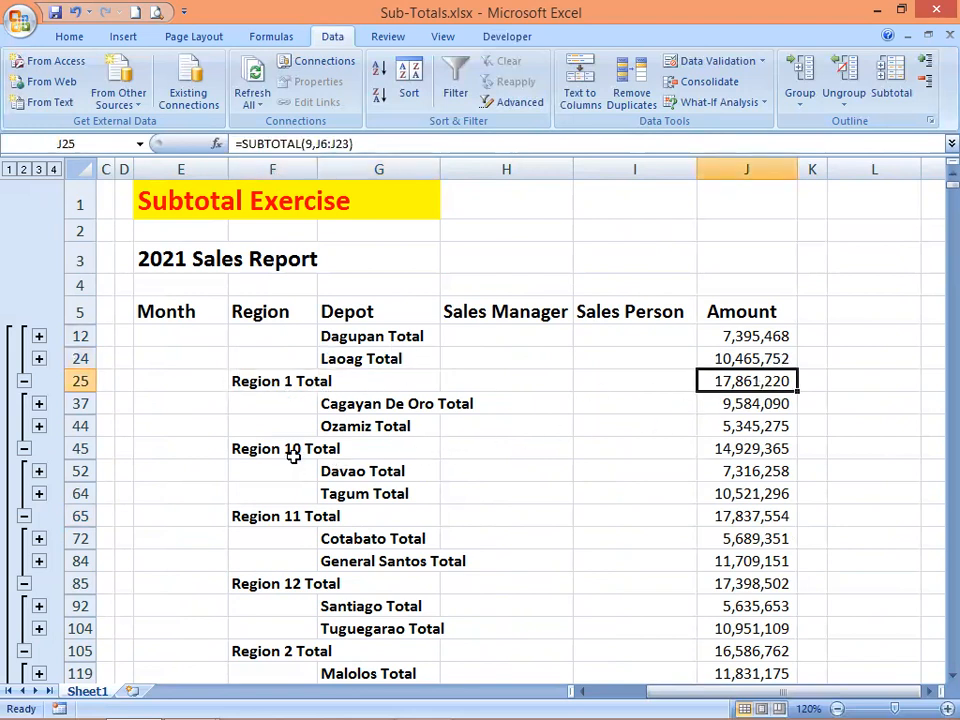
Compare the depot totals of Region 10 and Region 11 with their region totals in the collapsed outline
drag(343, 407, 330, 432)
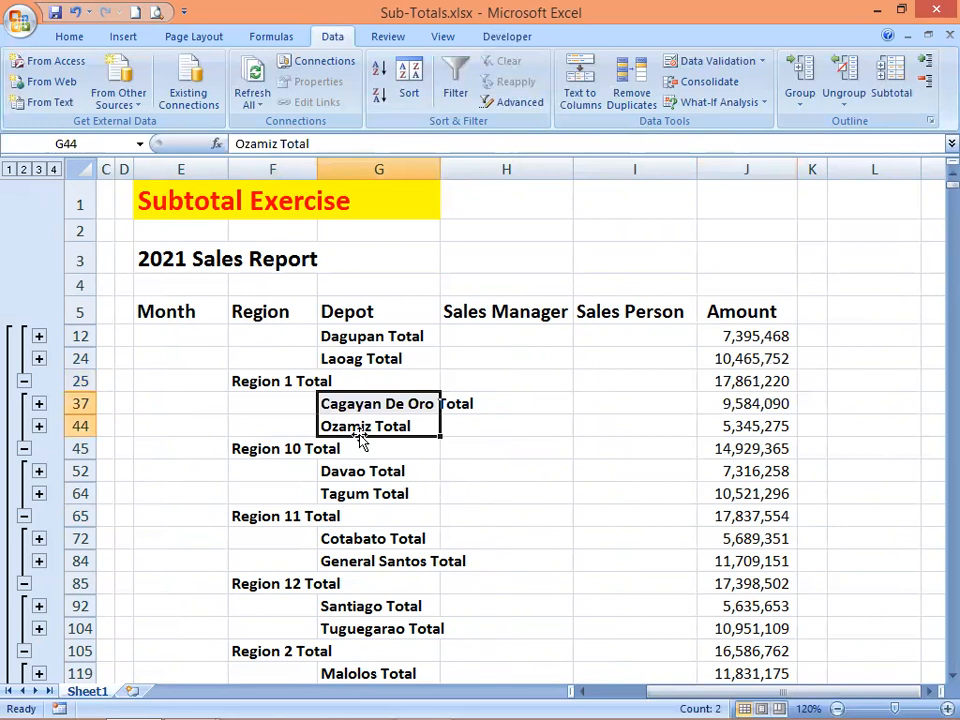
click(740, 426)
drag(300, 448, 810, 448)
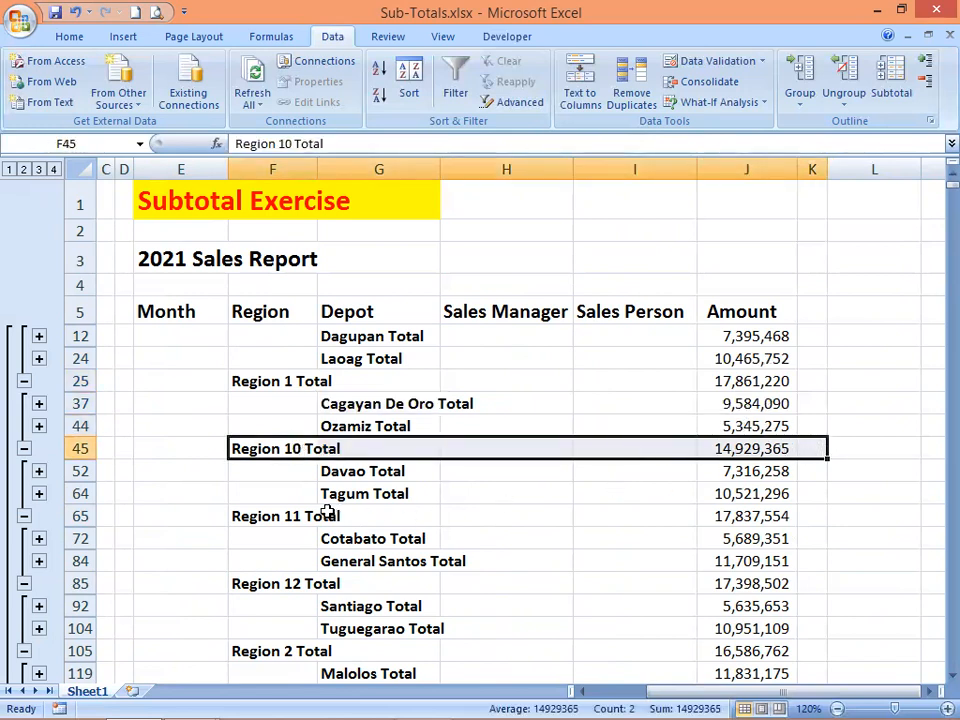
click(290, 500)
drag(274, 511, 791, 514)
click(372, 476)
click(376, 489)
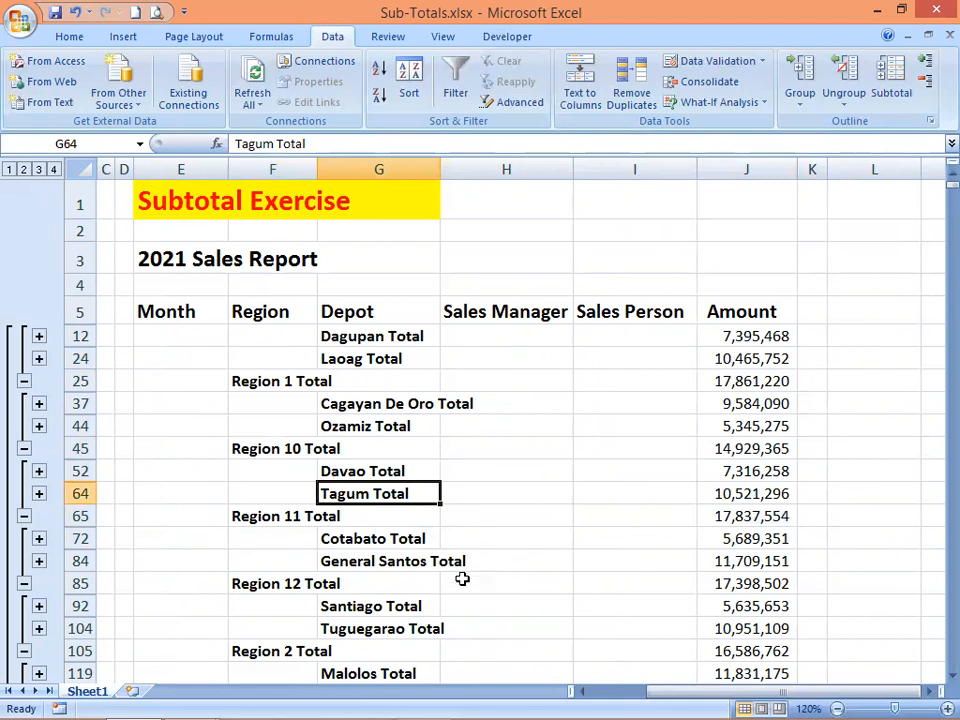
Review the depot totals belonging to Region 12, Region 2 and Region 3 in the collapsed outline
click(360, 543)
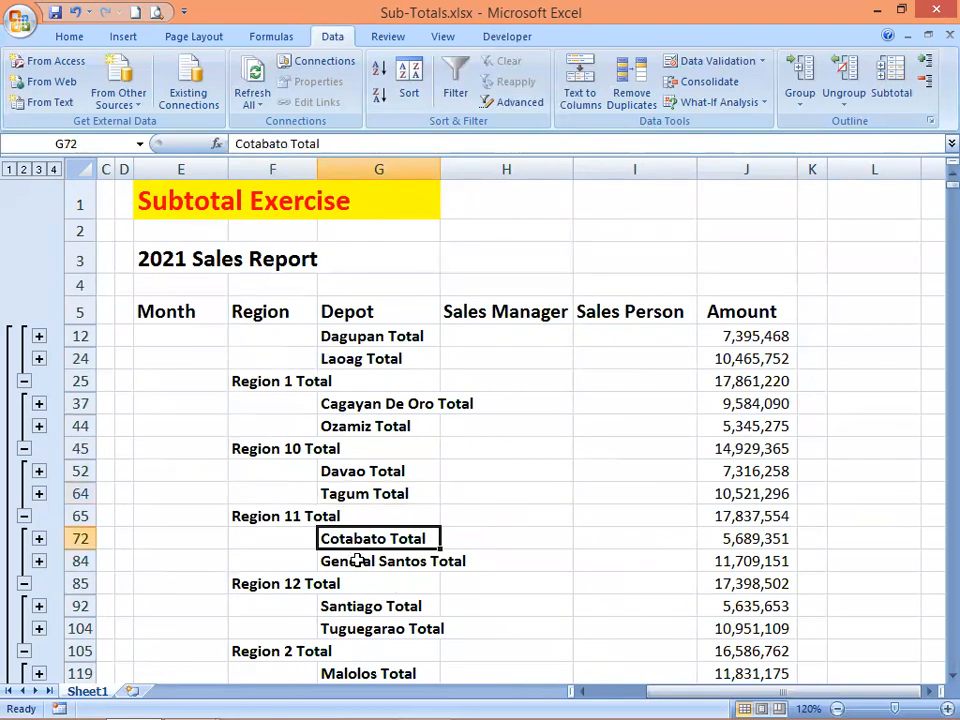
click(357, 558)
scroll(547, 577, down, 1)
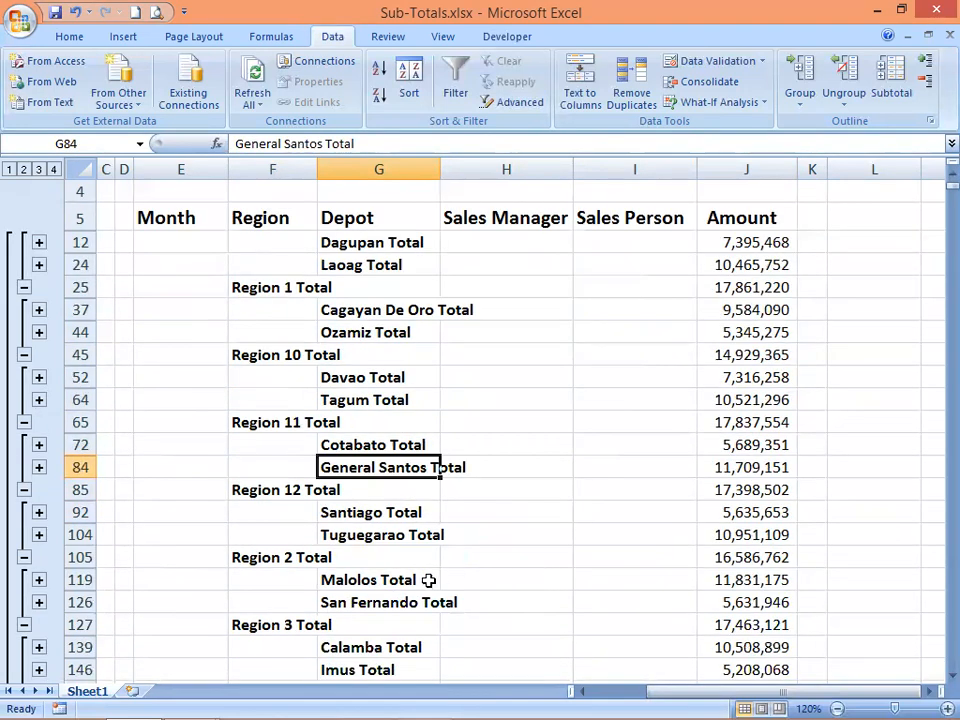
click(298, 557)
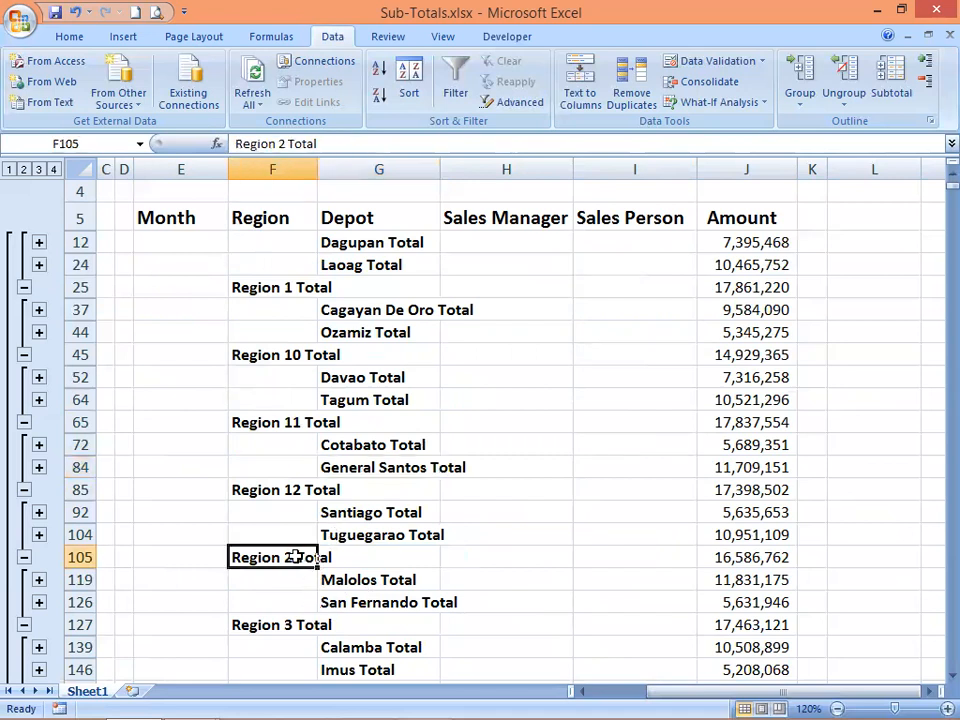
click(360, 511)
click(371, 534)
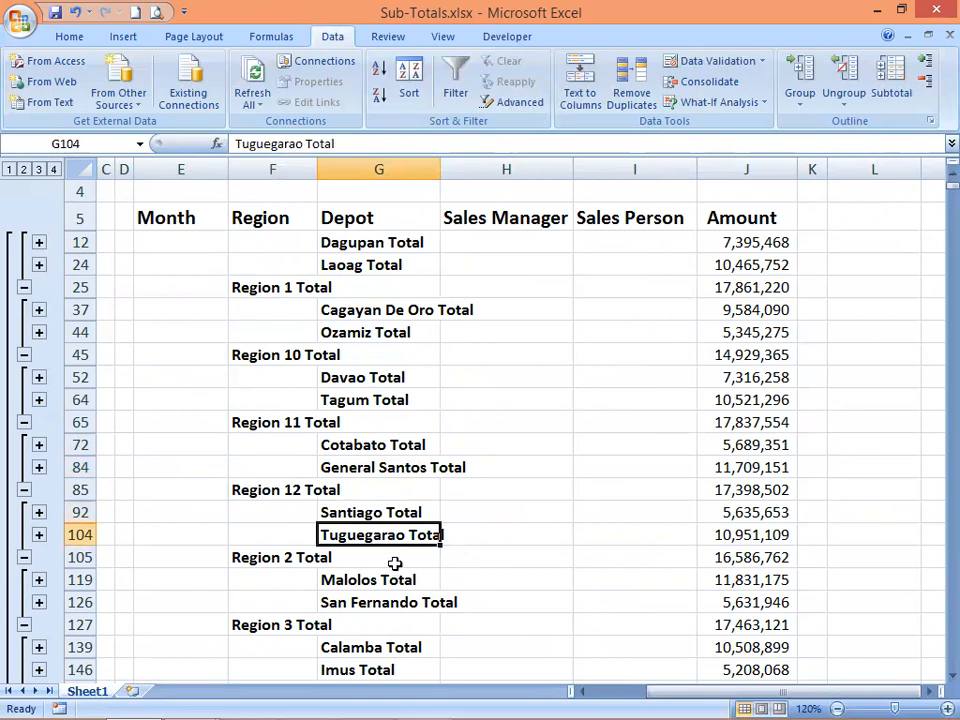
scroll(417, 593, down, 1)
click(268, 574)
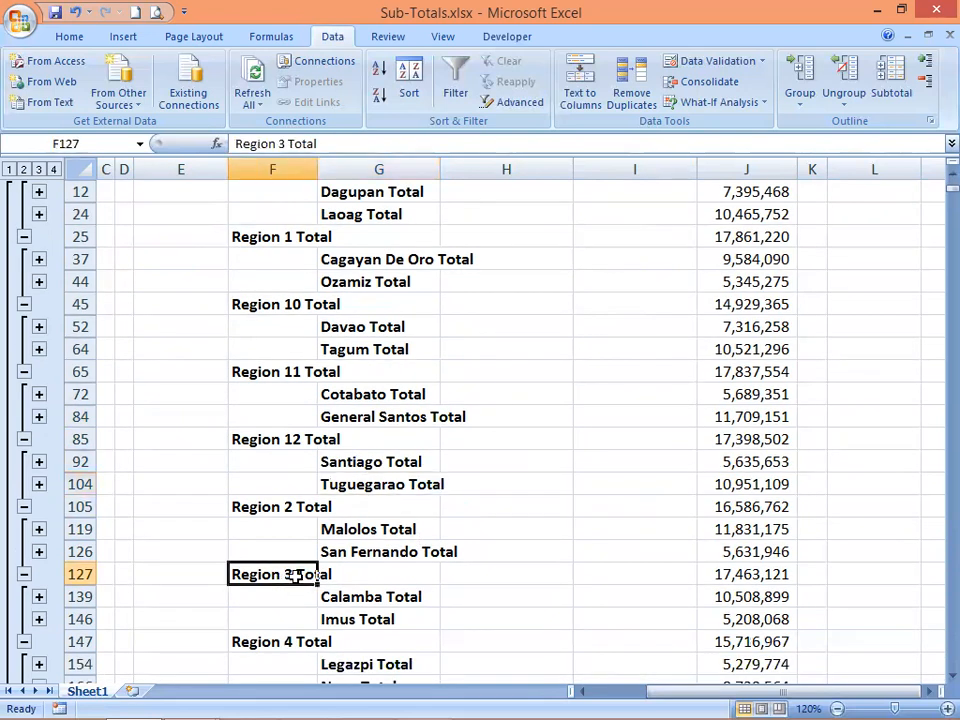
click(345, 529)
click(369, 553)
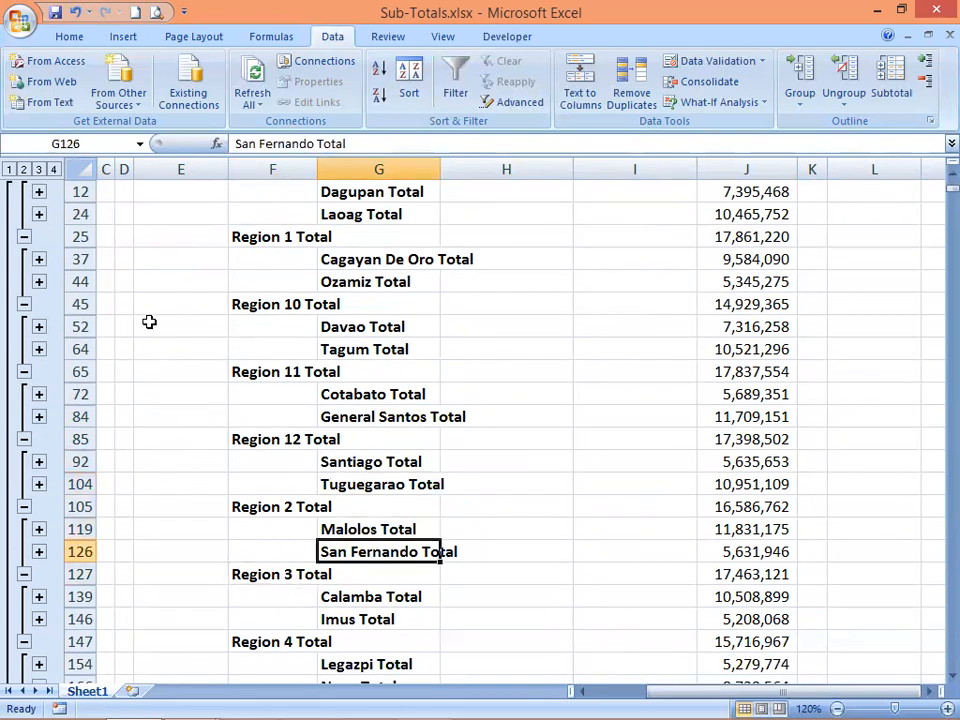
View the outline at levels 2 and 1, and expand it back to all detail rows at level 4
click(24, 169)
scroll(325, 320, up, 1)
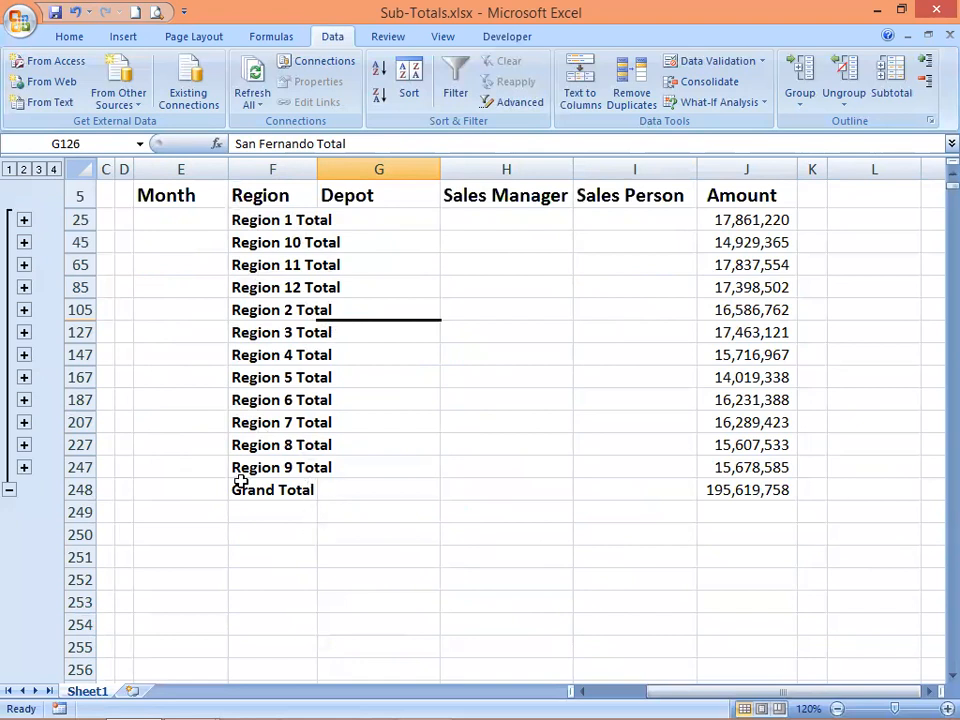
click(9, 169)
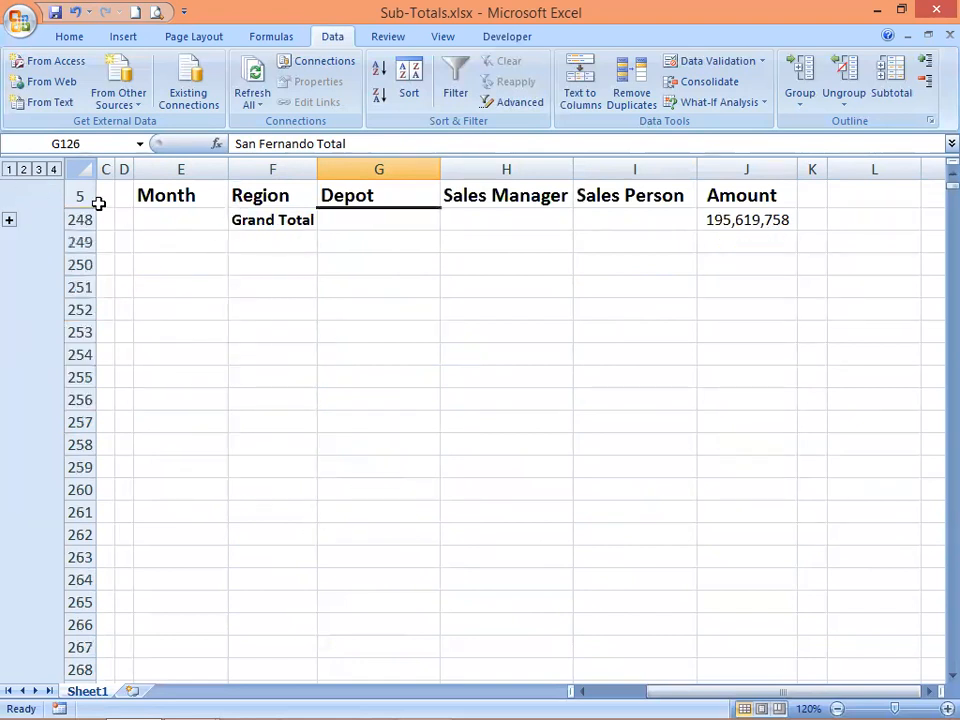
click(54, 170)
scroll(623, 494, up, 1)
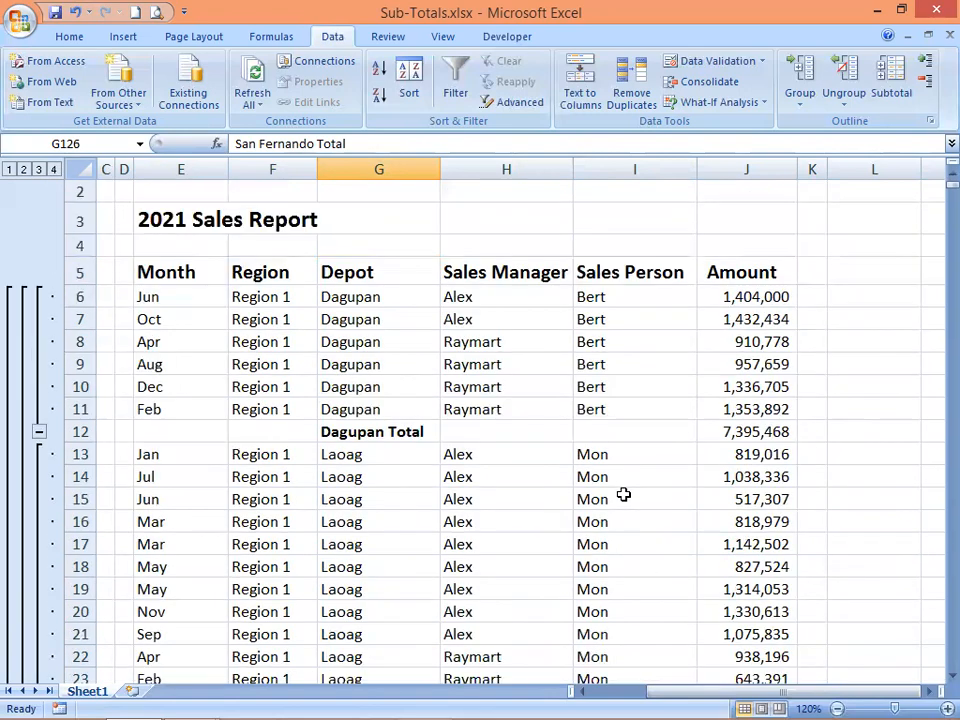
Examine how the Dagupan and Laoag detail rows roll up into their depot totals and the Region 1 total
scroll(623, 493, down, 3)
scroll(623, 500, up, 1)
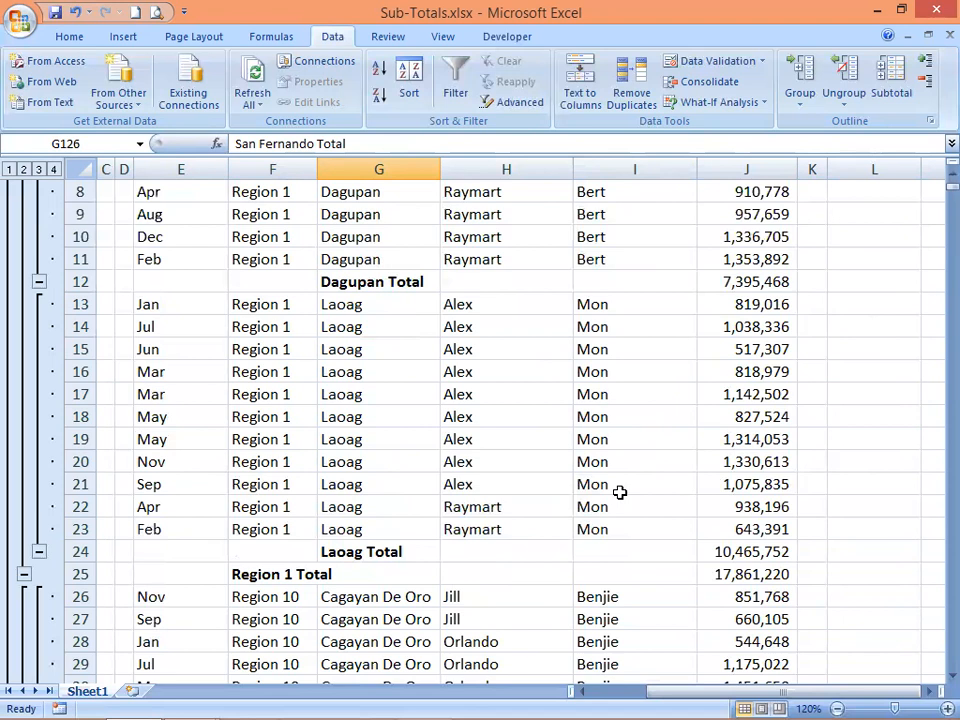
click(373, 280)
scroll(436, 314, up, 2)
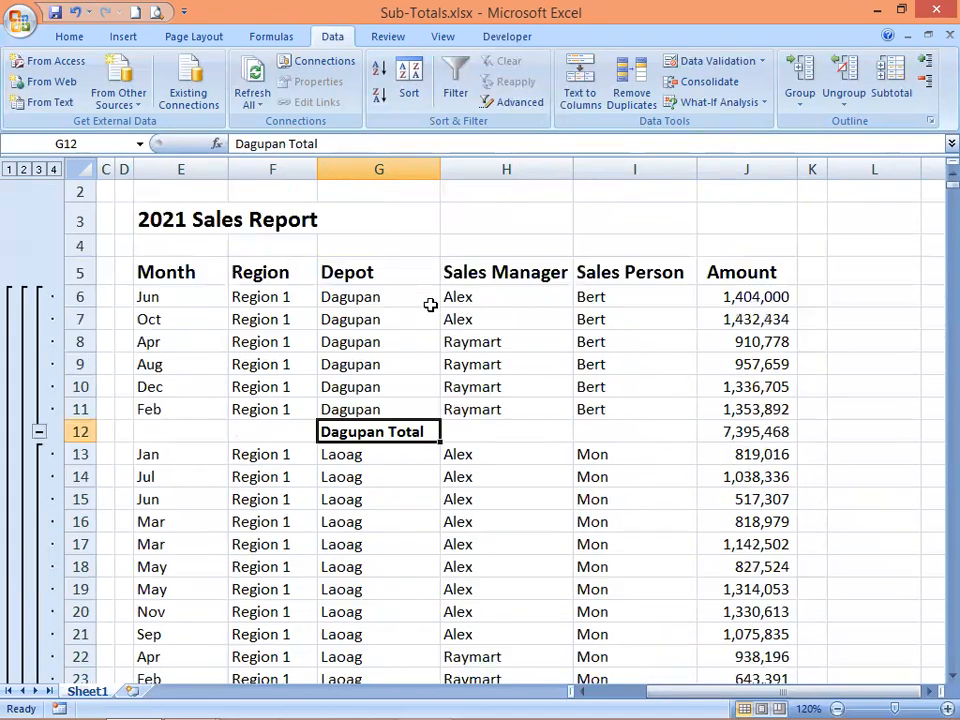
scroll(436, 314, down, 3)
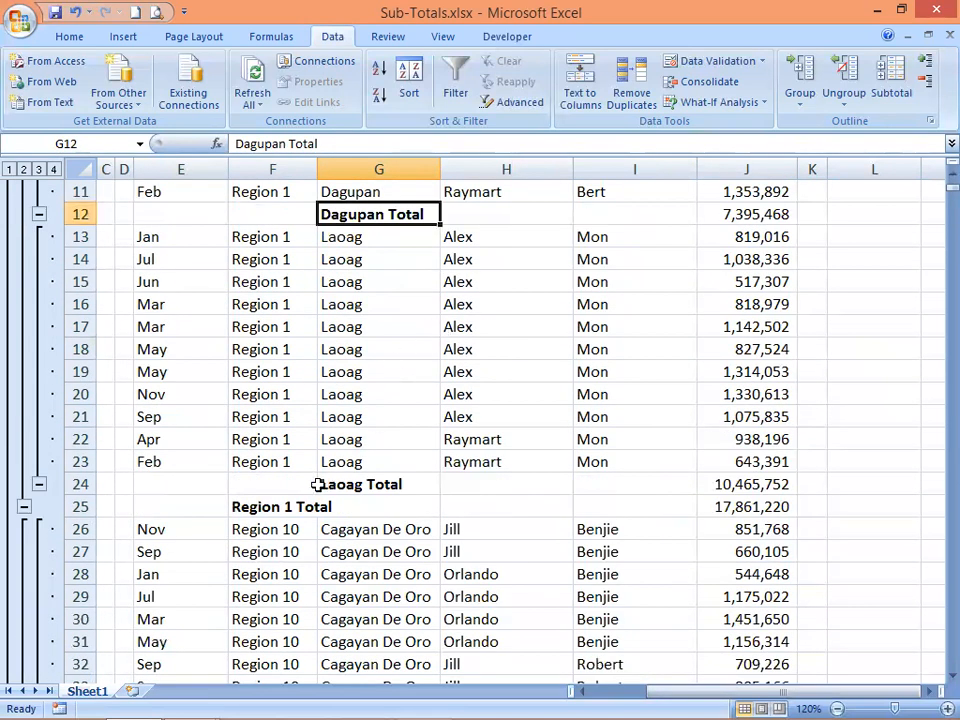
click(291, 502)
scroll(339, 461, up, 1)
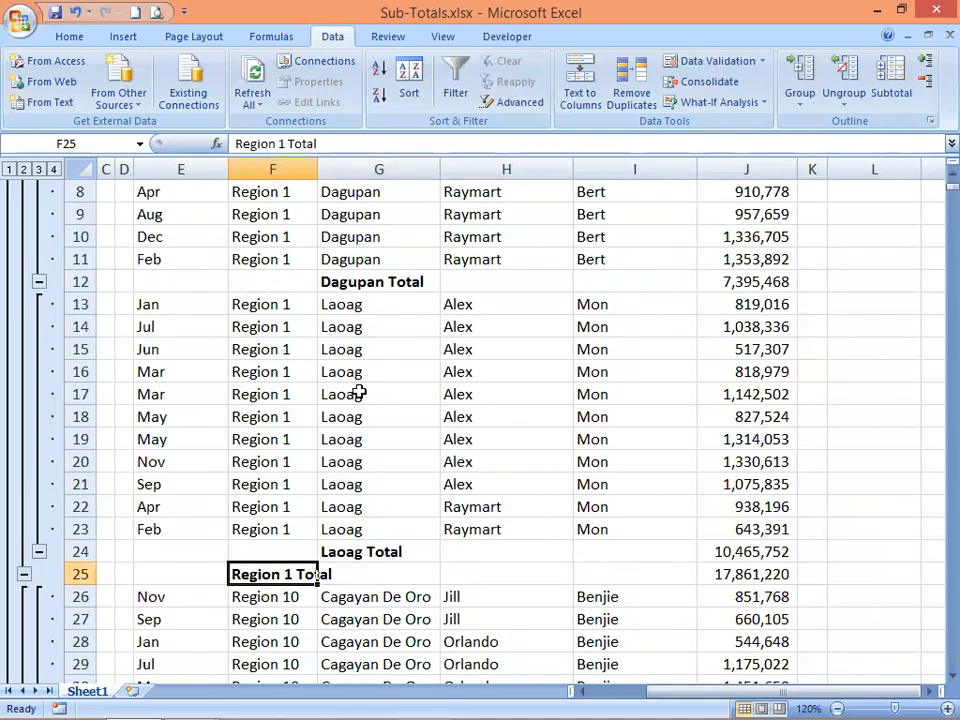
click(363, 395)
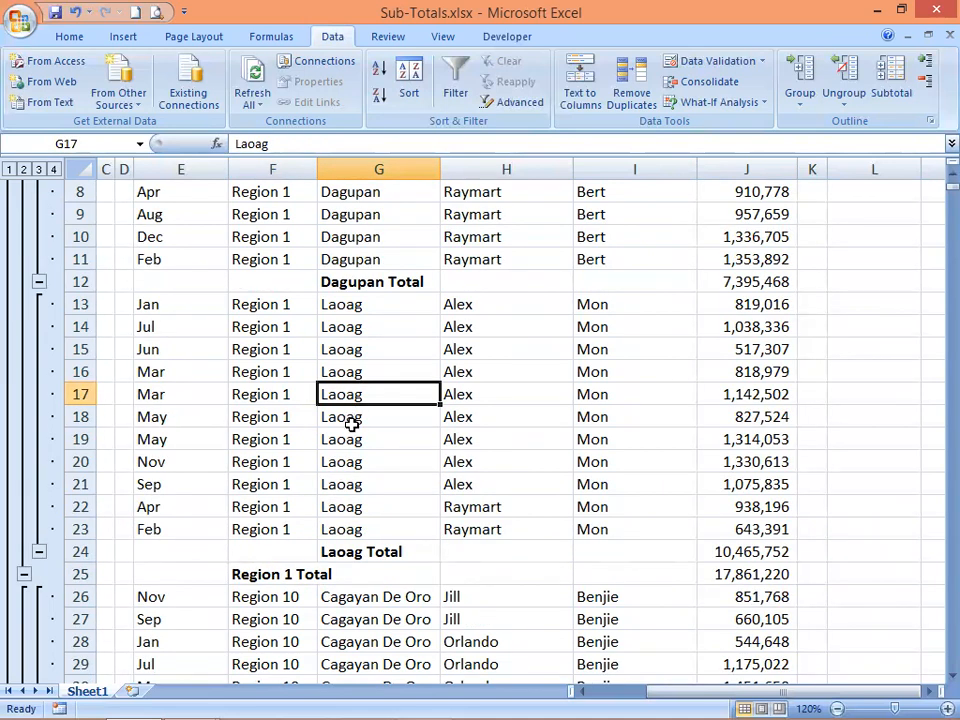
click(286, 575)
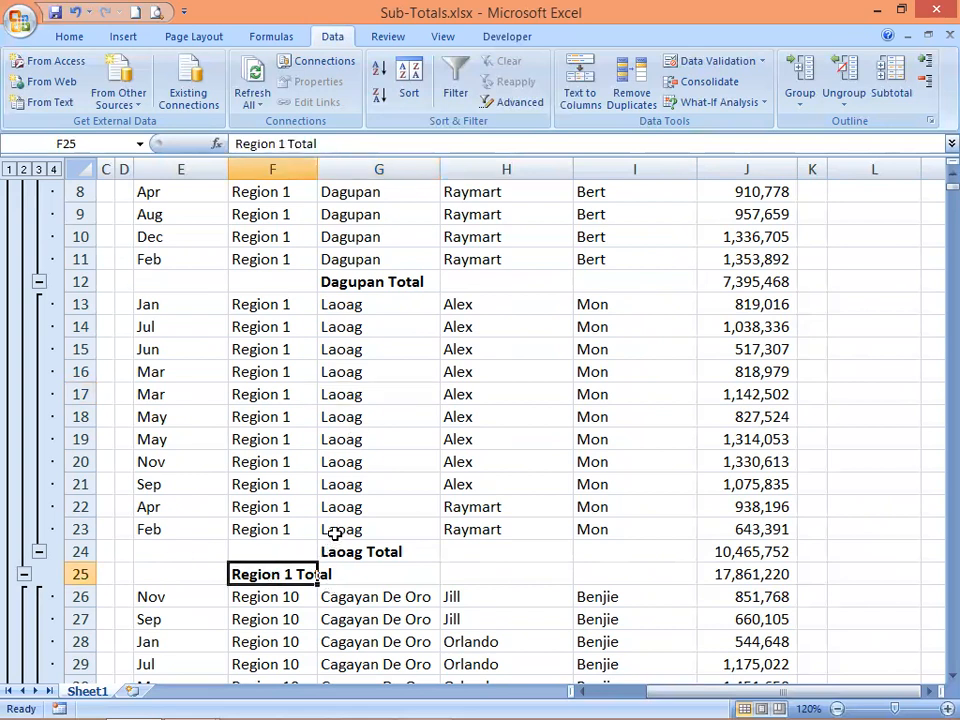
scroll(335, 528, up, 2)
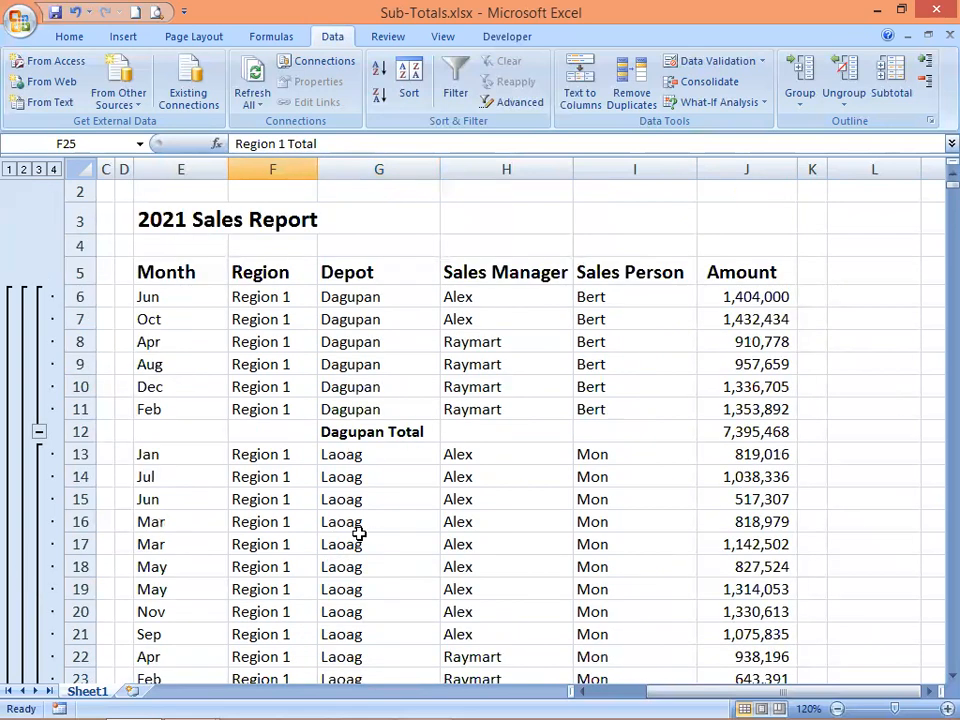
click(362, 386)
click(370, 479)
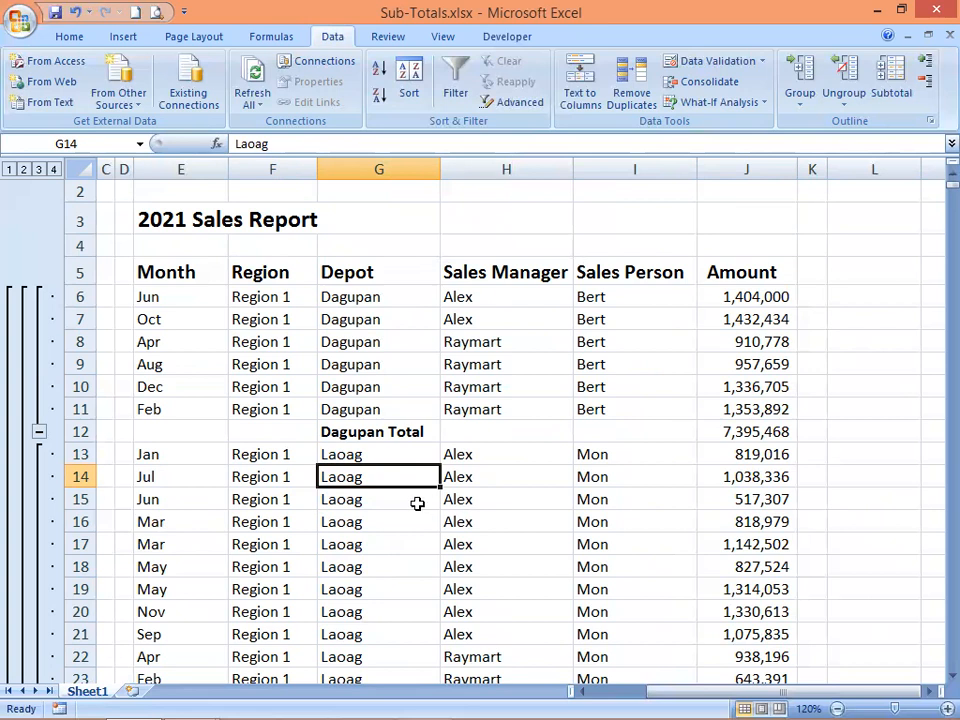
Remove all subtotals from the 2021 sales report
click(355, 387)
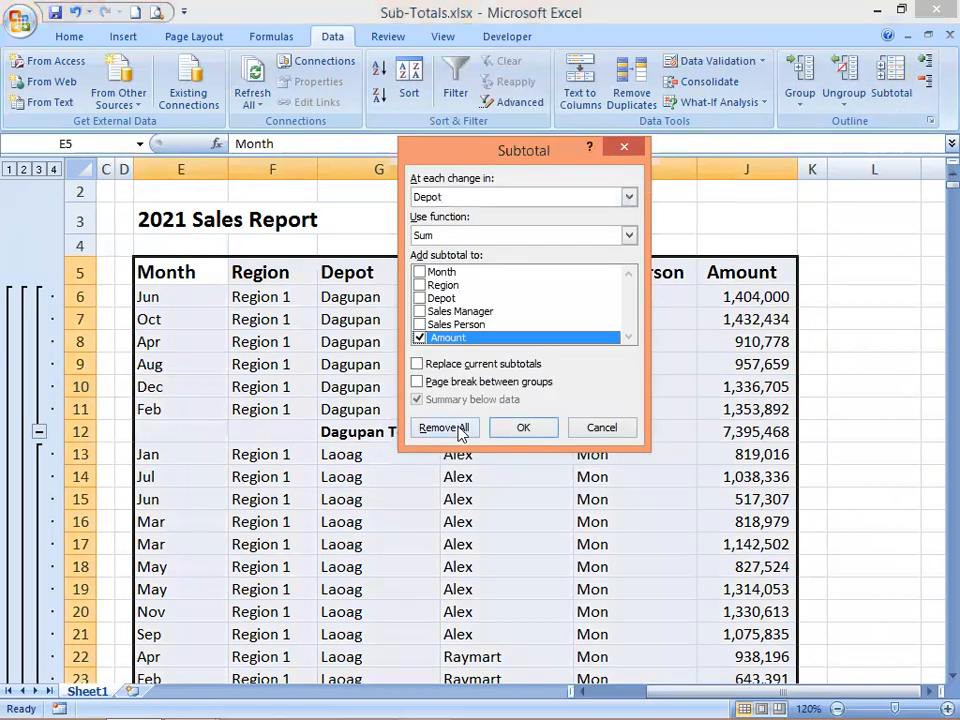
click(456, 428)
click(264, 458)
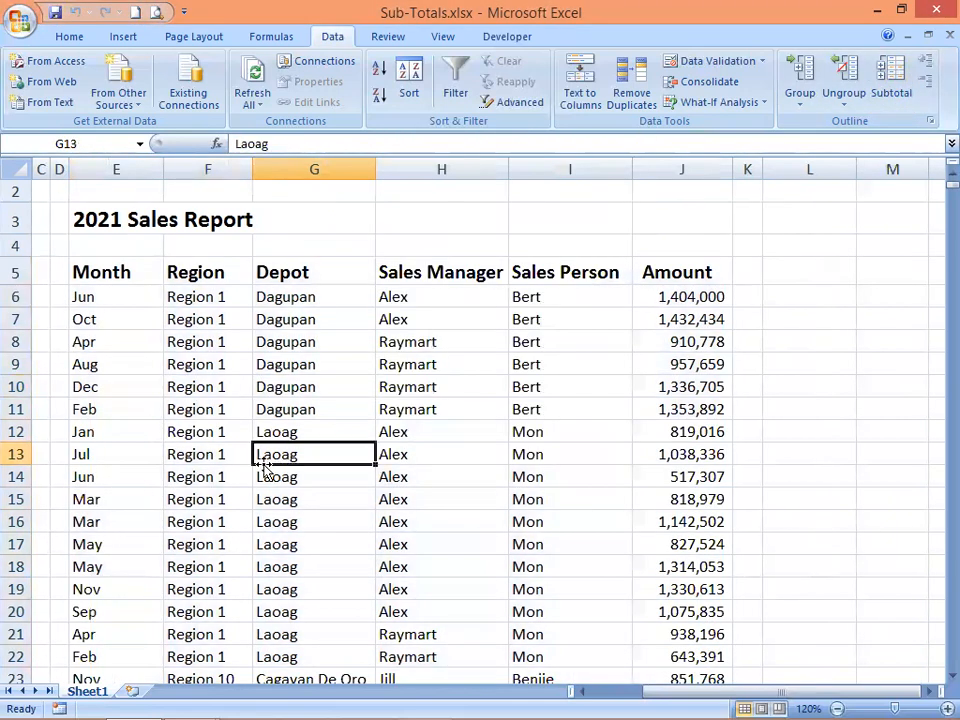
Sort the sales data by Region, Depot and Sales Manager, each by values in A to Z order
click(230, 452)
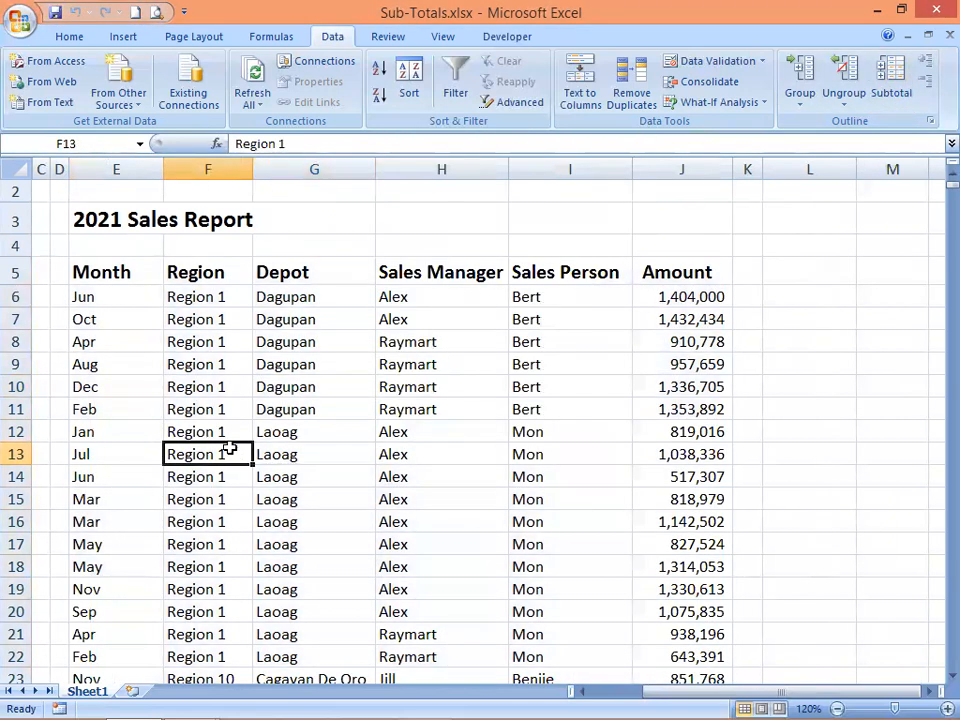
click(418, 76)
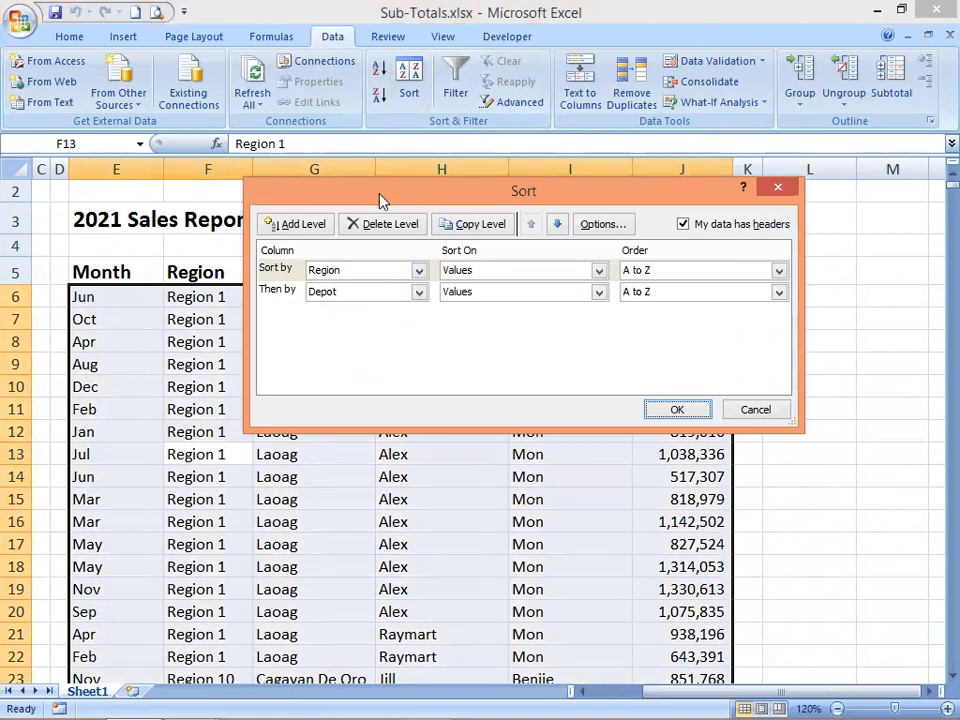
drag(380, 200, 381, 355)
click(318, 385)
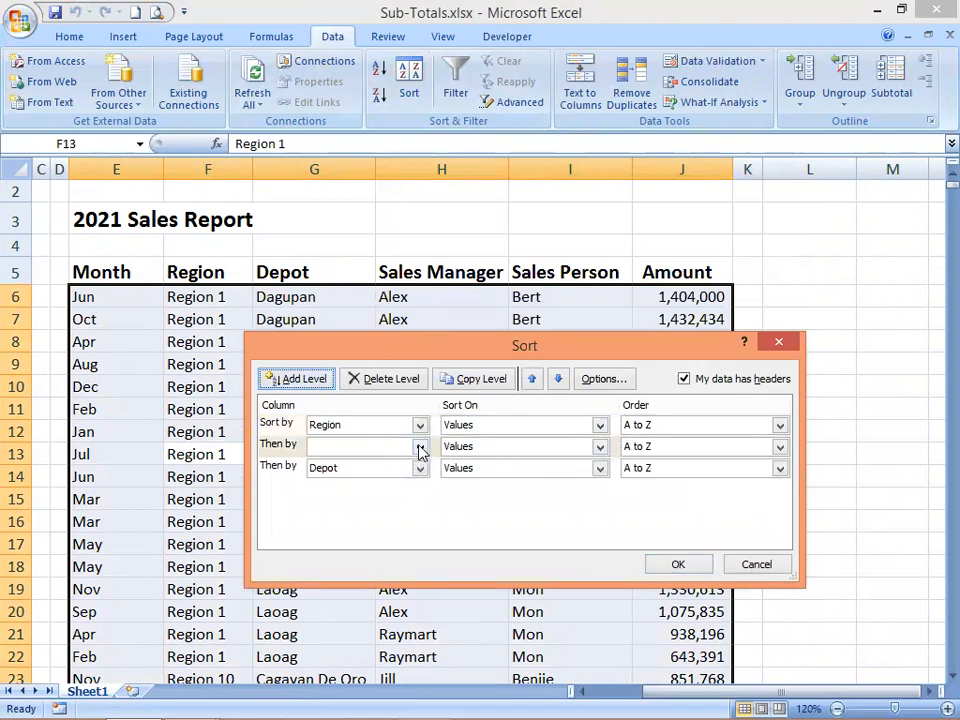
click(420, 447)
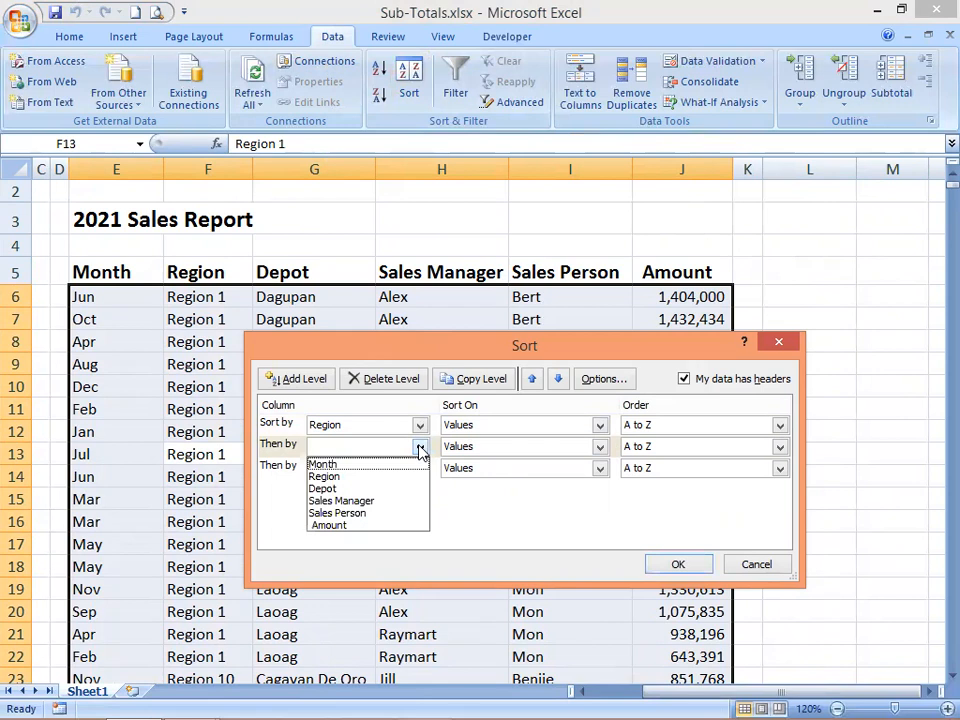
click(343, 491)
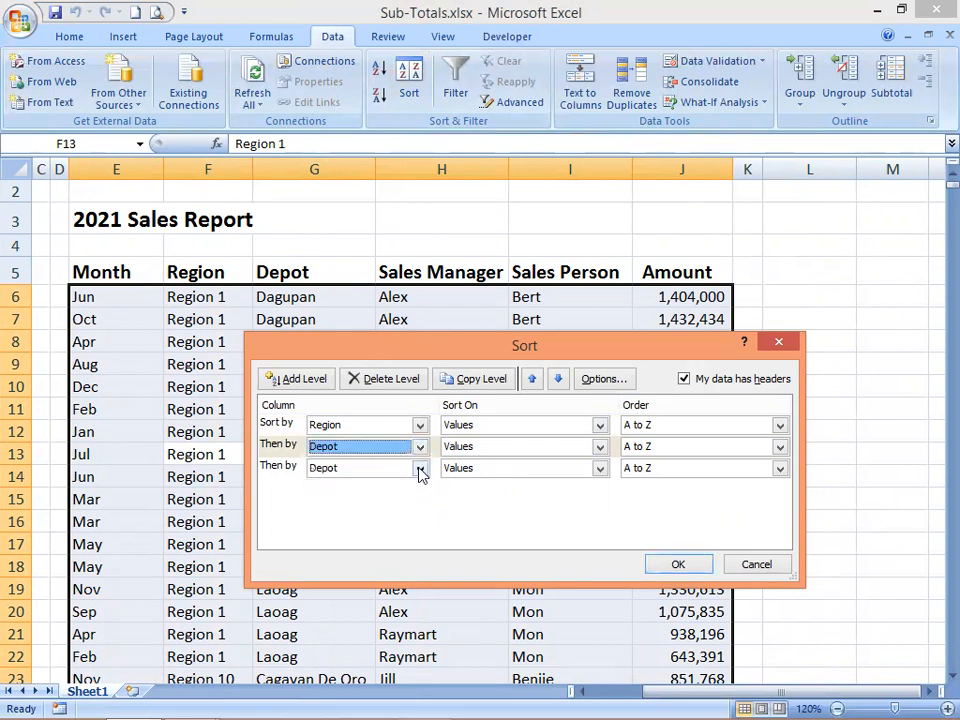
click(420, 470)
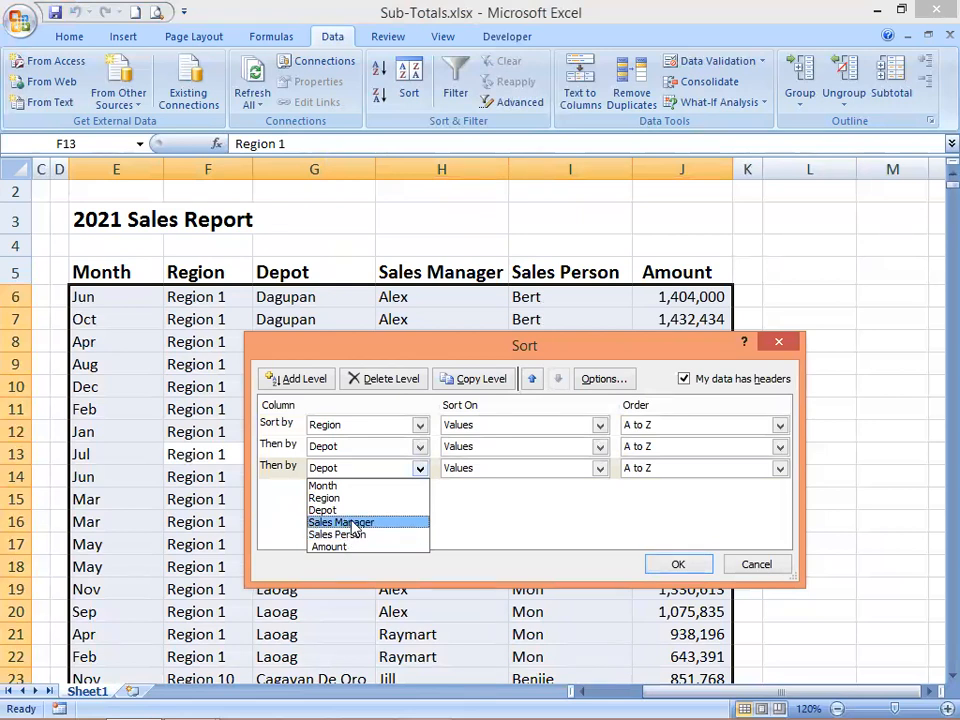
click(355, 524)
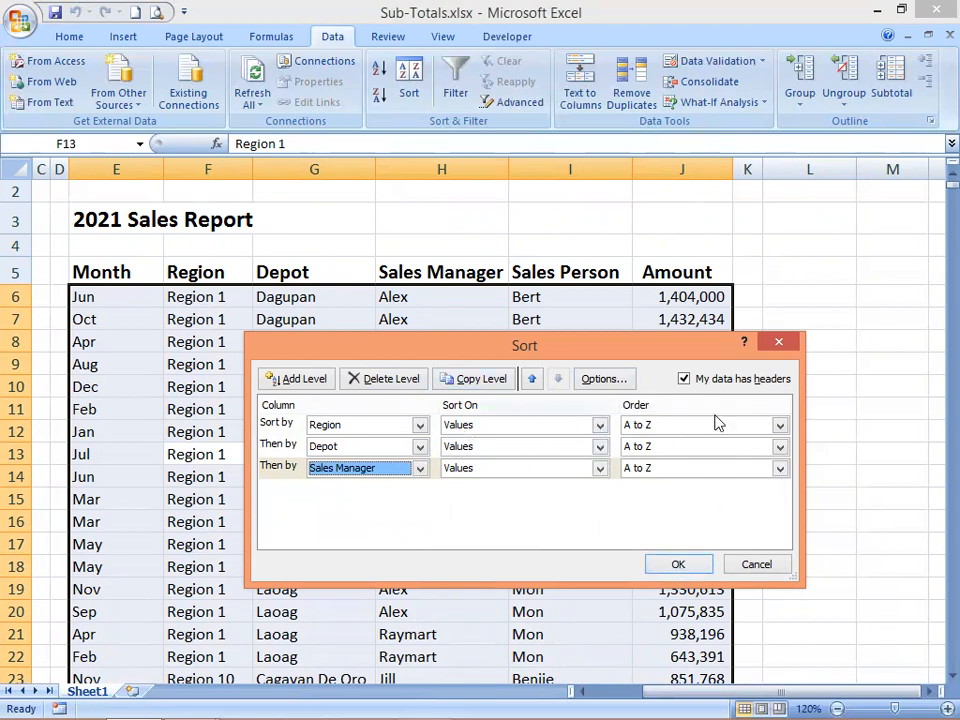
click(676, 566)
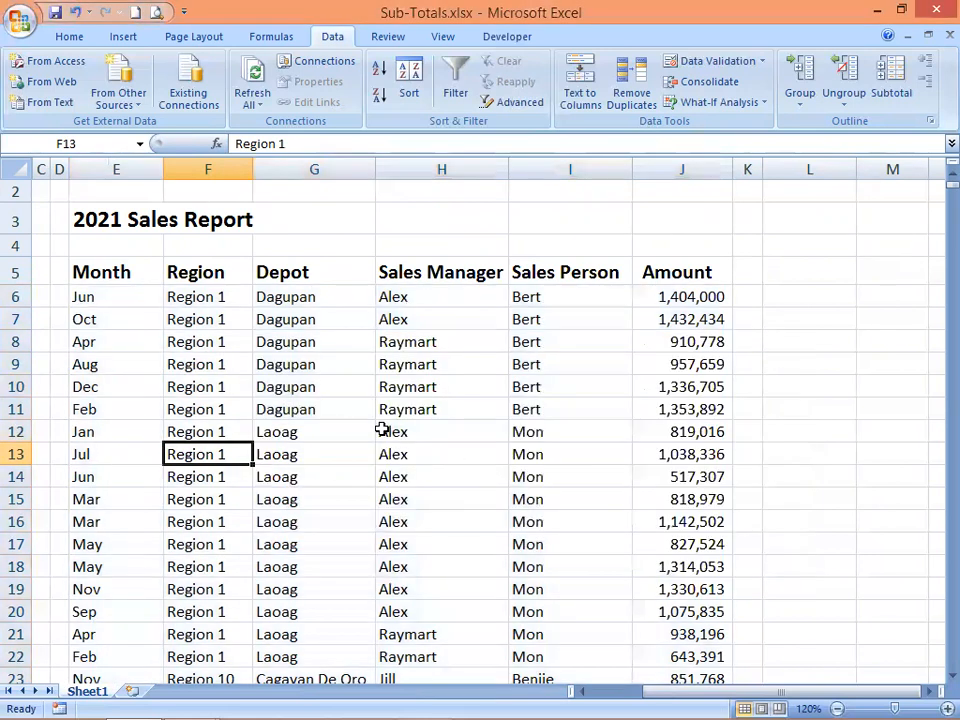
Add Sum subtotals of Amount at each change in Region to the sales report
click(311, 345)
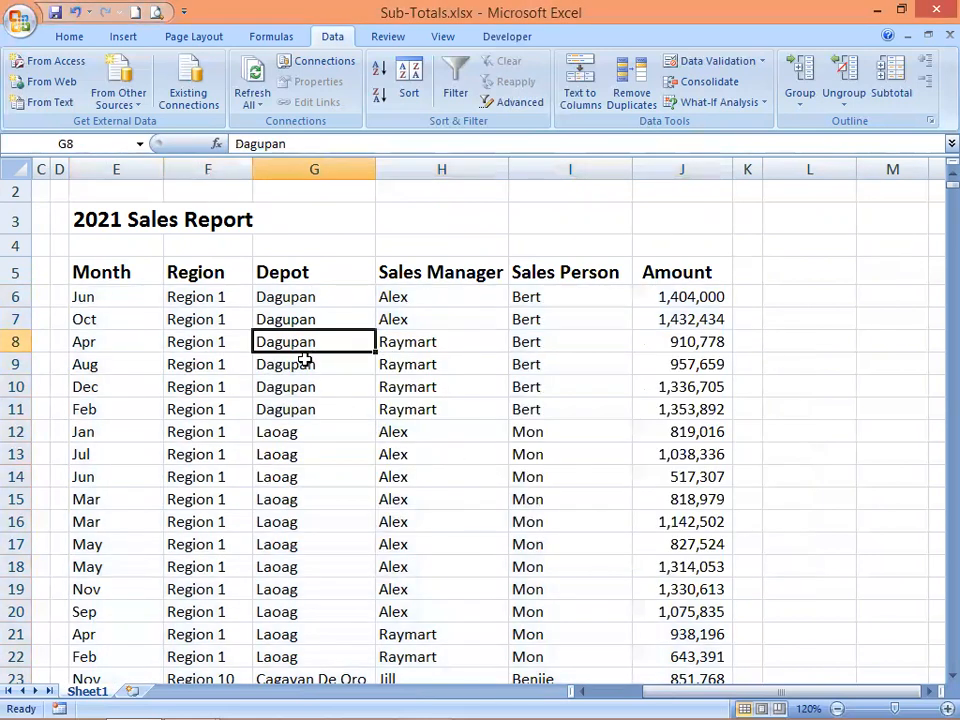
click(202, 271)
click(286, 274)
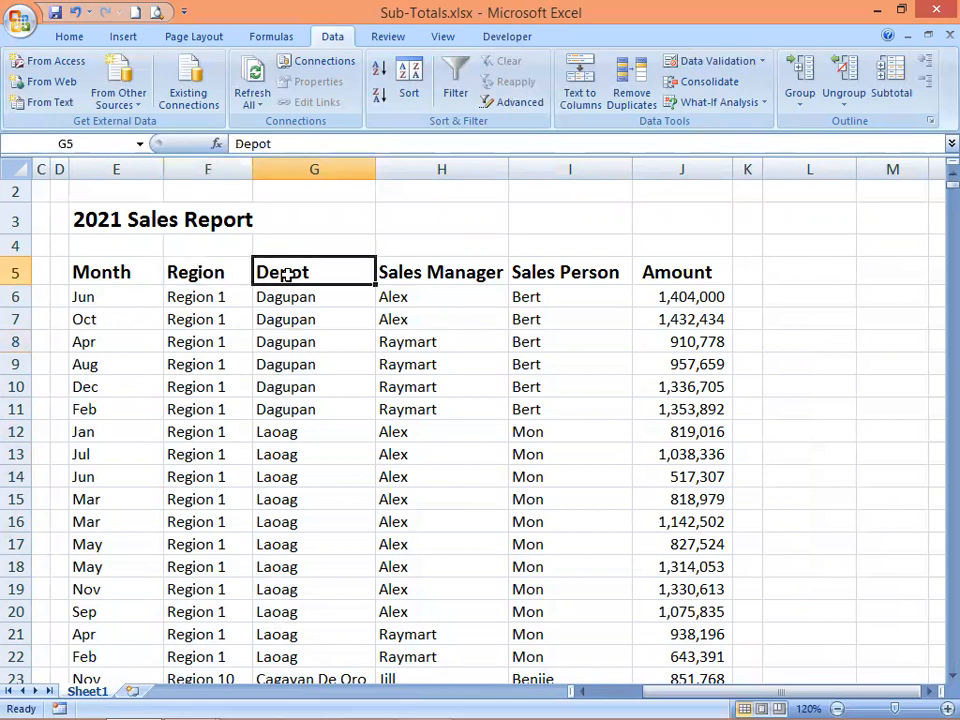
click(401, 274)
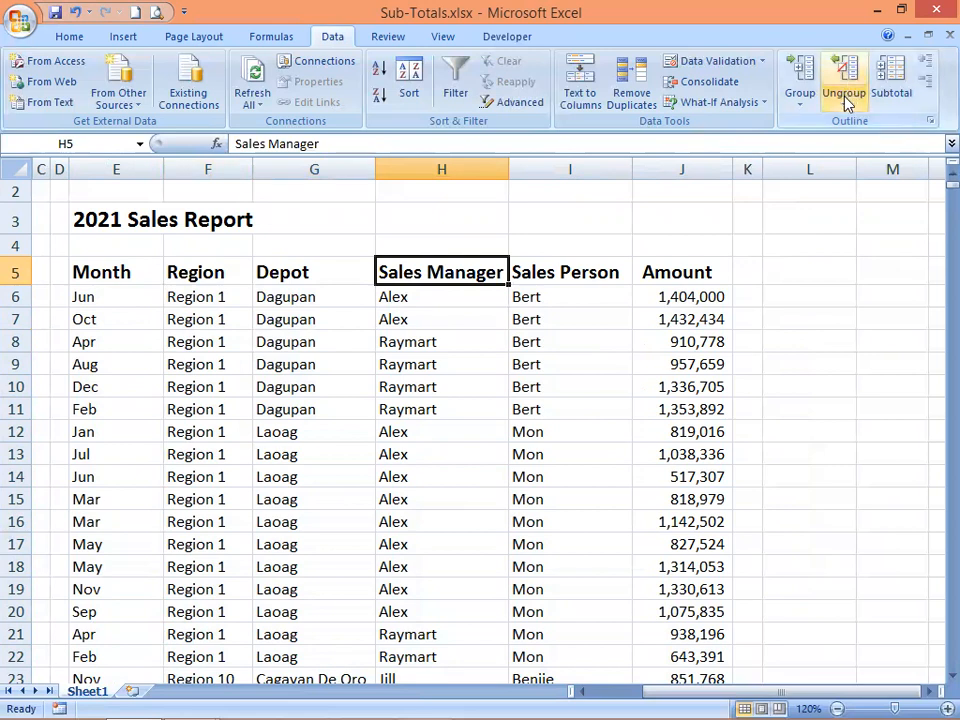
click(897, 108)
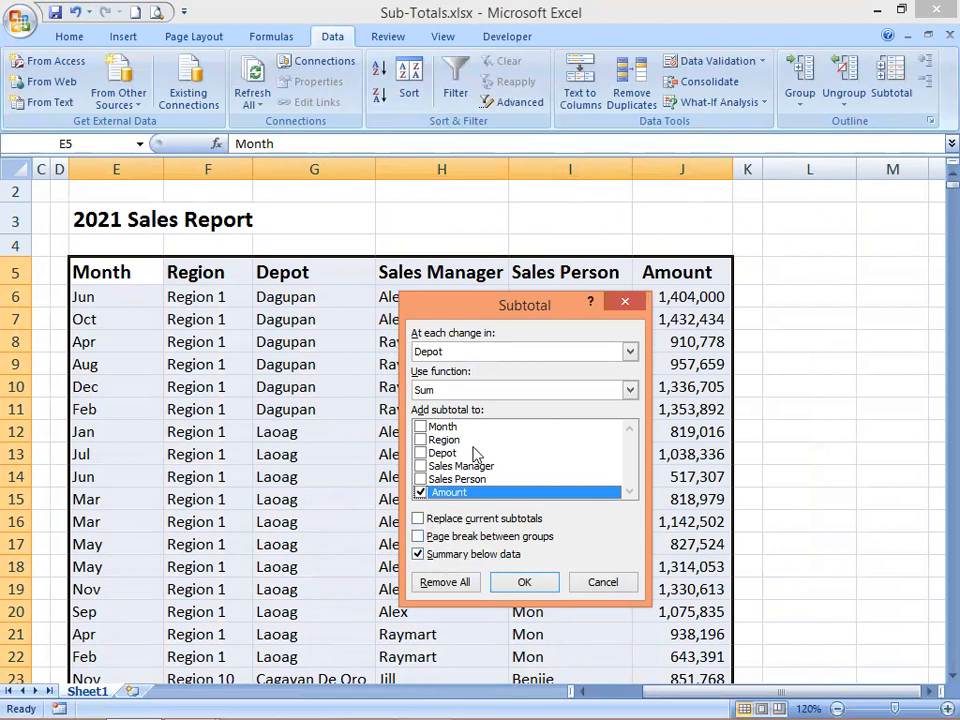
click(630, 352)
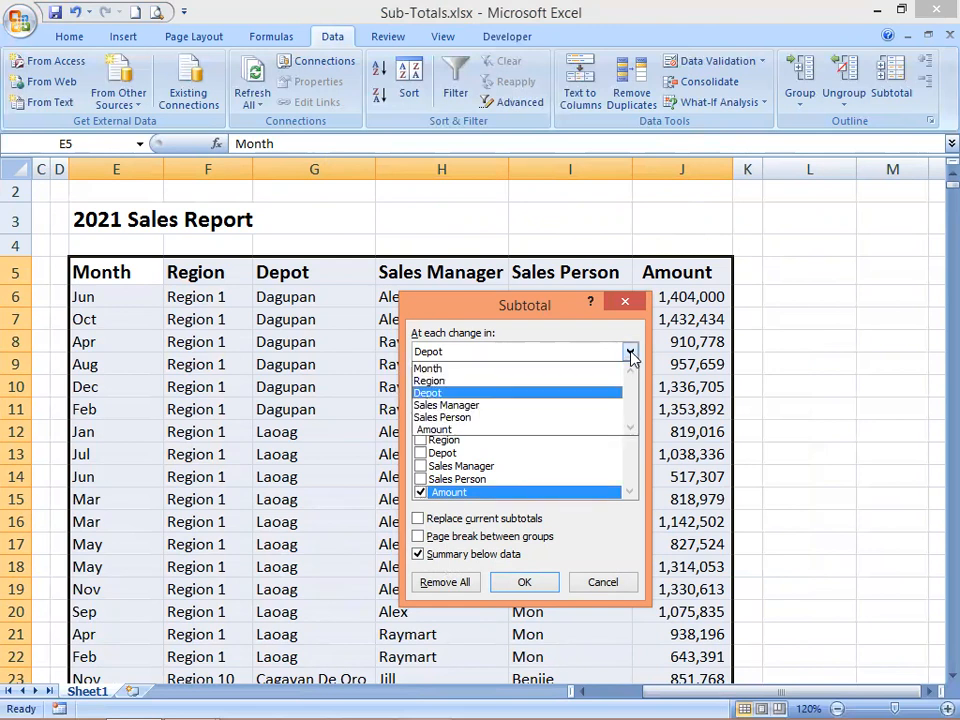
click(453, 381)
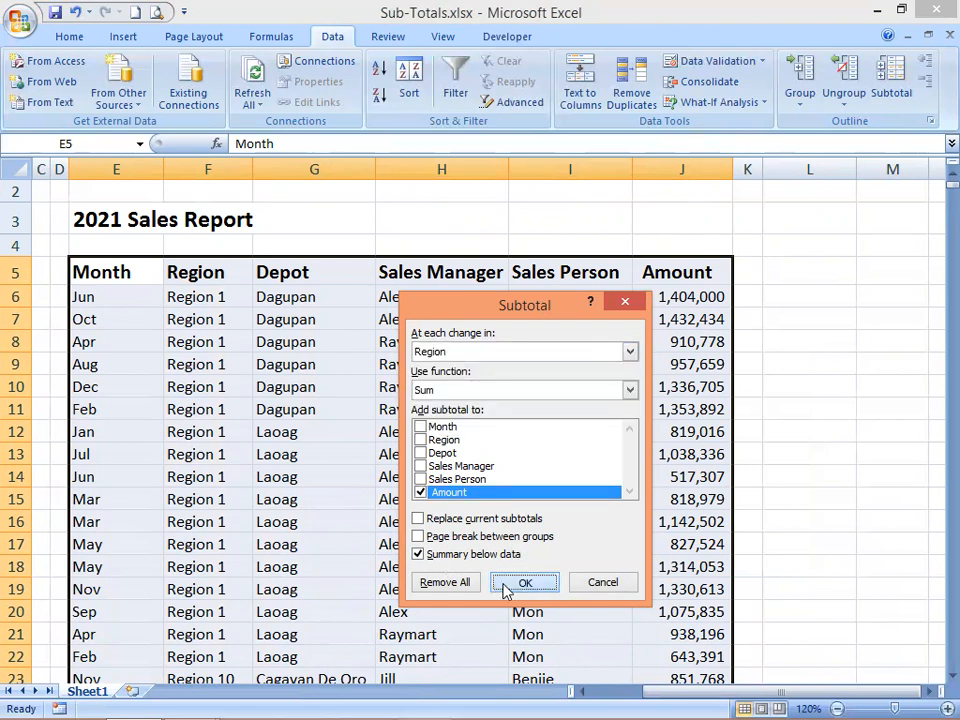
click(510, 583)
Check the Region 1 total row and add nested Sum subtotals of Amount at each change in Depot
scroll(335, 485, down, 1)
drag(311, 602, 703, 600)
scroll(456, 542, down, 4)
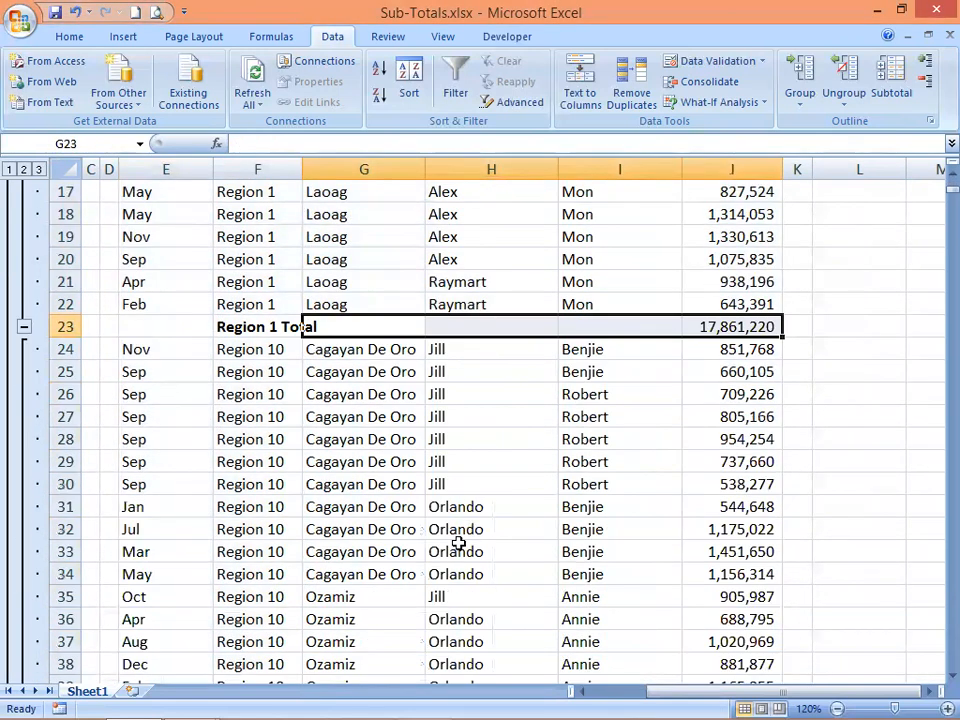
scroll(386, 557, up, 5)
scroll(385, 519, up, 1)
click(375, 490)
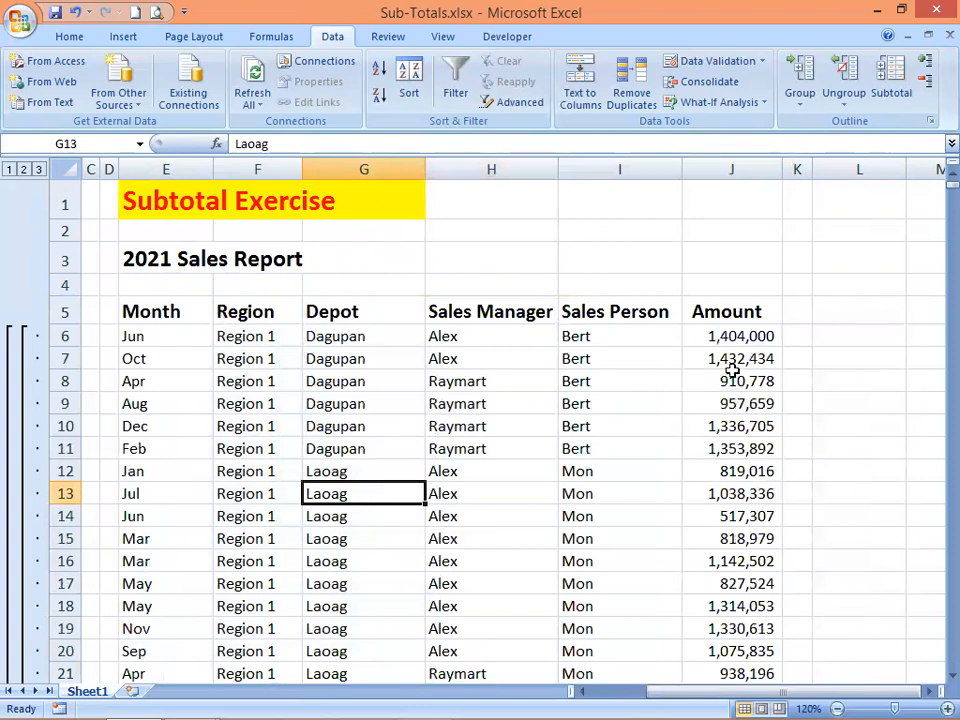
click(901, 106)
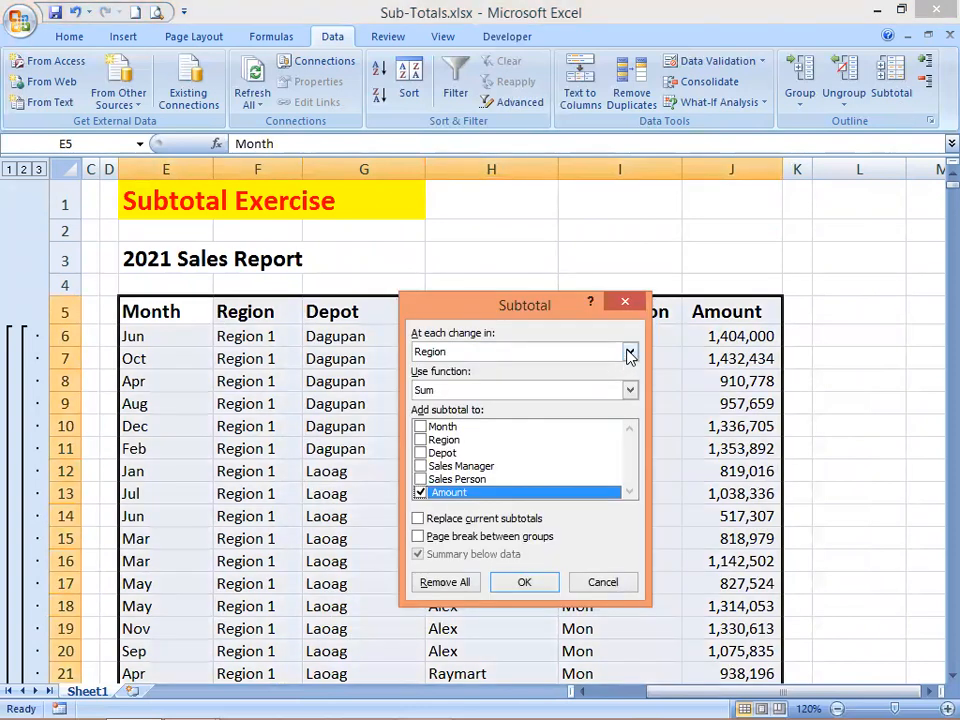
click(630, 354)
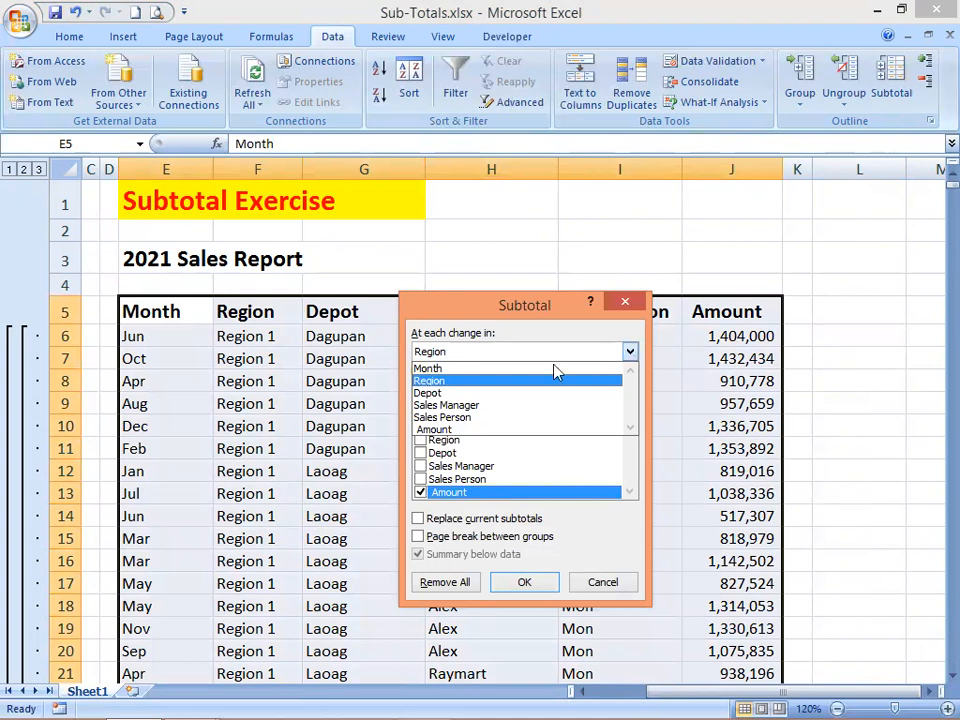
click(443, 393)
click(522, 582)
Review the Region 1 depot totals and add nested Sum subtotals of Amount at each change in Sales Manager
click(409, 491)
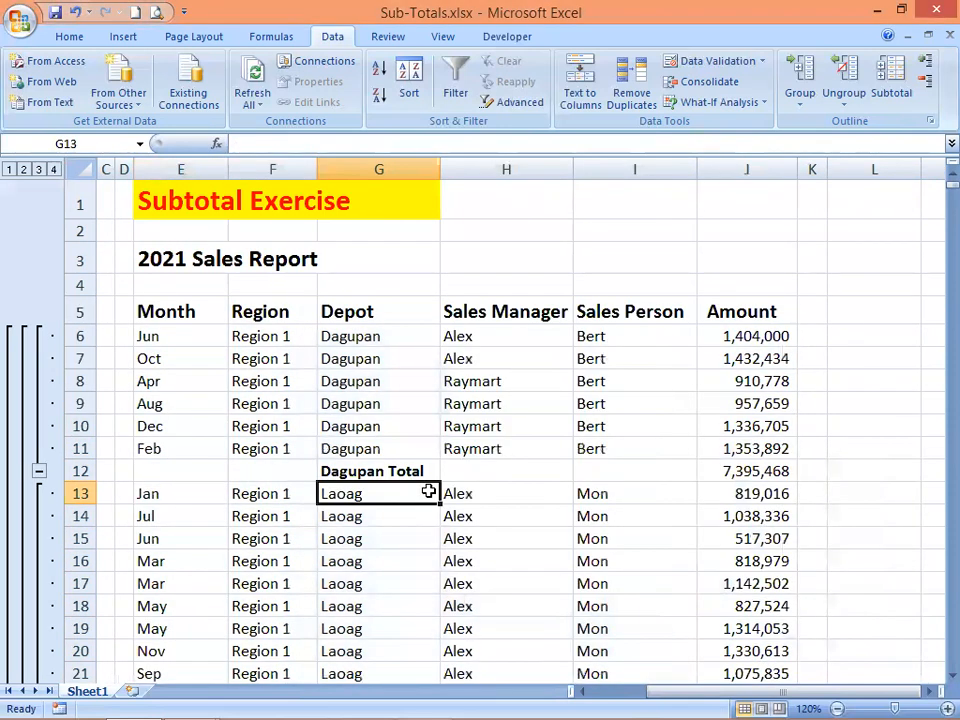
scroll(427, 487, down, 3)
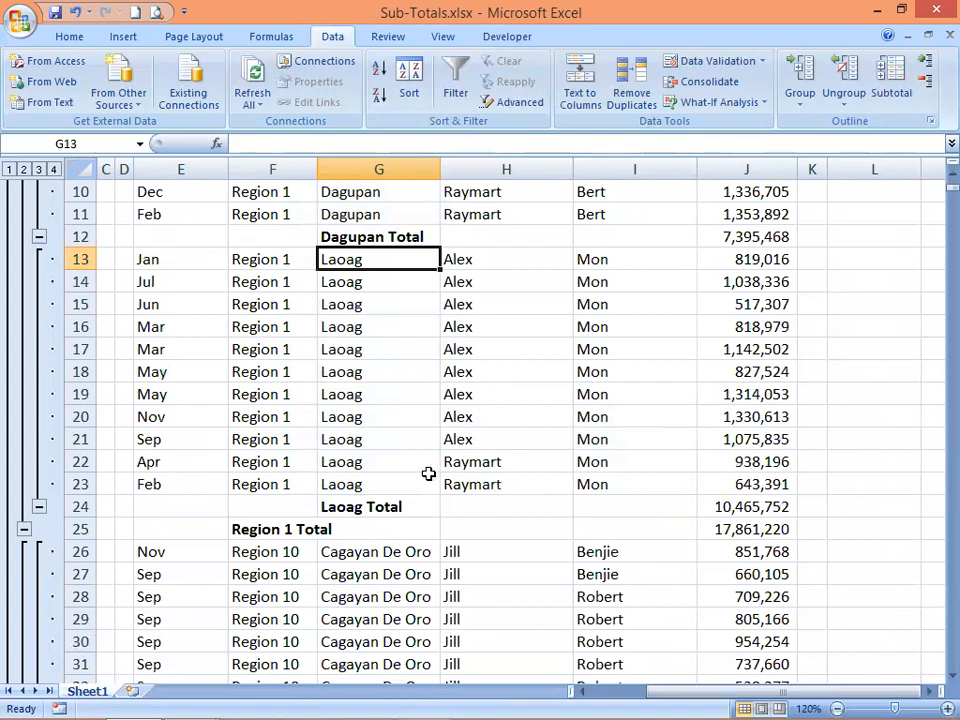
scroll(428, 472, up, 3)
scroll(455, 512, down, 3)
scroll(458, 500, up, 2)
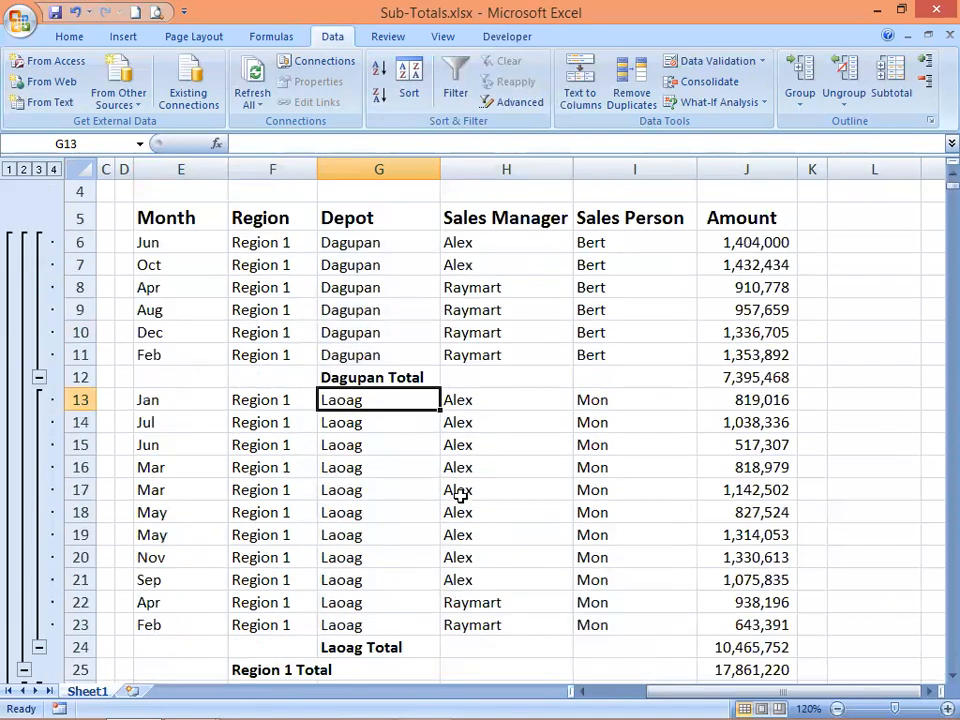
scroll(459, 494, up, 1)
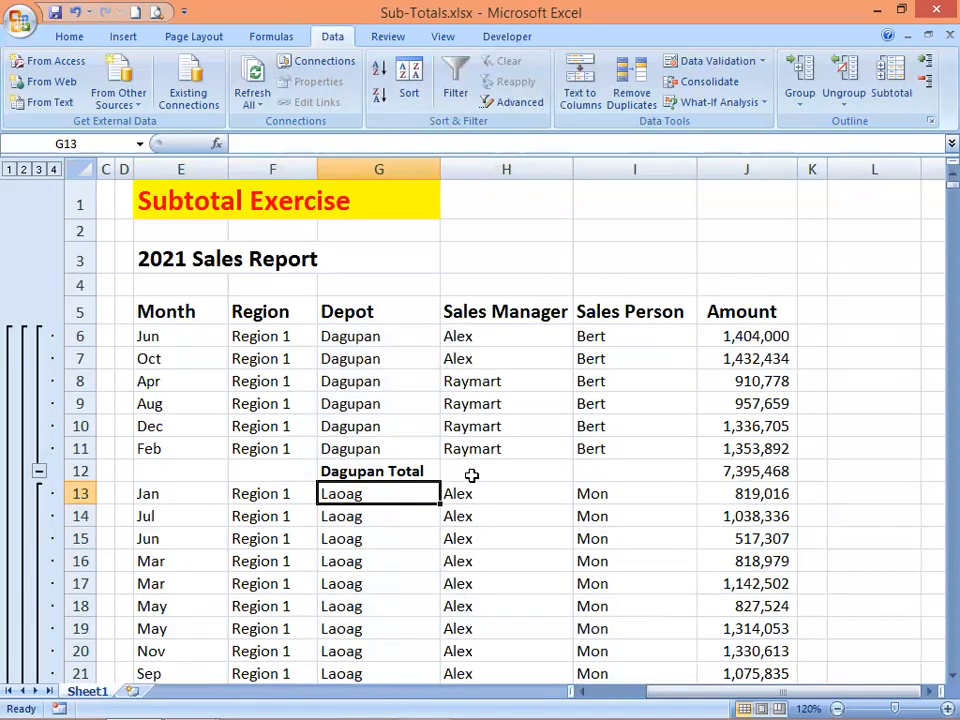
click(471, 406)
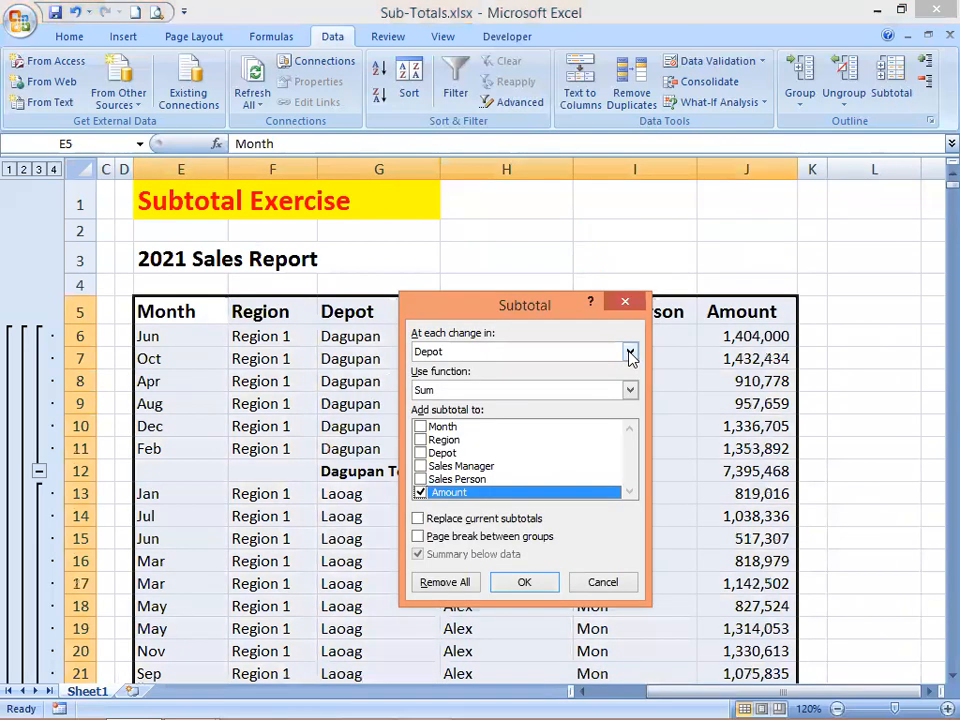
click(630, 353)
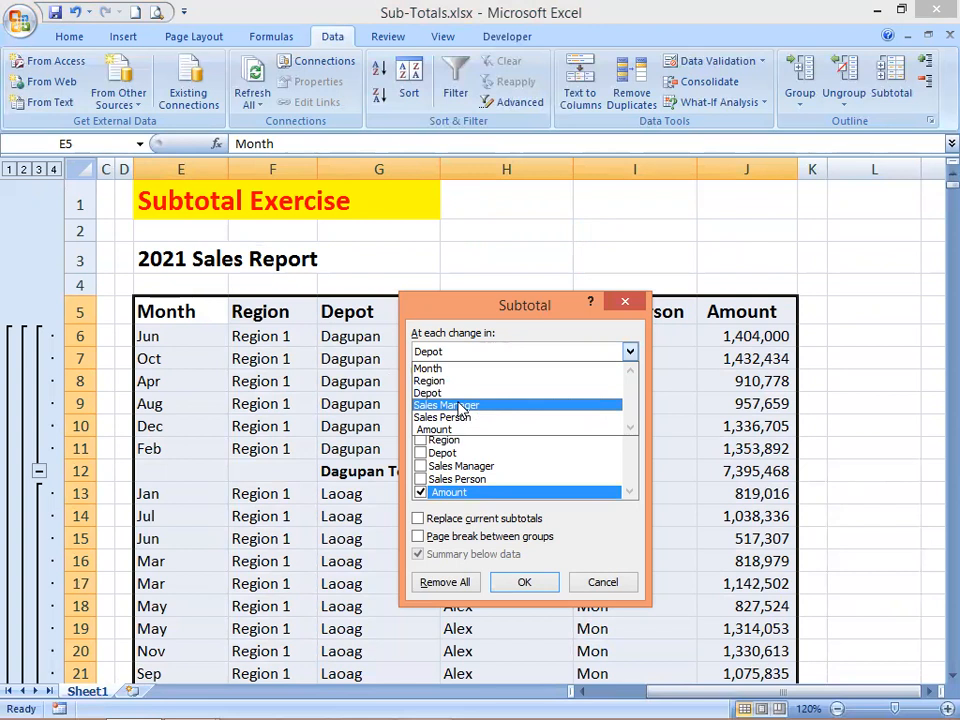
click(462, 406)
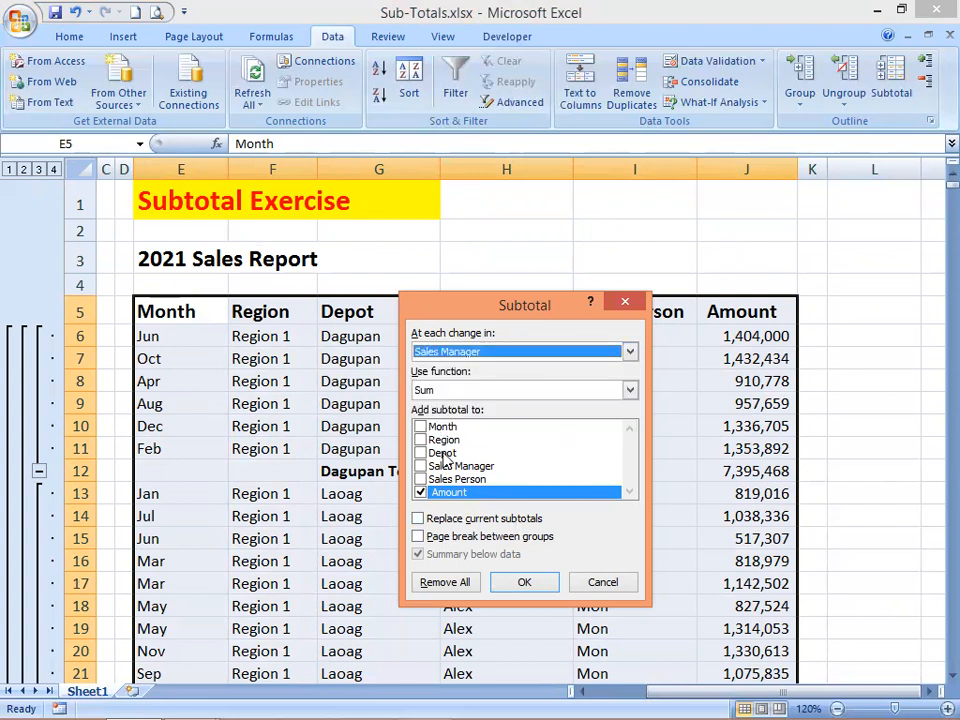
click(525, 583)
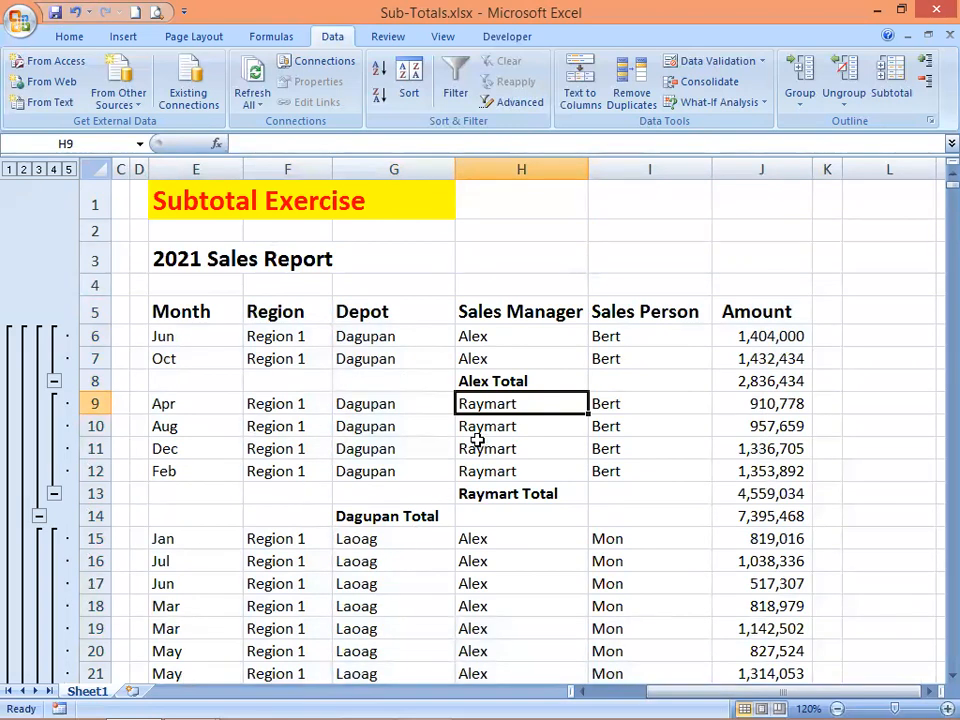
Examine the first sales manager's Dagupan rows in Region 1 and the subtotal formula beneath them
click(296, 336)
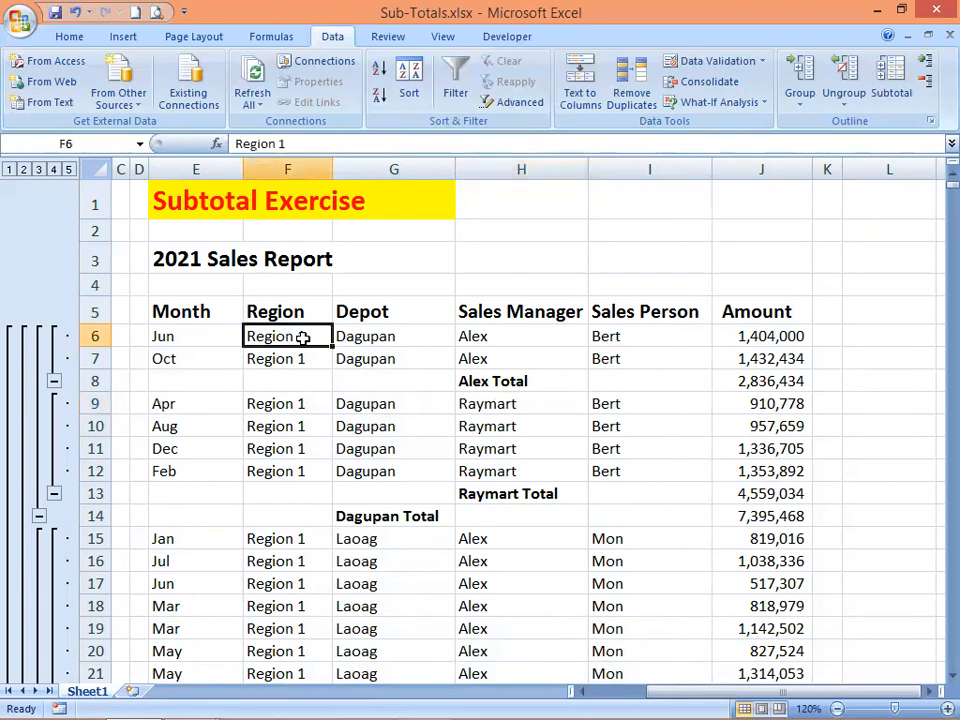
click(359, 340)
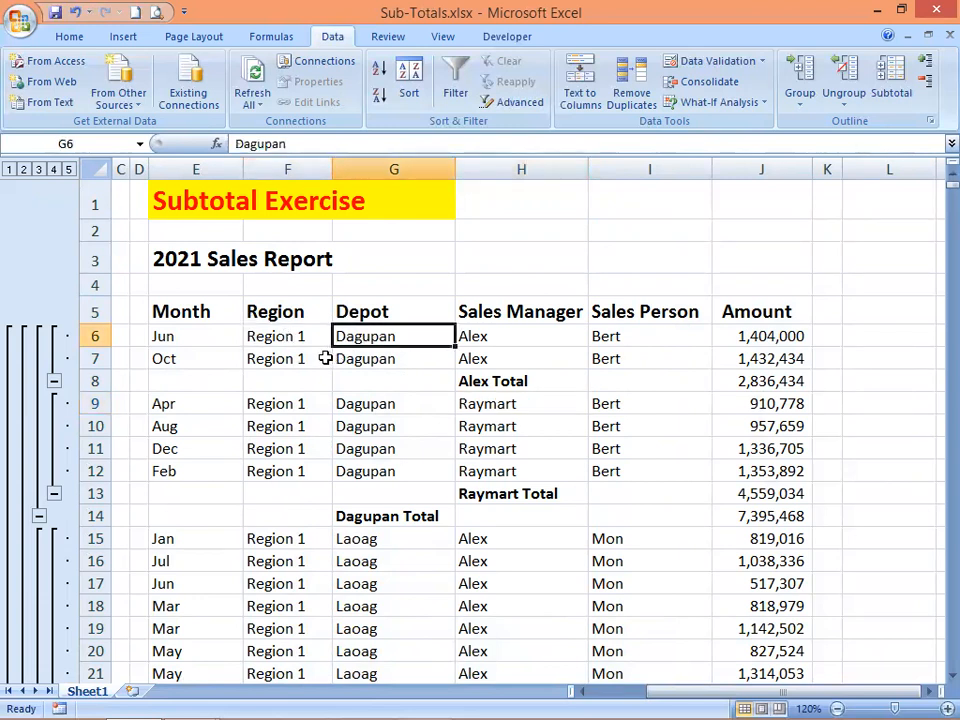
click(326, 359)
click(358, 358)
click(364, 337)
drag(492, 333, 500, 349)
click(501, 336)
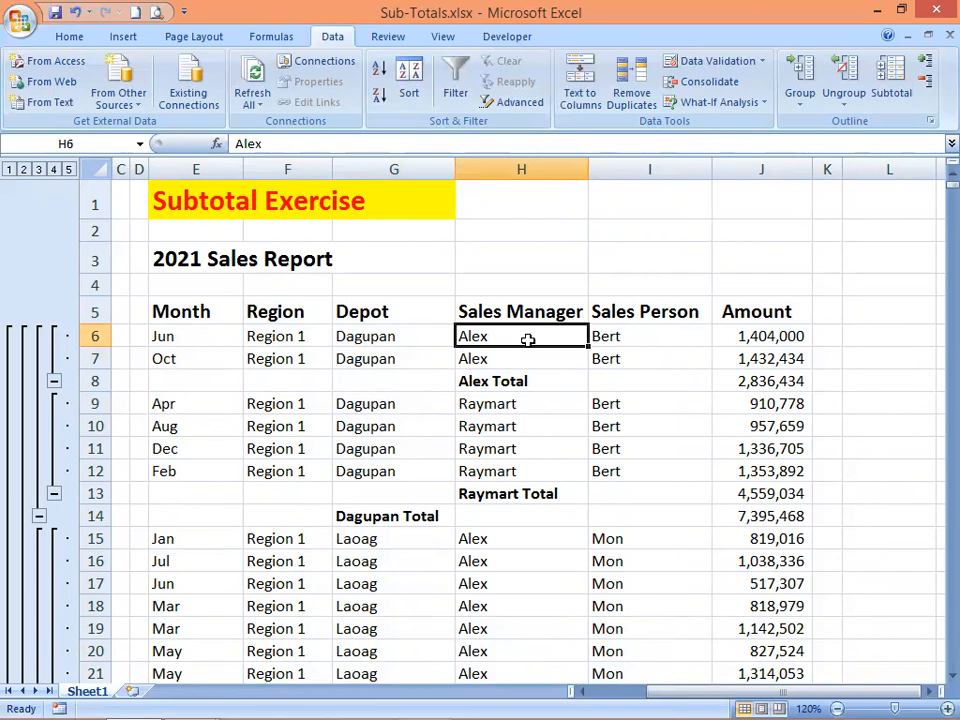
drag(619, 336, 770, 362)
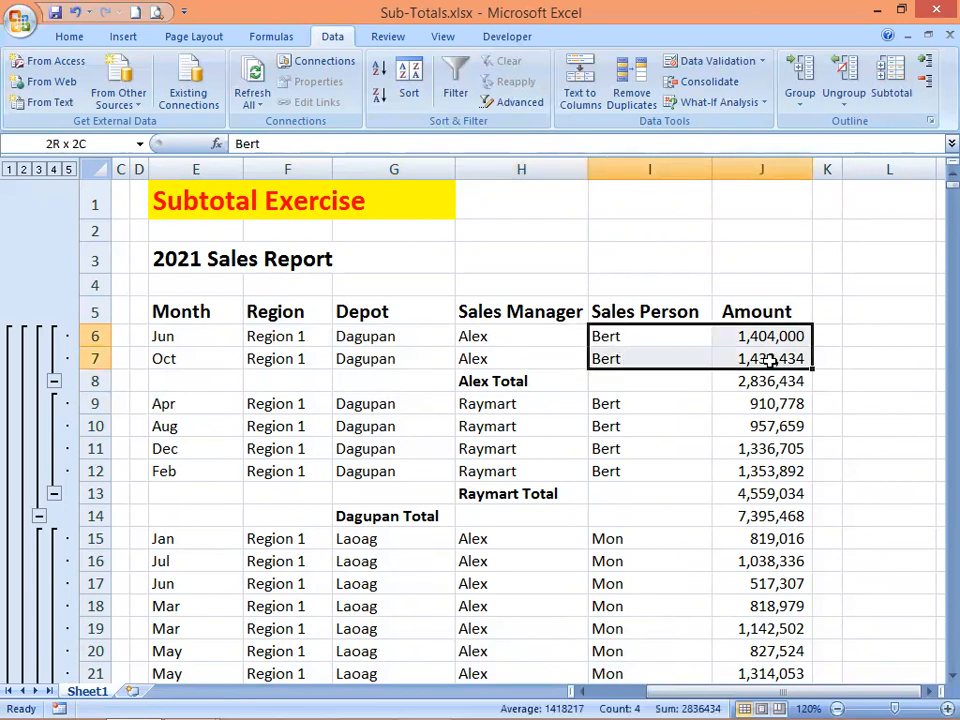
drag(489, 334, 494, 362)
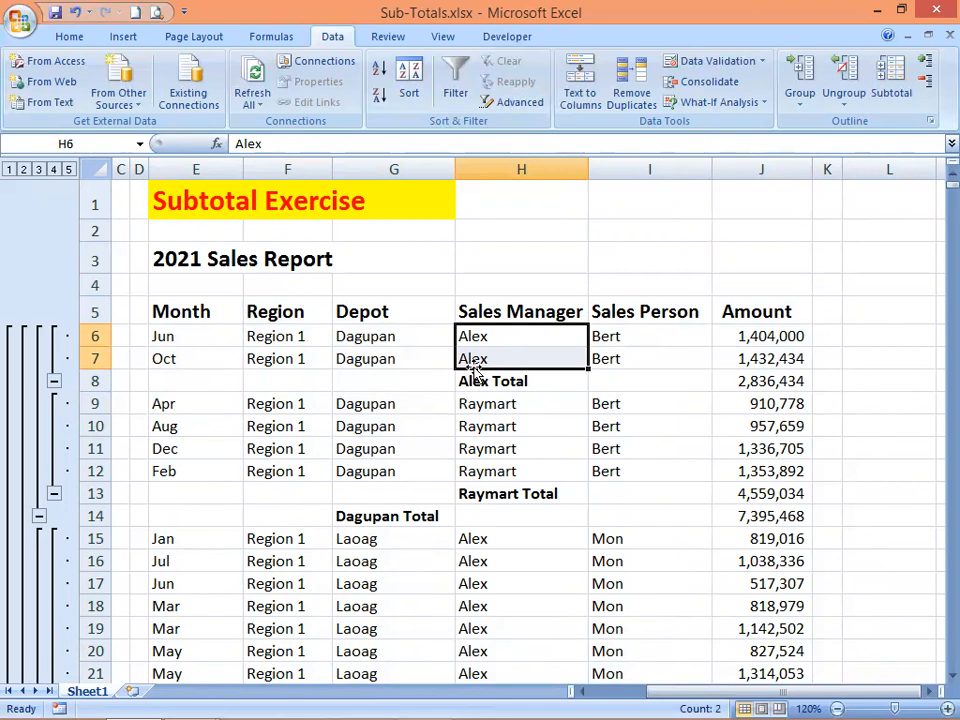
click(491, 381)
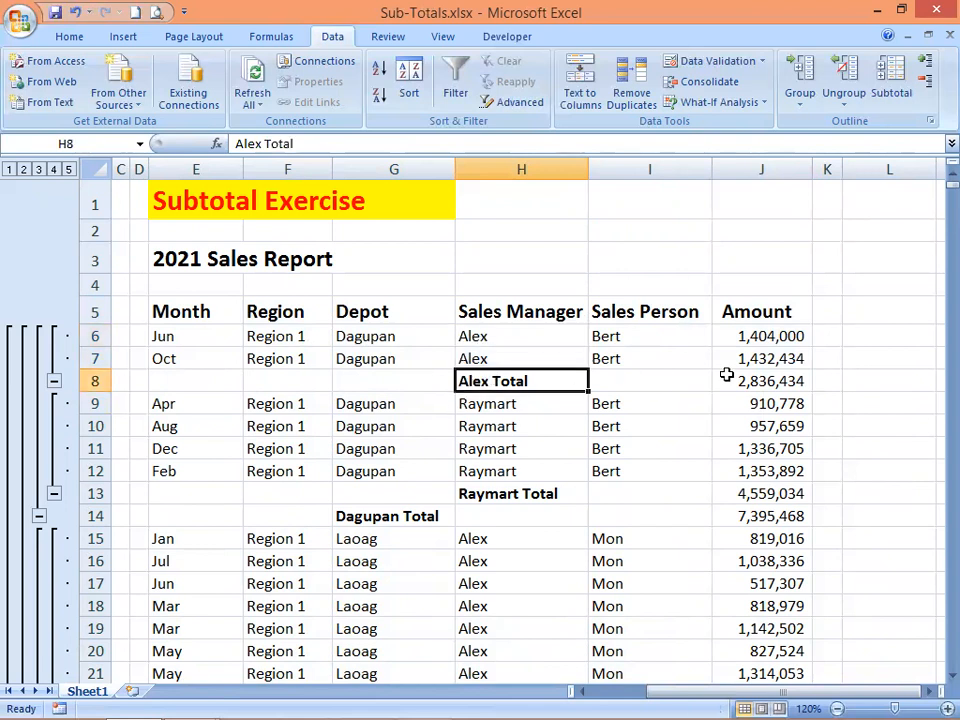
click(758, 381)
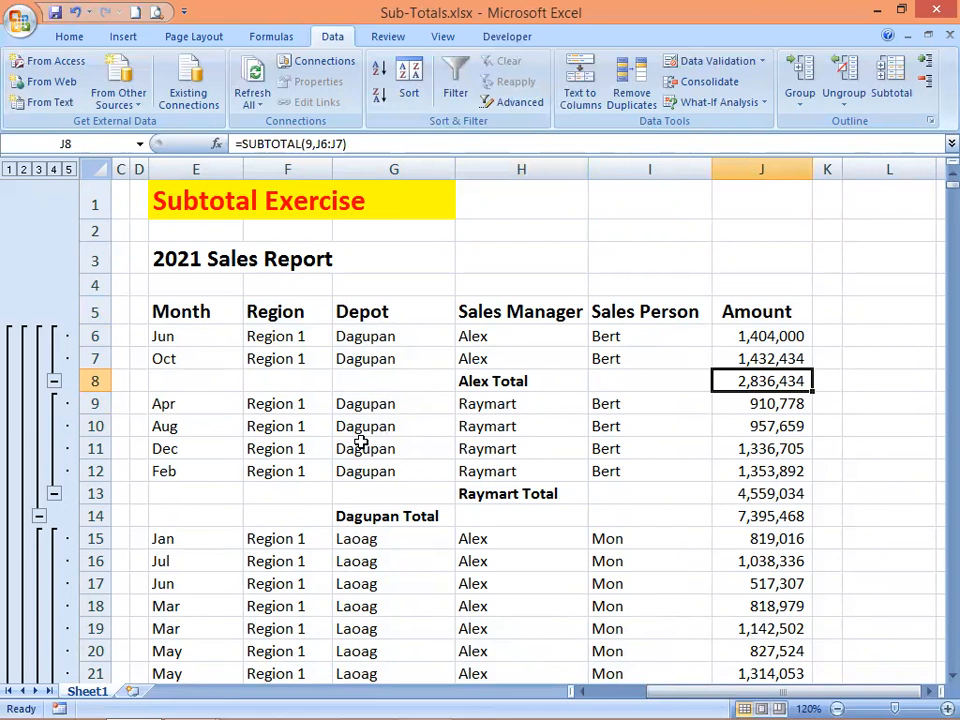
Examine the second sales manager's Dagupan rows in Region 1 and their subtotal amount
drag(277, 405, 283, 464)
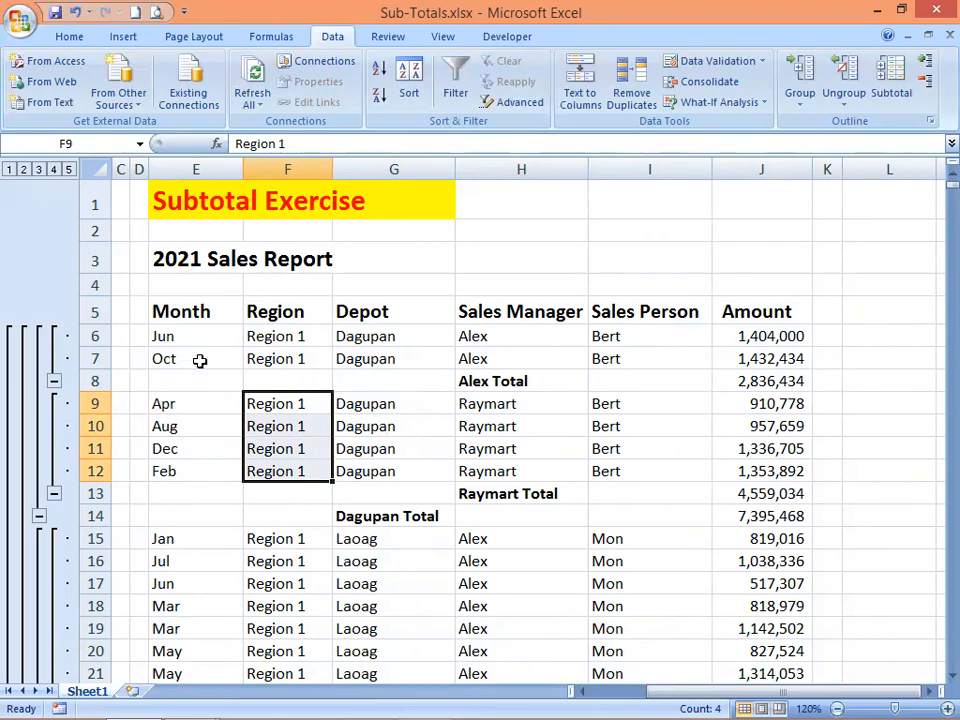
click(371, 400)
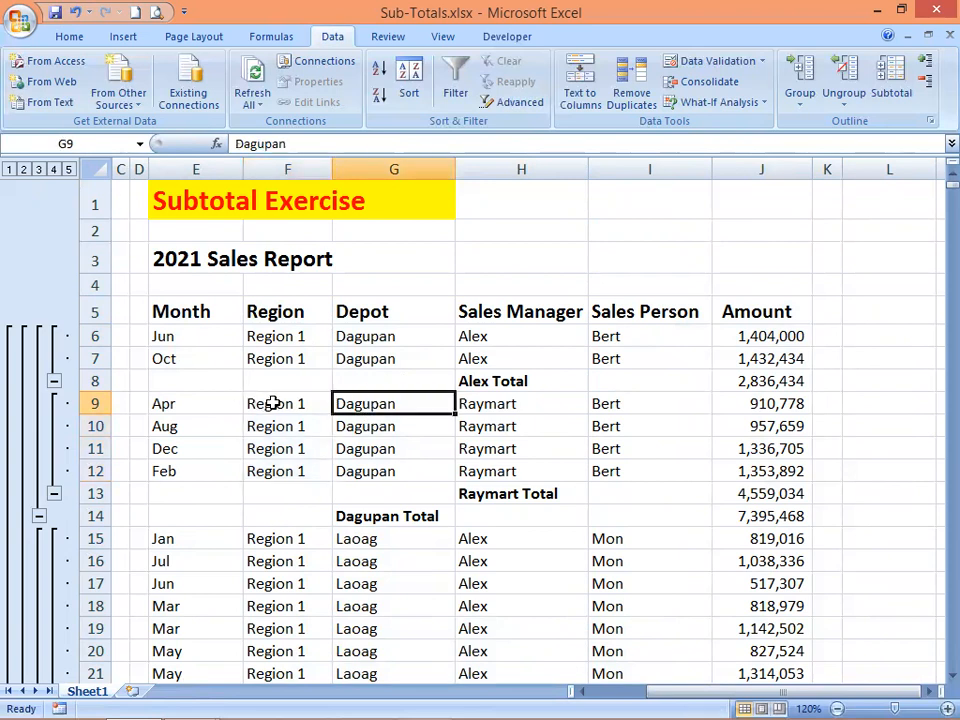
drag(371, 401, 373, 470)
drag(492, 403, 492, 468)
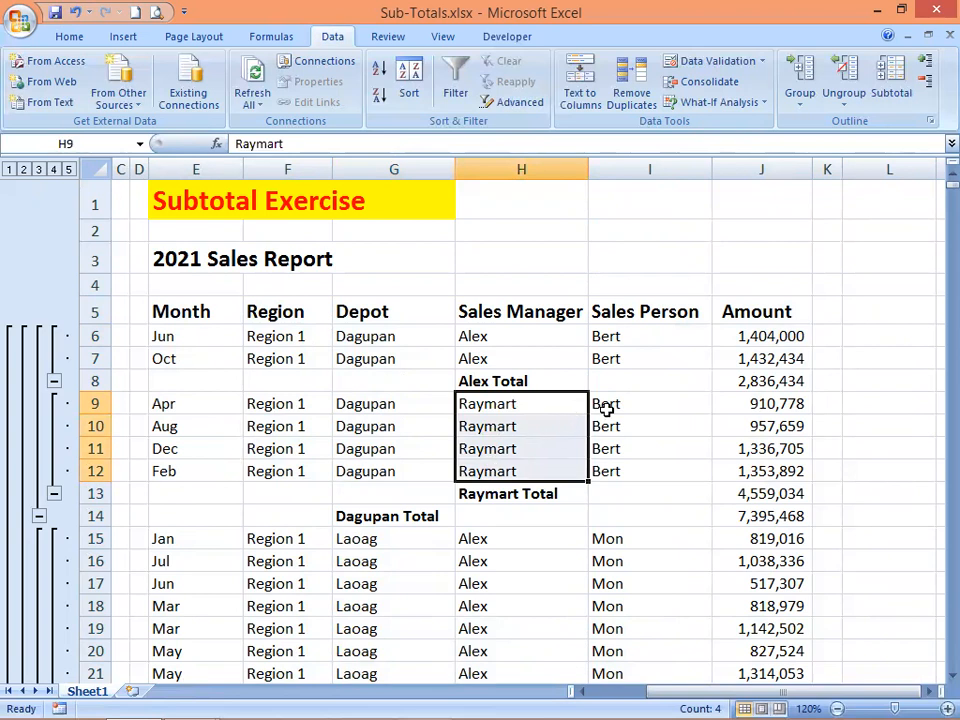
drag(629, 403, 557, 437)
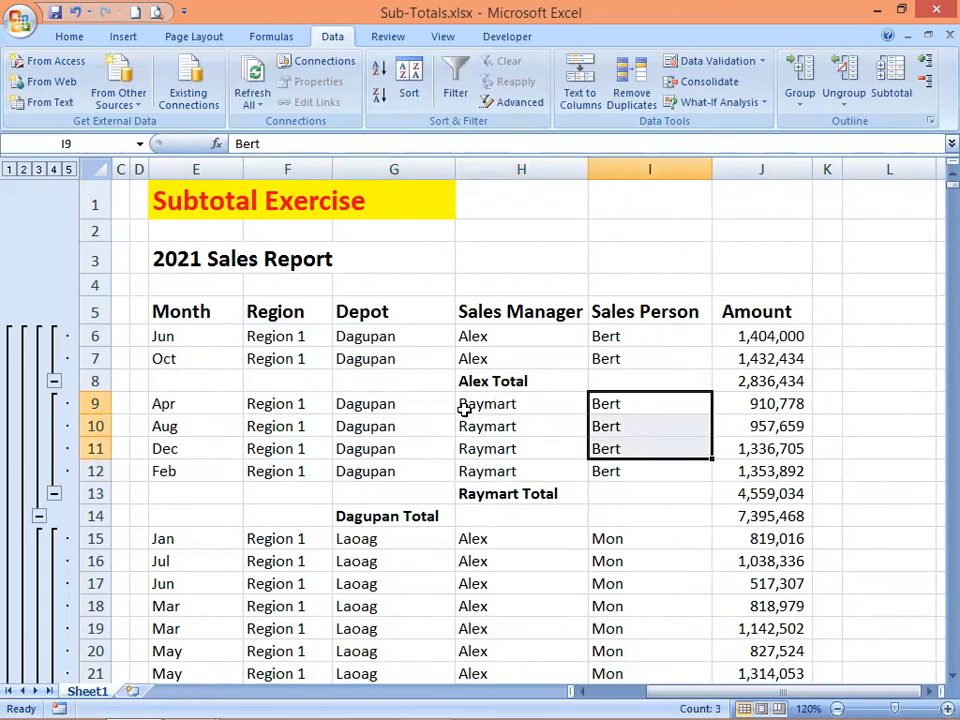
drag(484, 403, 525, 474)
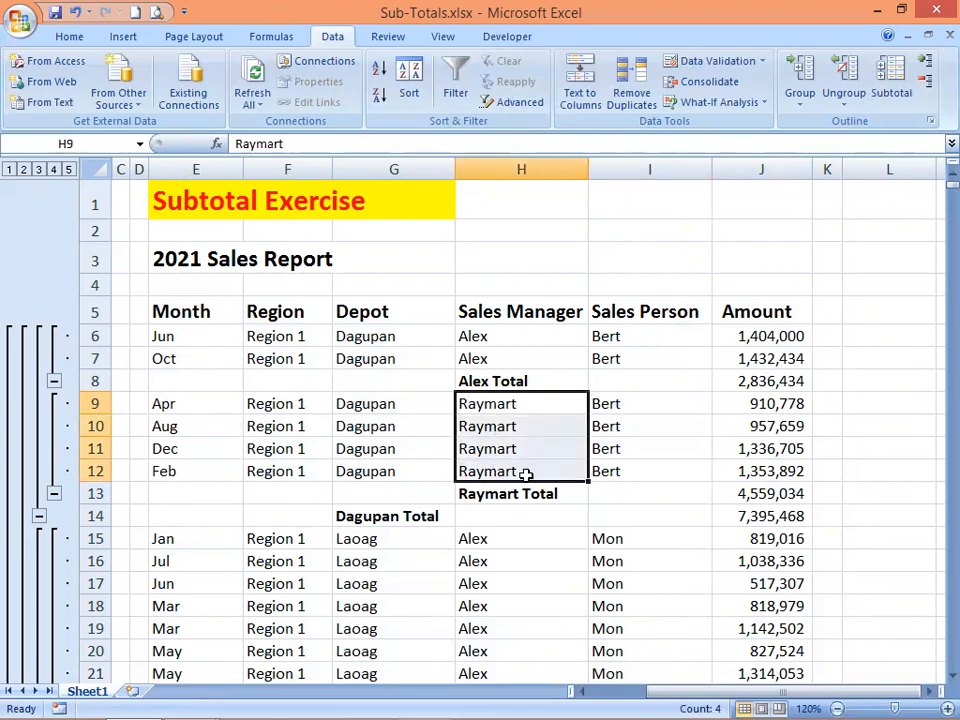
click(513, 493)
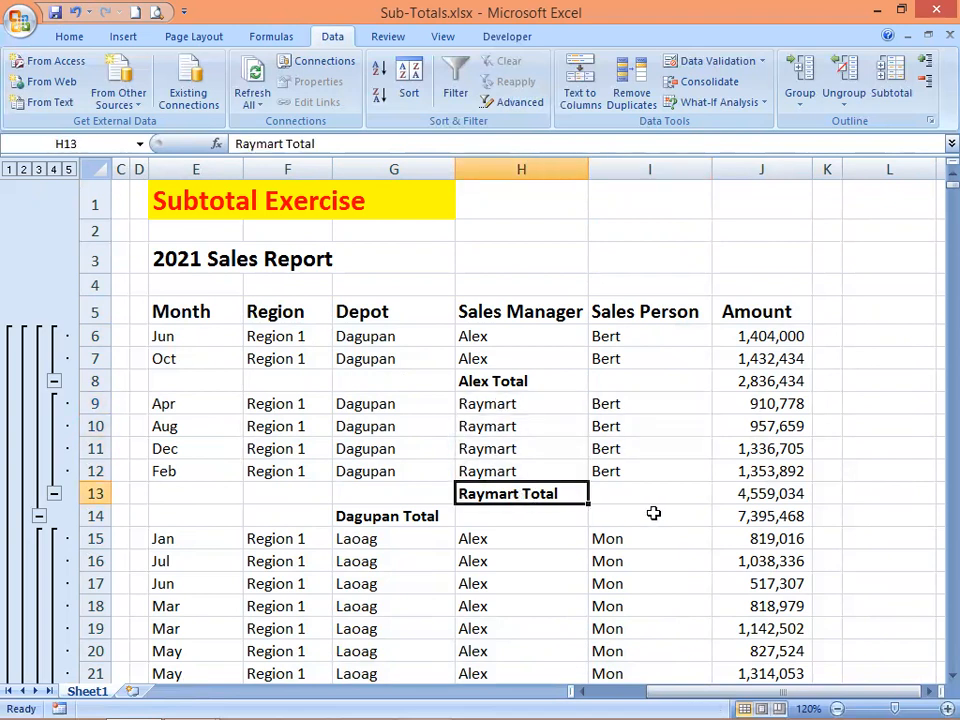
key(Right)
key(Right)
Check the Dagupan depot total against its rows, and examine the first sales manager's Laoag rows and subtotal
click(385, 519)
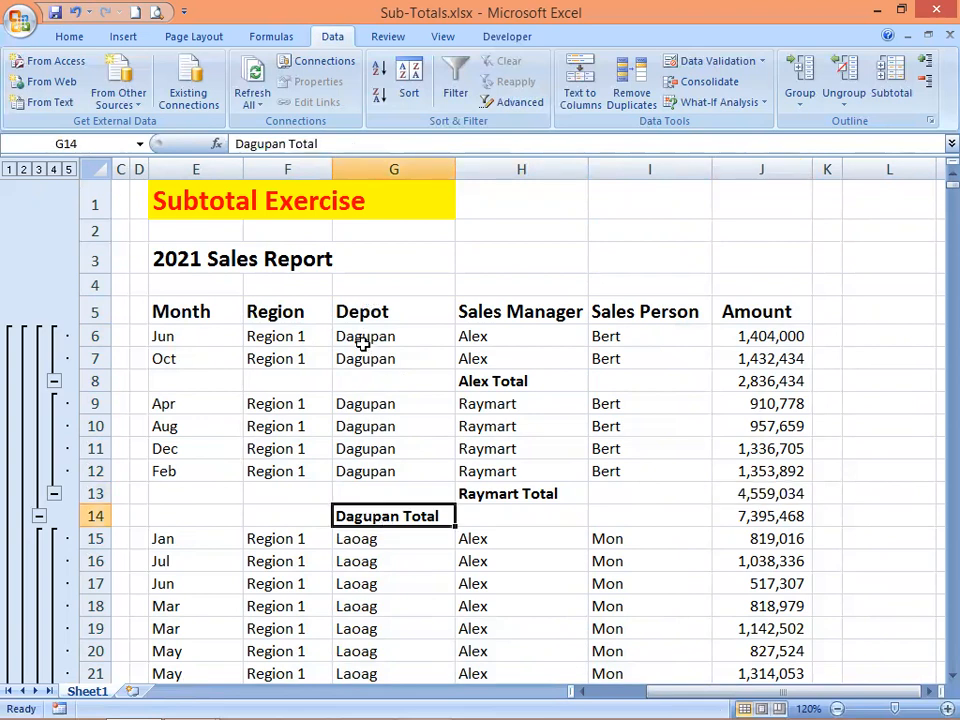
scroll(398, 513, down, 1)
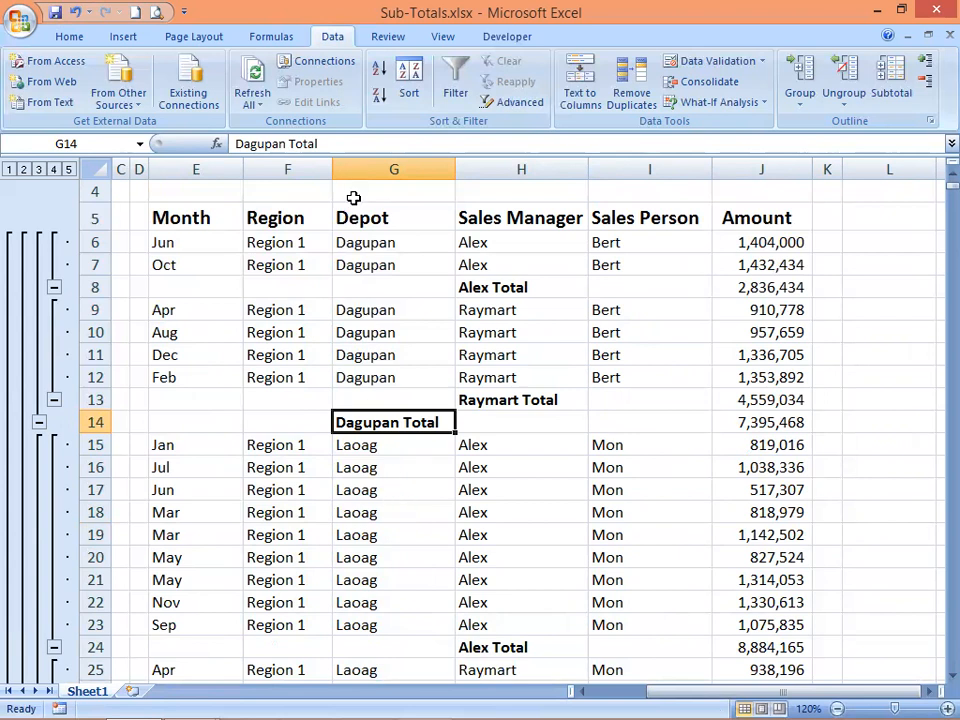
click(360, 243)
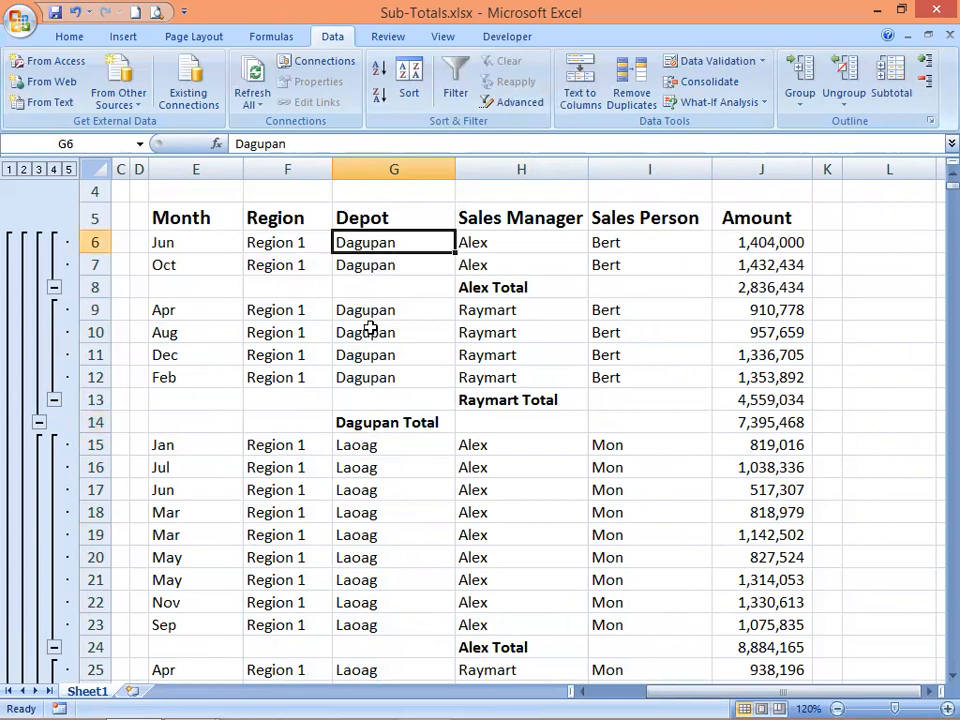
drag(365, 312, 377, 553)
scroll(393, 397, down, 1)
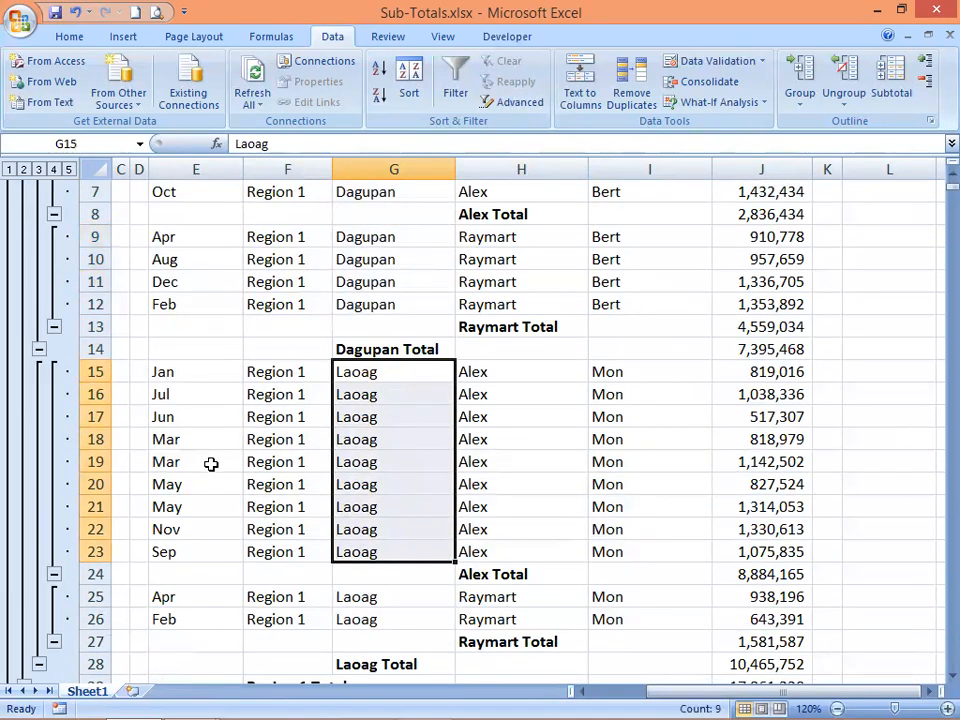
drag(484, 373, 467, 546)
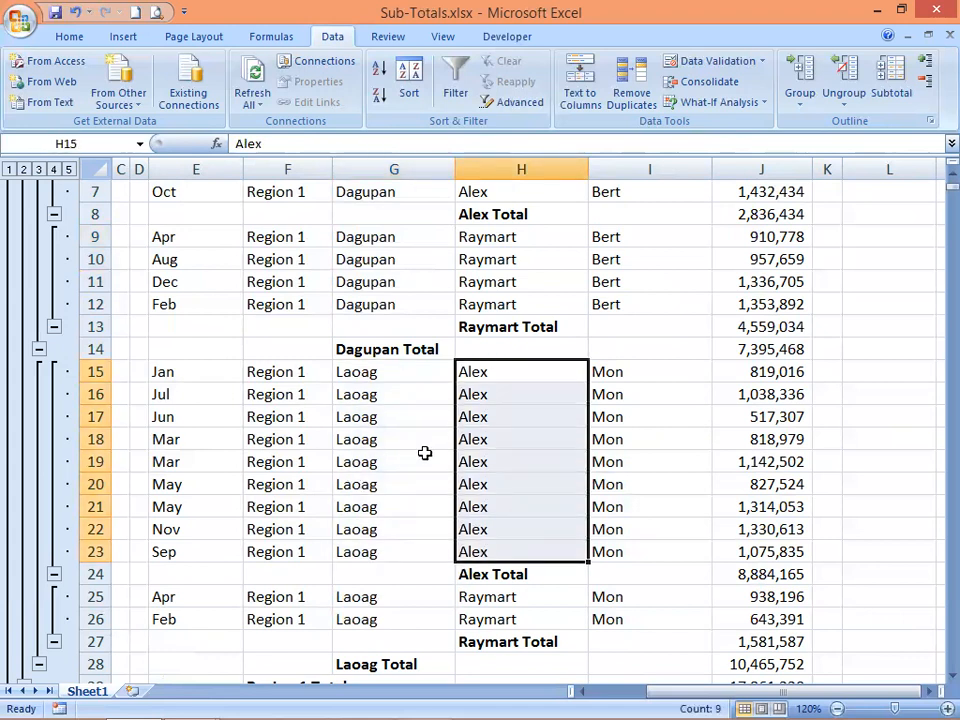
click(506, 570)
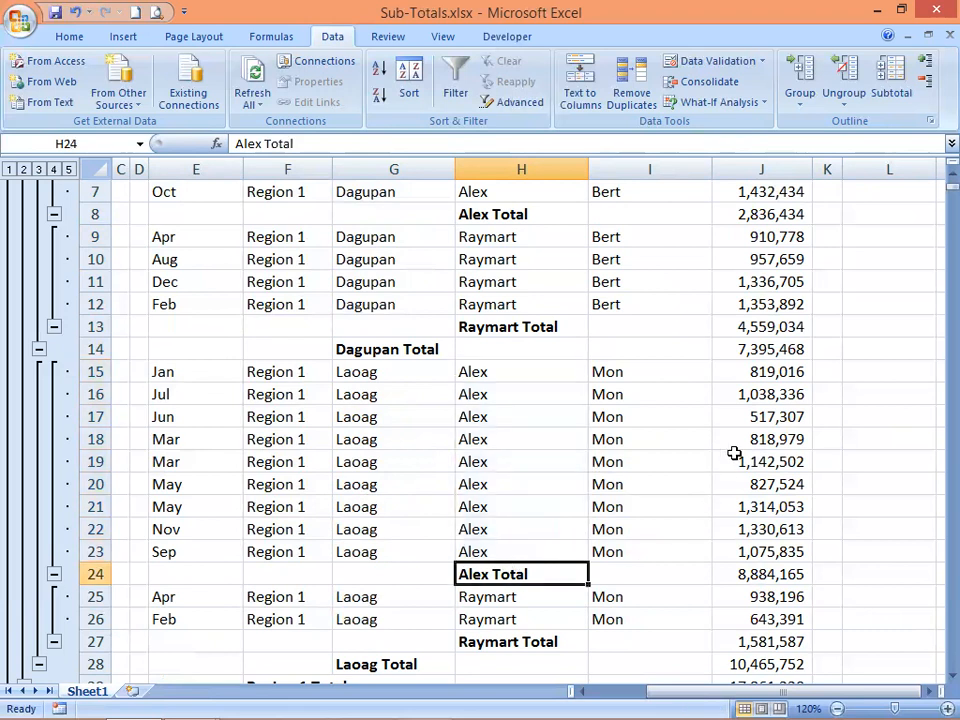
click(761, 576)
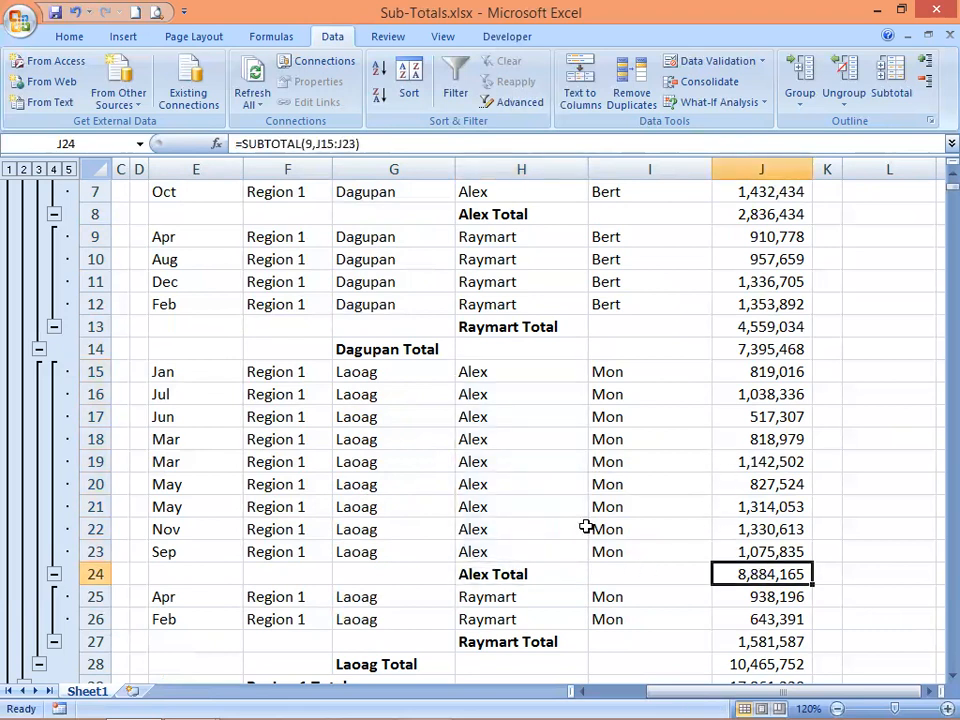
Examine the second sales manager's Laoag rows and the subtotal formula for their amounts
scroll(584, 512, down, 2)
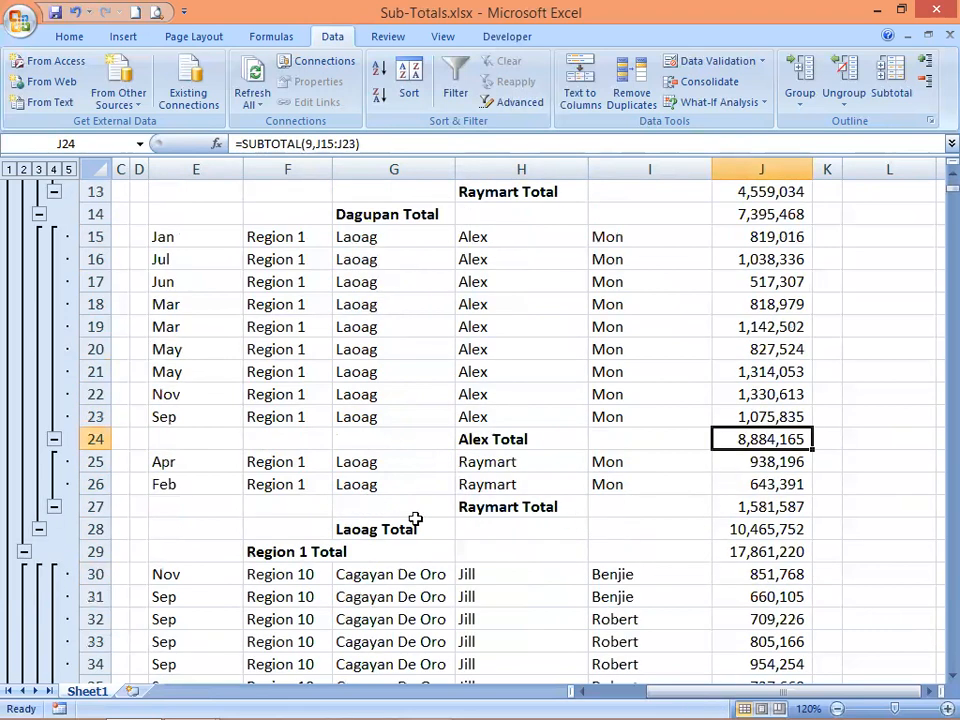
click(285, 466)
click(346, 464)
click(493, 461)
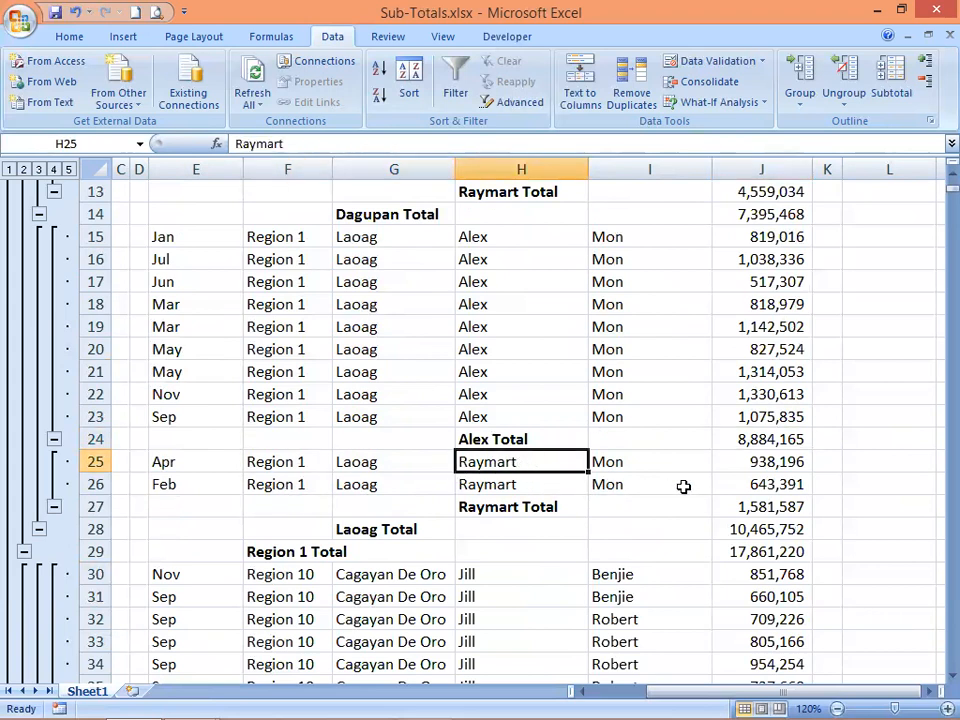
click(748, 507)
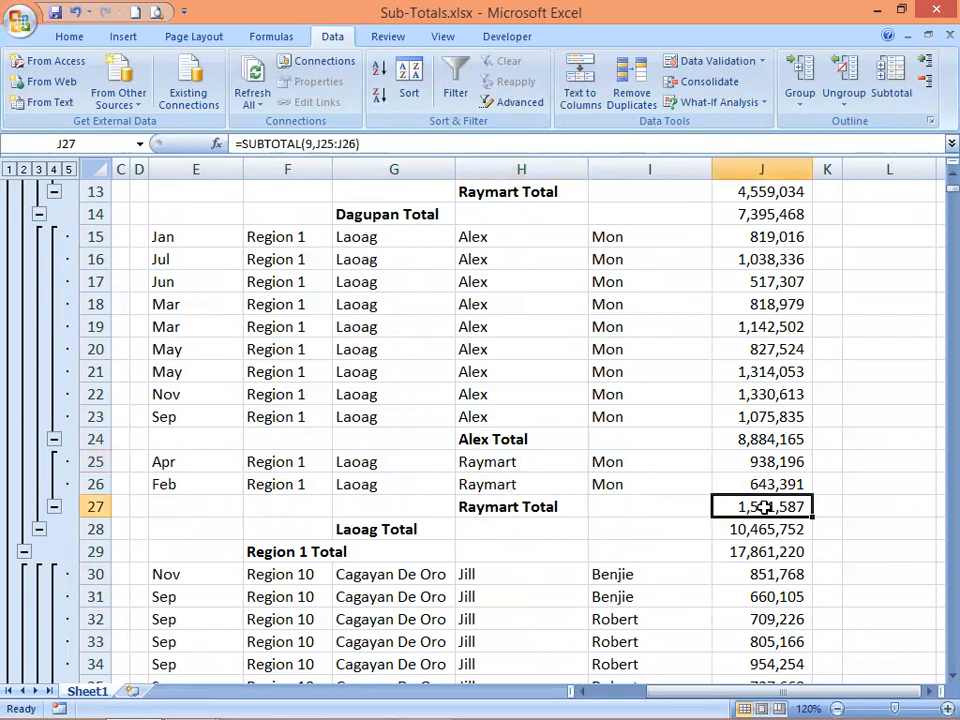
Review the Amount subtotals of each sales manager across both Region 1 depots
scroll(735, 483, up, 3)
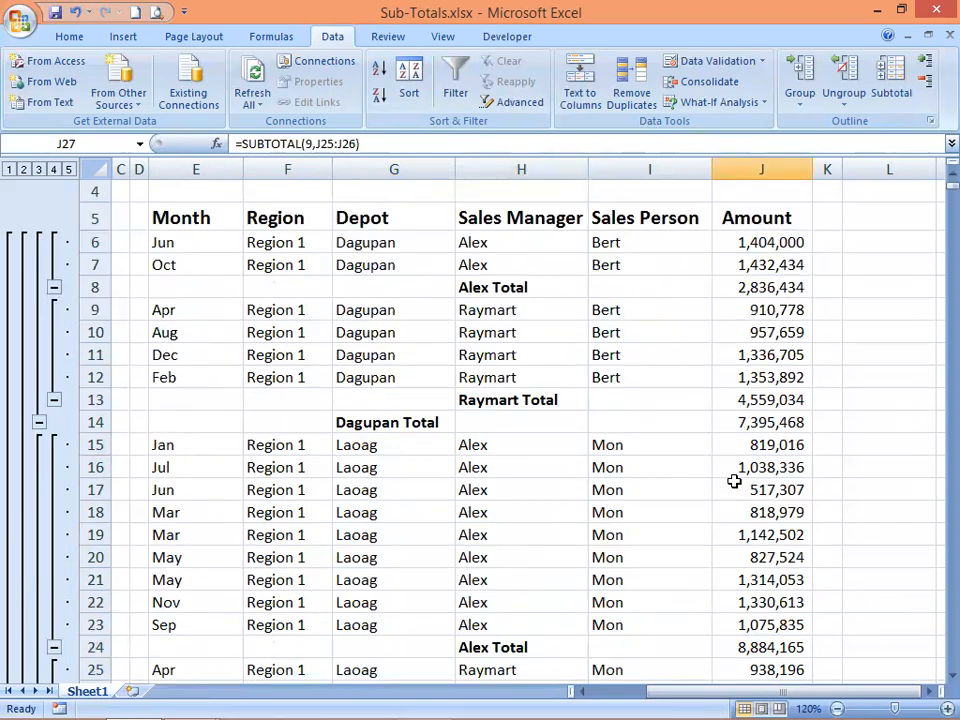
click(763, 284)
click(733, 400)
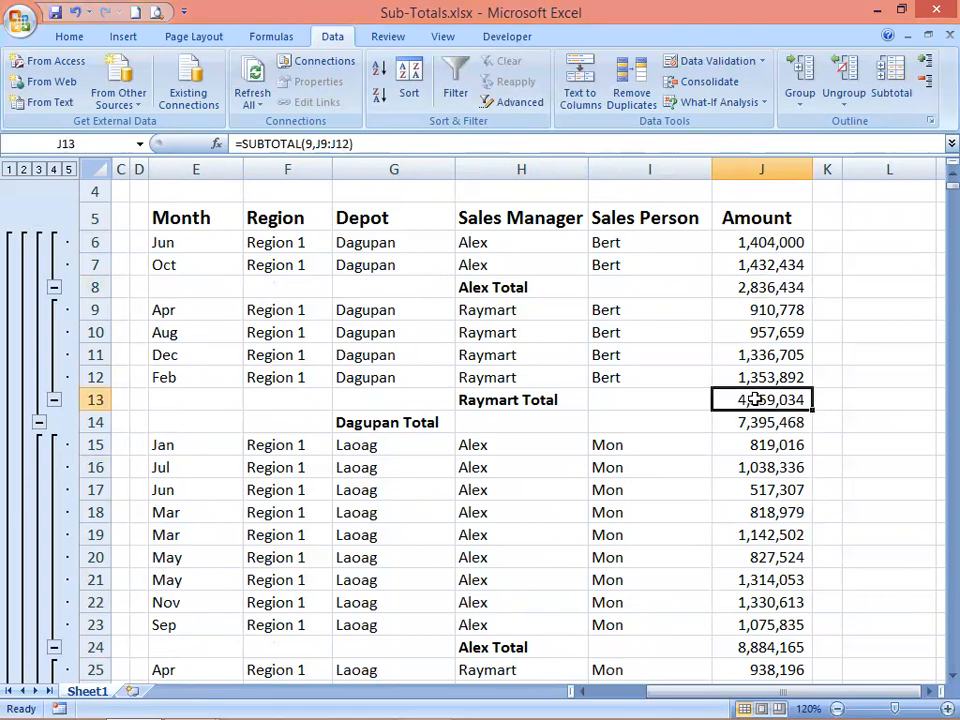
scroll(617, 452, down, 2)
click(737, 507)
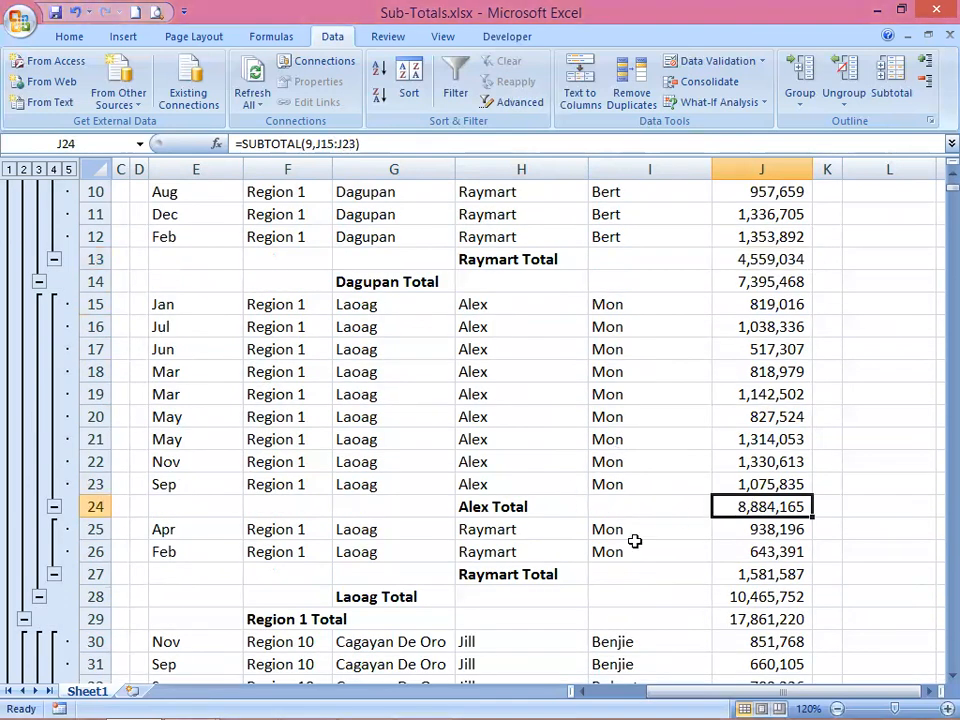
click(754, 574)
scroll(423, 423, down, 2)
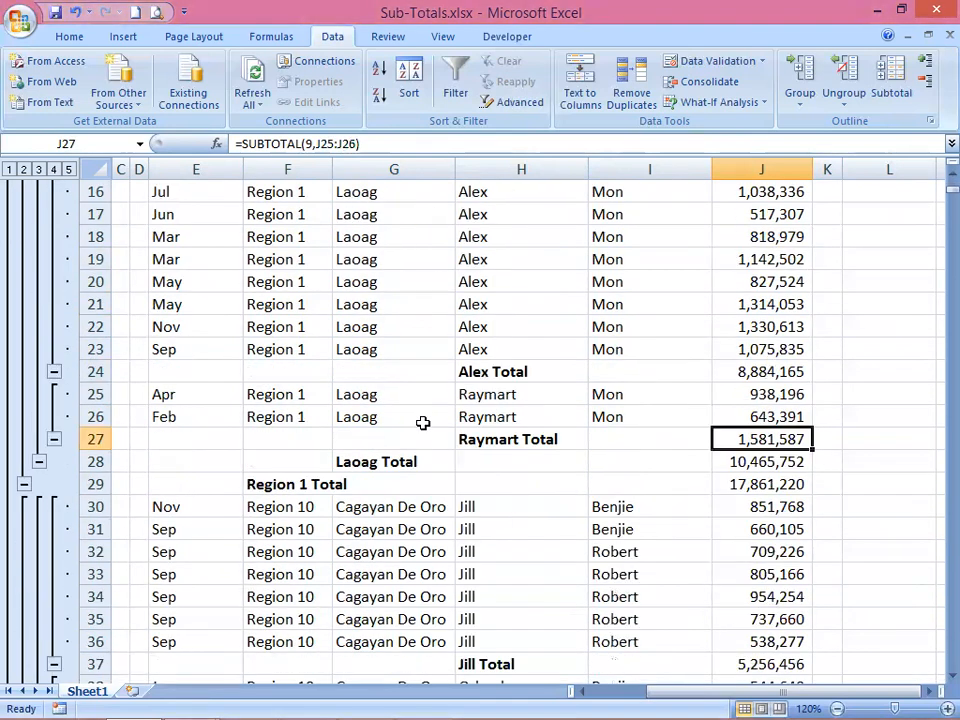
Review the Laoag and Dagupan depot totals and the overall Region 1 total formula
click(387, 462)
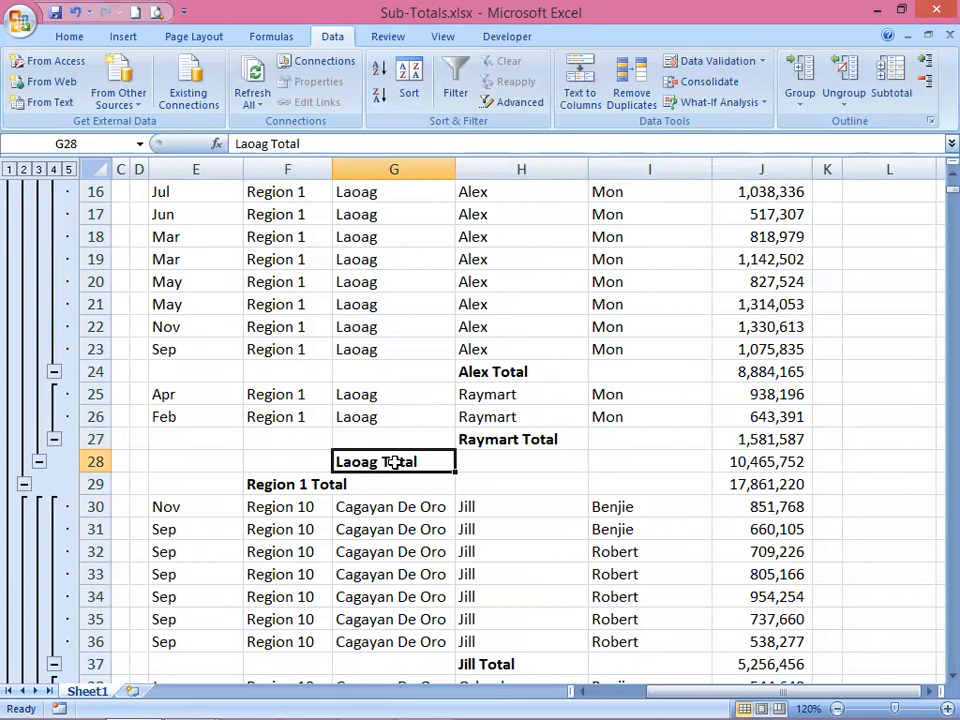
scroll(394, 455, up, 3)
click(381, 352)
scroll(381, 358, up, 2)
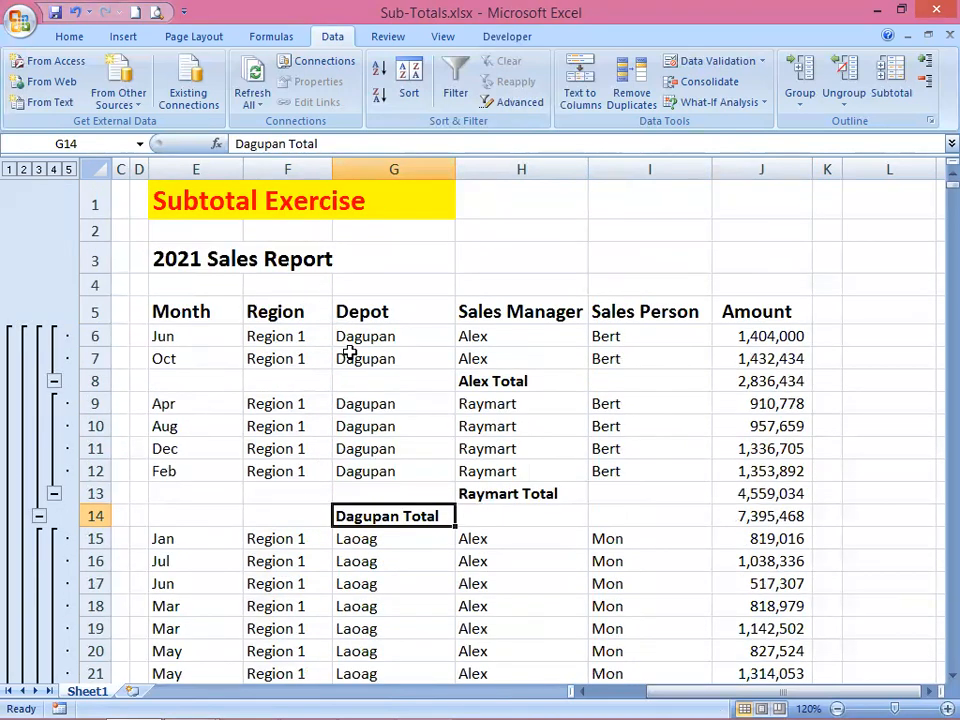
scroll(381, 506, down, 3)
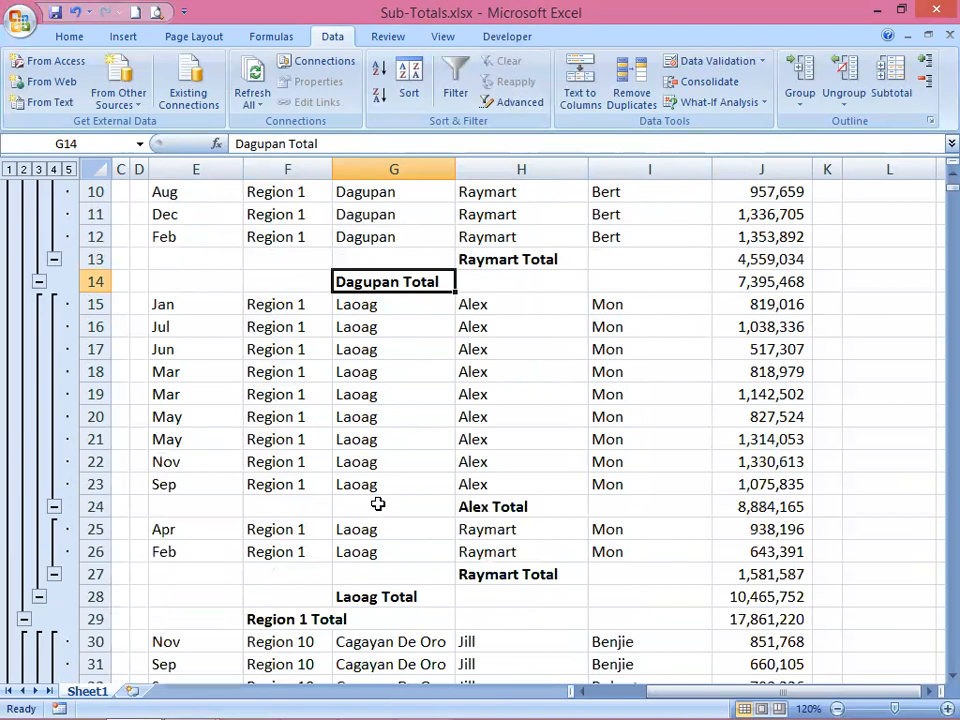
click(377, 600)
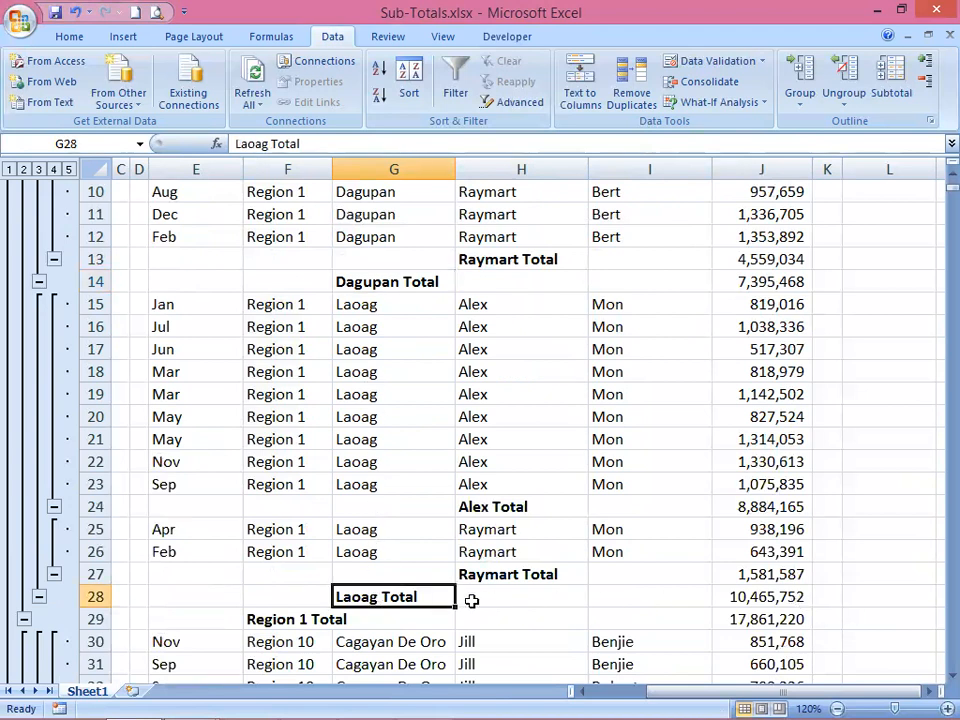
scroll(300, 250, up, 3)
scroll(306, 313, down, 4)
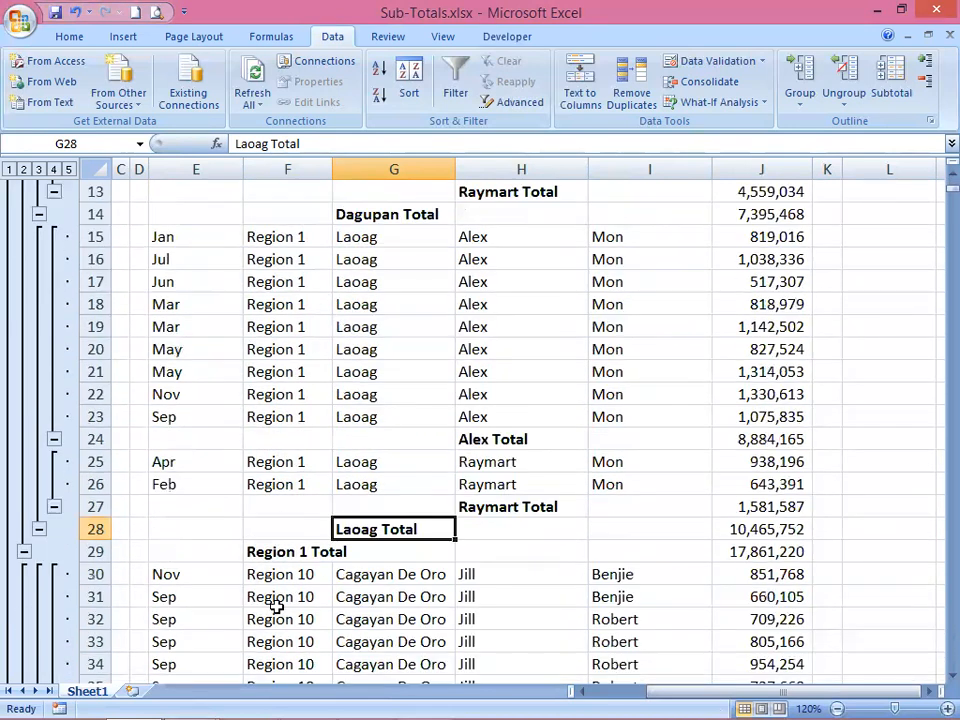
click(281, 551)
click(752, 555)
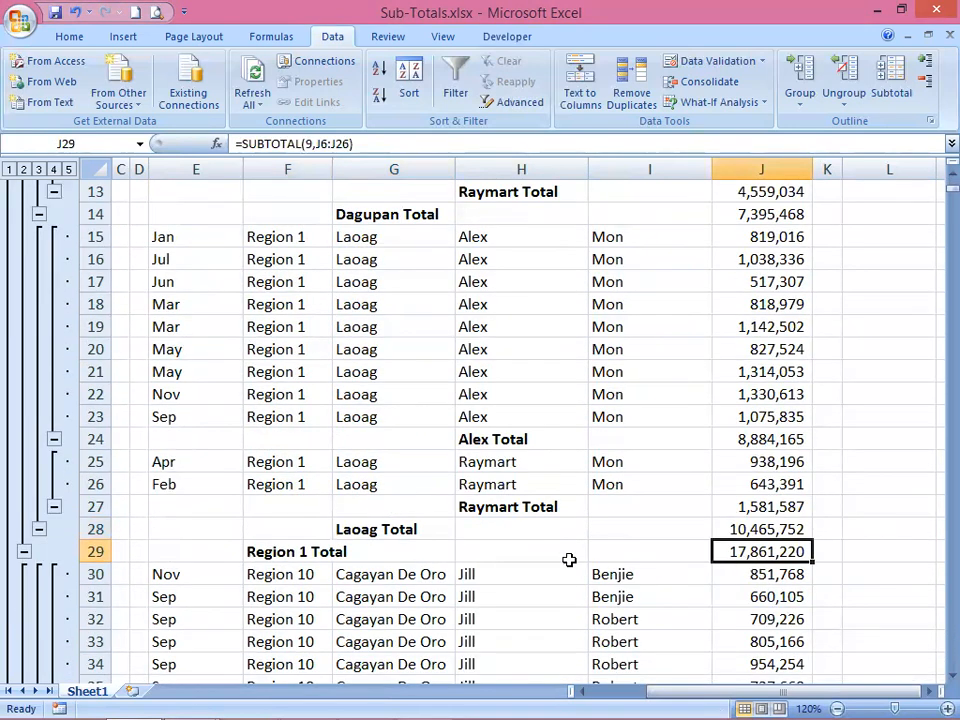
Examine the first sales manager subtotal for the Cagayan De Oro depot in Region 10
scroll(565, 553, down, 2)
scroll(560, 547, down, 1)
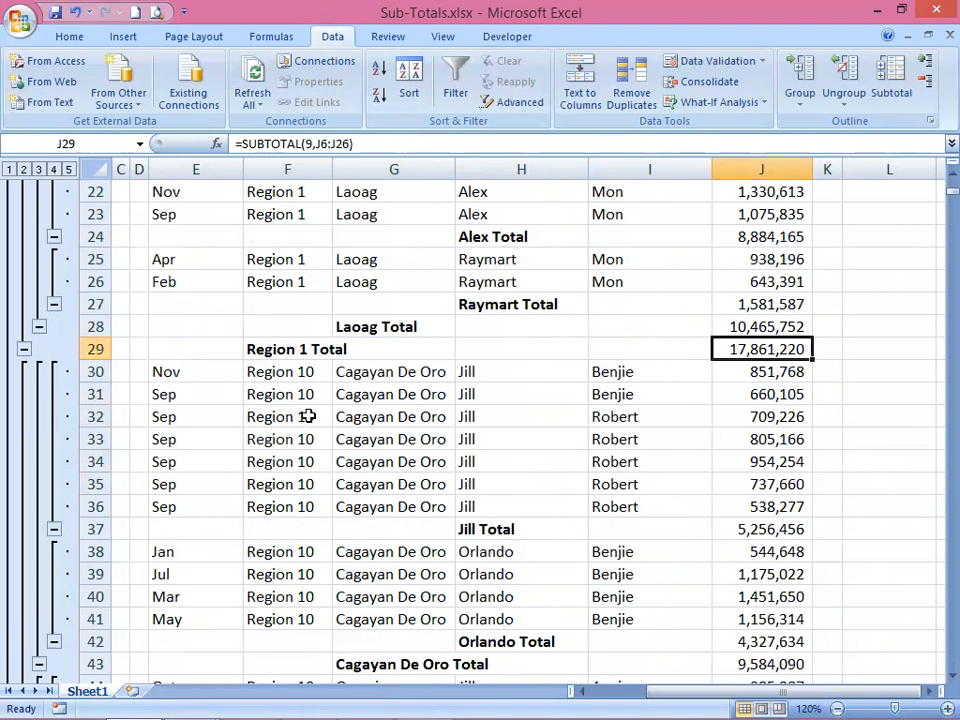
click(497, 530)
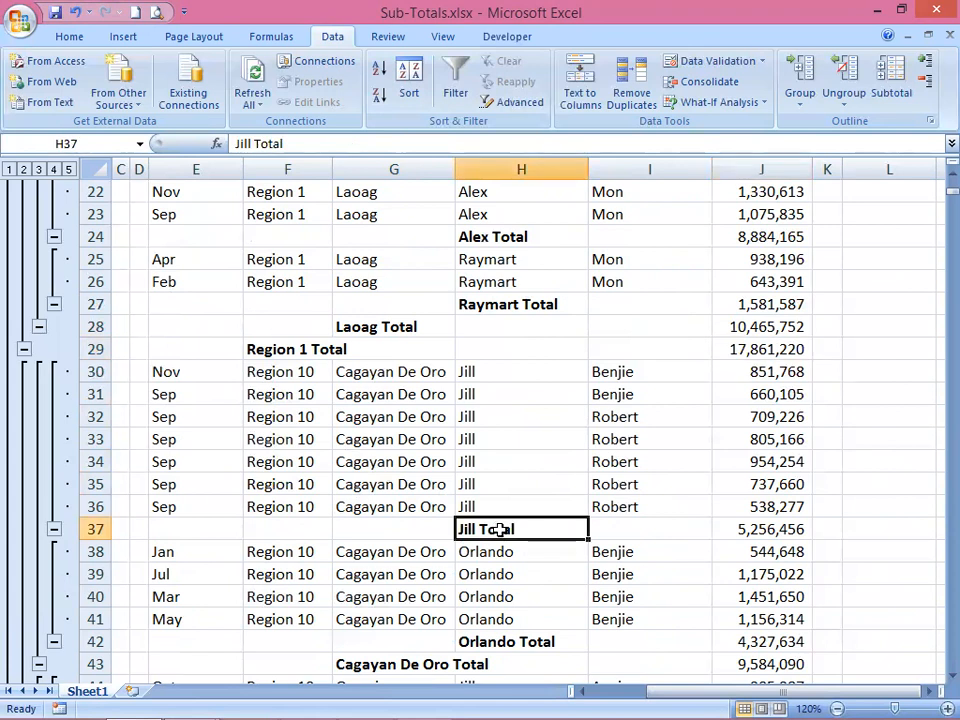
Examine the subtotal formulas of both Cagayan De Oro sales managers and the Cagayan De Oro depot total
click(739, 530)
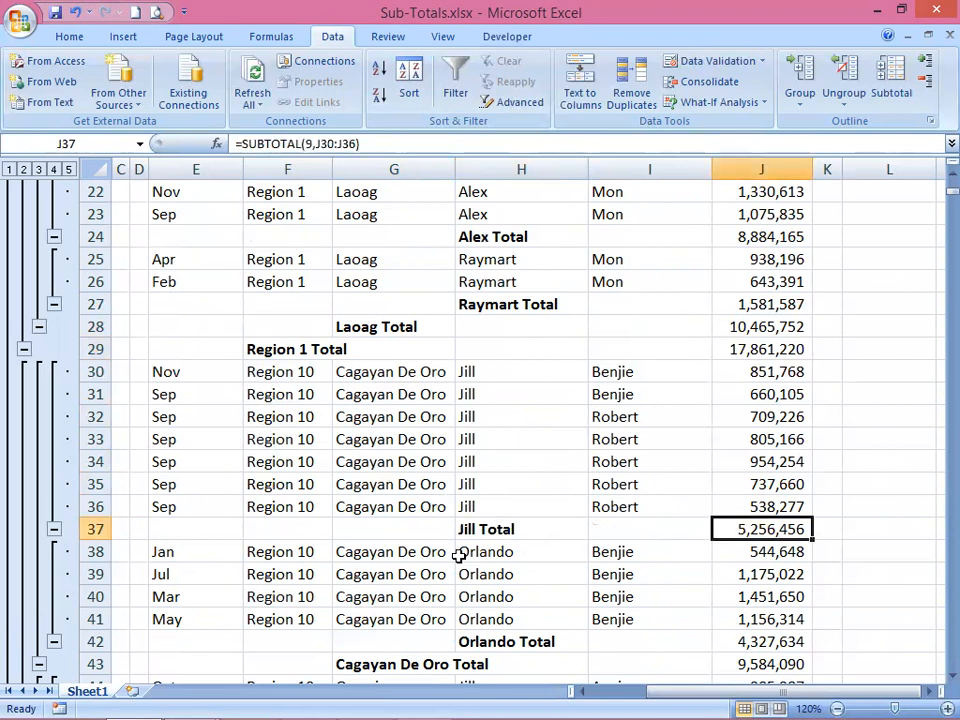
scroll(460, 553, down, 2)
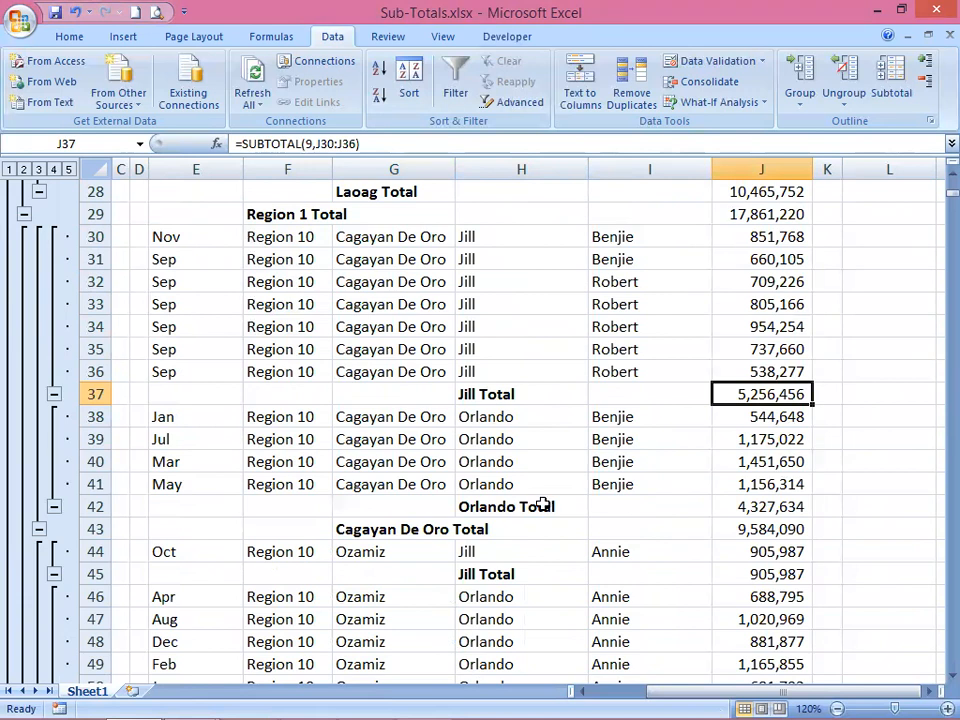
click(730, 507)
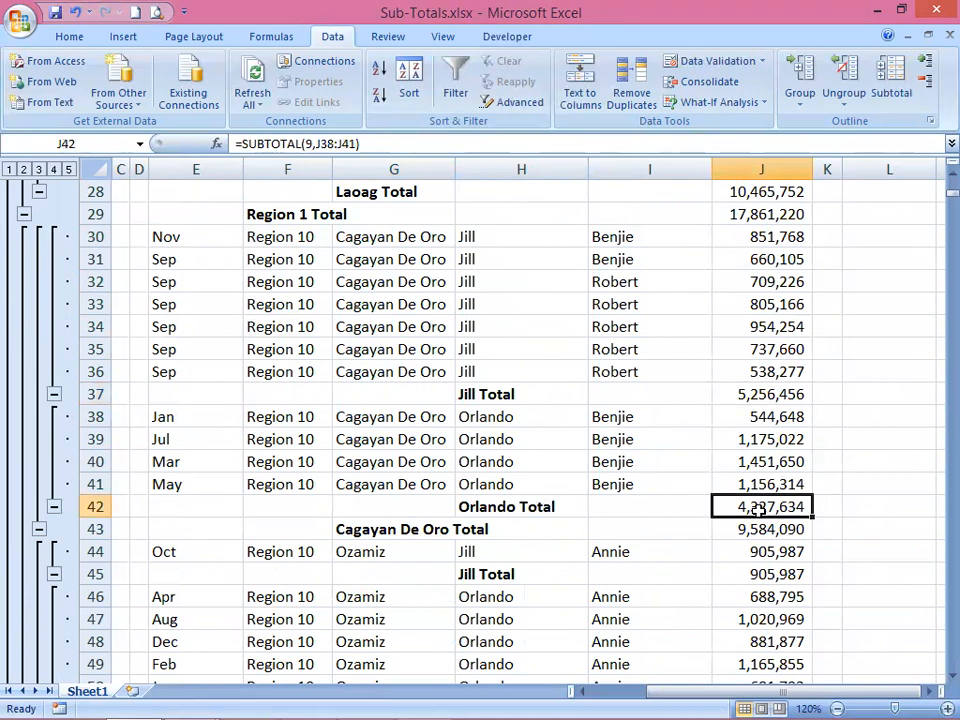
click(386, 535)
click(739, 538)
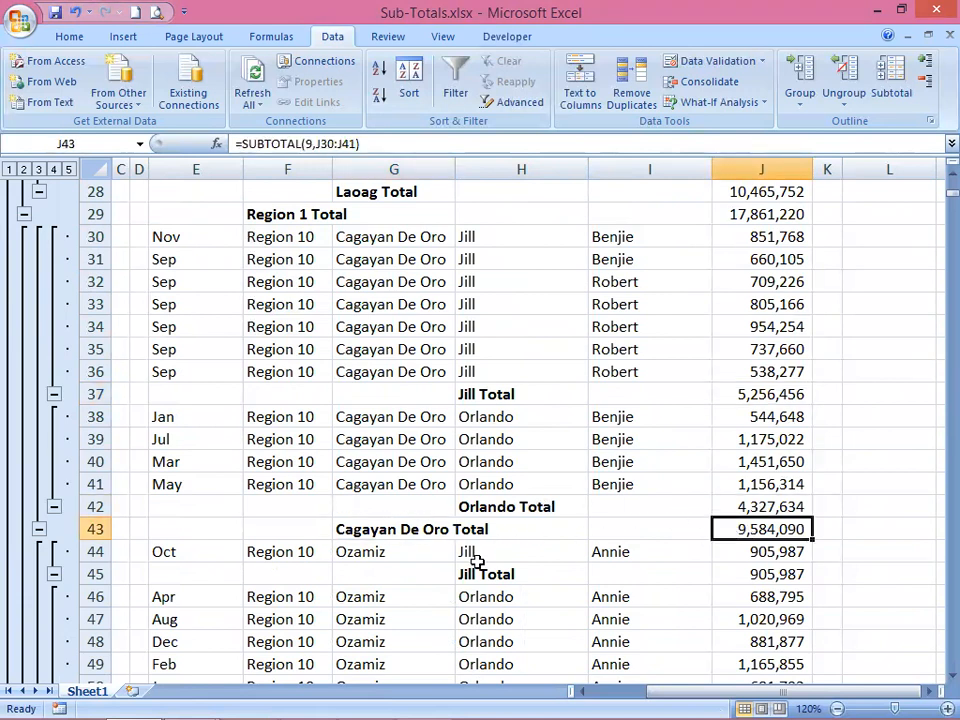
Examine the first sales manager's Ozamiz row and the formula of that manager's subtotal
scroll(333, 573, down, 1)
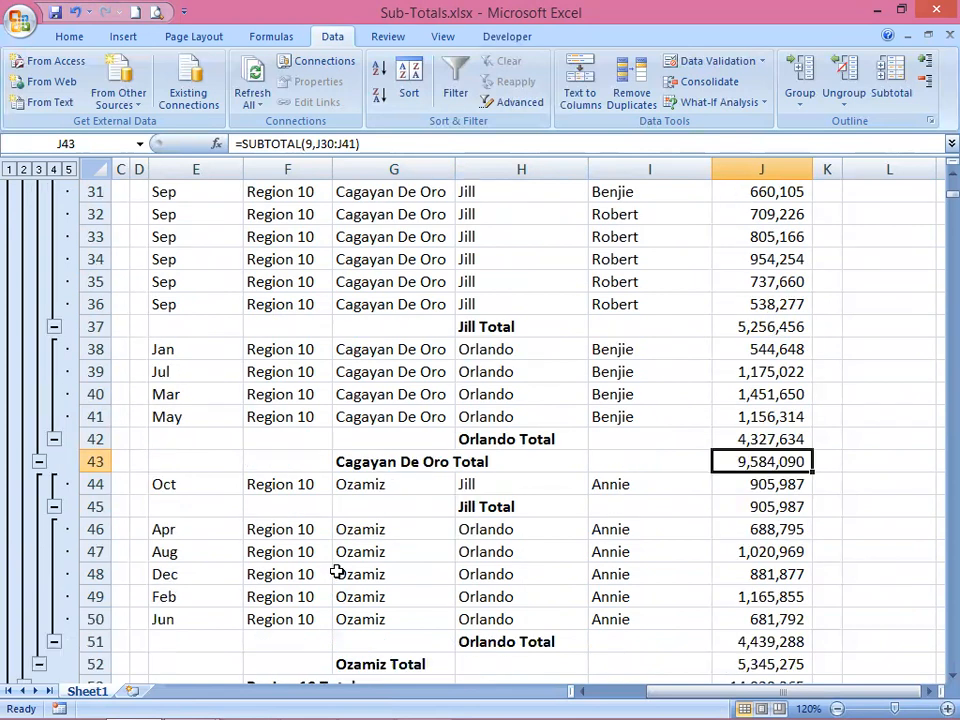
click(378, 489)
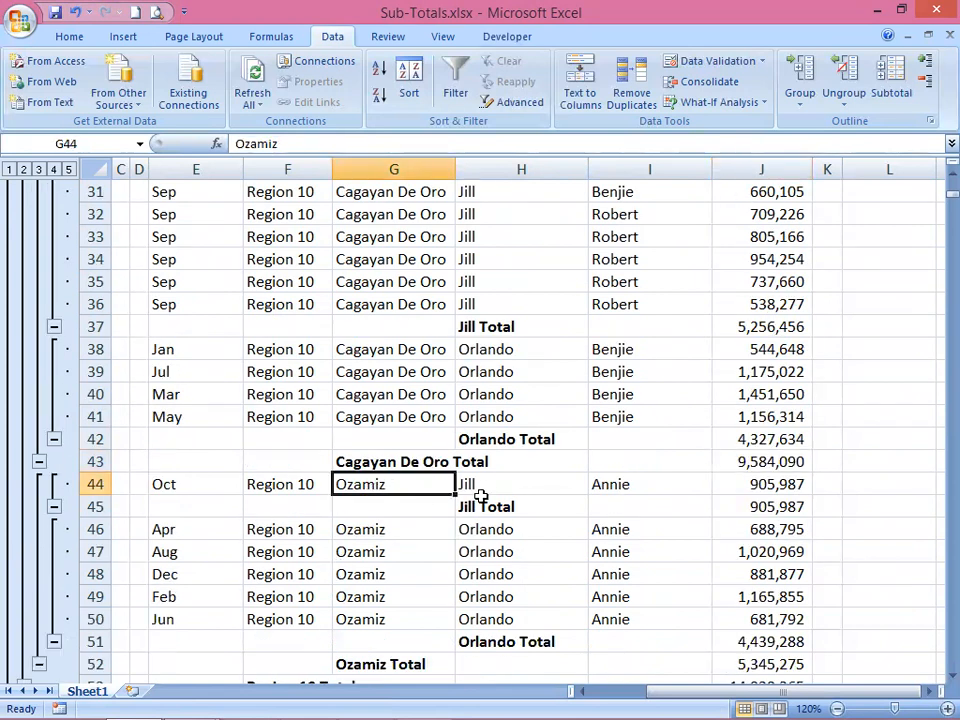
click(486, 489)
click(630, 485)
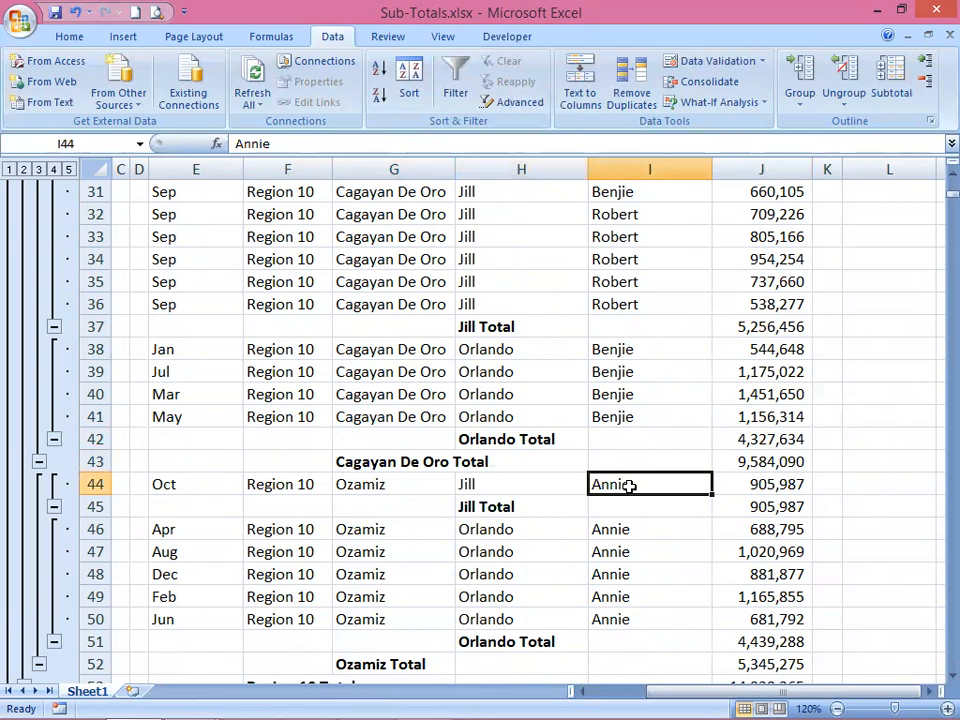
click(486, 508)
click(726, 512)
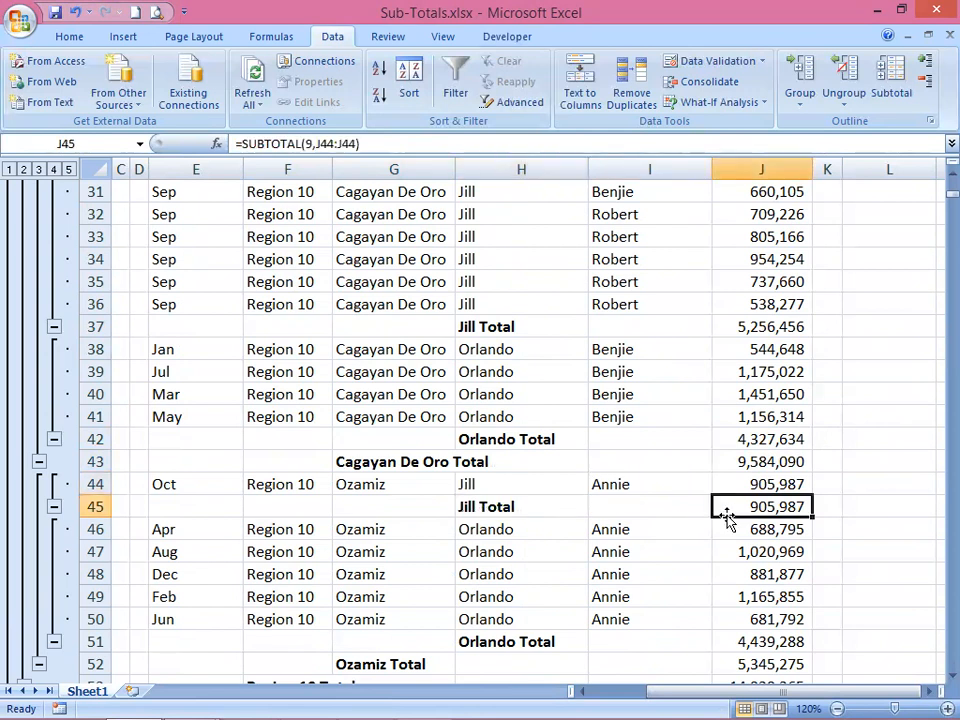
Examine the overall Region 10 total and its subtotal formula in the Amount column
scroll(280, 615, down, 2)
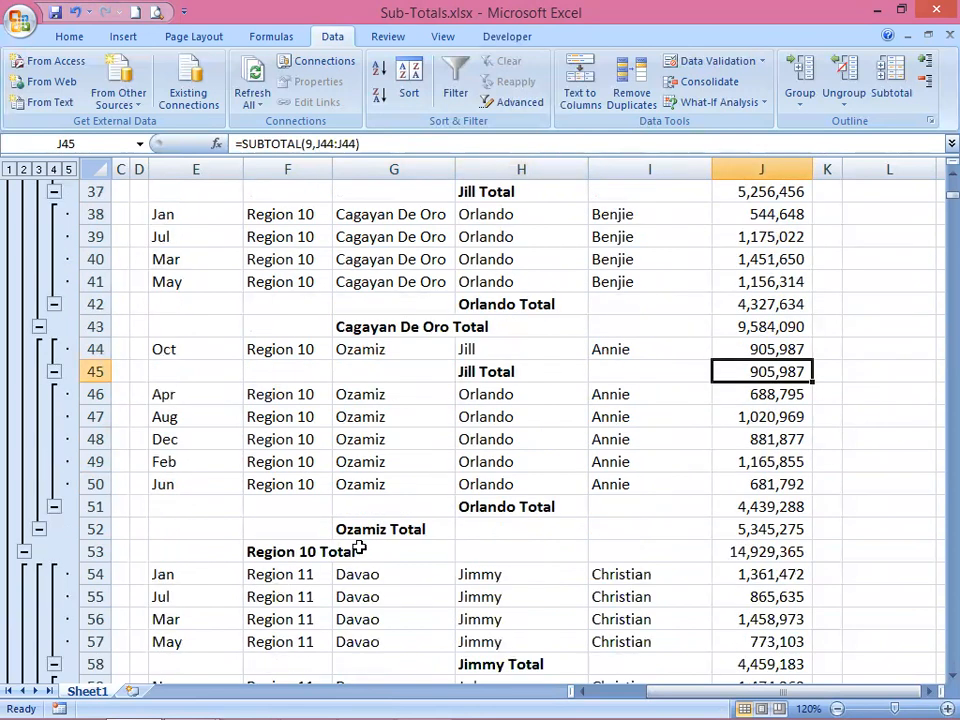
click(280, 551)
click(719, 556)
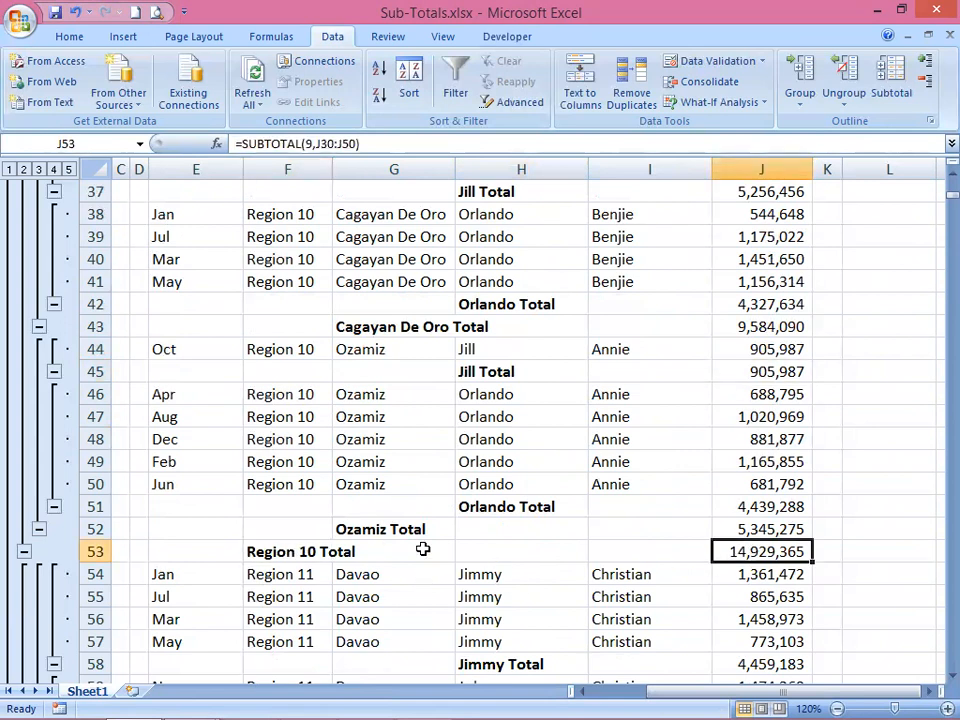
Look over the Region 11 subtotals and the Region, Depot and Sales Manager column headings of the report
scroll(466, 553, down, 5)
scroll(469, 551, down, 4)
scroll(478, 544, up, 11)
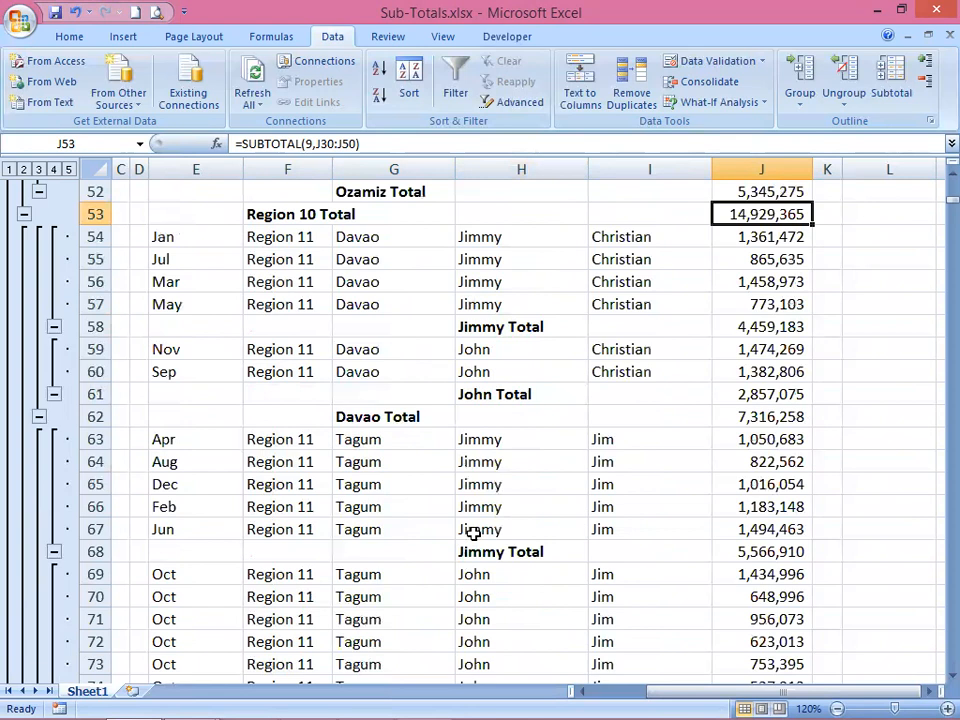
scroll(486, 512, up, 4)
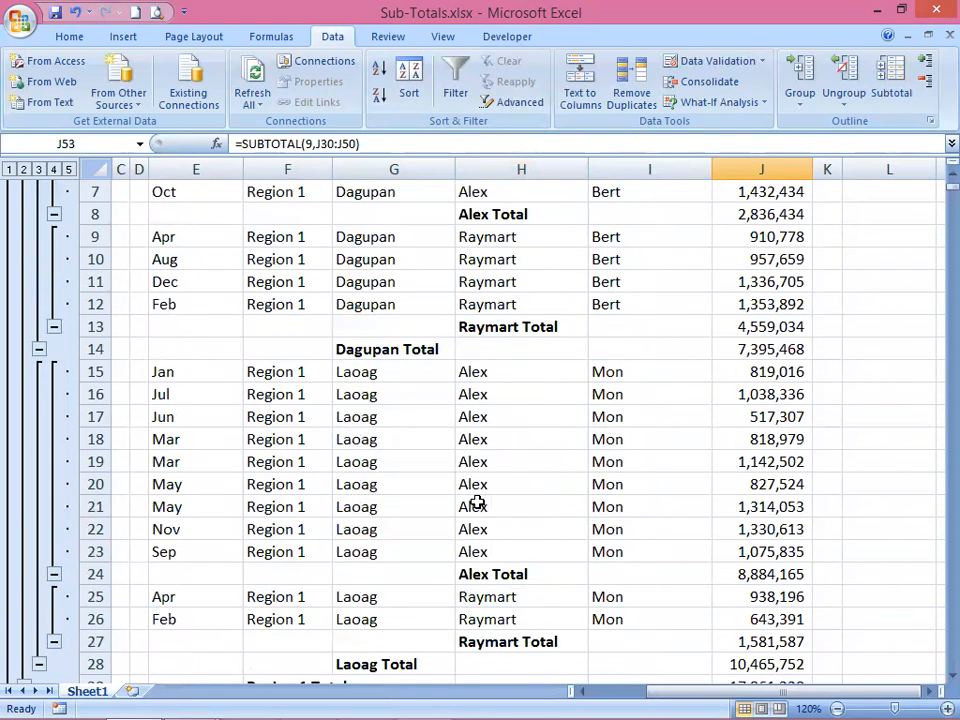
scroll(478, 503, up, 2)
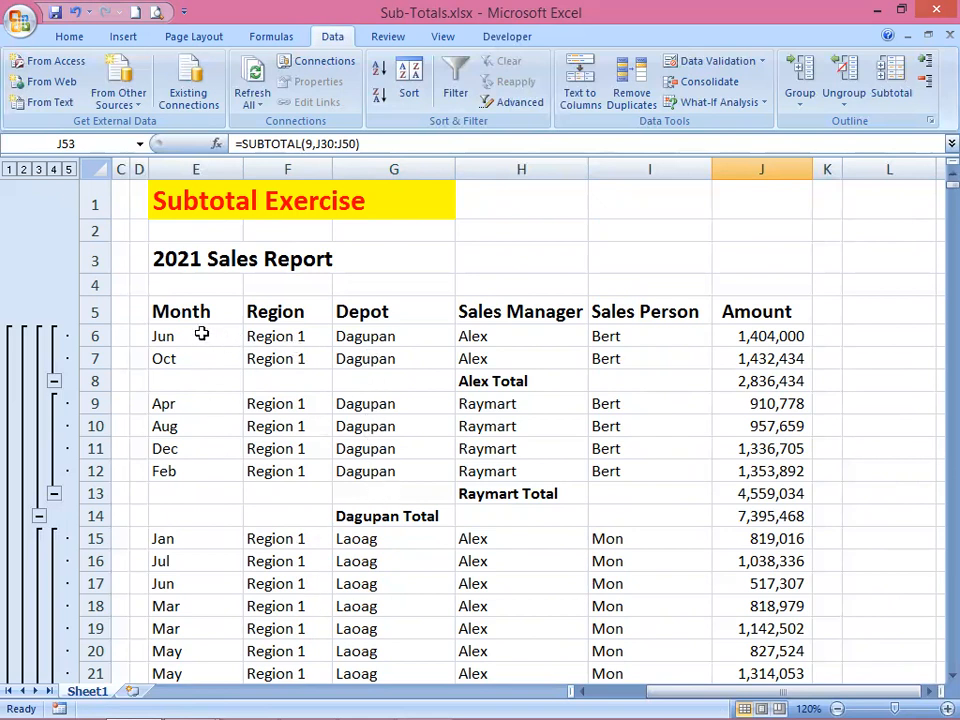
click(285, 314)
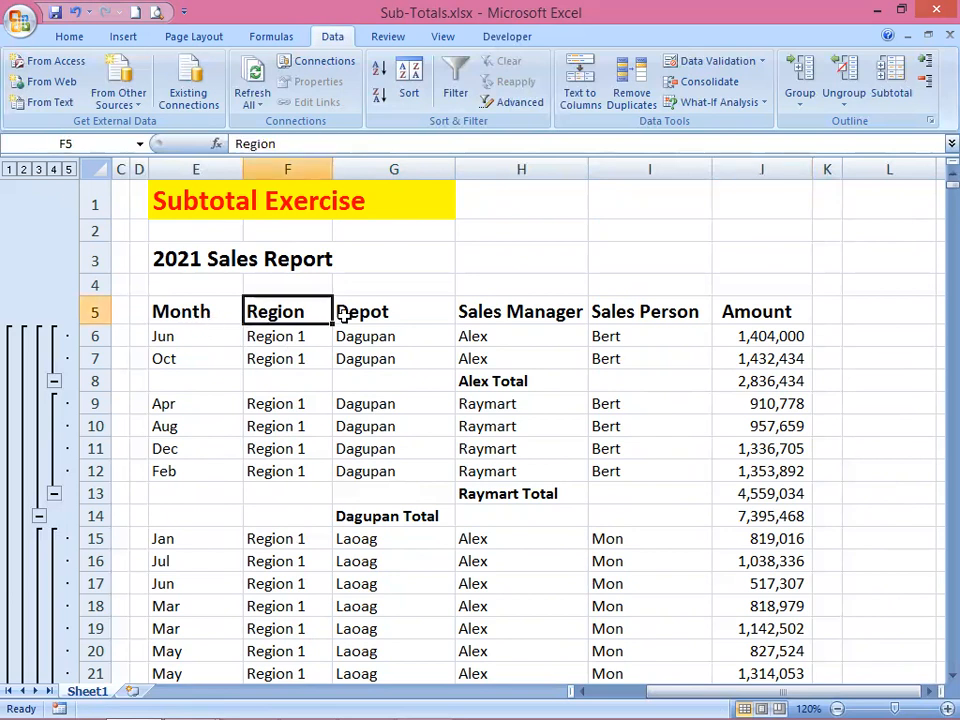
click(420, 314)
click(484, 313)
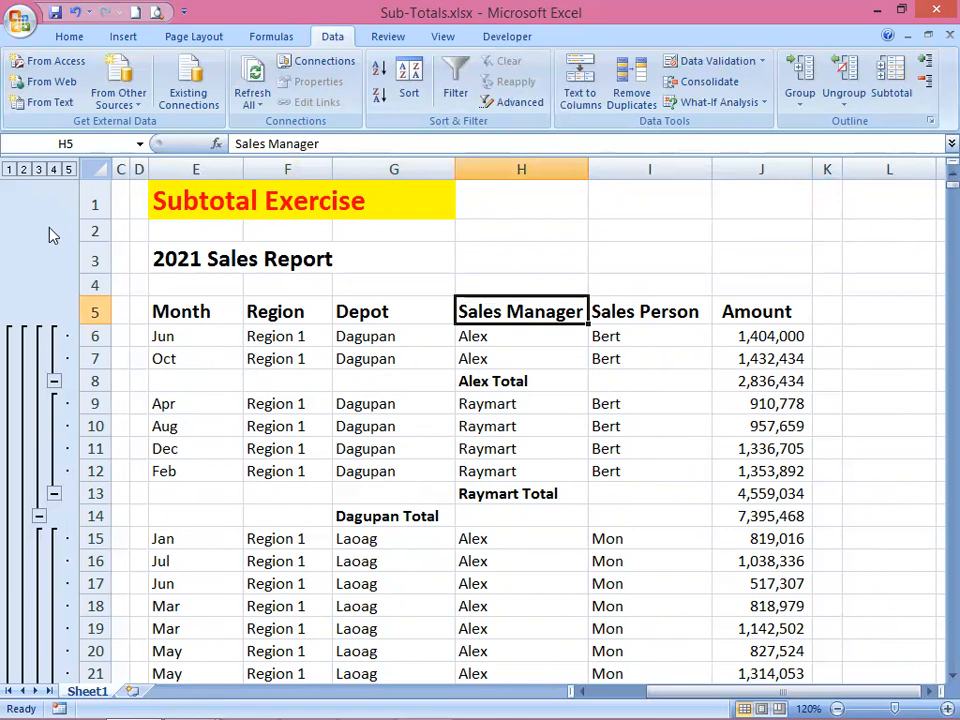
Collapse the outline to level 4 and review the sales manager, Dagupan, Laoag and Region 1 totals
click(53, 170)
scroll(569, 481, down, 1)
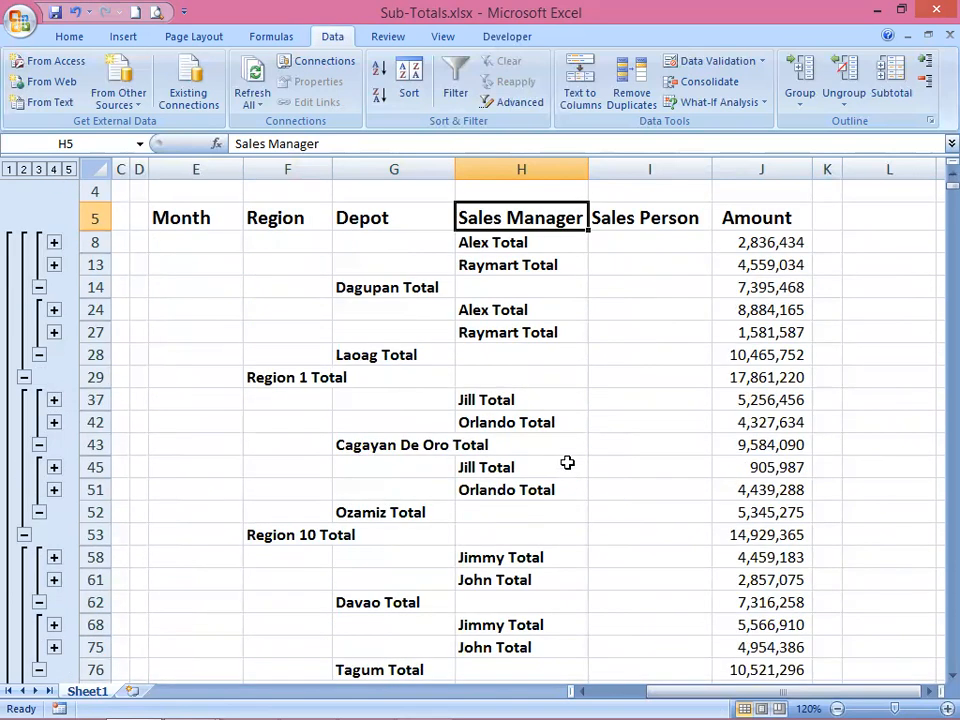
click(500, 244)
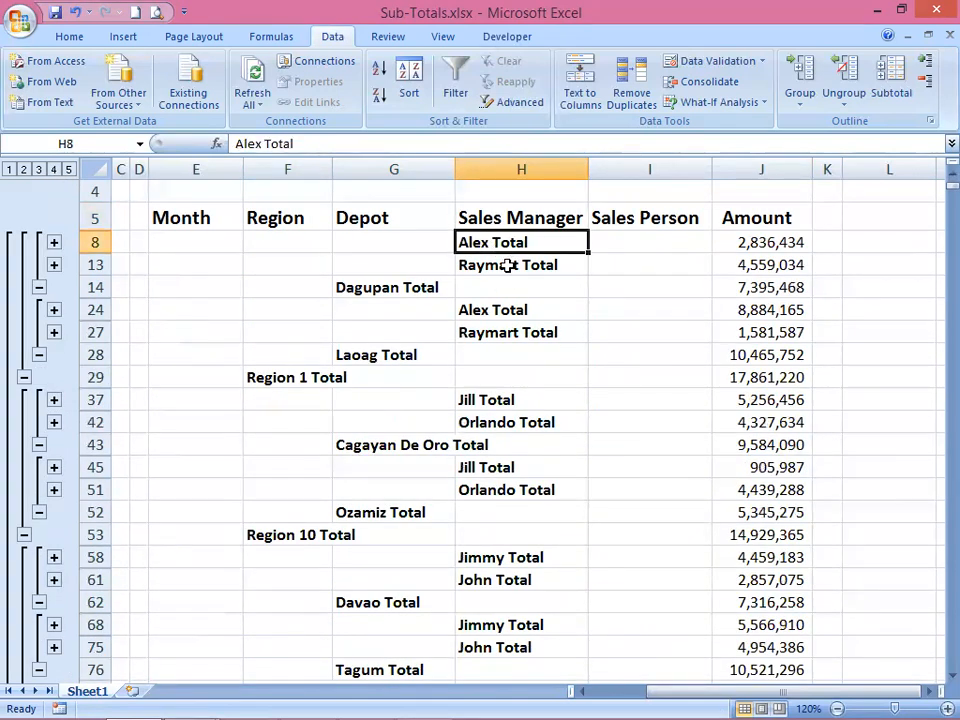
click(509, 265)
drag(428, 286, 746, 295)
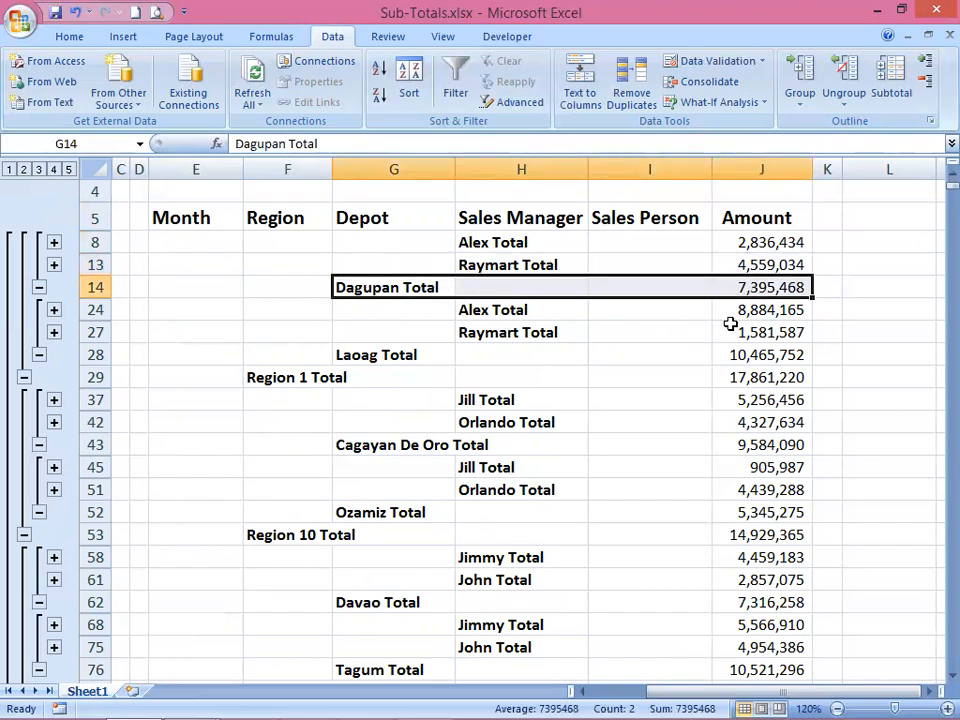
drag(381, 356, 767, 354)
drag(278, 386, 758, 376)
scroll(522, 467, down, 5)
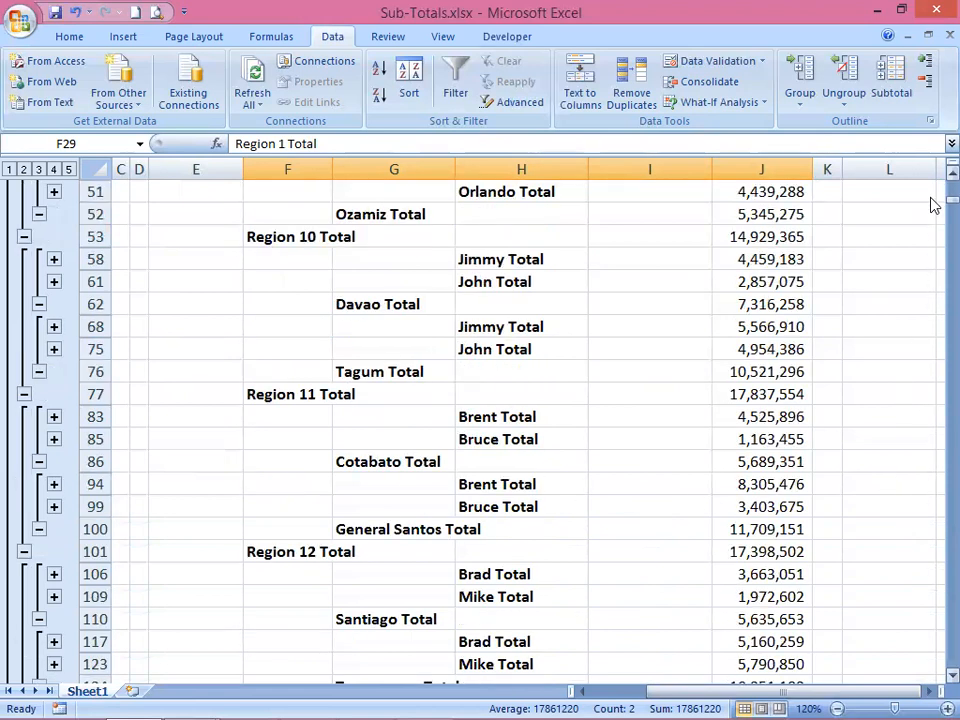
Expand the outline to level 5 to show every detail row of the sales report
drag(950, 200, 932, 166)
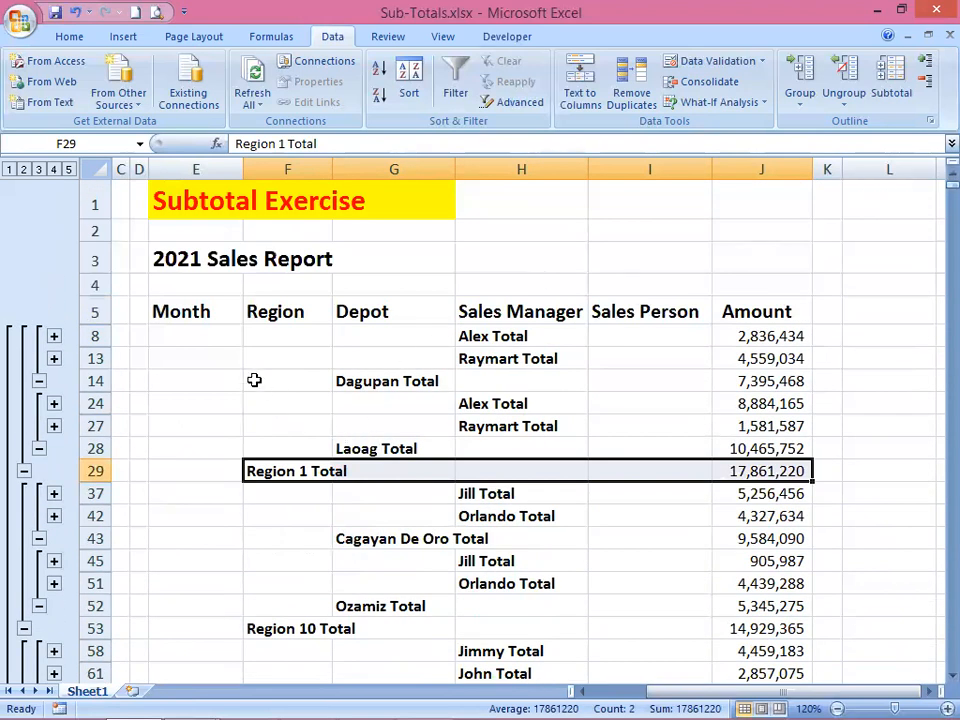
click(228, 348)
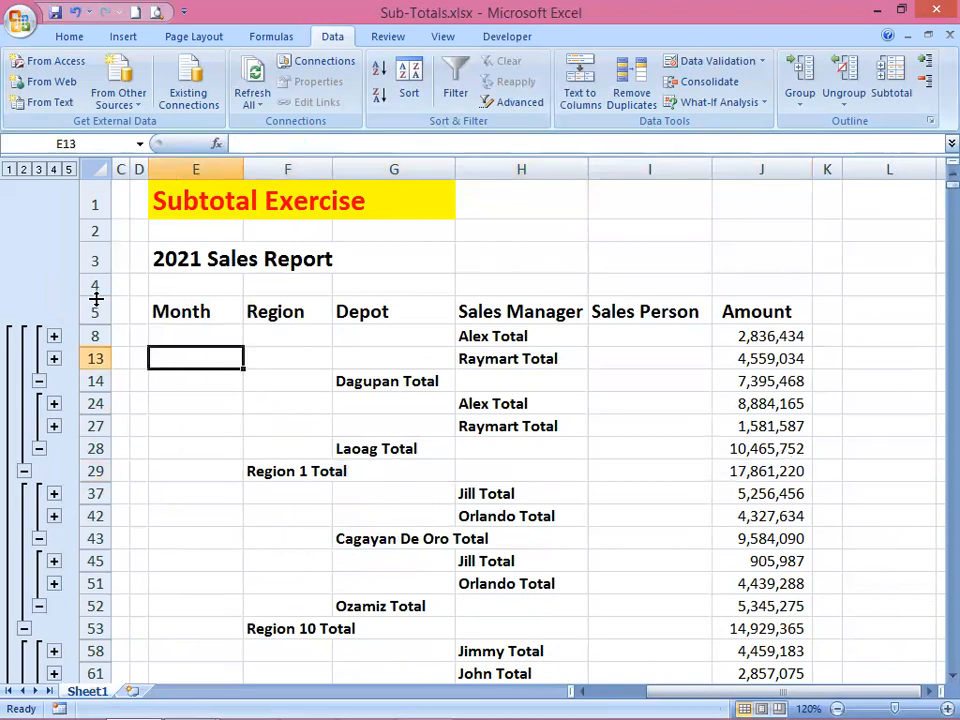
click(68, 171)
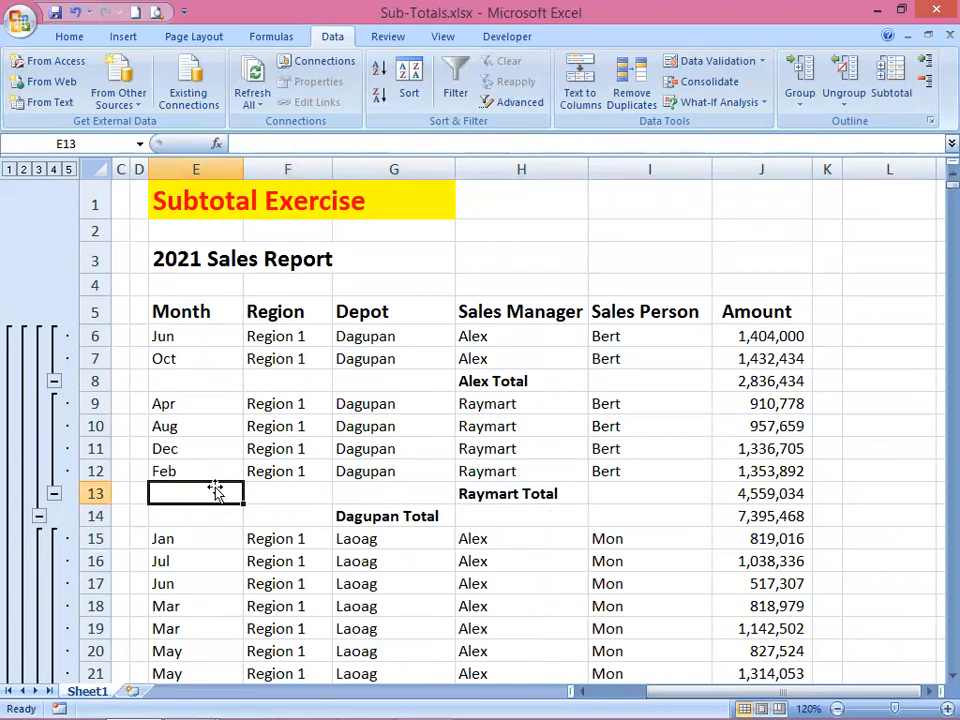
click(265, 451)
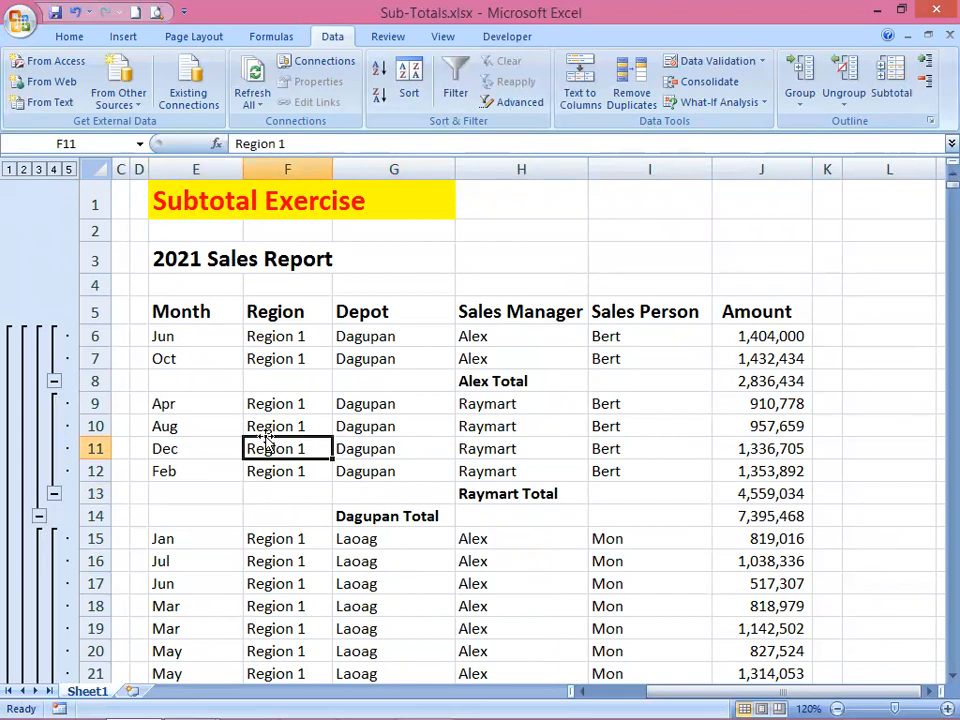
click(270, 366)
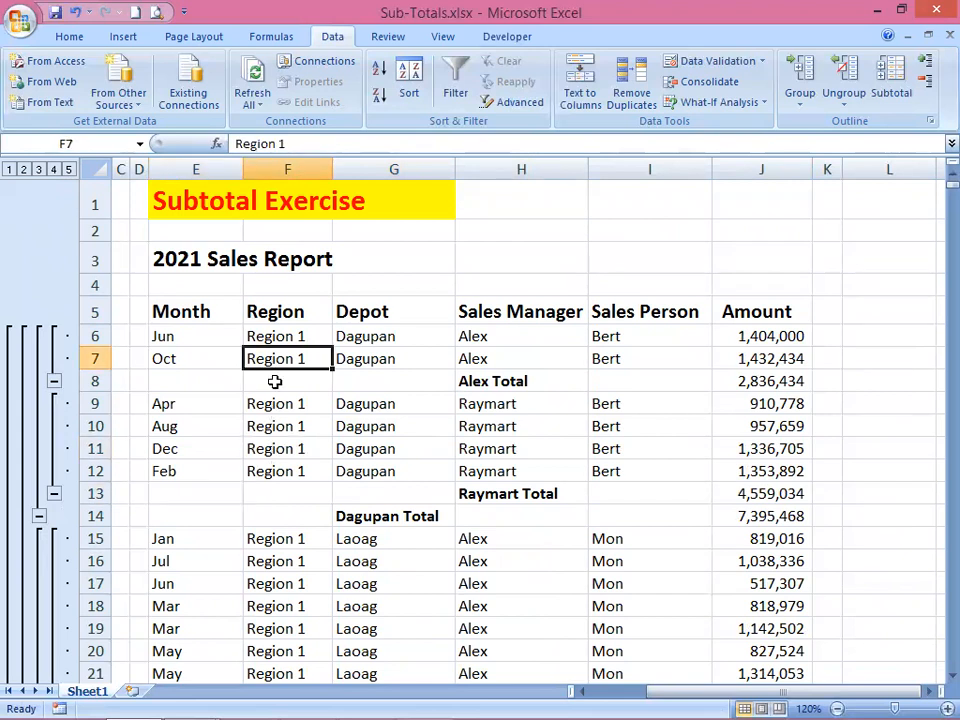
click(366, 401)
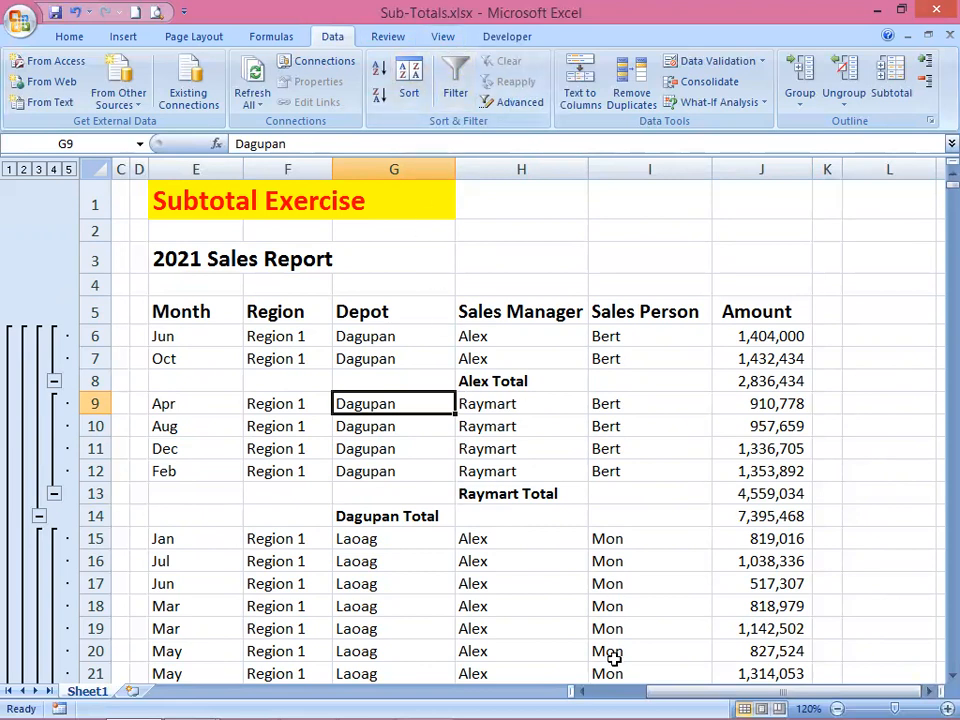
key(alt+Tab)
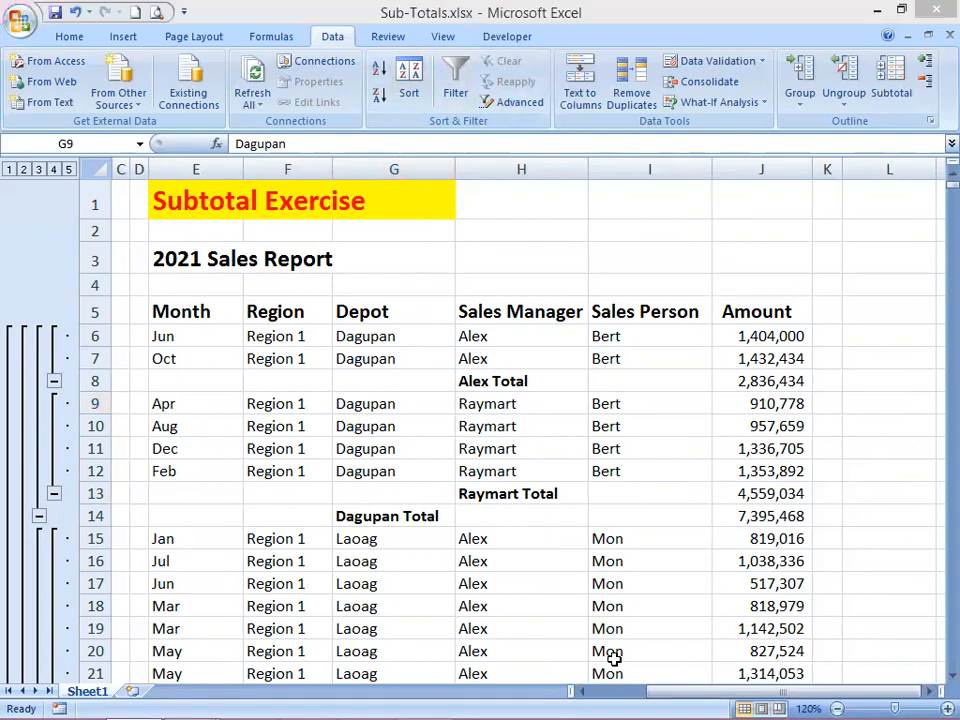